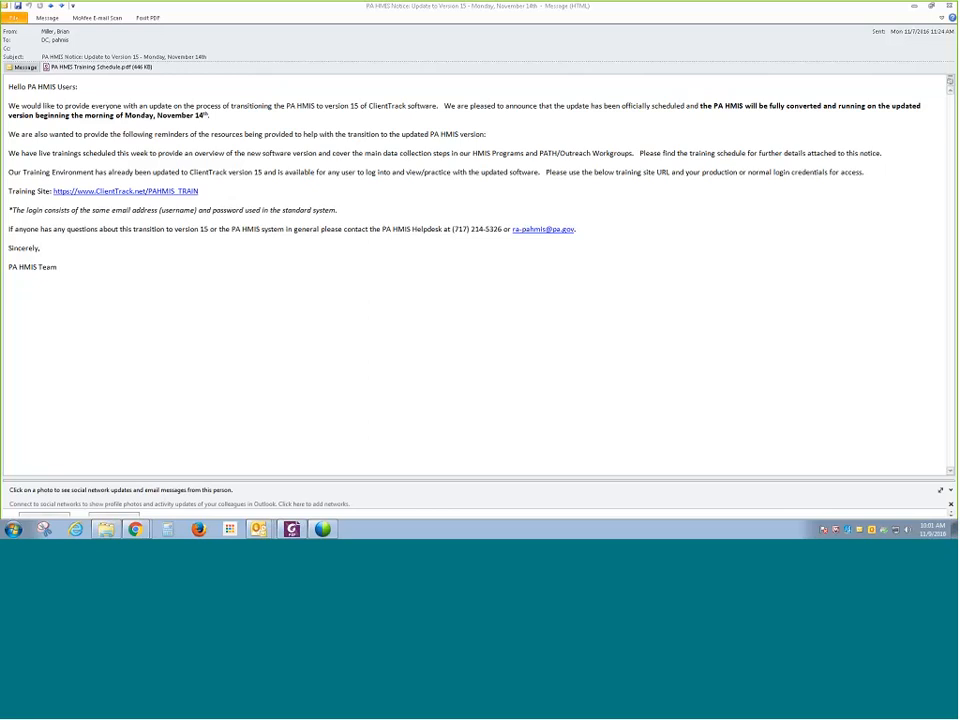
- Try to sign in to the ClientTrack training site by entering the account password
click(911, 7)
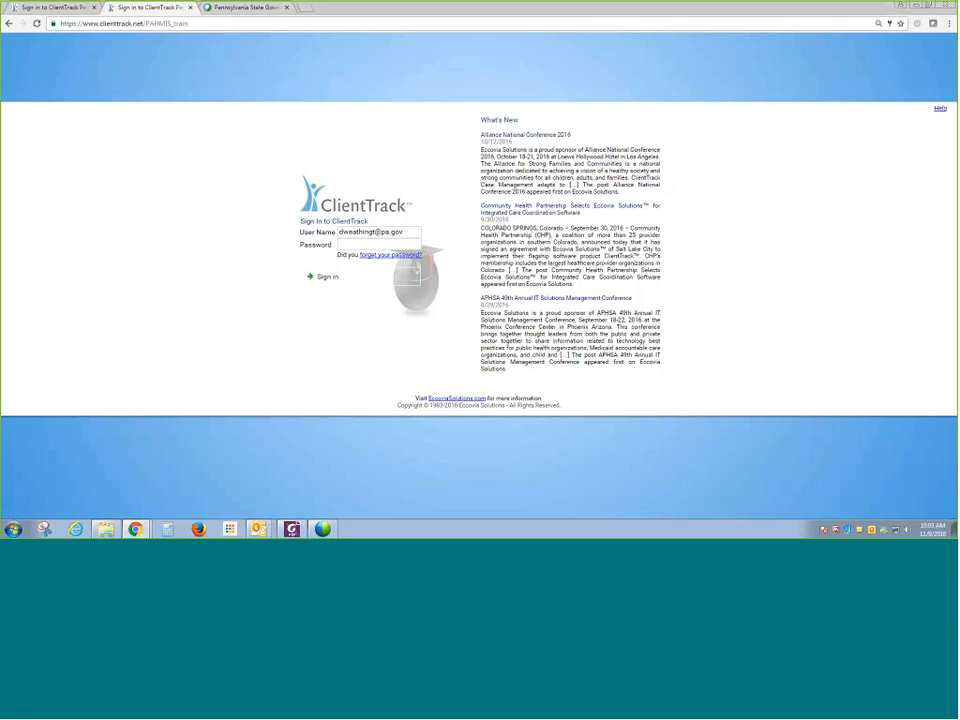
click(371, 245)
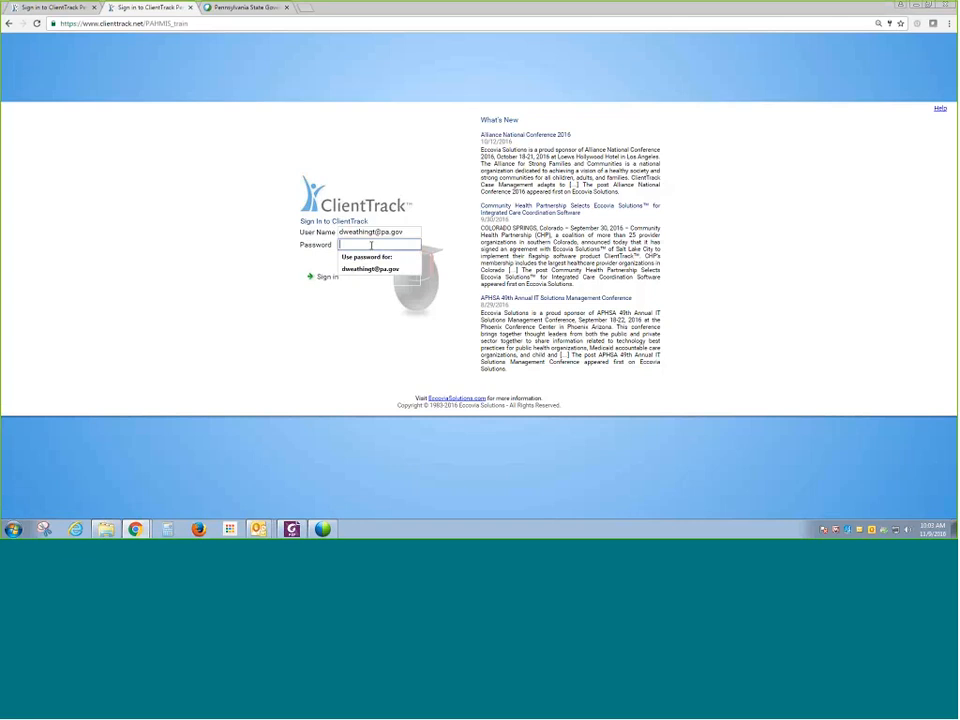
text(••)
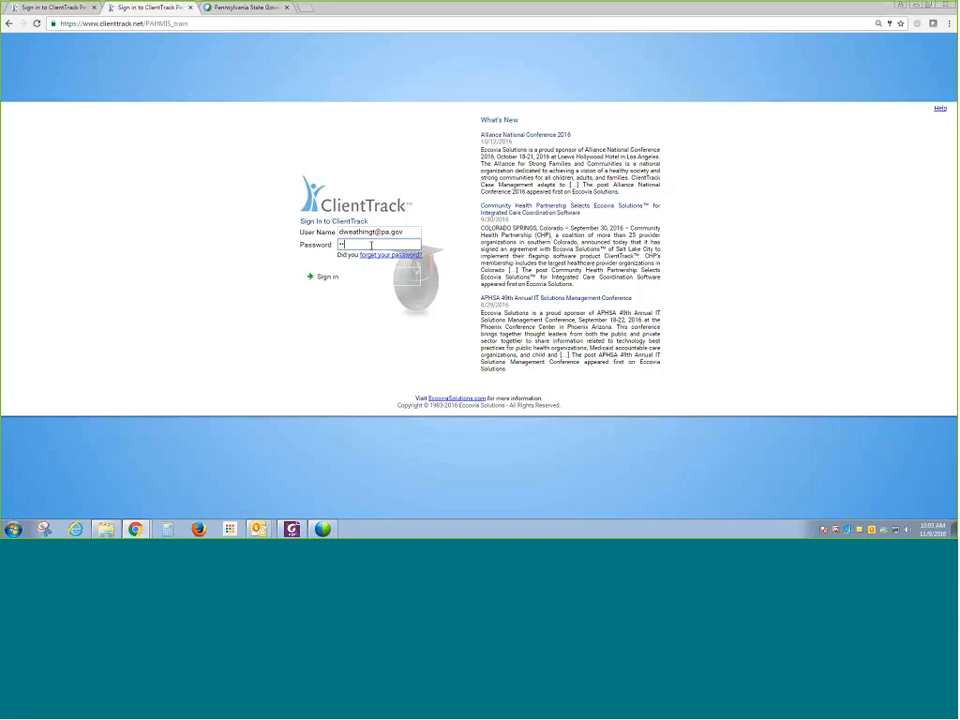
text(••••••••)
key(Return)
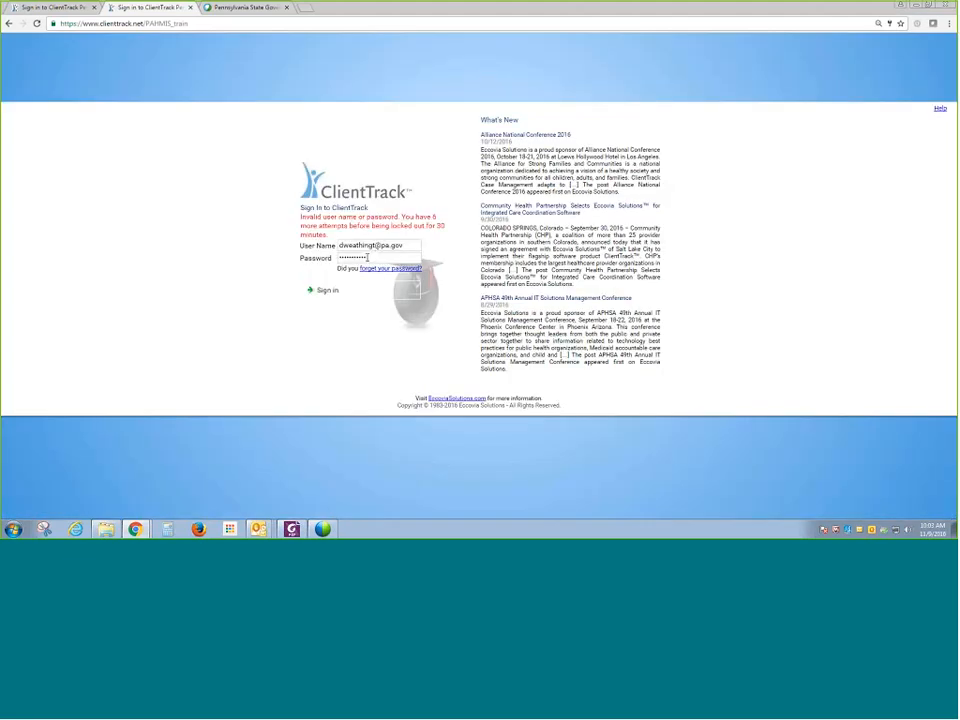
- Re-enter the account password and sign in to ClientTrack
drag(304, 258, 340, 248)
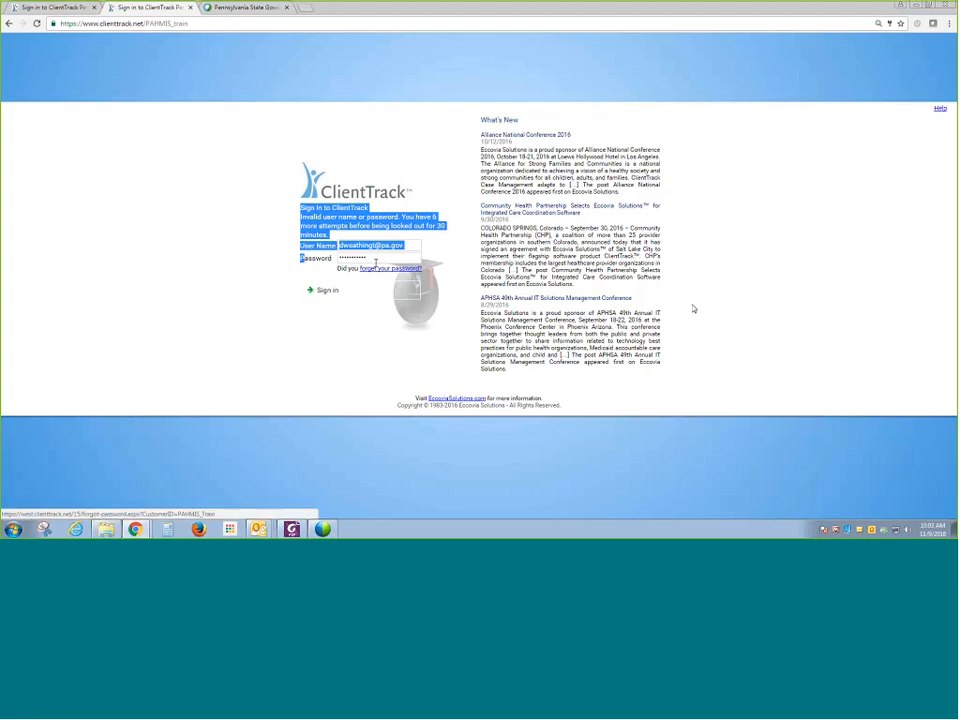
double_click(380, 258)
key(BackSpace)
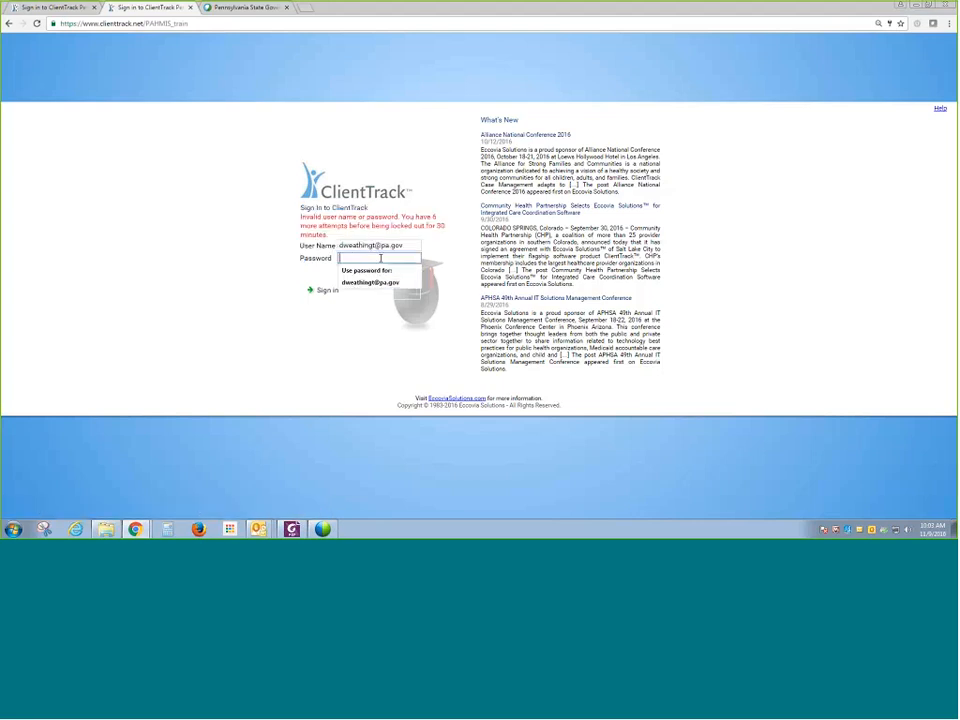
text(******)
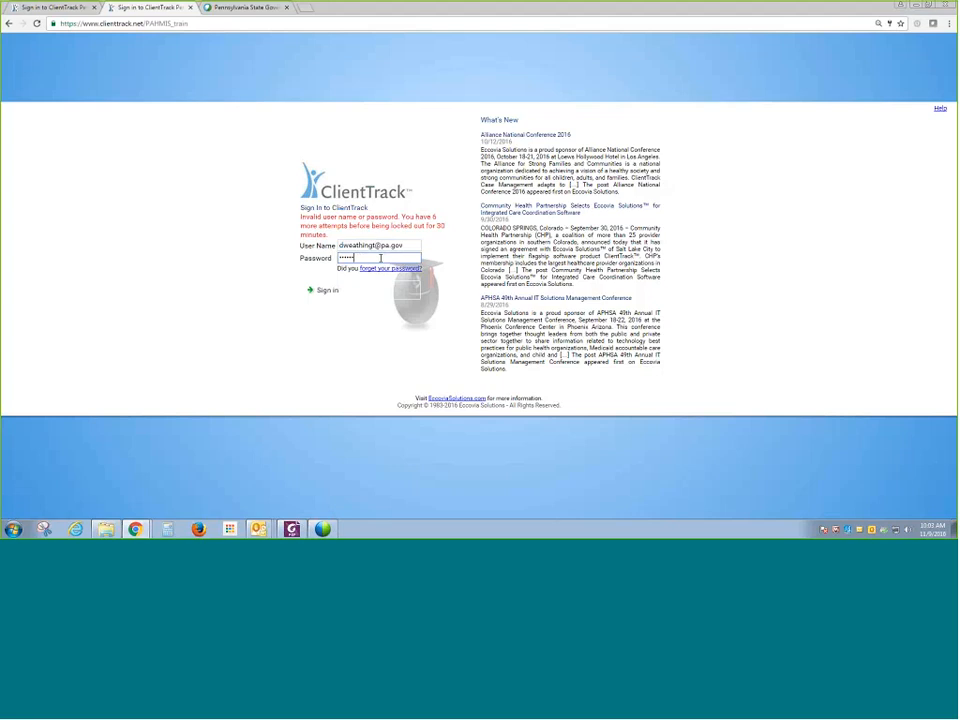
text(*****)
key(Return)
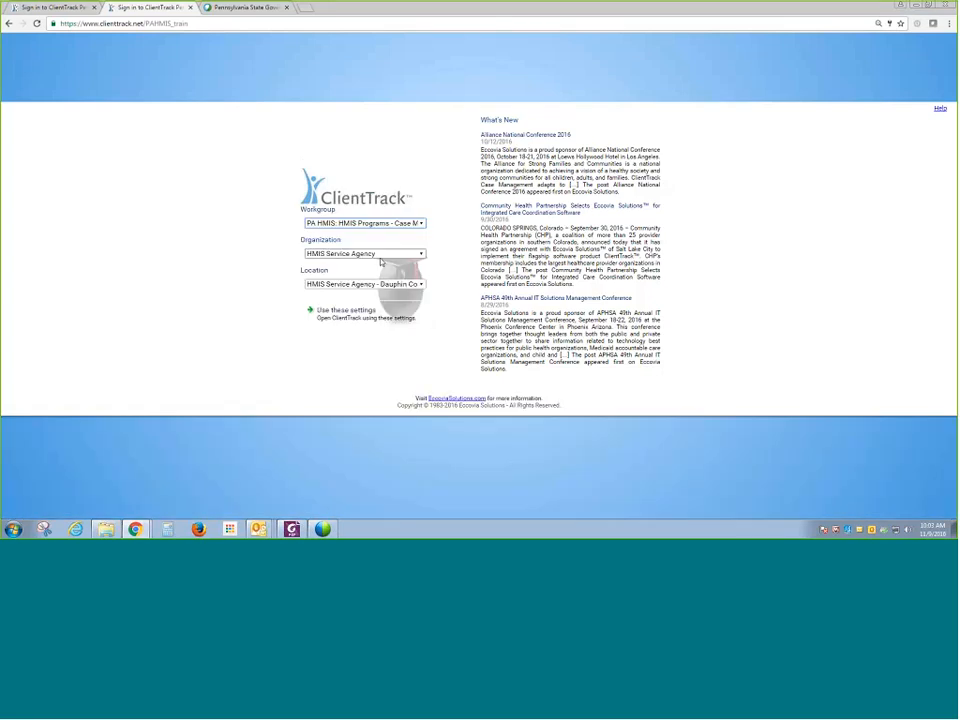
- Select the PA HMIS: HMIS Programs - Case Manager workgroup
click(390, 223)
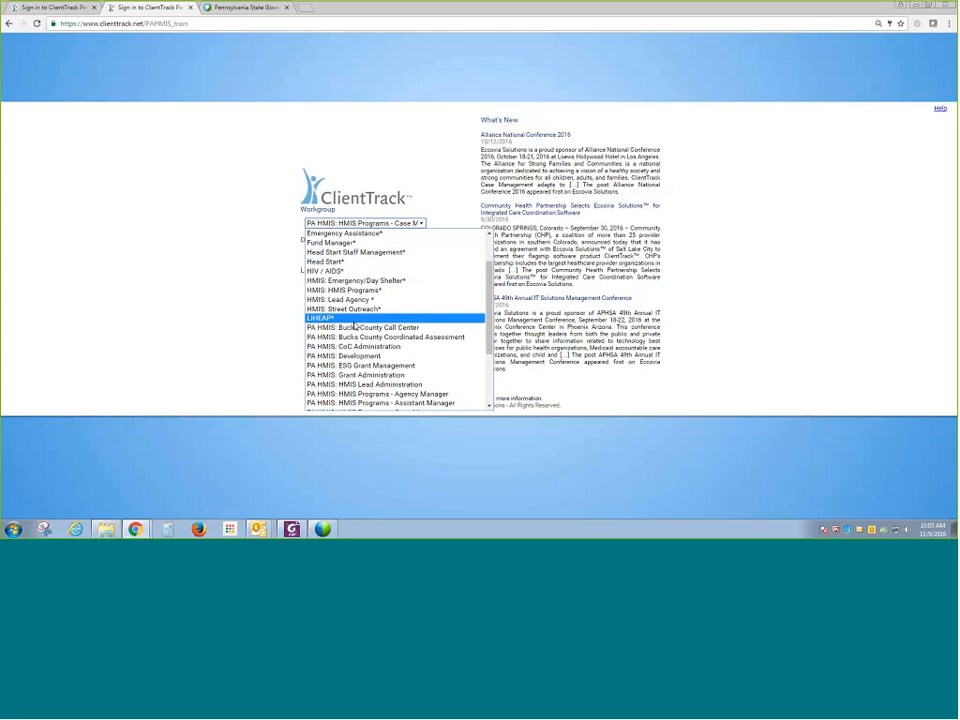
scroll(355, 328, down, 3)
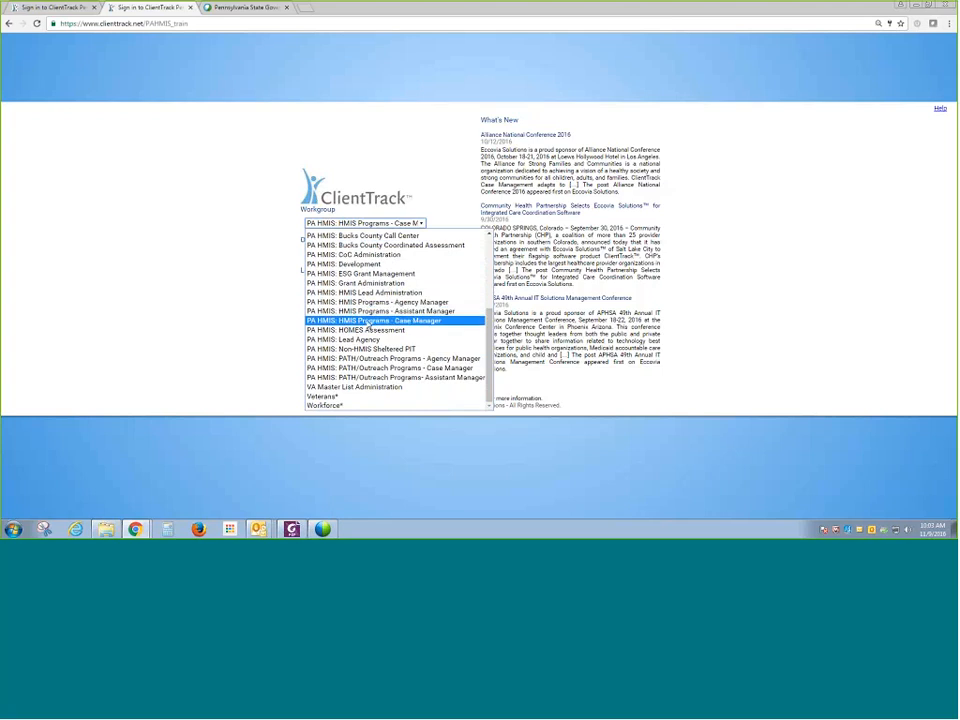
click(369, 321)
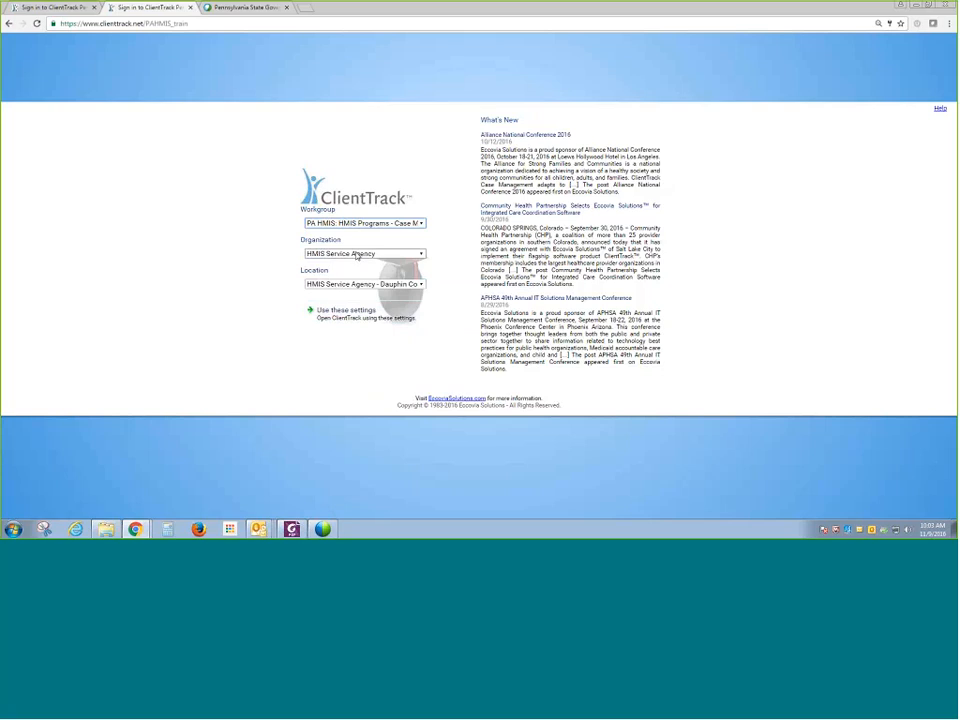
- Keep the HMIS Service Agency - Dauphin County location and open ClientTrack with these settings
click(358, 284)
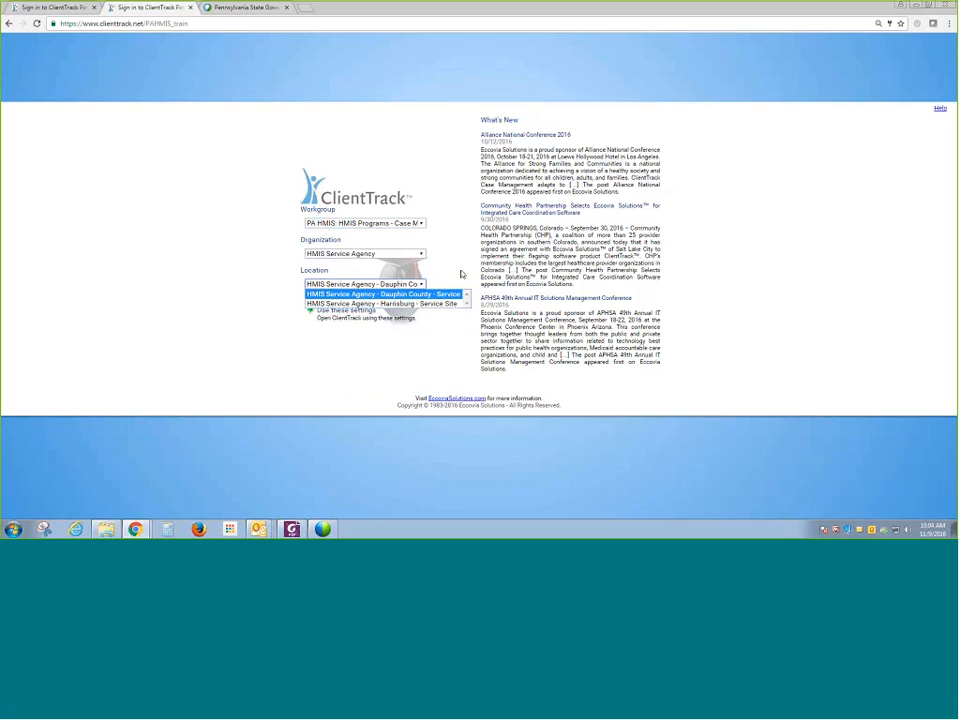
click(425, 296)
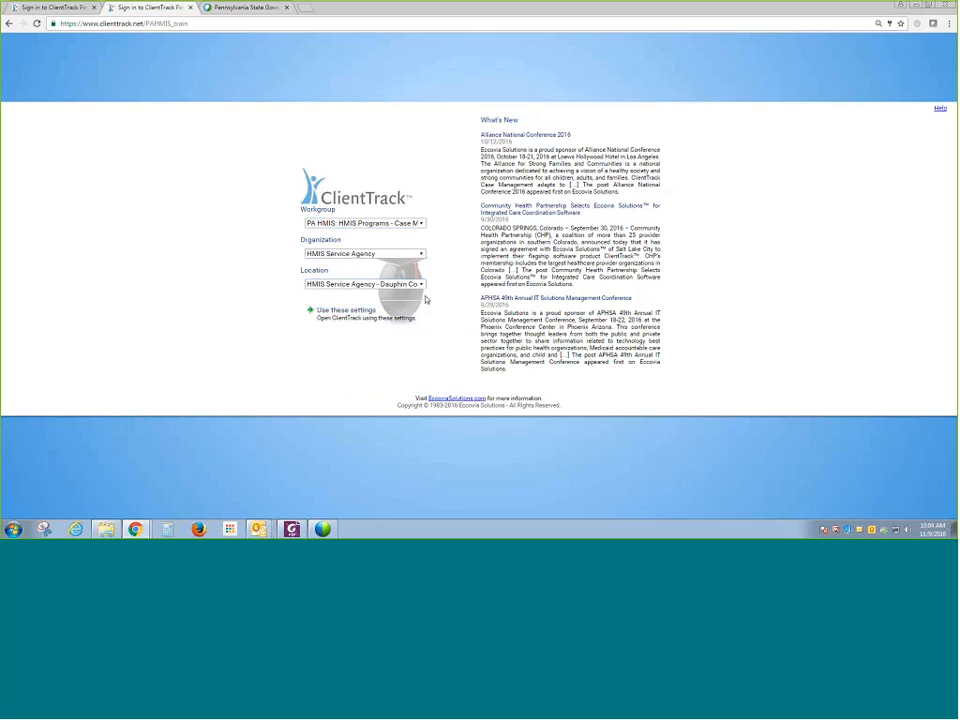
click(416, 291)
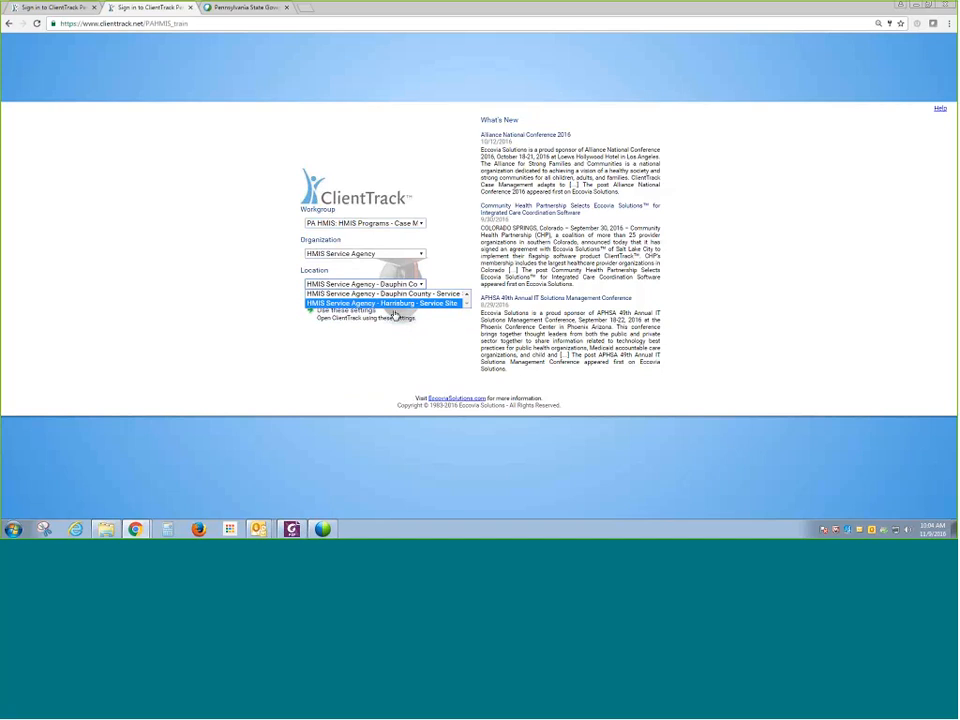
click(395, 316)
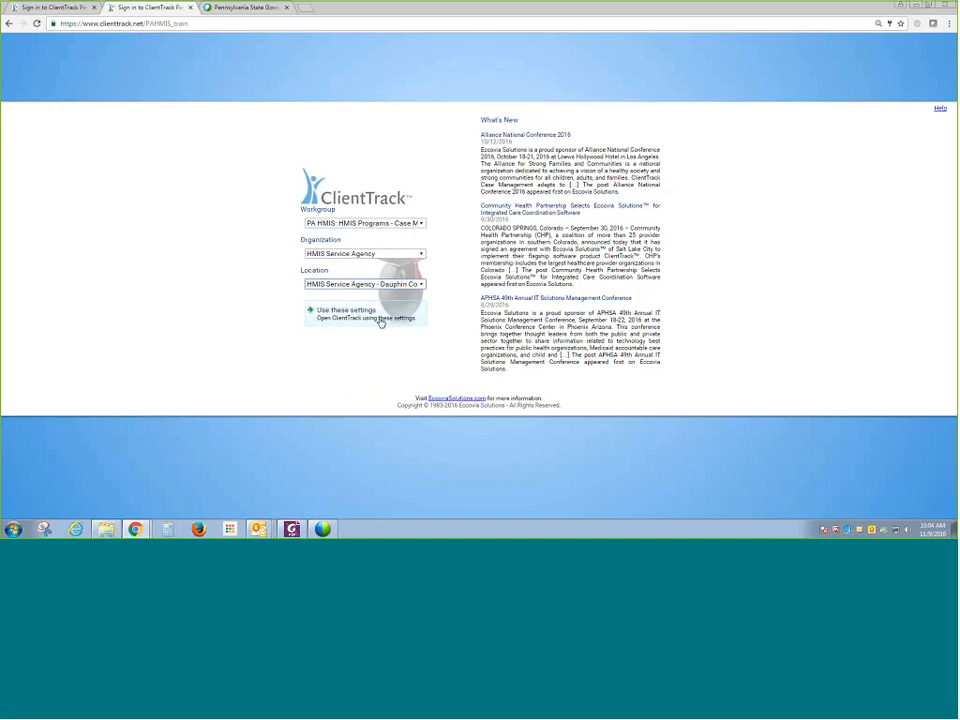
click(412, 286)
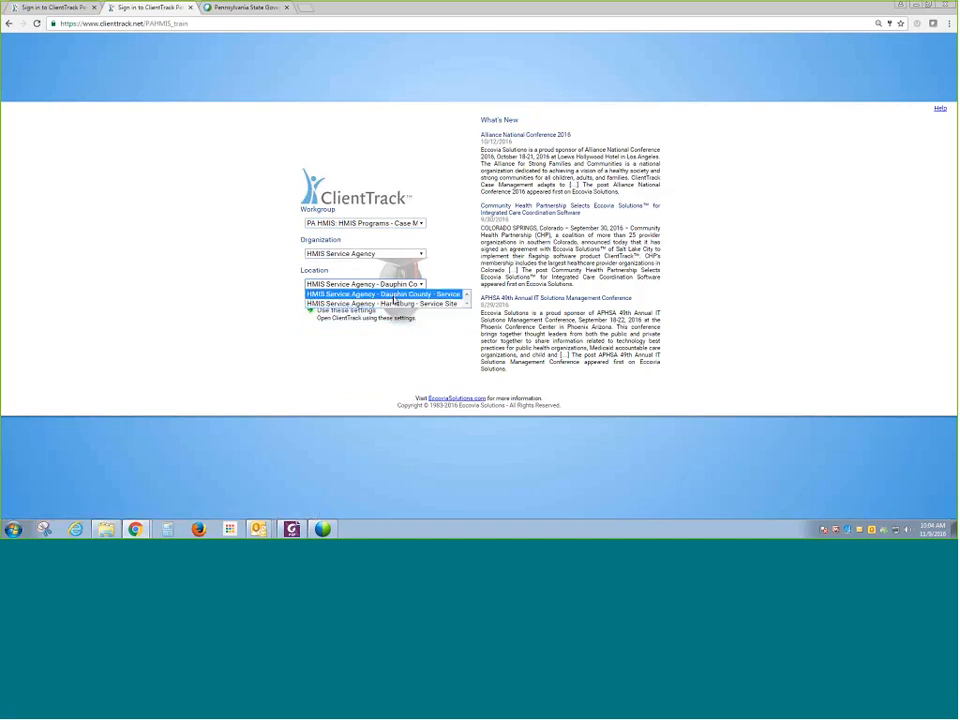
click(329, 316)
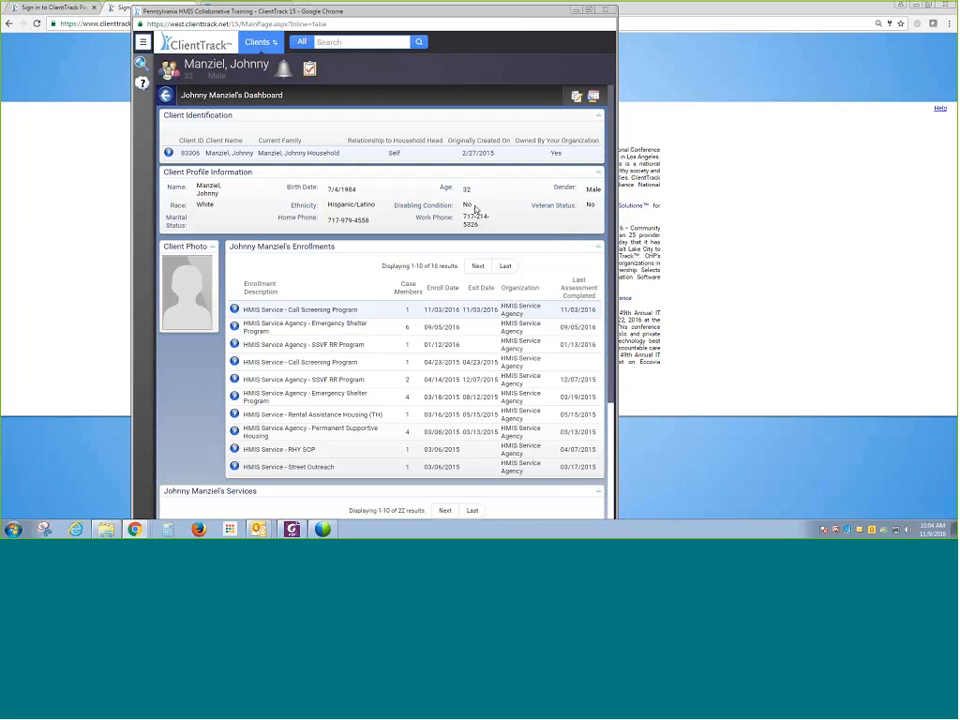
- Bring back the ClientTrack 15 training window and maximize it
click(576, 10)
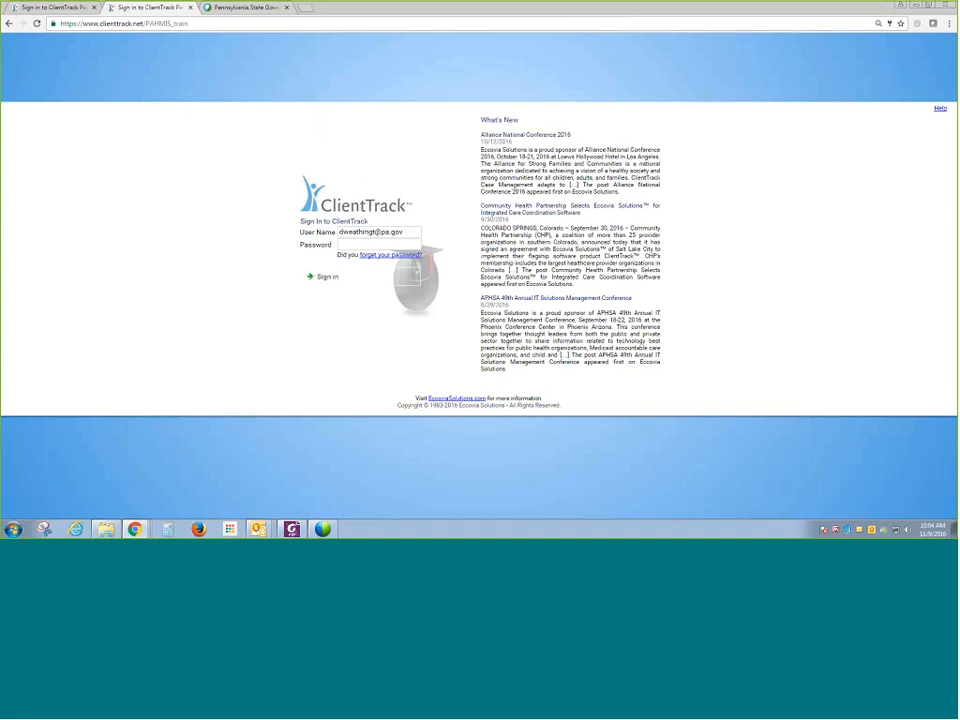
mouse_move(135, 529)
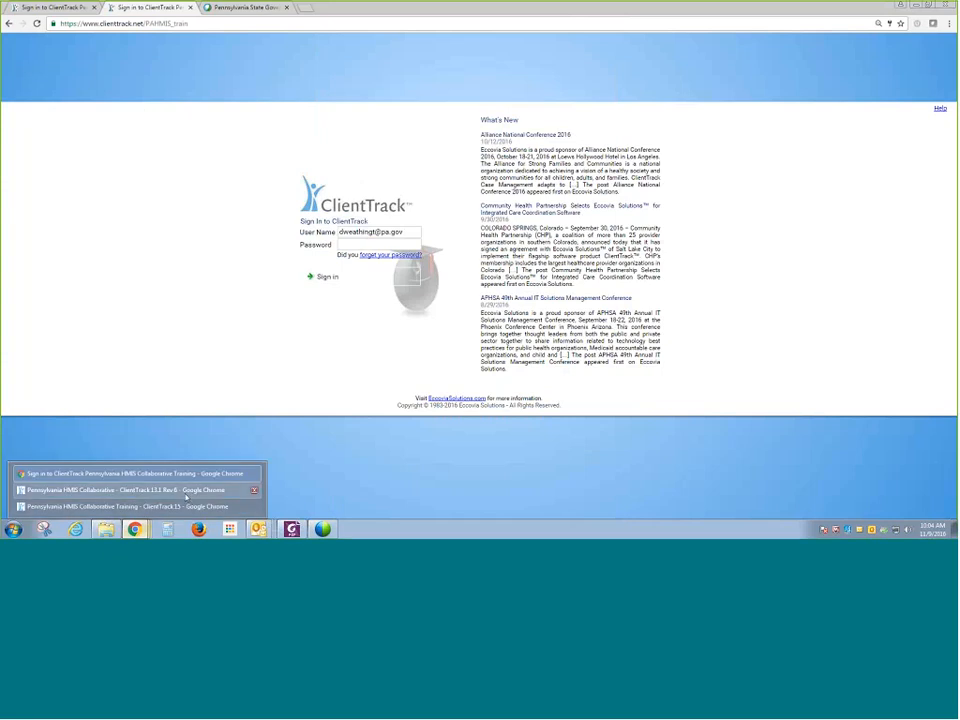
click(185, 506)
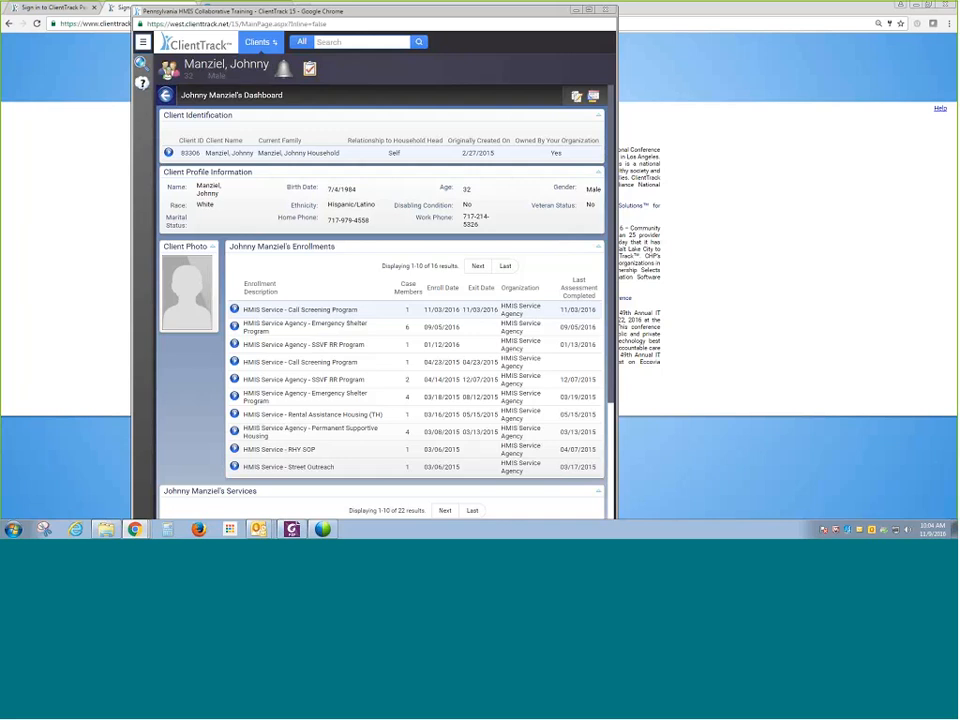
click(585, 11)
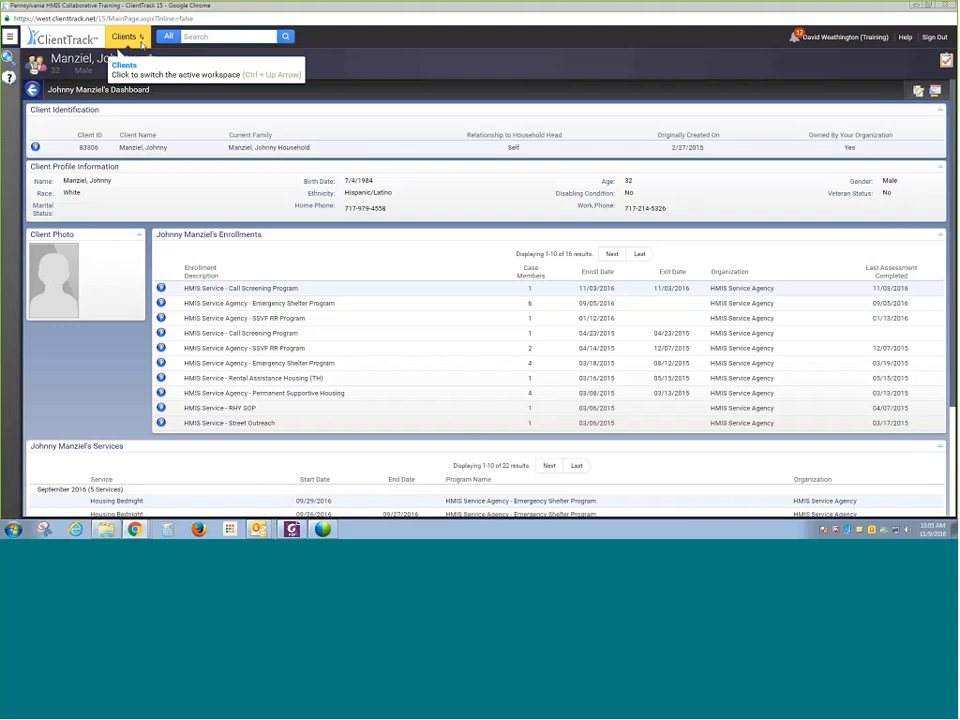
- Switch the active workspace from Clients to the Home workspace through the workspace carousel
click(140, 42)
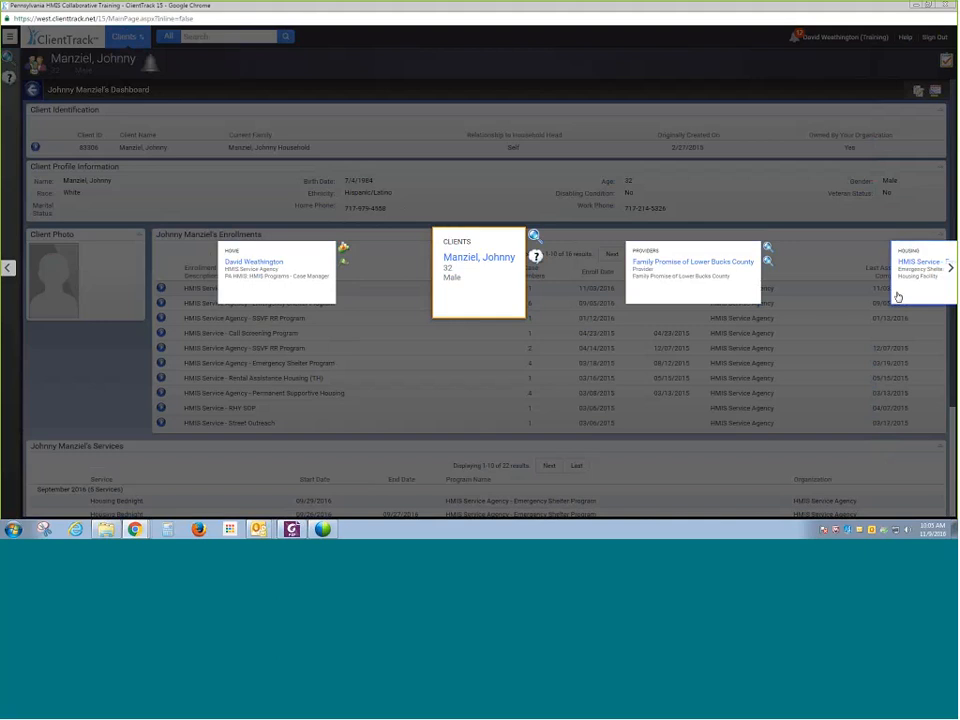
click(950, 268)
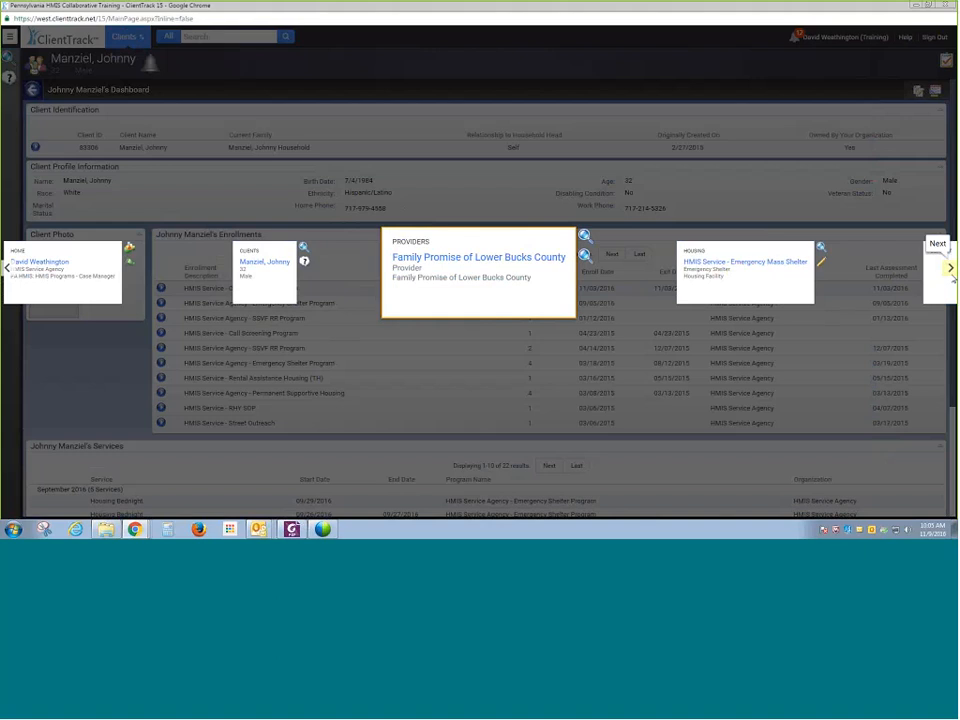
click(950, 270)
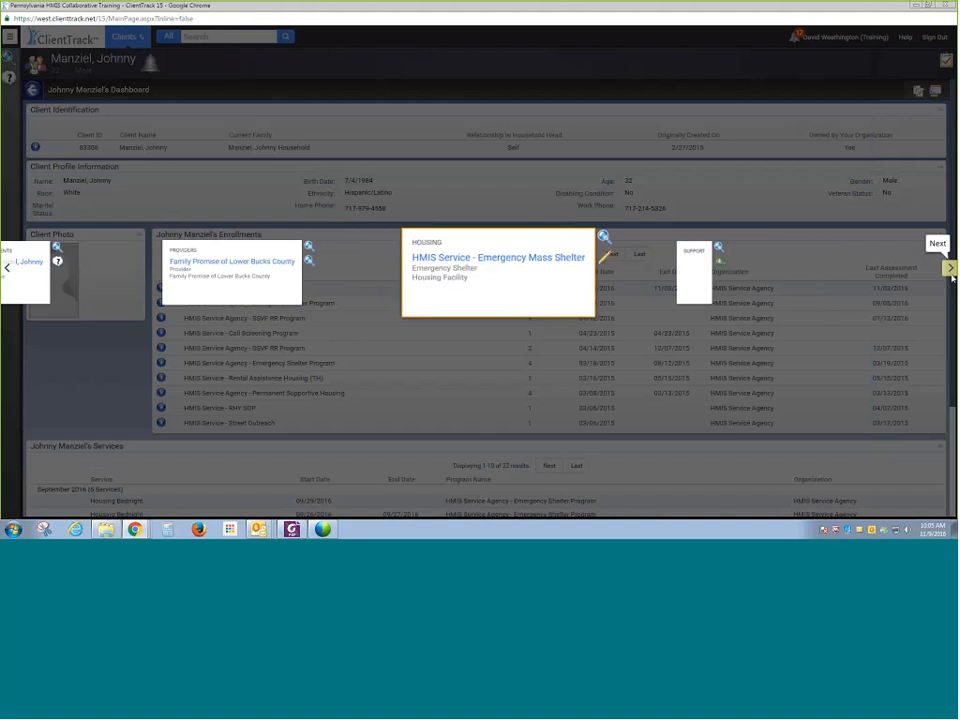
click(8, 268)
click(8, 268)
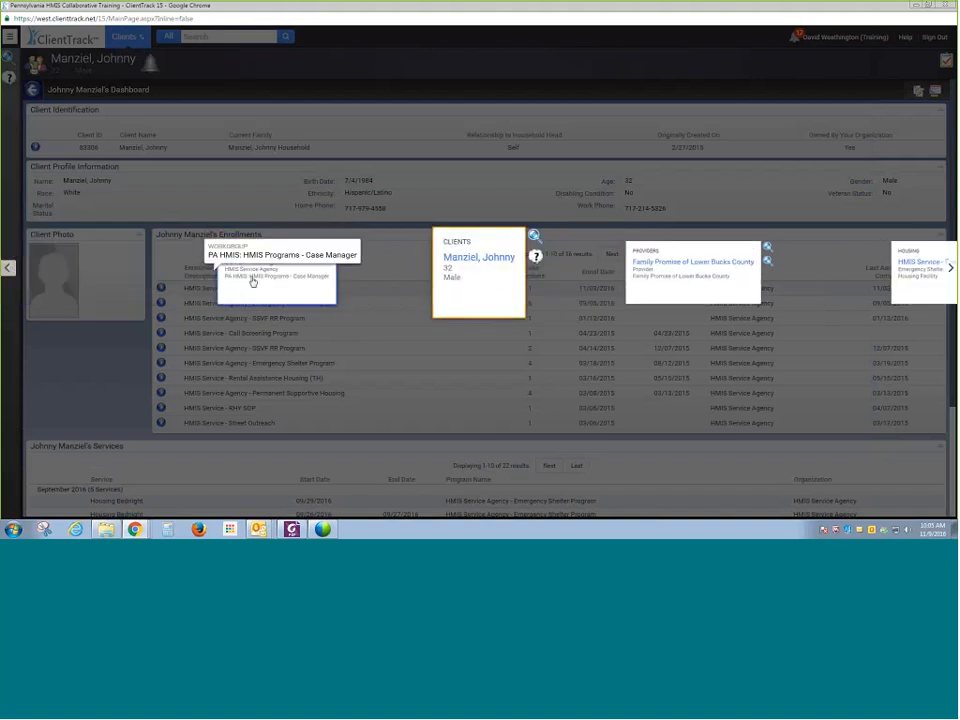
click(252, 282)
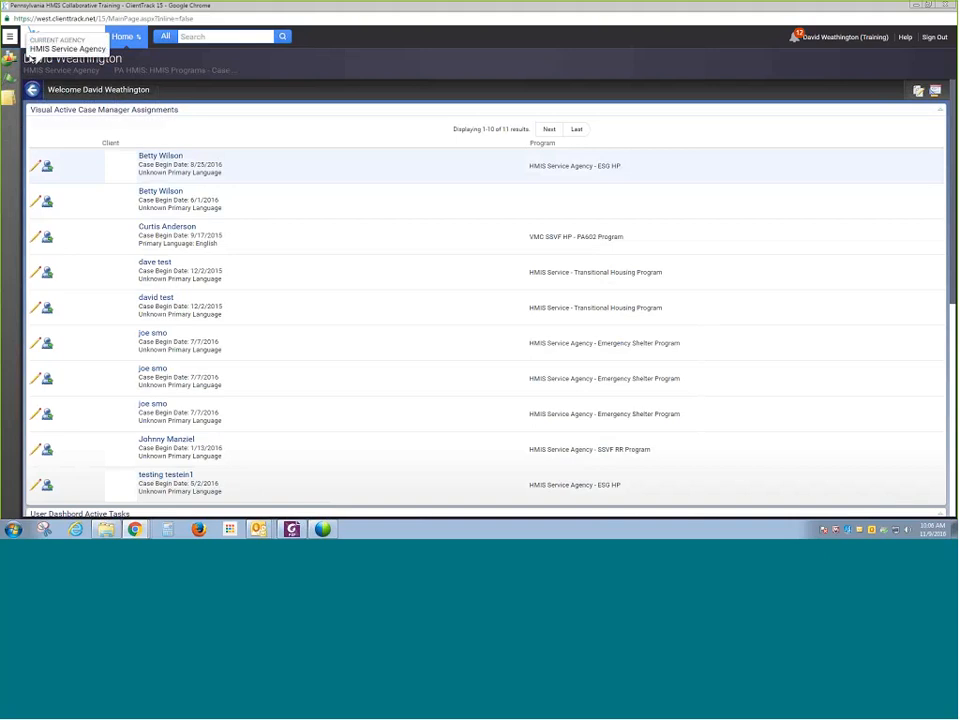
- Open the navigation menu, toggle its always-show pin, and go to System Documents
click(10, 40)
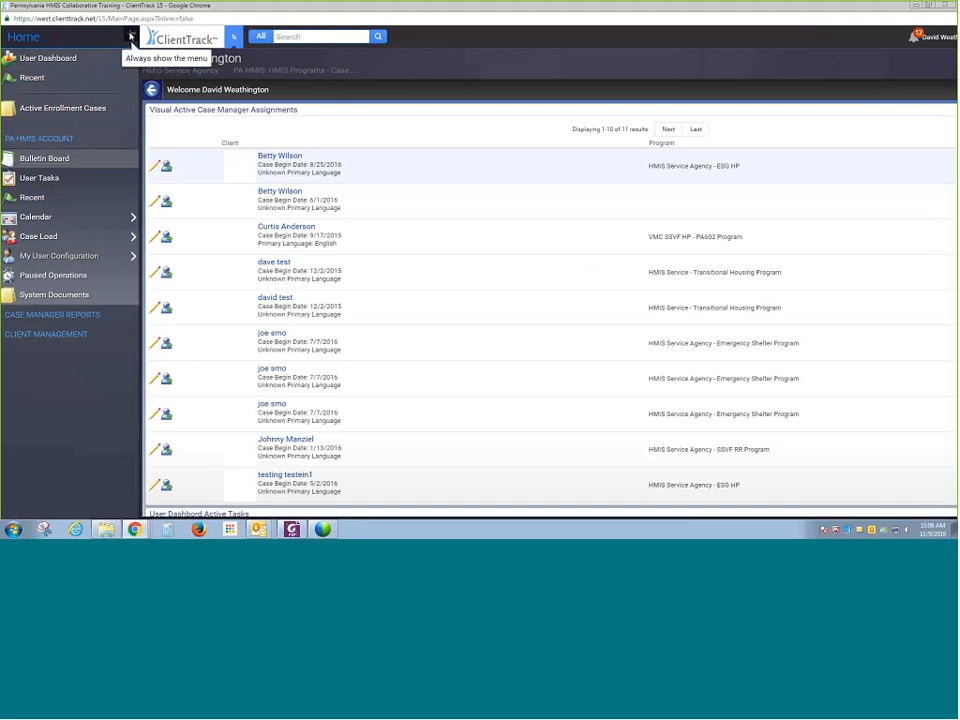
click(130, 36)
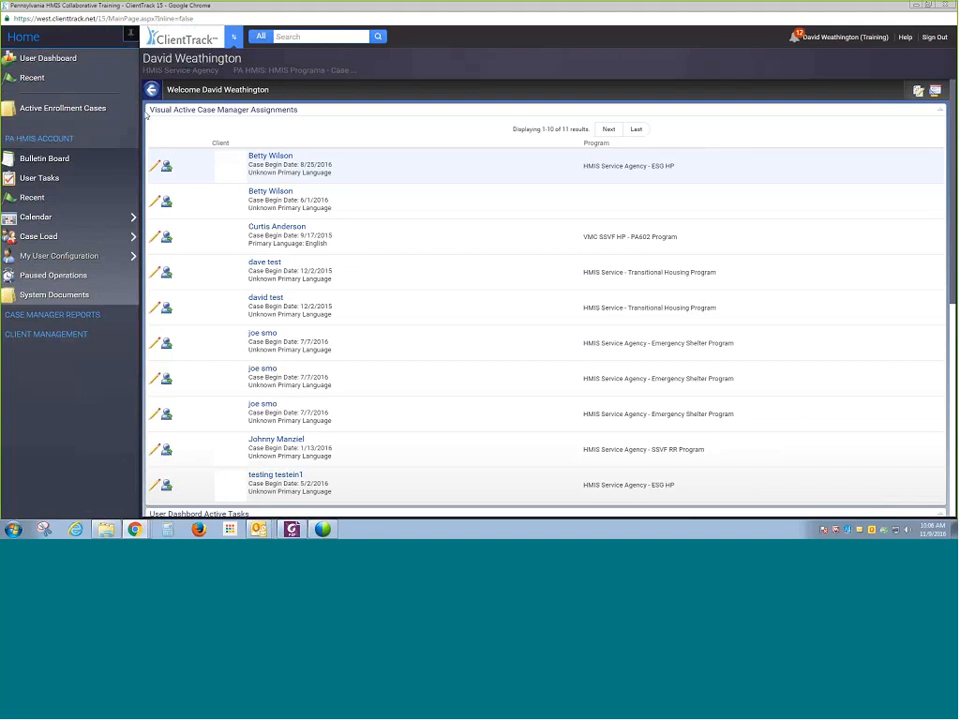
mouse_move(99, 217)
click(133, 37)
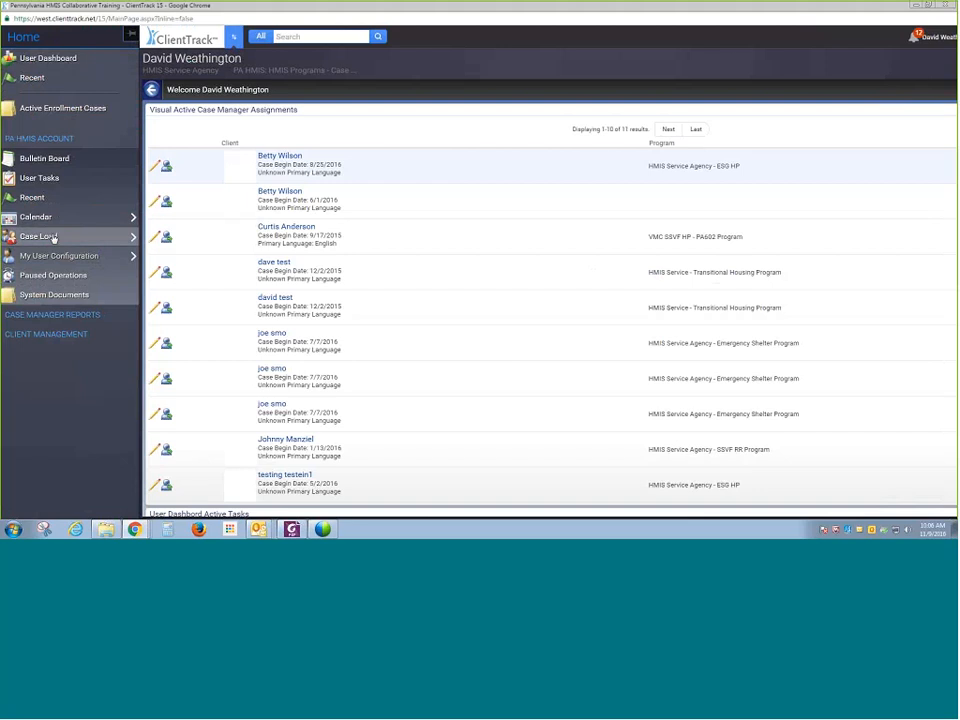
click(54, 295)
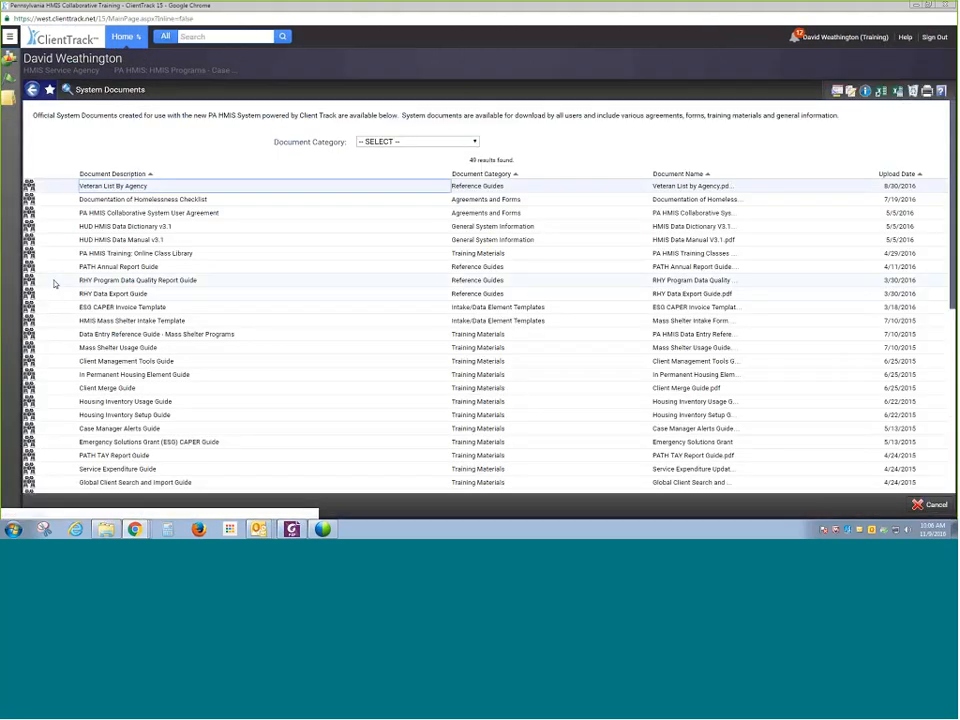
- Filter the system documents by the Agreements and Forms category
click(10, 37)
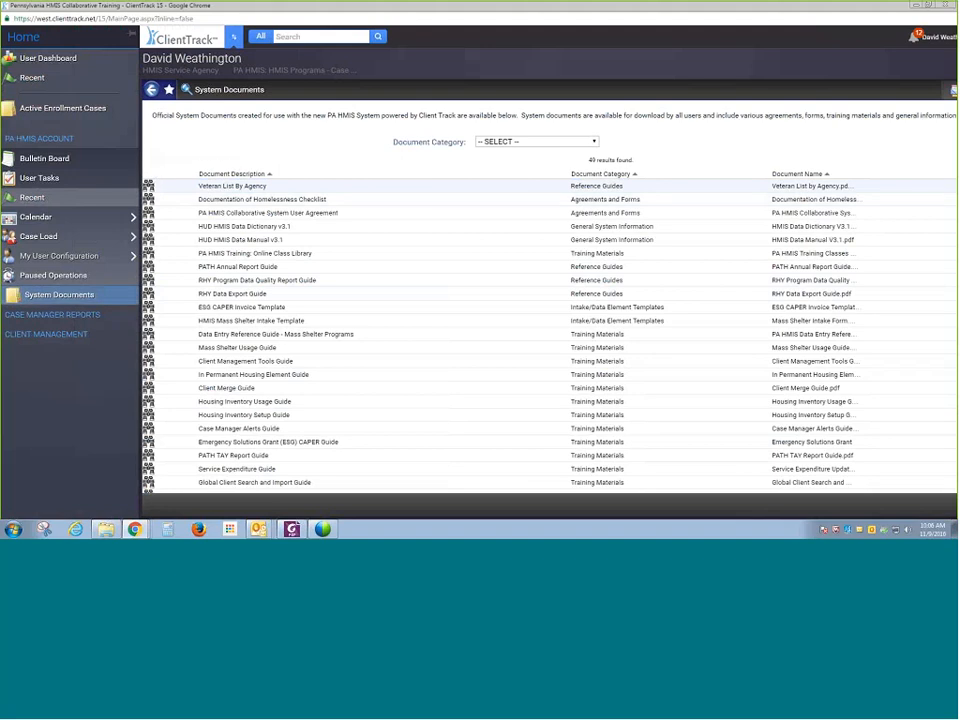
click(453, 146)
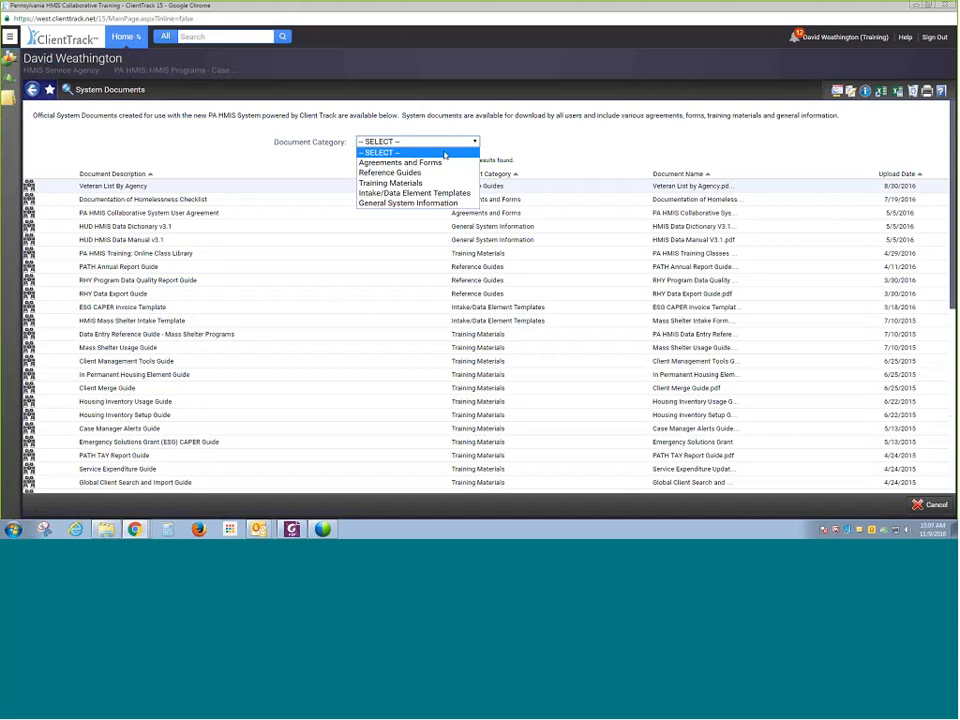
click(445, 162)
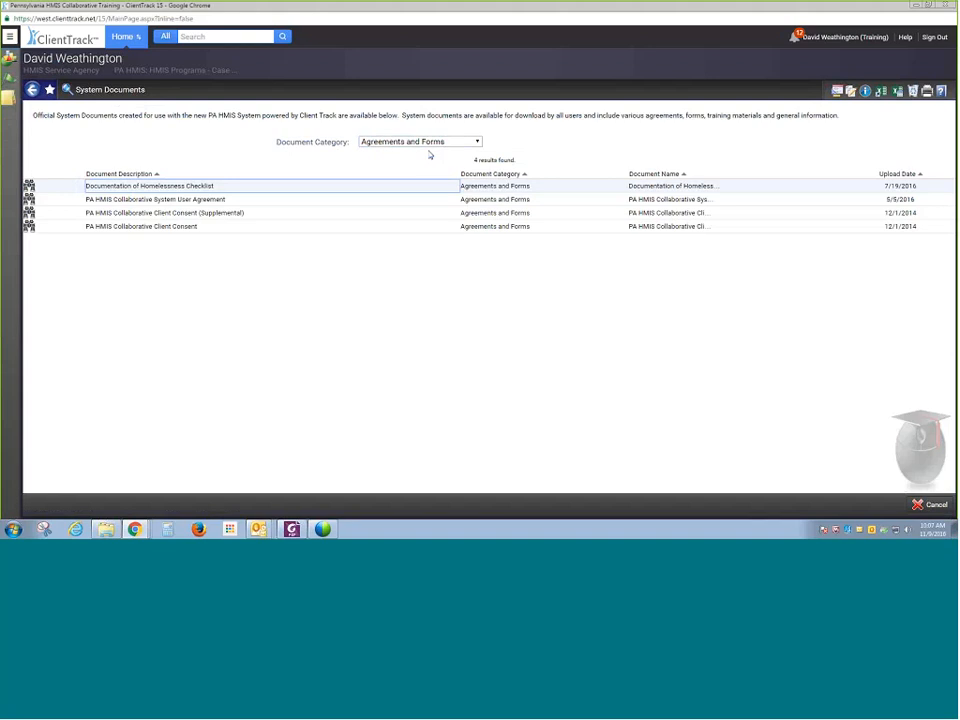
- Change the document category filter to Reference Guides
click(430, 141)
click(435, 173)
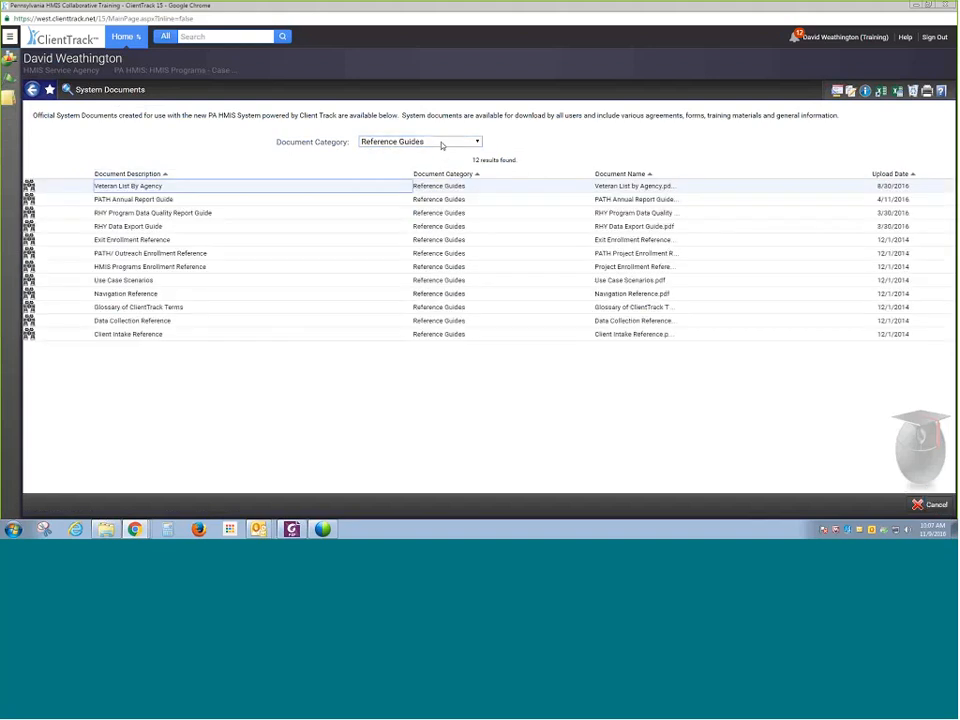
- Browse the Training Materials, Intake/Data Element Templates and General System Information document categories in turn
click(441, 145)
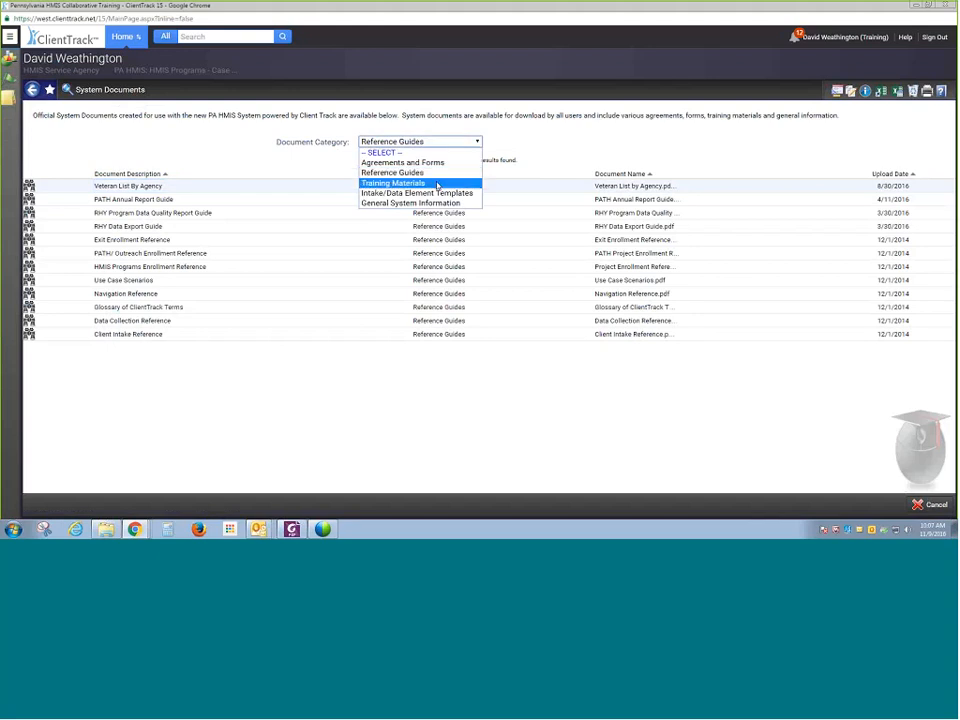
click(437, 182)
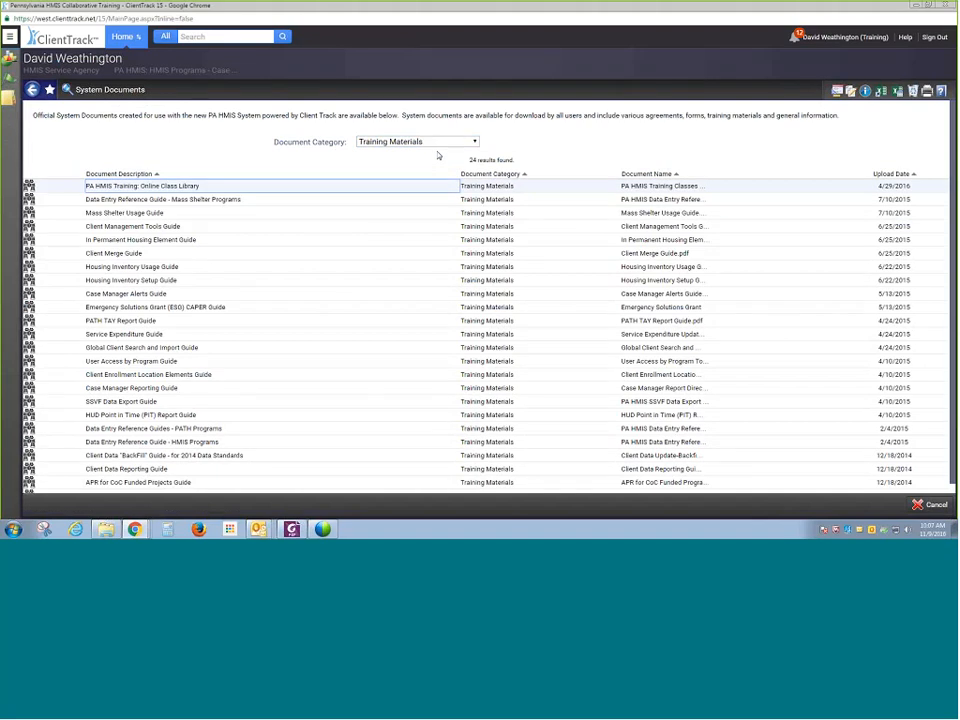
click(443, 143)
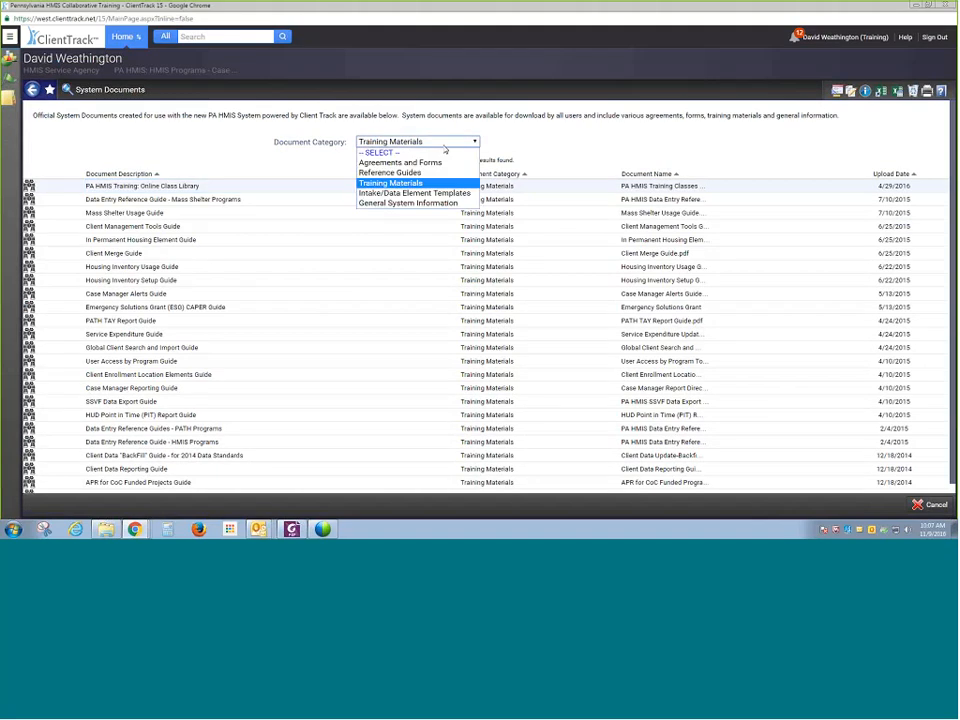
click(433, 193)
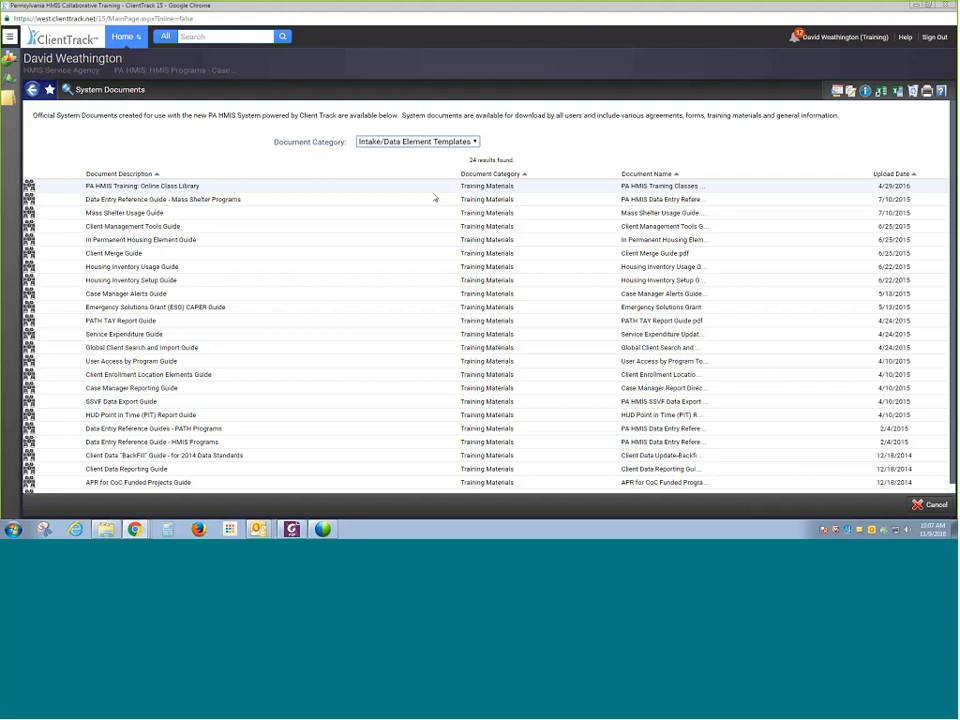
click(468, 145)
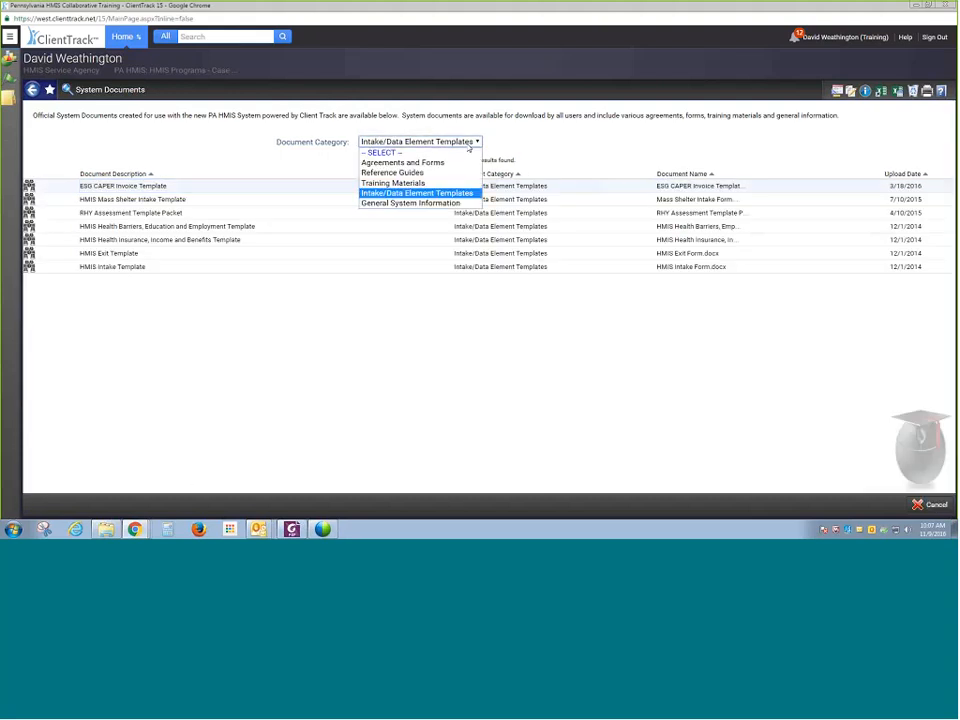
click(462, 202)
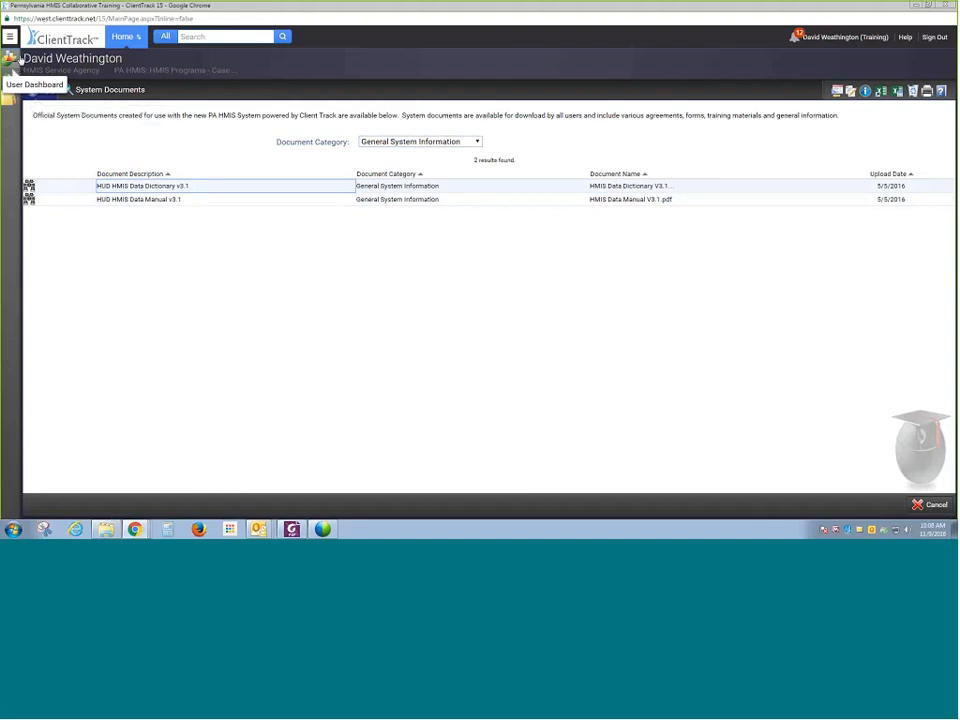
- Open the navigation menu, pin it open, and go to the User Dashboard
click(10, 38)
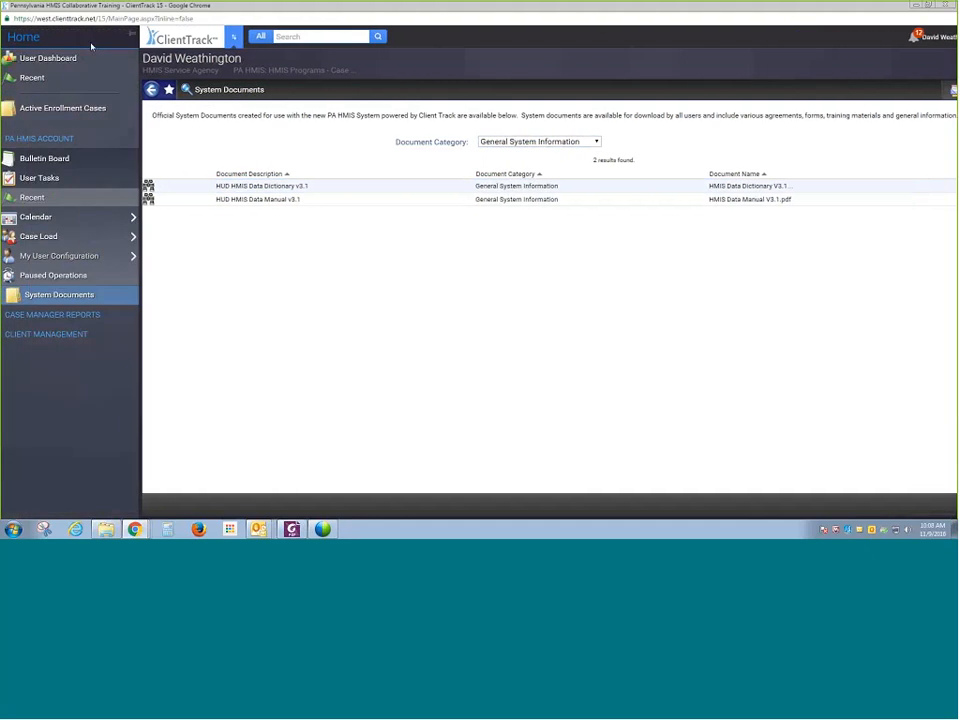
click(129, 38)
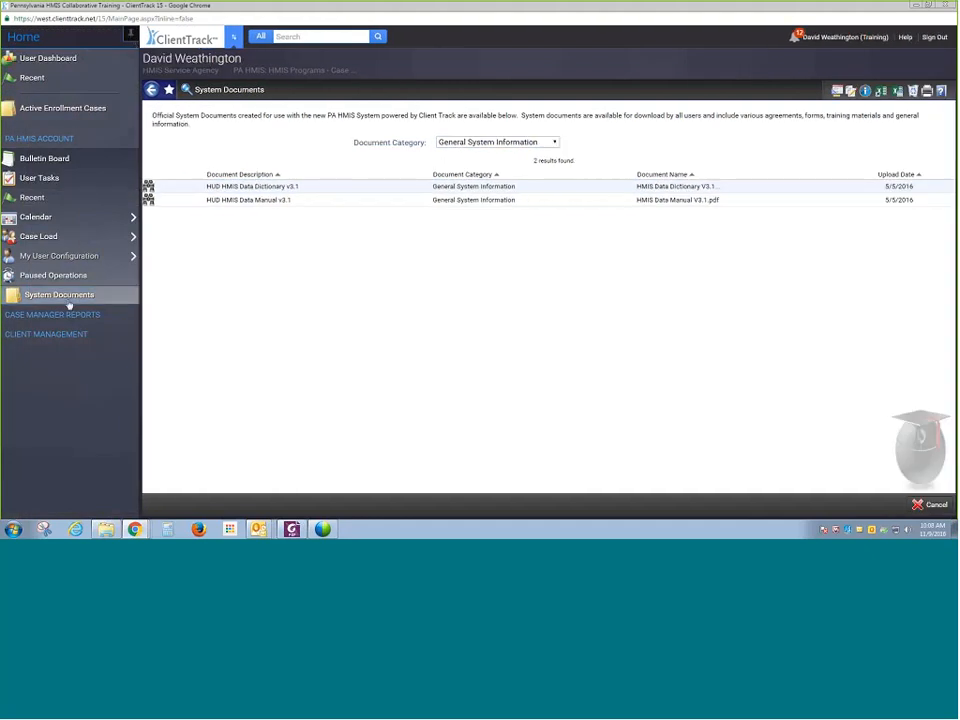
click(54, 62)
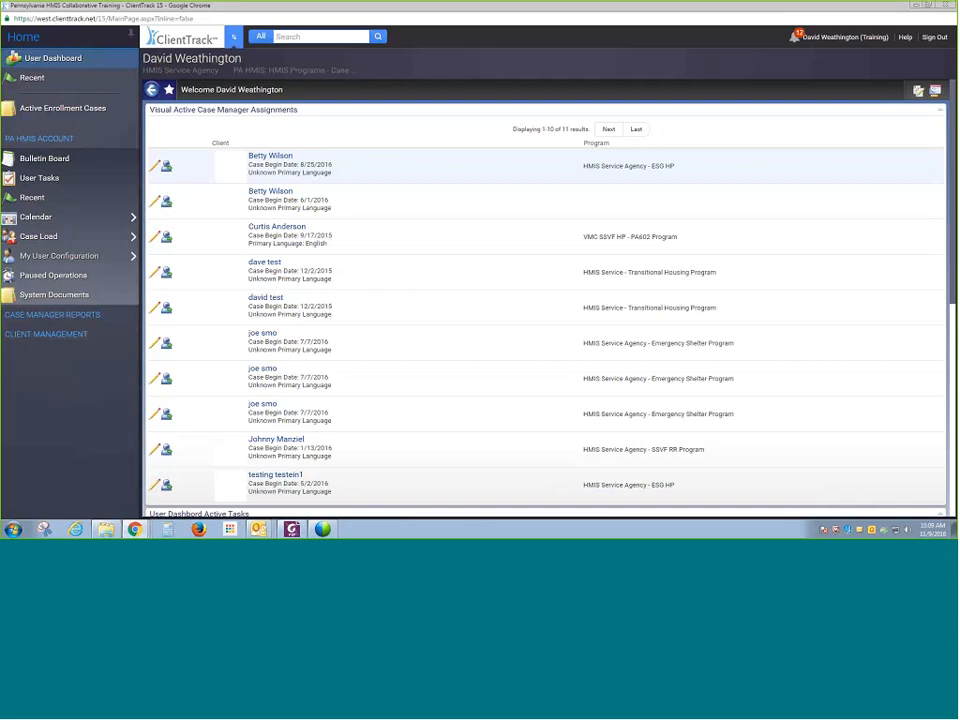
- Open Active Enrollments under Client Management and list enrollments for HMIS Service Agency - Permanent Supportive Housing
click(101, 336)
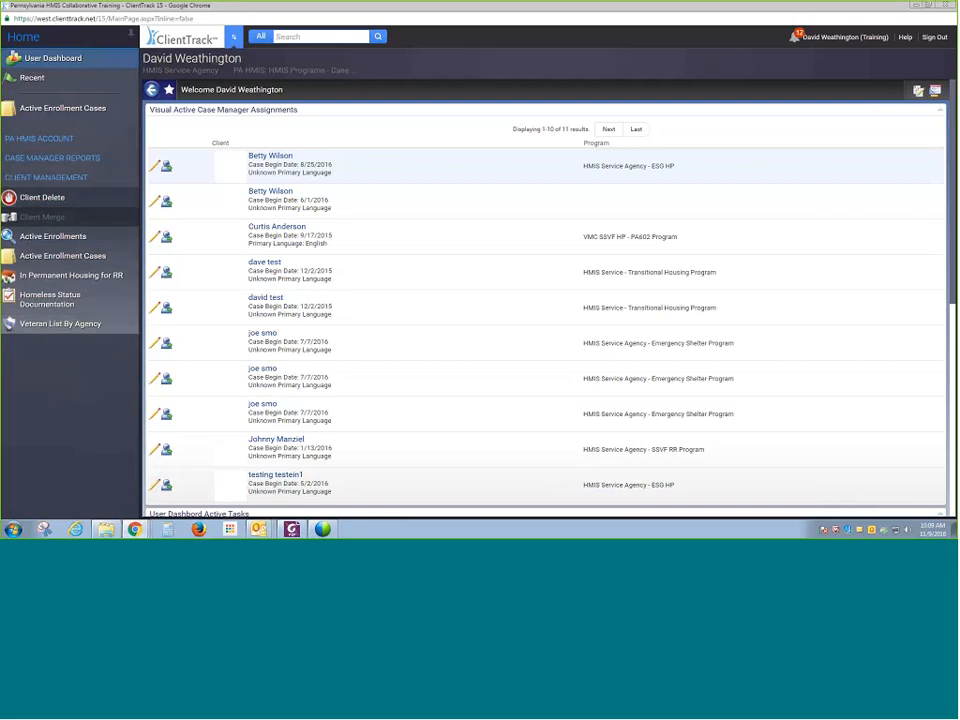
click(79, 243)
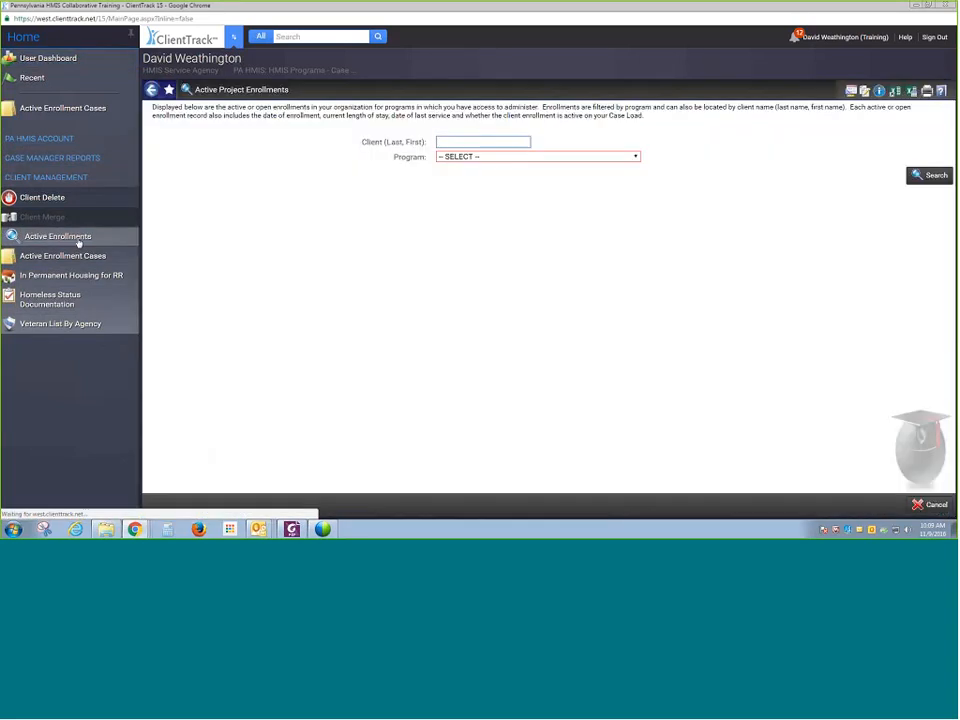
click(466, 157)
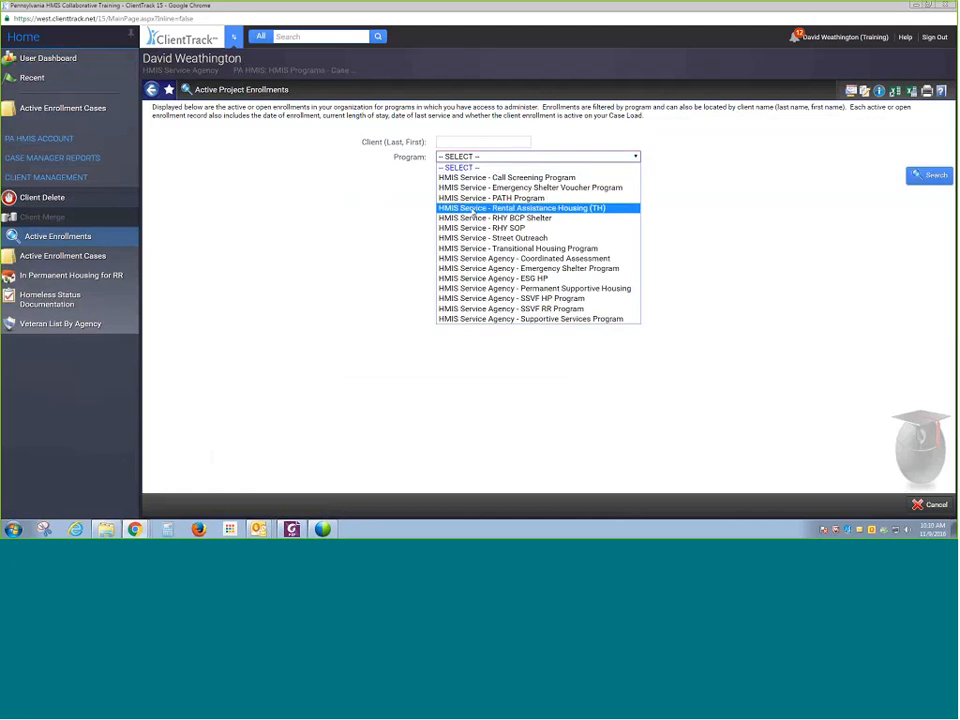
click(486, 188)
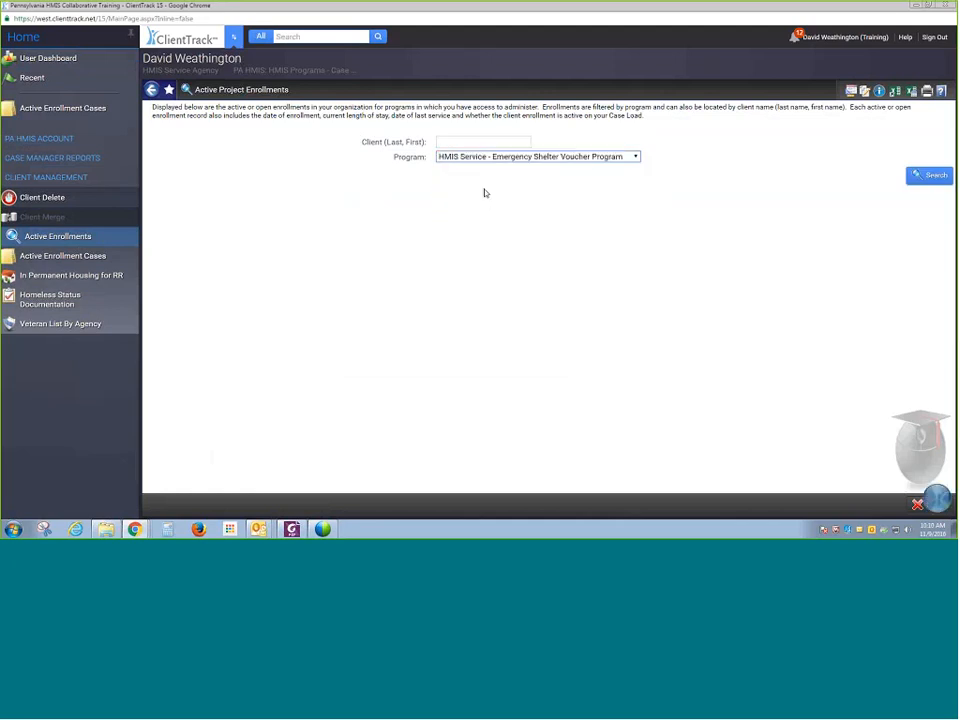
click(525, 158)
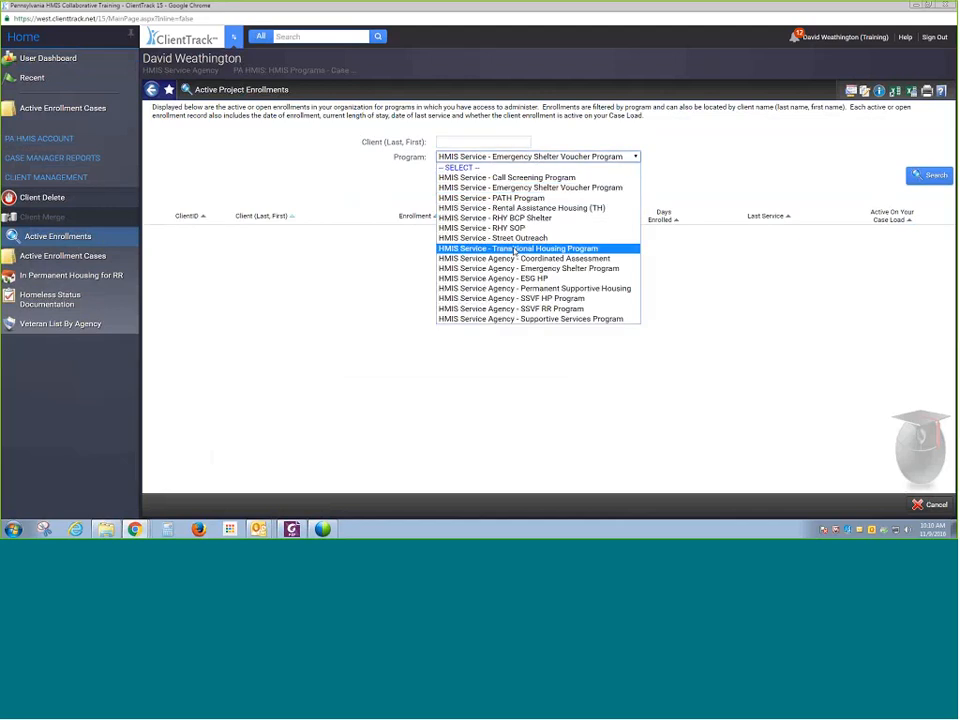
click(521, 287)
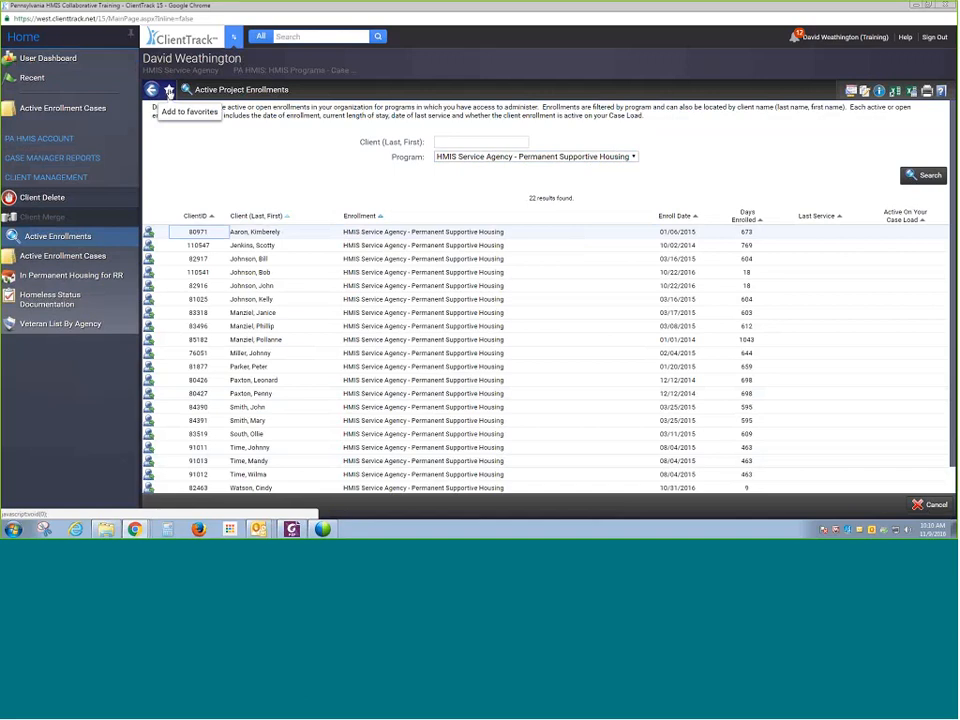
- Add the Active Enrollments page to favorites inside a new container named Active Clients
click(169, 91)
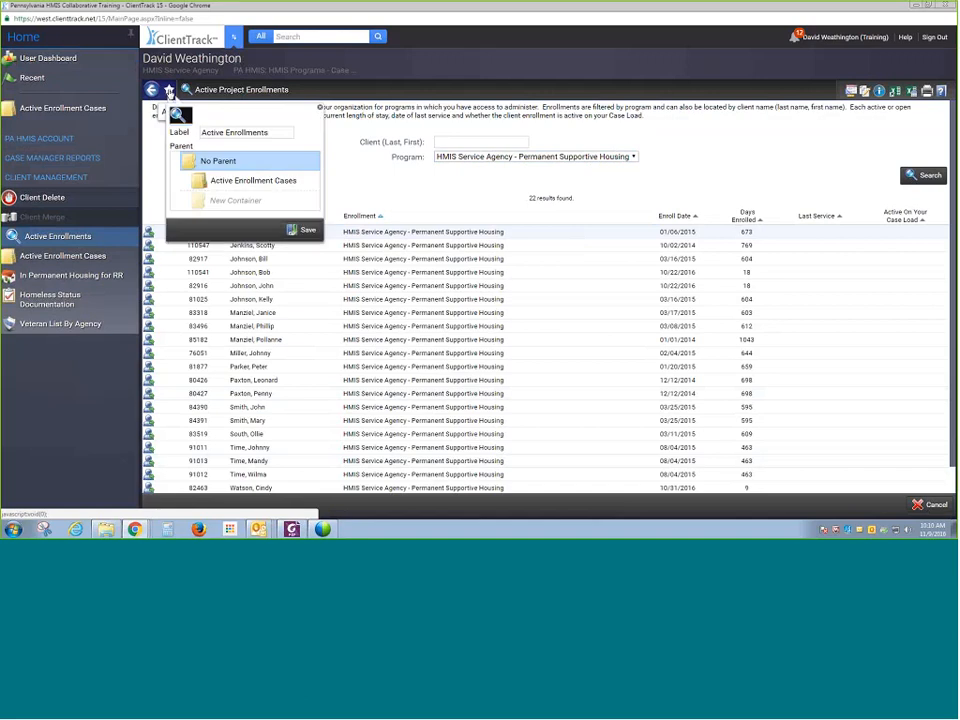
click(215, 202)
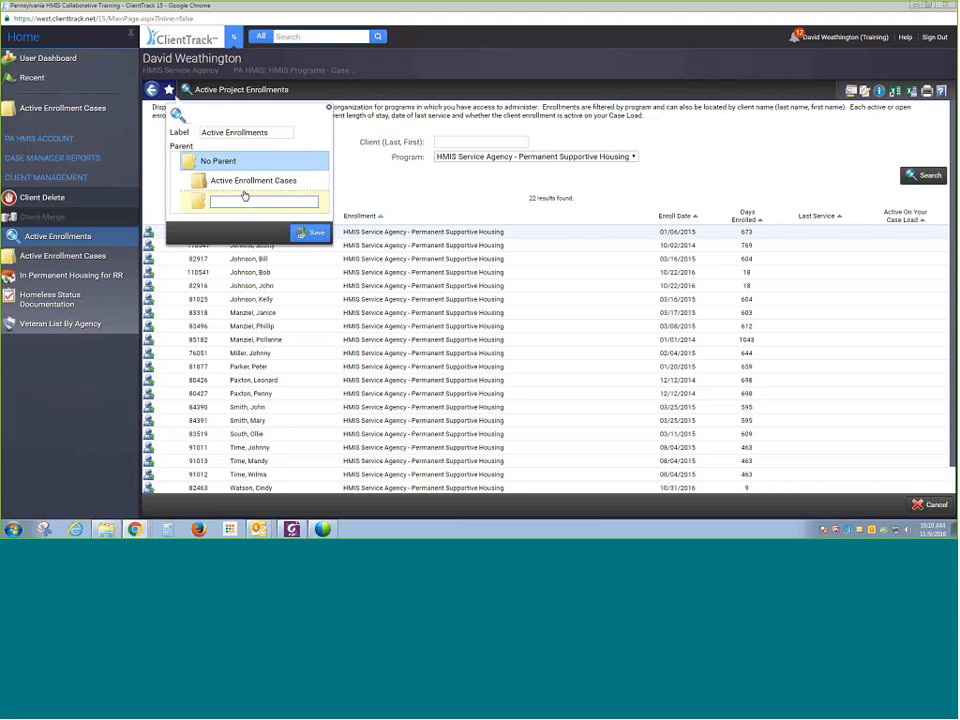
text(Active Case)
key(BackSpace)
key(BackSpace)
key(BackSpace)
text(lients)
click(305, 233)
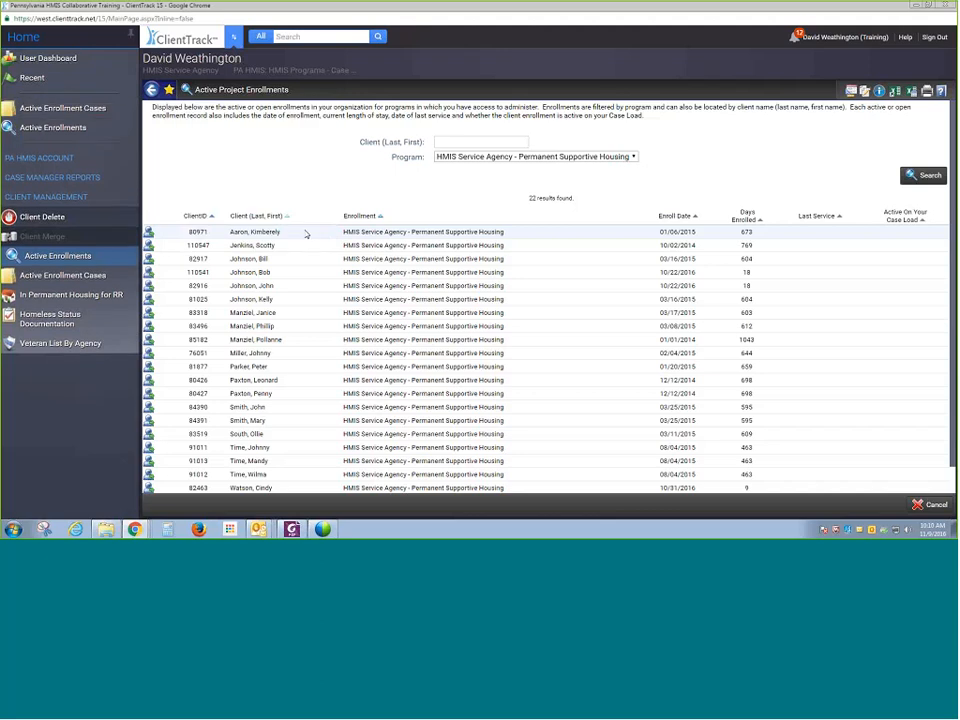
- Open the Active Enrollment Cases and Active Enrollments pages from the favorites in the menu
click(58, 112)
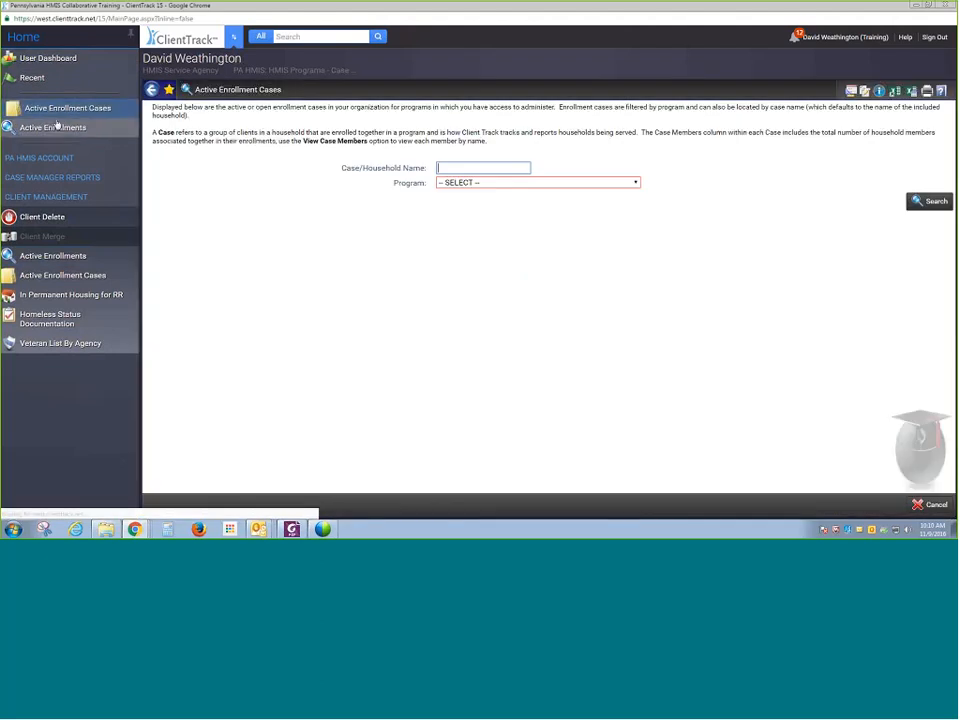
click(57, 127)
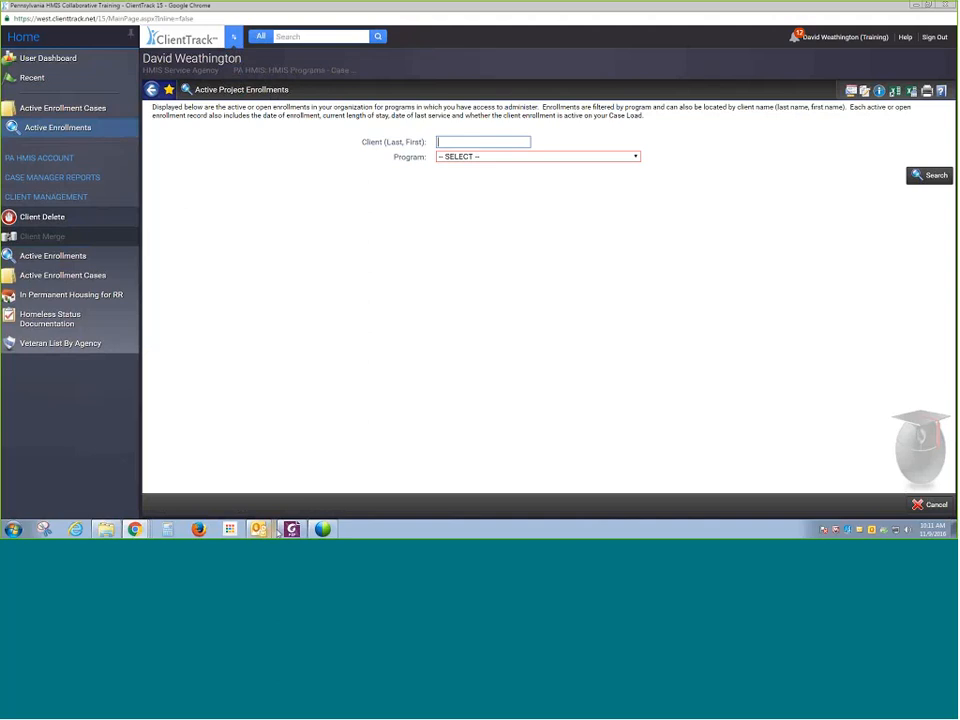
- Switch to the Clients workspace through the workspace carousel
mouse_move(314, 535)
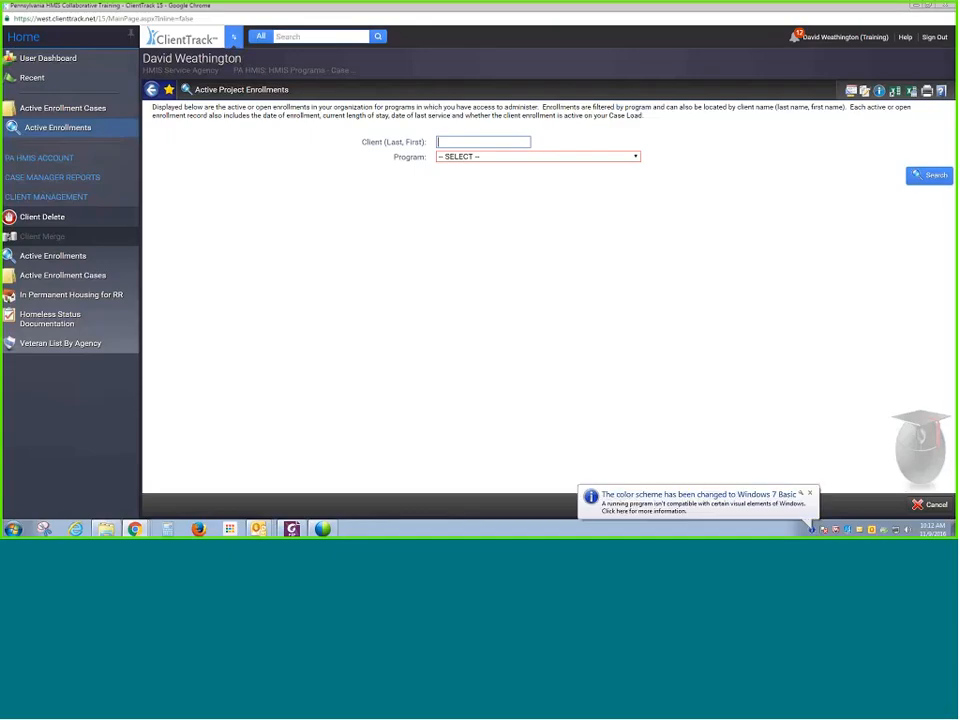
click(232, 44)
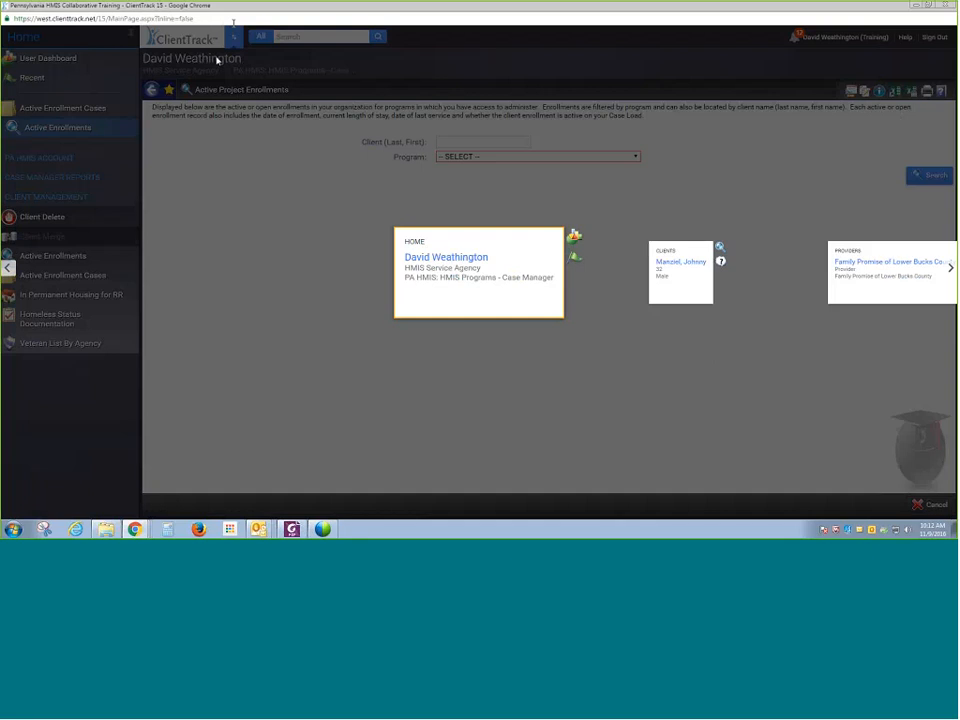
click(669, 282)
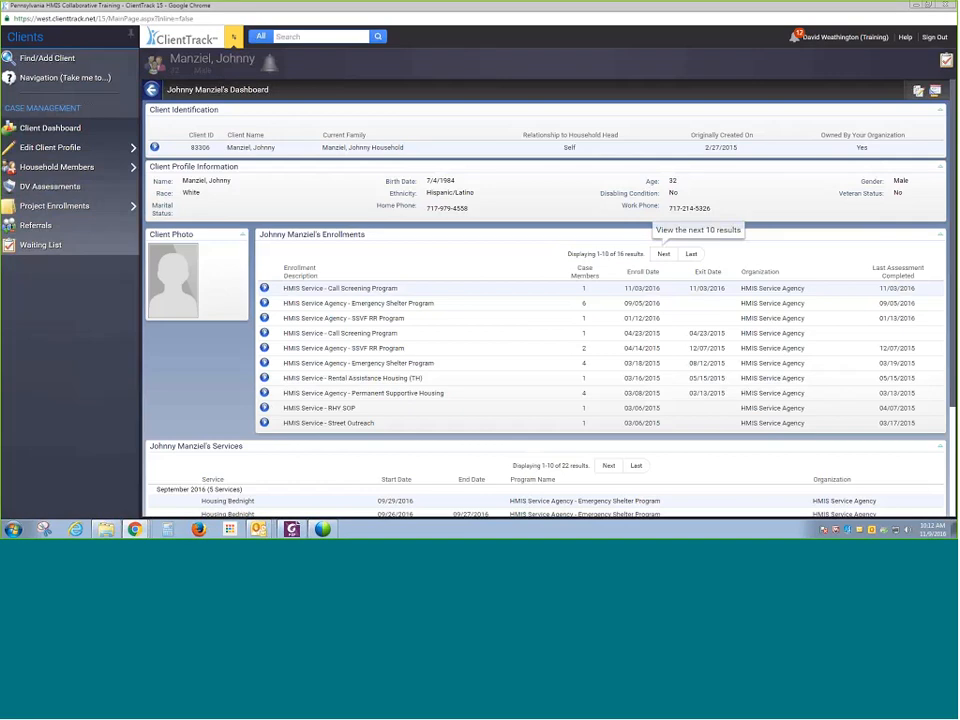
- Open Find/Add Client and search for a client by entering the first and last name
mouse_move(236, 70)
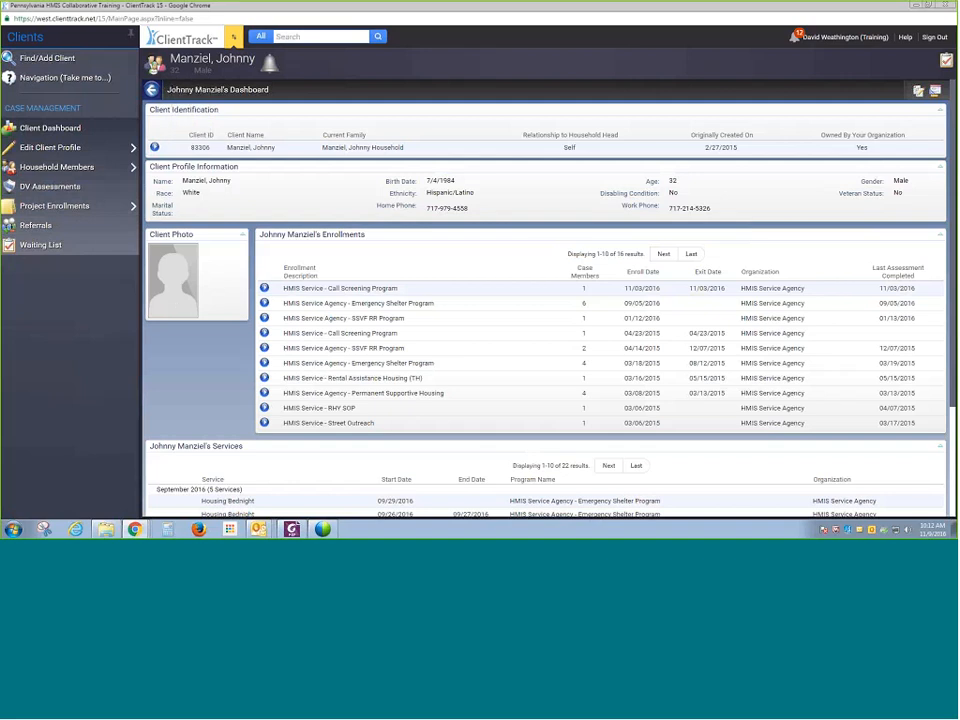
mouse_move(184, 70)
mouse_move(157, 57)
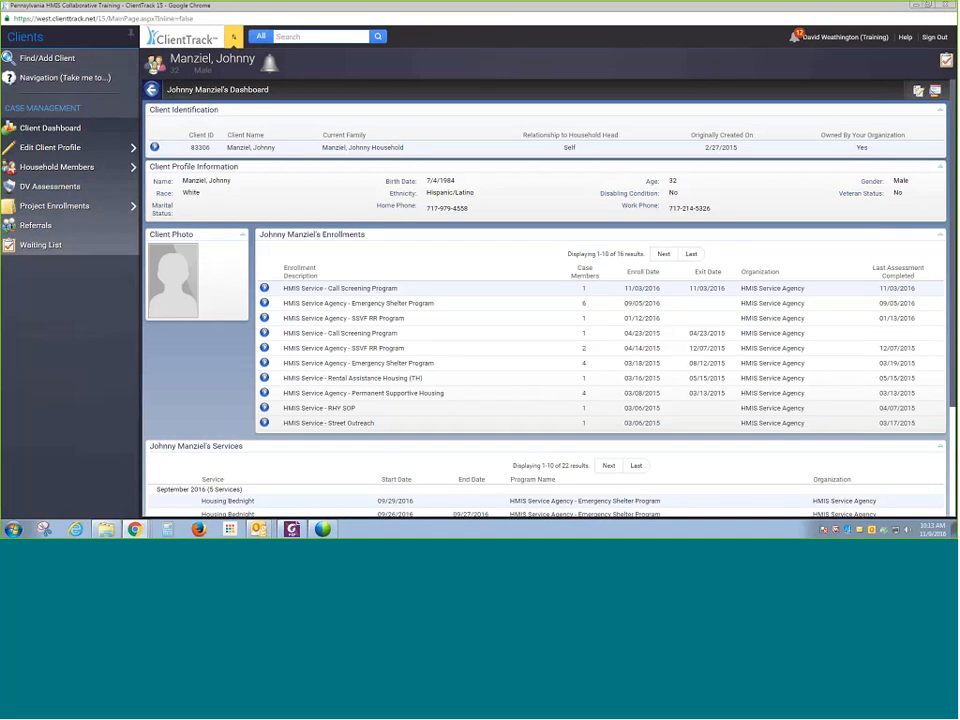
click(29, 60)
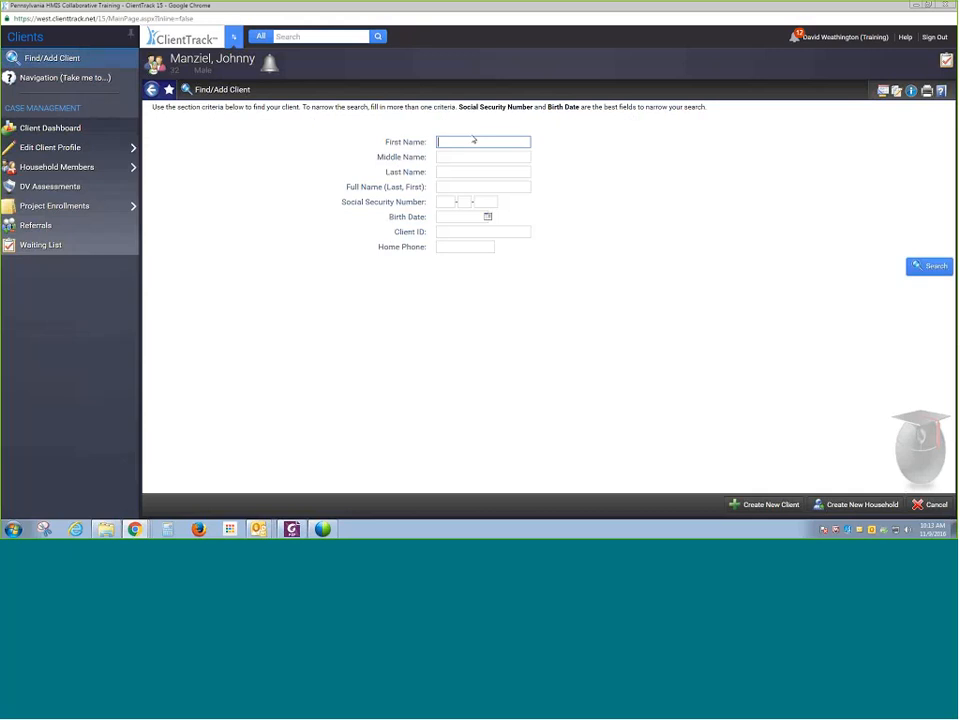
text(Joe)
key(Tab)
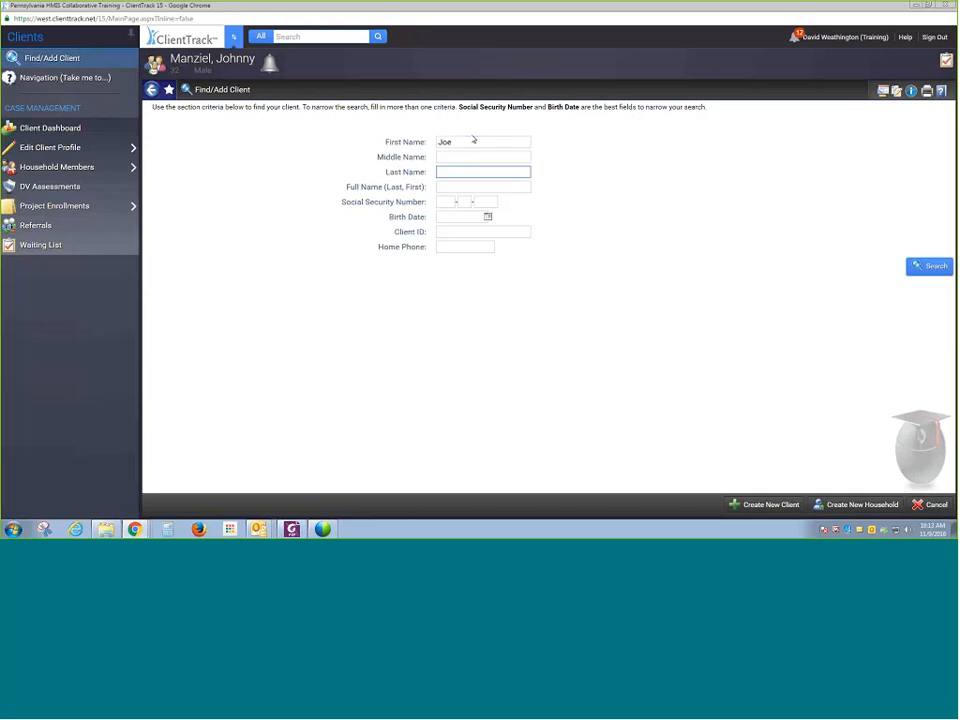
text(Smith)
click(930, 270)
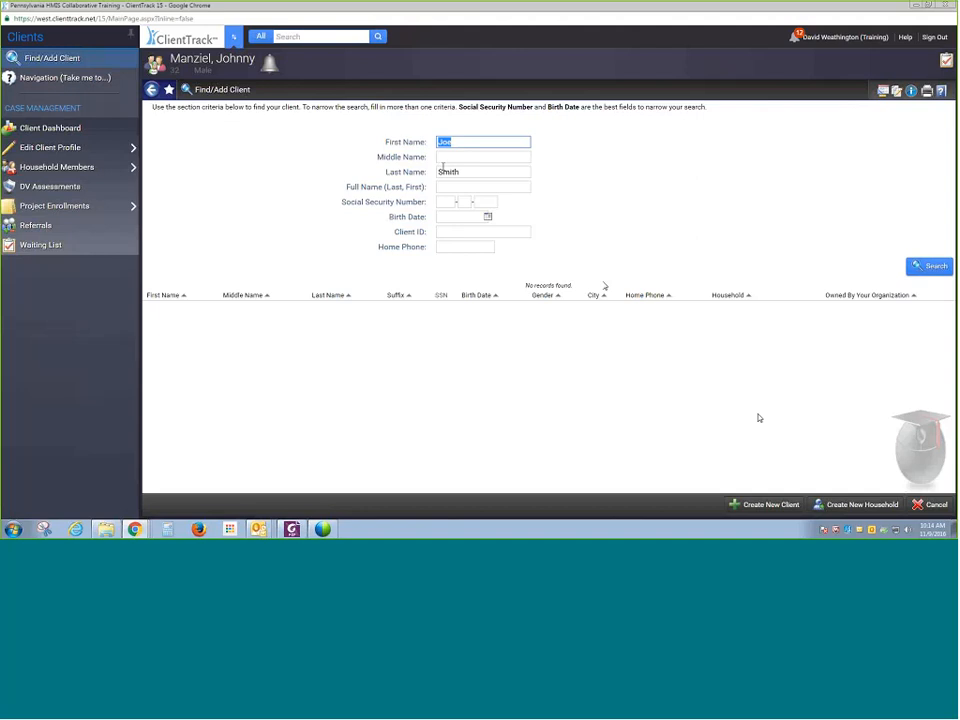
- Start creating a new client from the search and review the client profile form's name fields
click(769, 506)
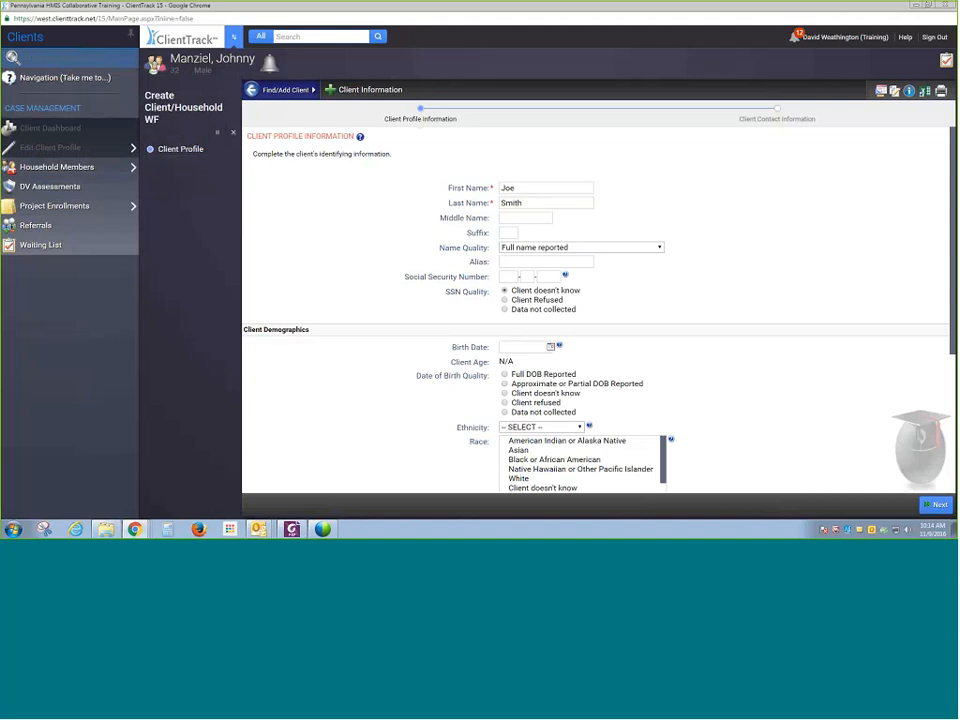
scroll(517, 181, down, 2)
scroll(517, 181, up, 1)
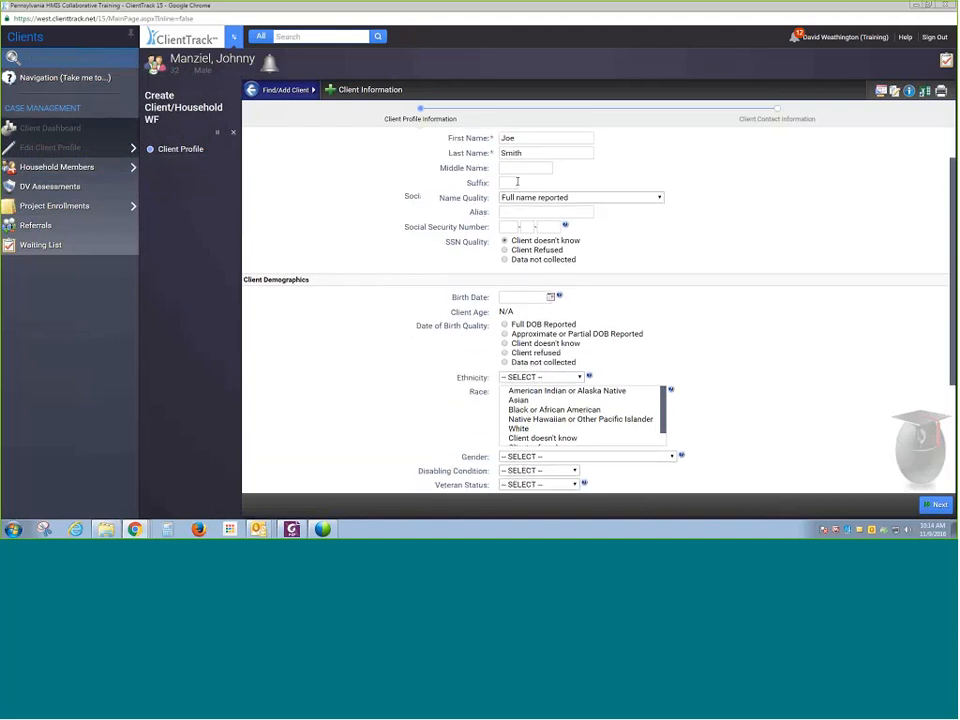
click(530, 197)
click(522, 216)
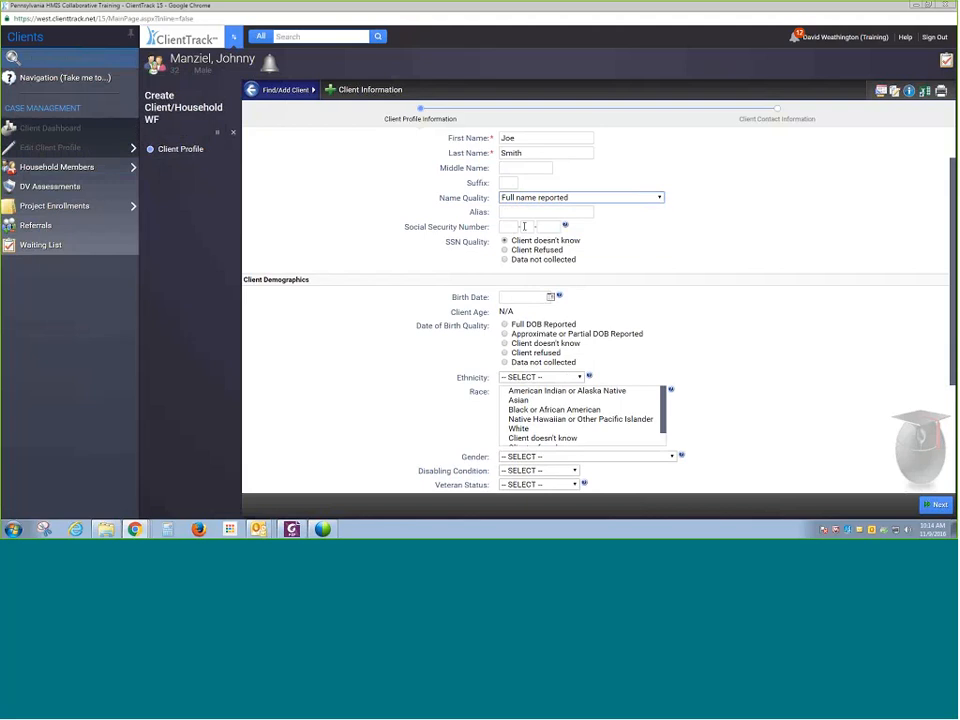
- Enter the client's Social Security Number
click(518, 226)
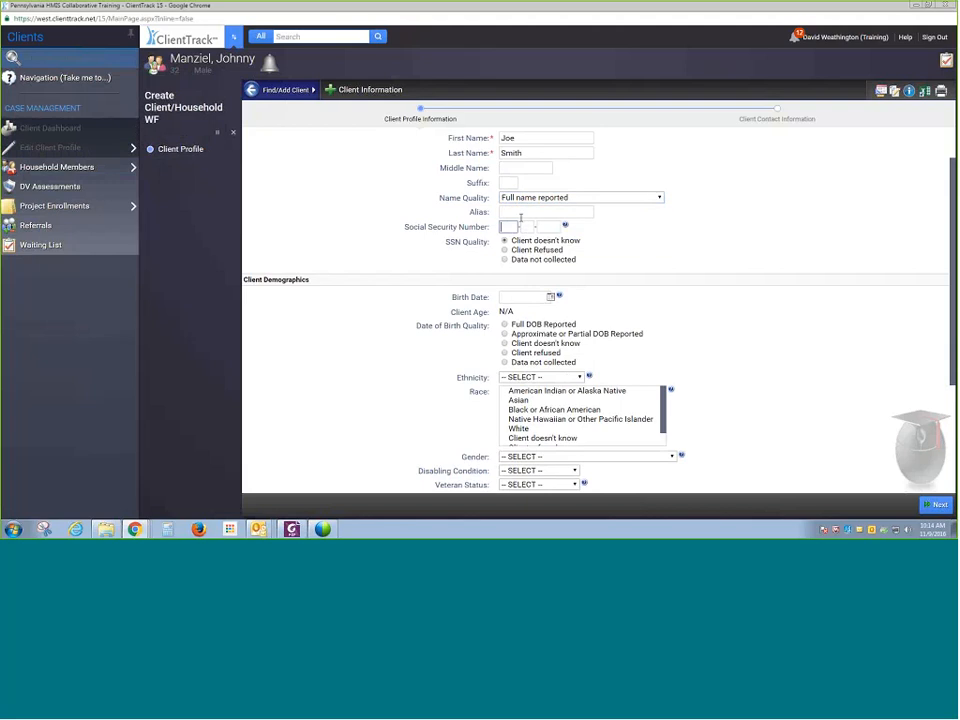
text(123-45-6789)
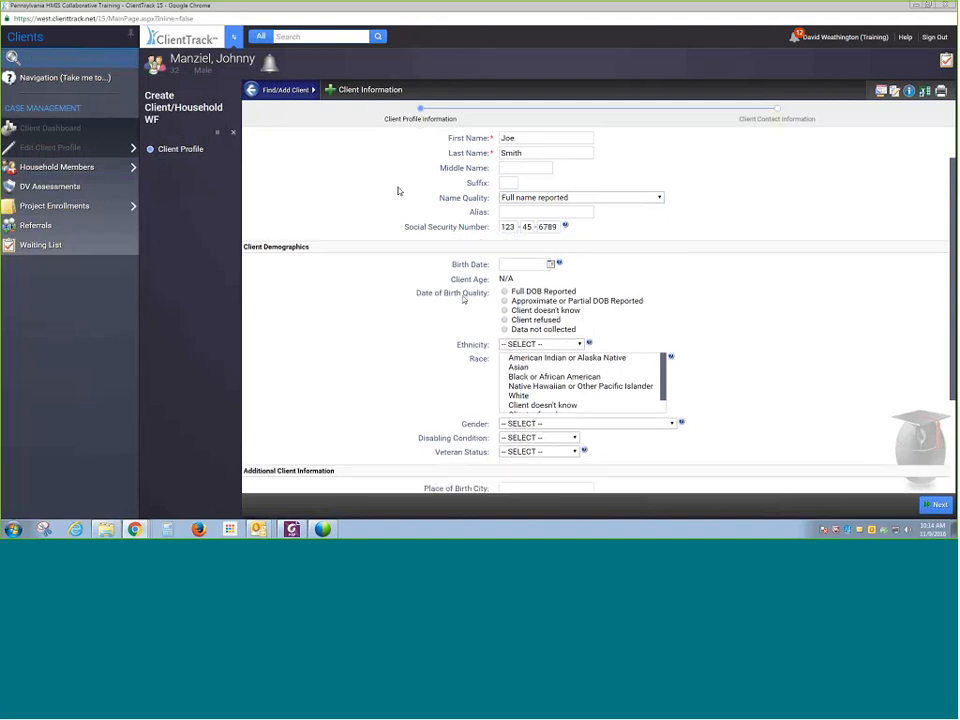
- Enter the client's birth date using the date picker and the birth date field
click(550, 263)
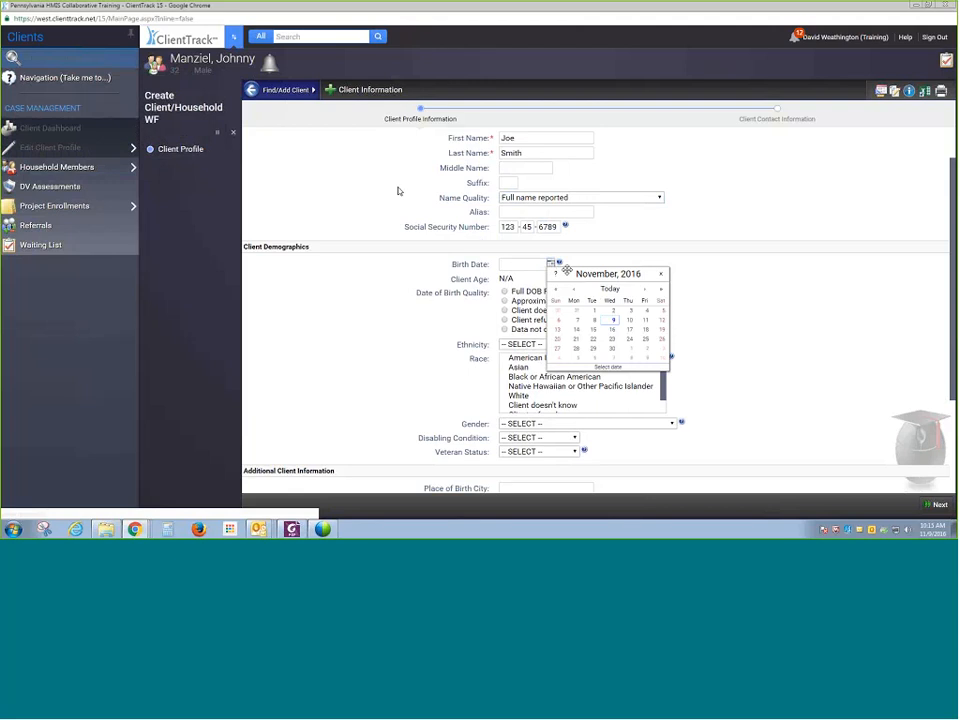
mouse_move(561, 262)
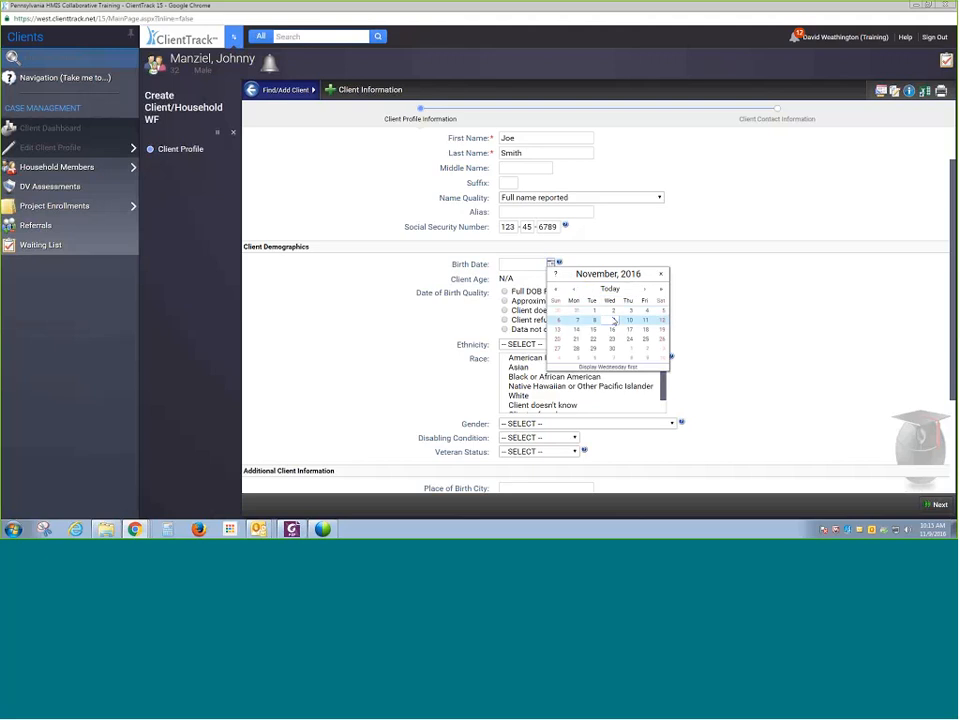
click(628, 289)
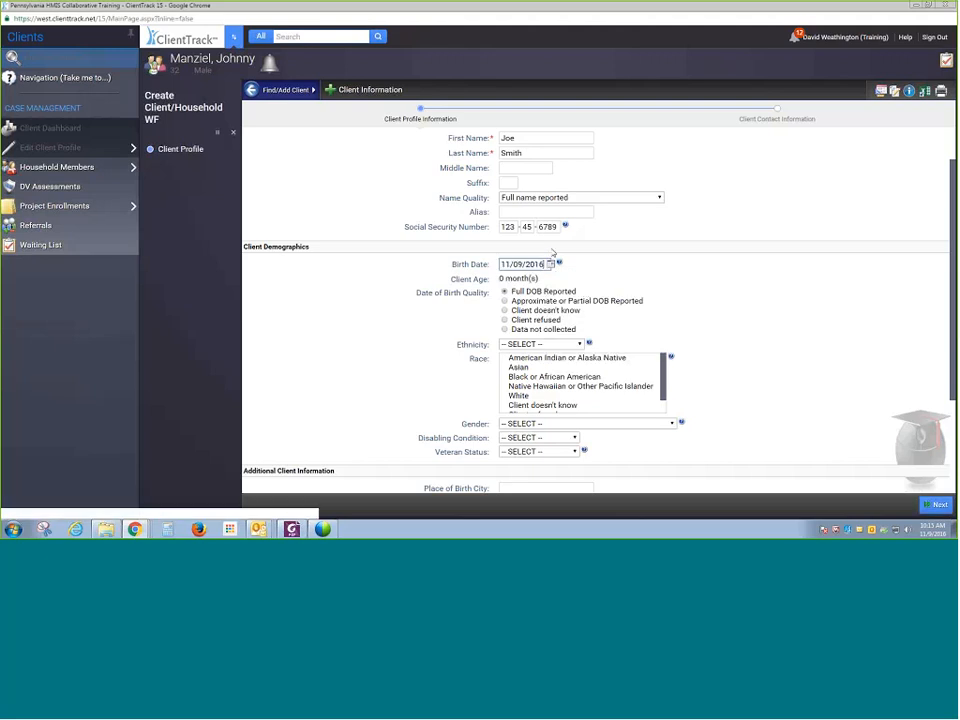
text(11/09/)
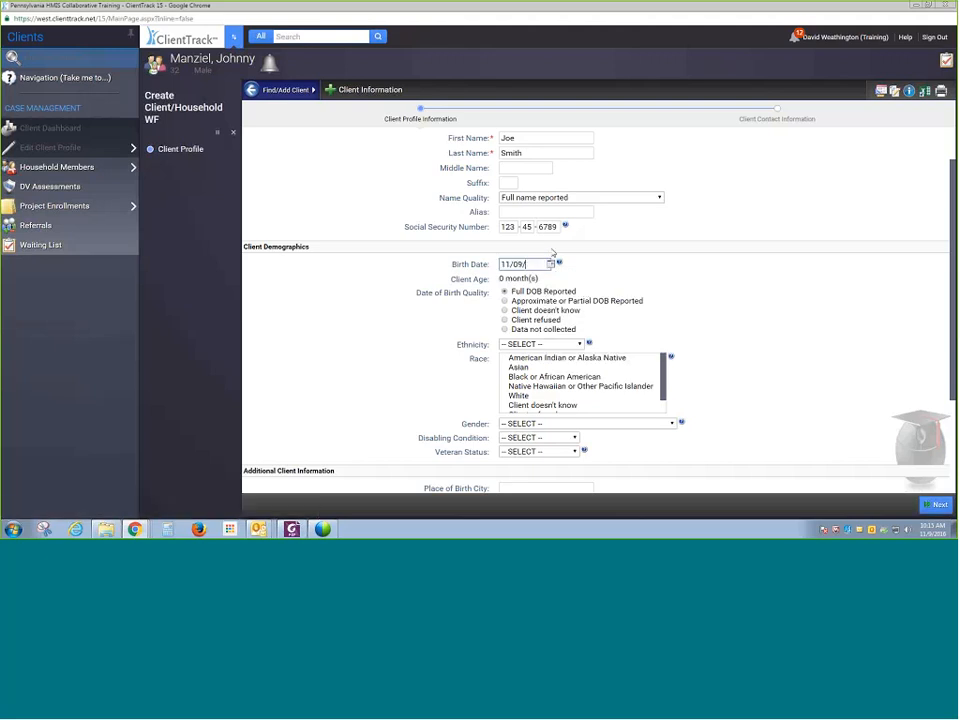
text(1960)
click(640, 269)
- Set Ethnicity to Hispanic/Latino and select American Indian or Alaska Native and Black or African American as Race
click(540, 344)
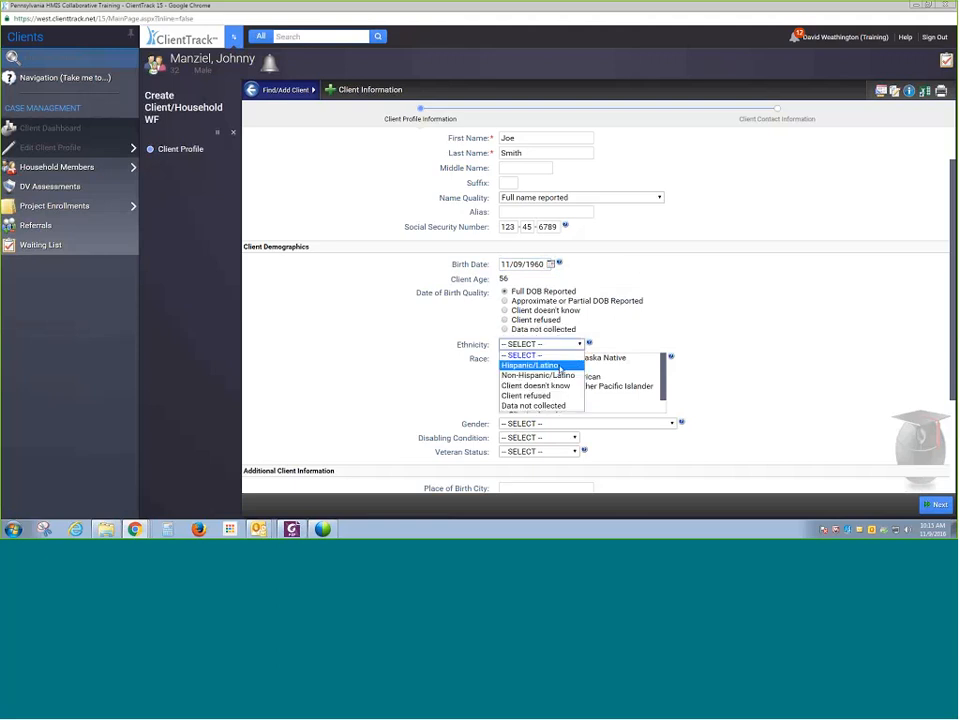
click(560, 367)
click(522, 359)
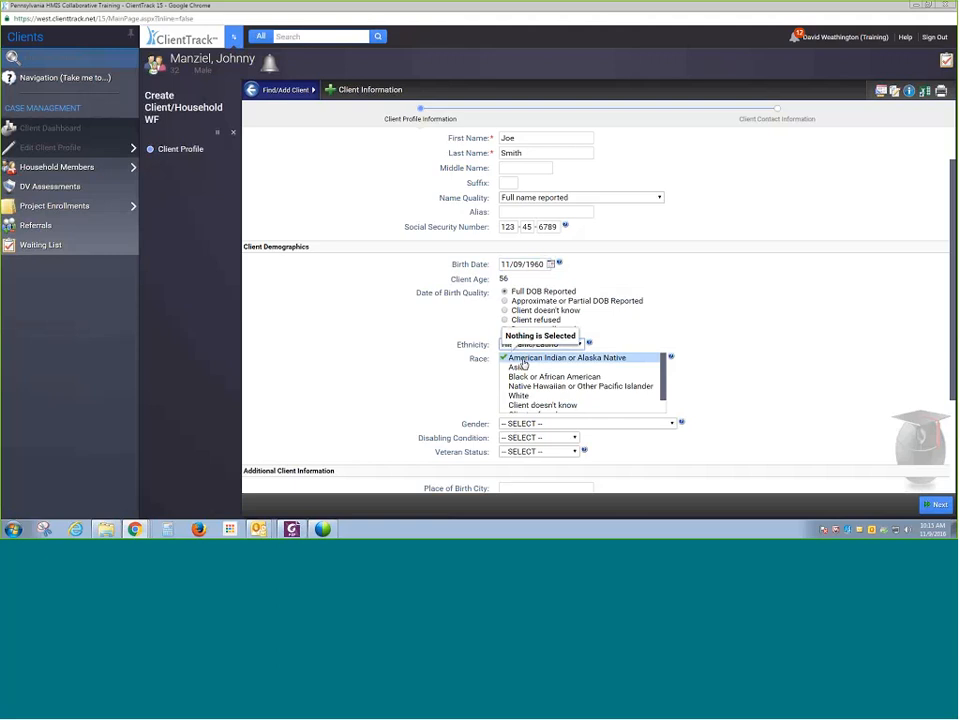
click(526, 378)
scroll(534, 386, down, 3)
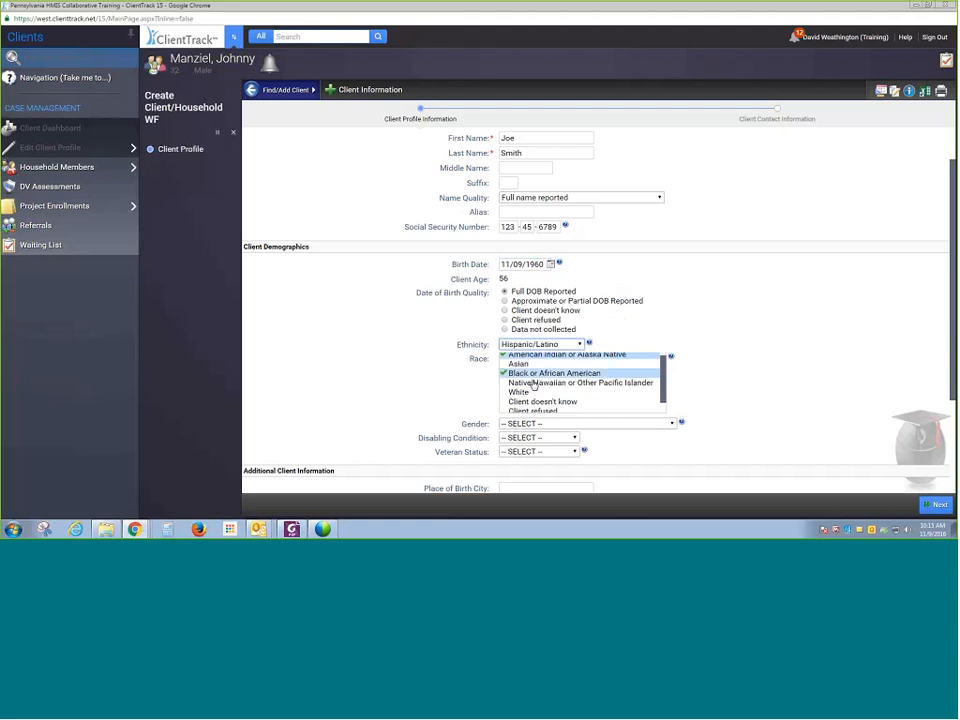
scroll(537, 387, up, 2)
scroll(552, 430, up, 2)
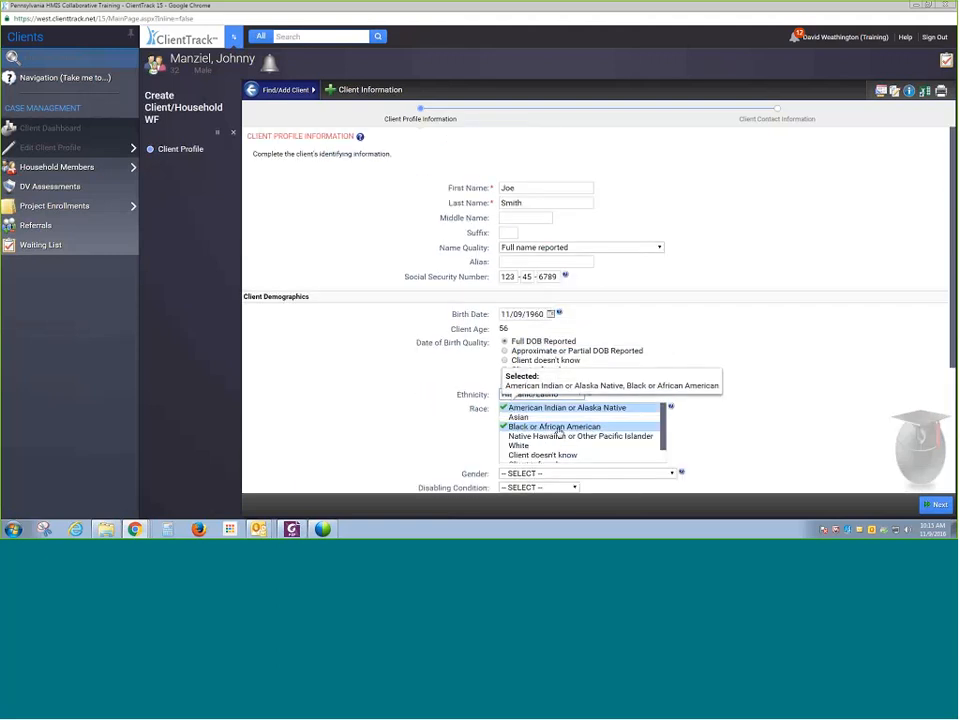
scroll(739, 444, down, 1)
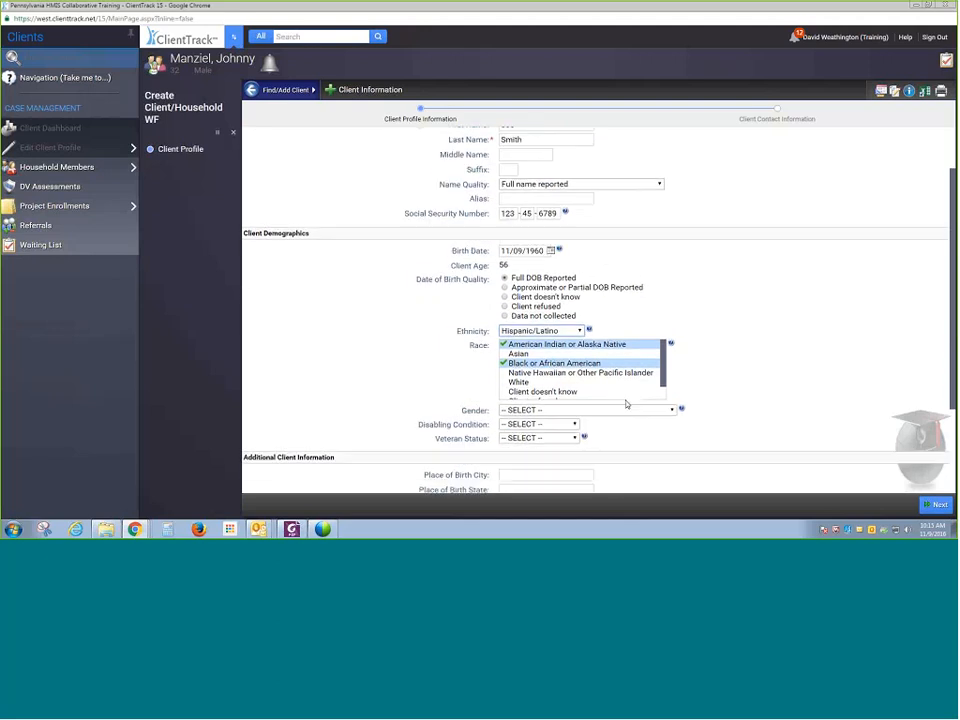
- Set Gender to Male, and both Disabling Condition and Veteran Status to No
click(585, 373)
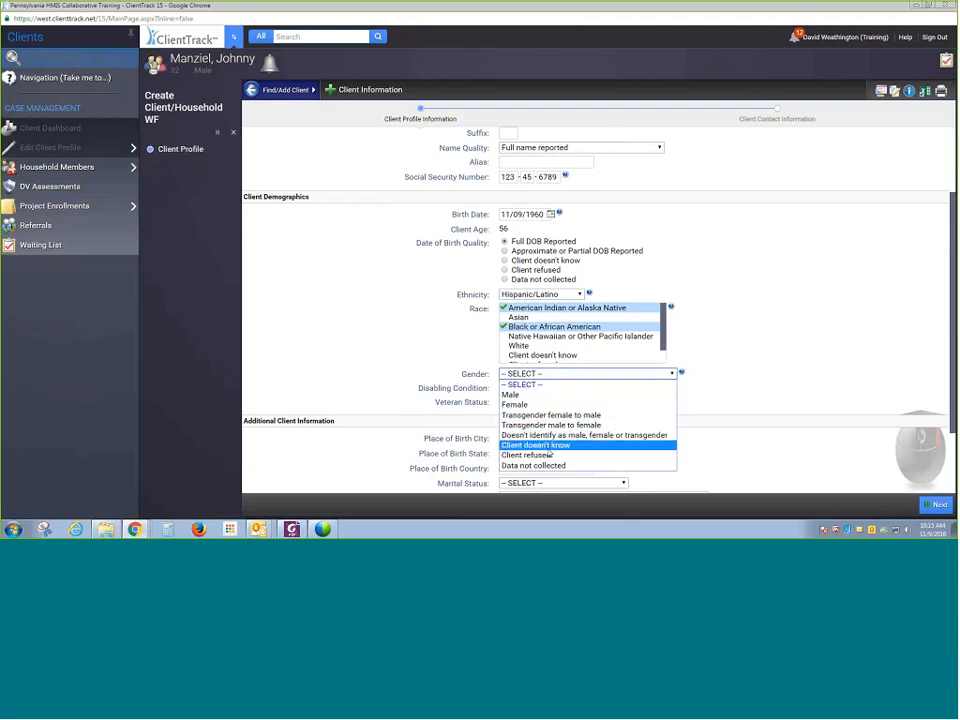
click(553, 395)
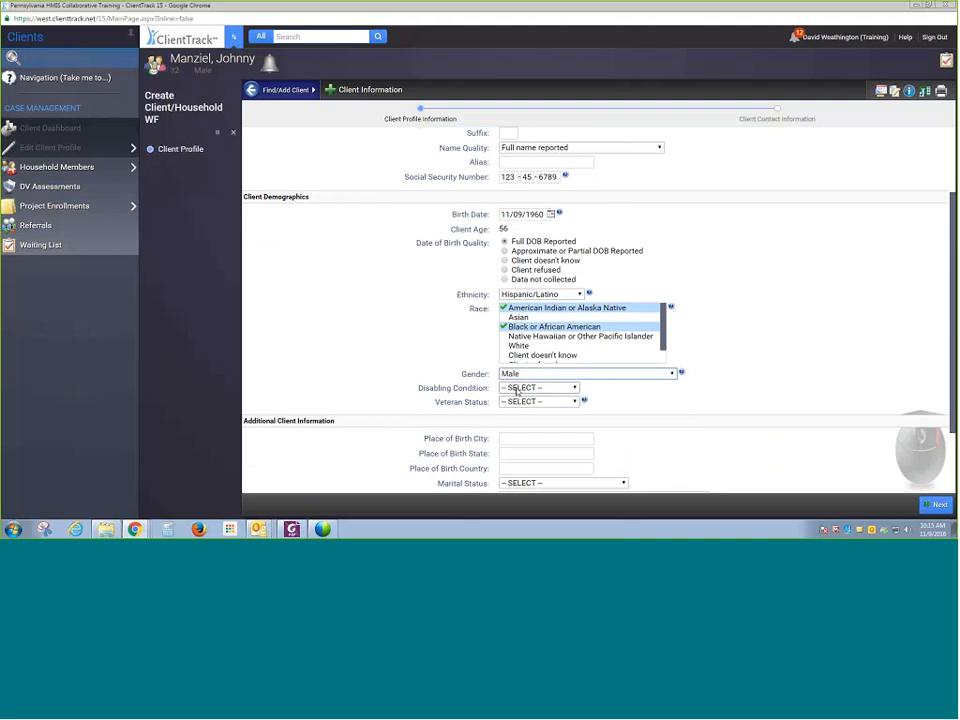
click(541, 389)
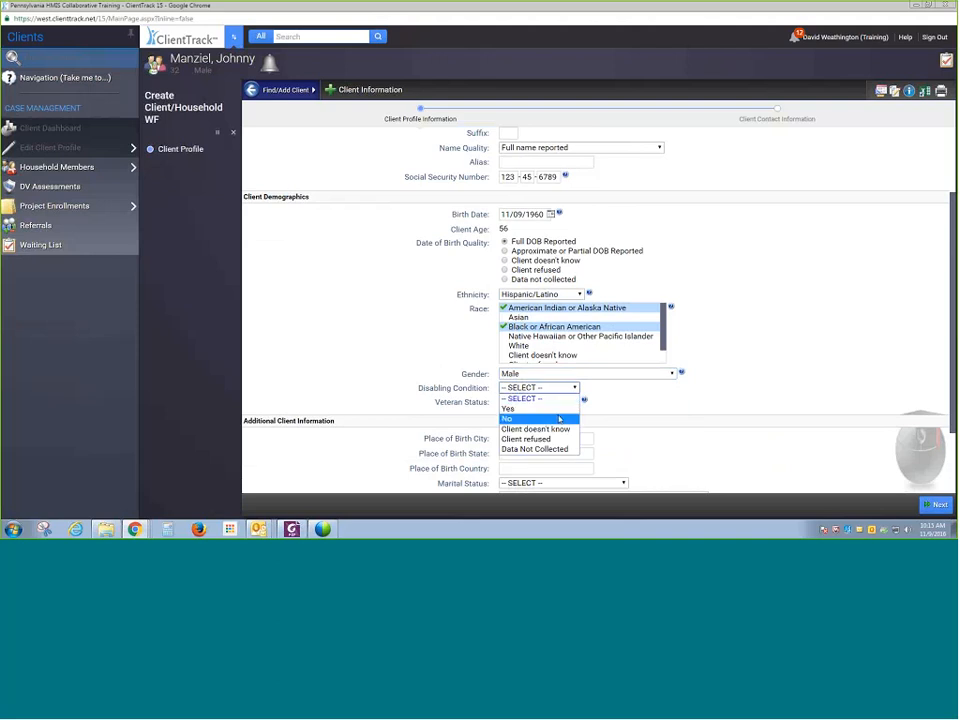
click(557, 418)
click(556, 401)
click(558, 432)
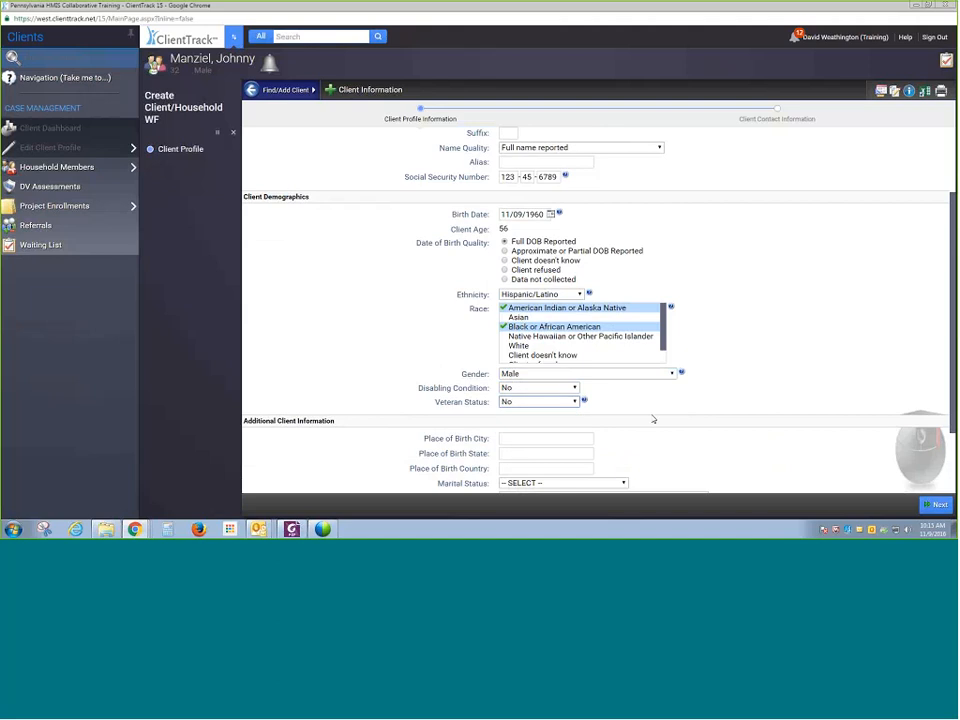
- Check the Relationship to Head of Household options and advance to the client contact information page
scroll(640, 405, down, 1)
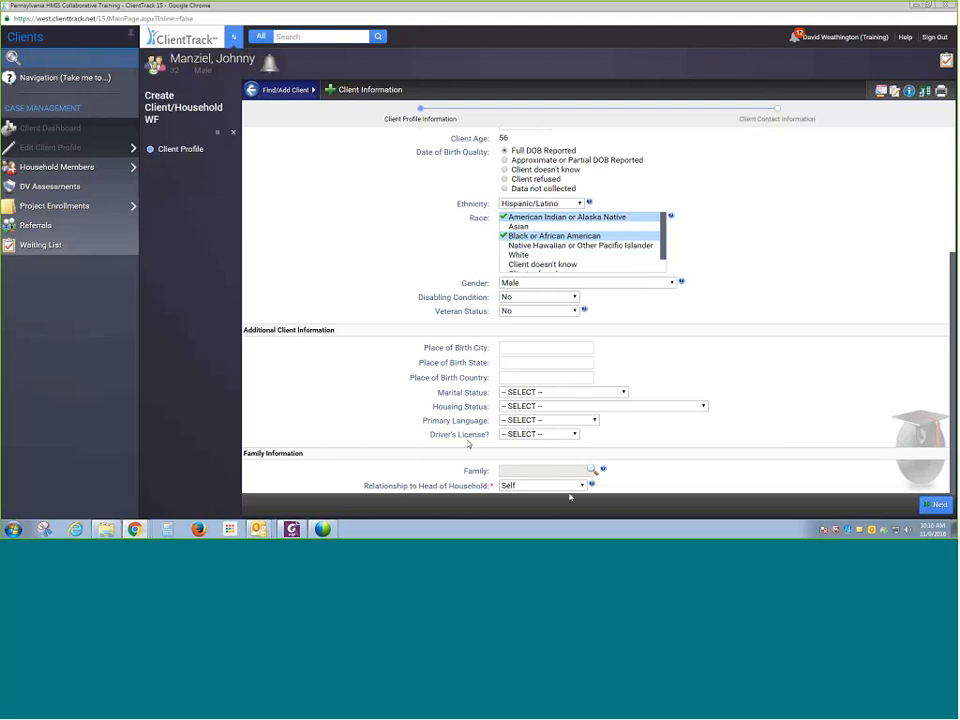
mouse_move(593, 486)
click(580, 485)
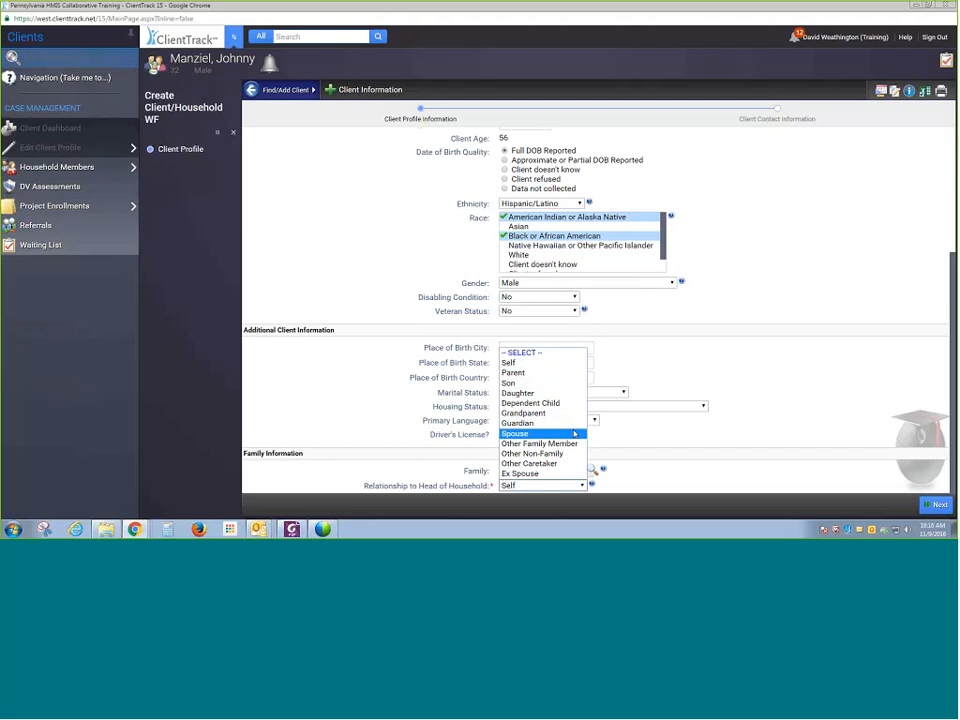
click(642, 440)
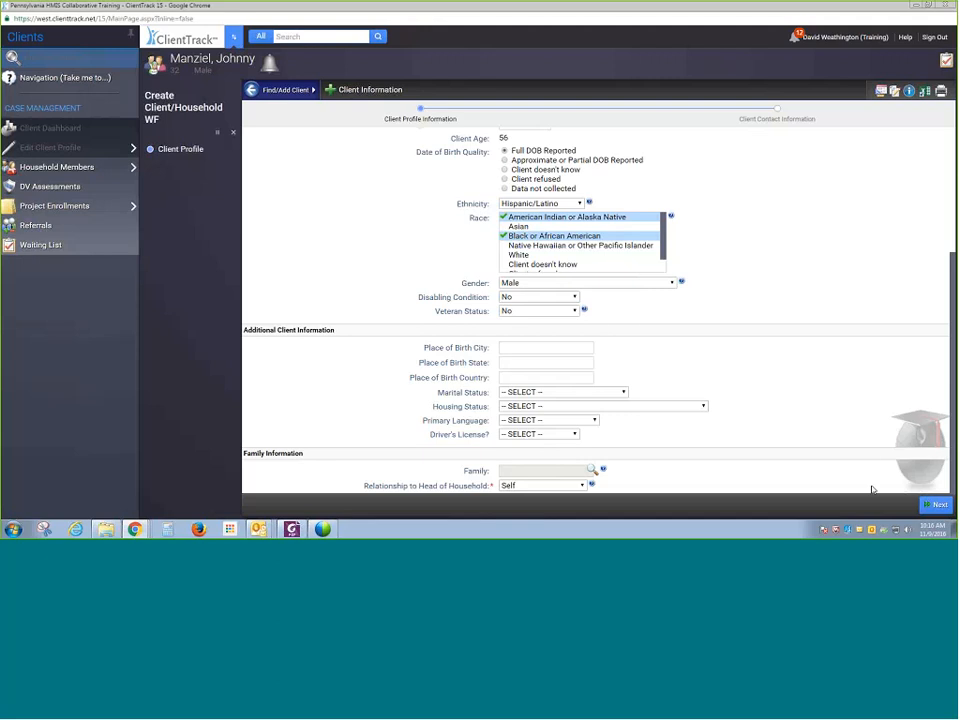
click(938, 505)
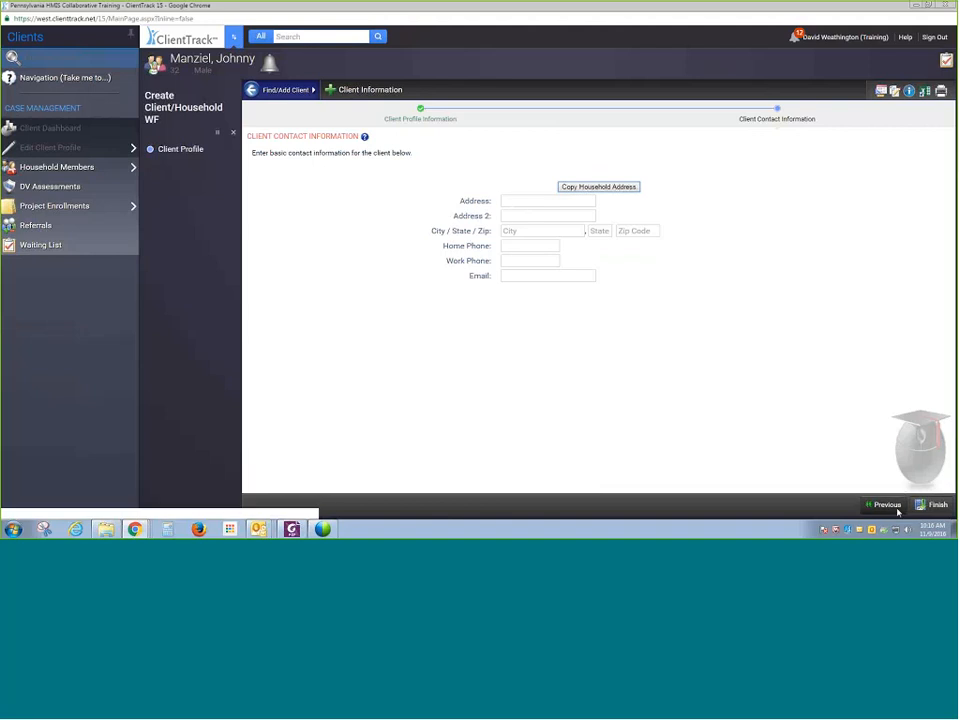
- Finish the new client record, saving it again despite the possible duplicates listed
click(940, 506)
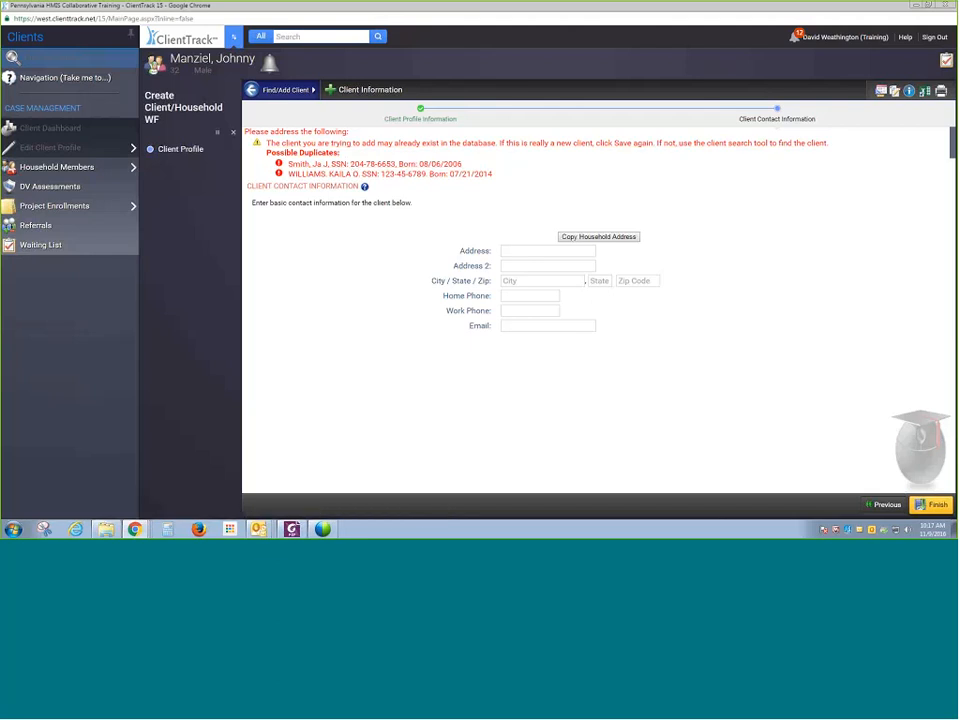
click(923, 506)
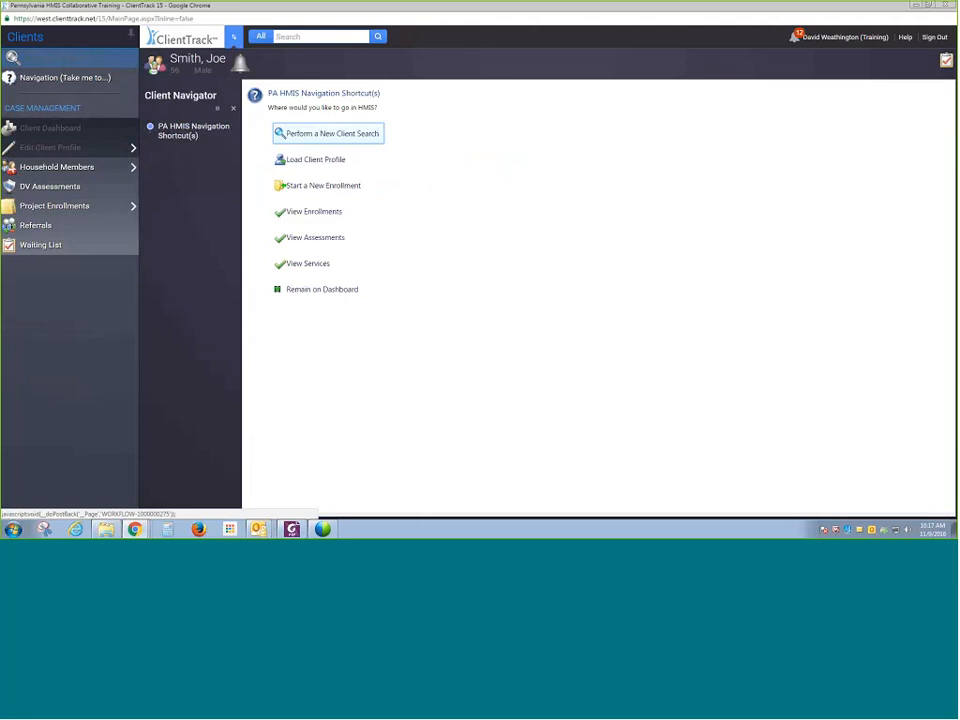
- Start a new enrollment for the client and continue without editing household members
click(346, 190)
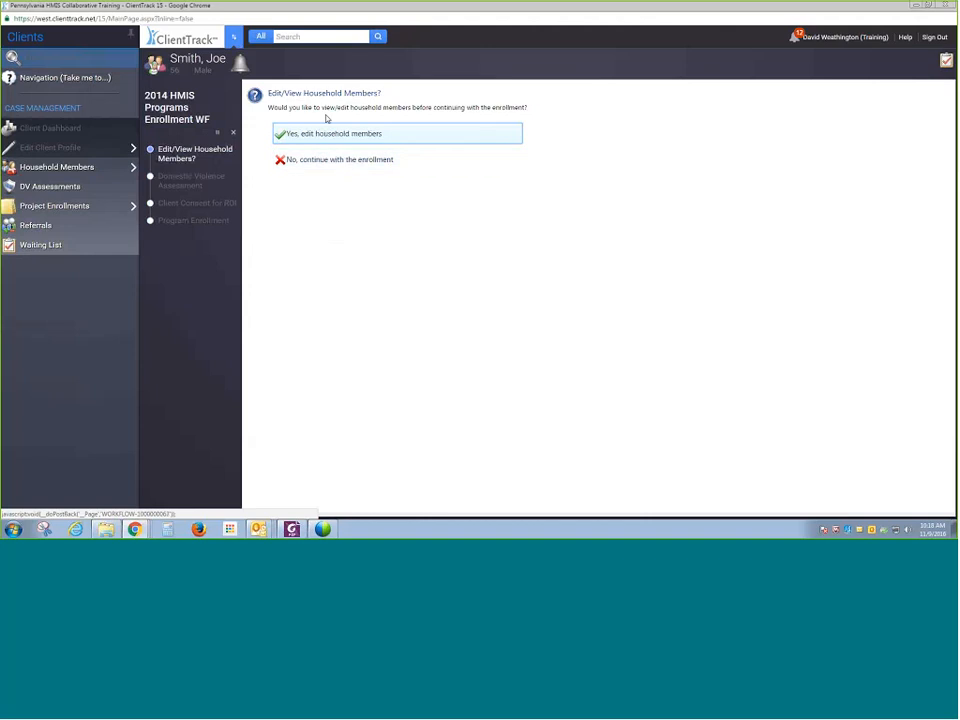
click(335, 166)
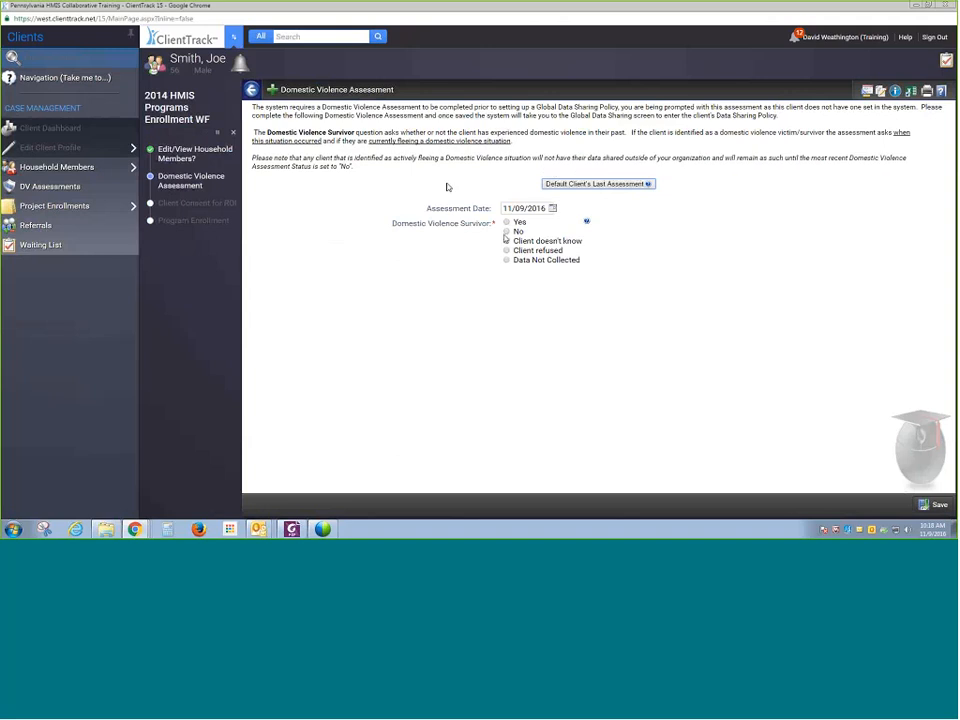
- Mark the client as a domestic violence survivor and open the When Experience Occurred and Currently Fleeing options
click(507, 222)
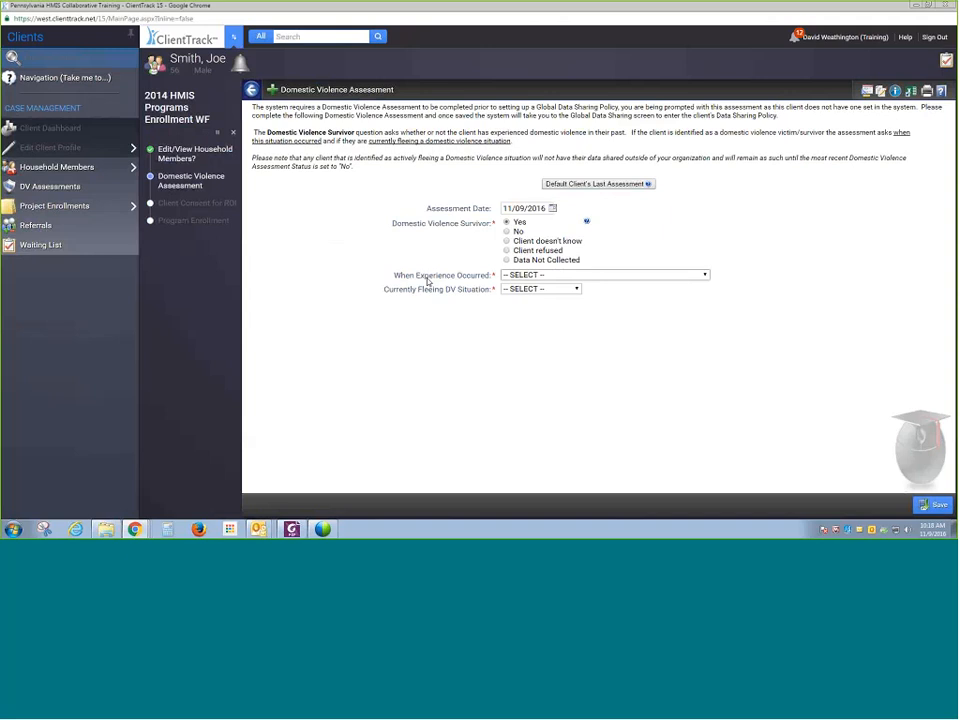
click(521, 275)
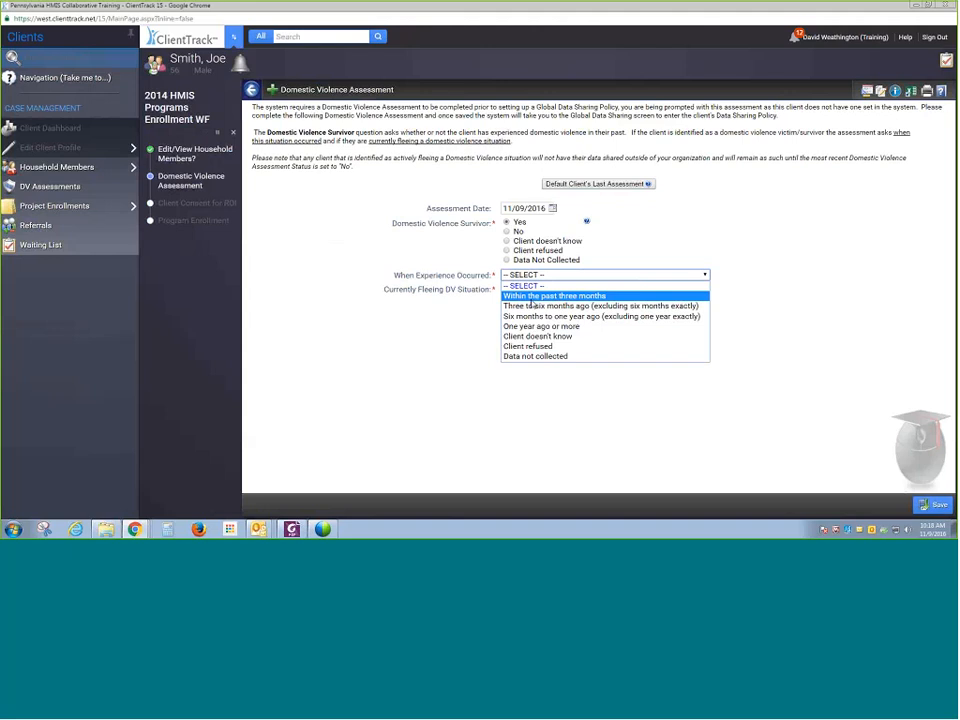
click(488, 311)
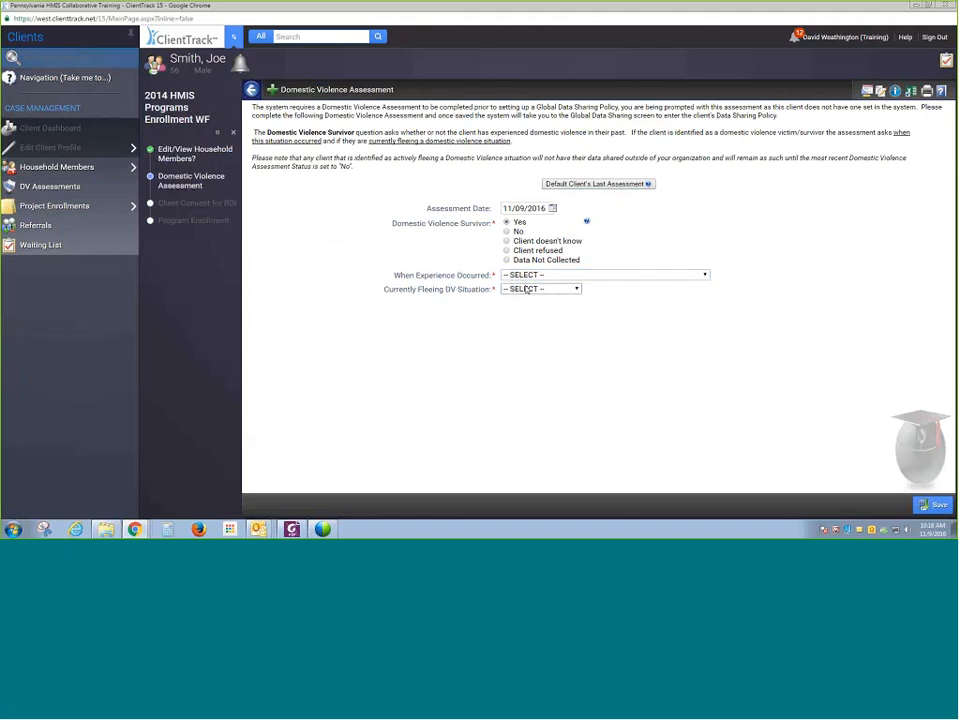
click(526, 289)
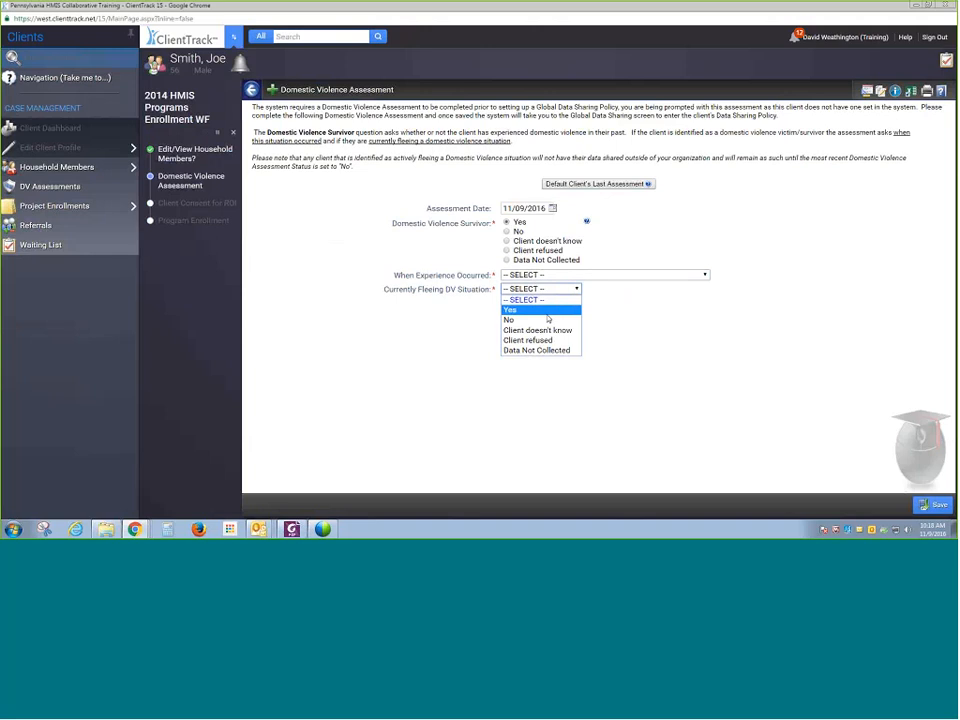
click(622, 329)
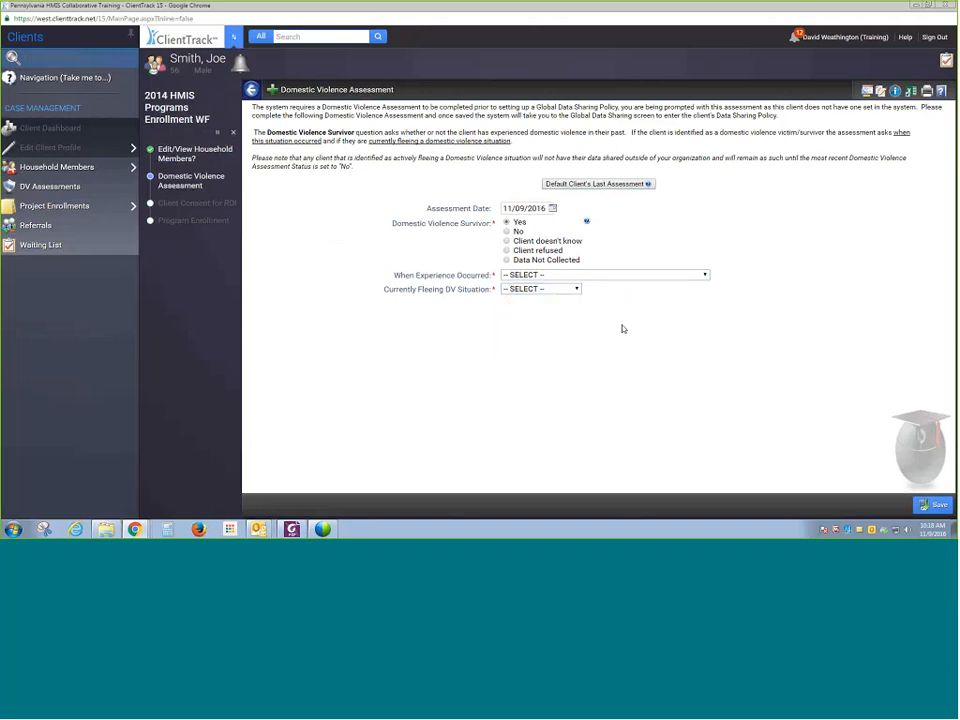
- Set Domestic Violence Survivor to No and save the domestic violence assessment
click(518, 232)
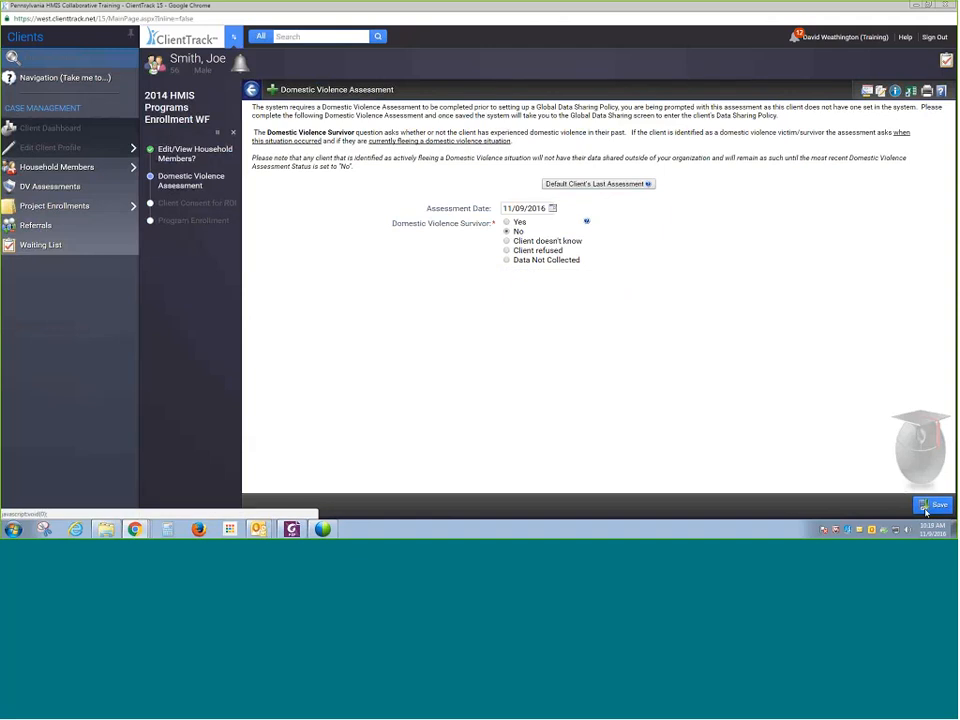
click(926, 507)
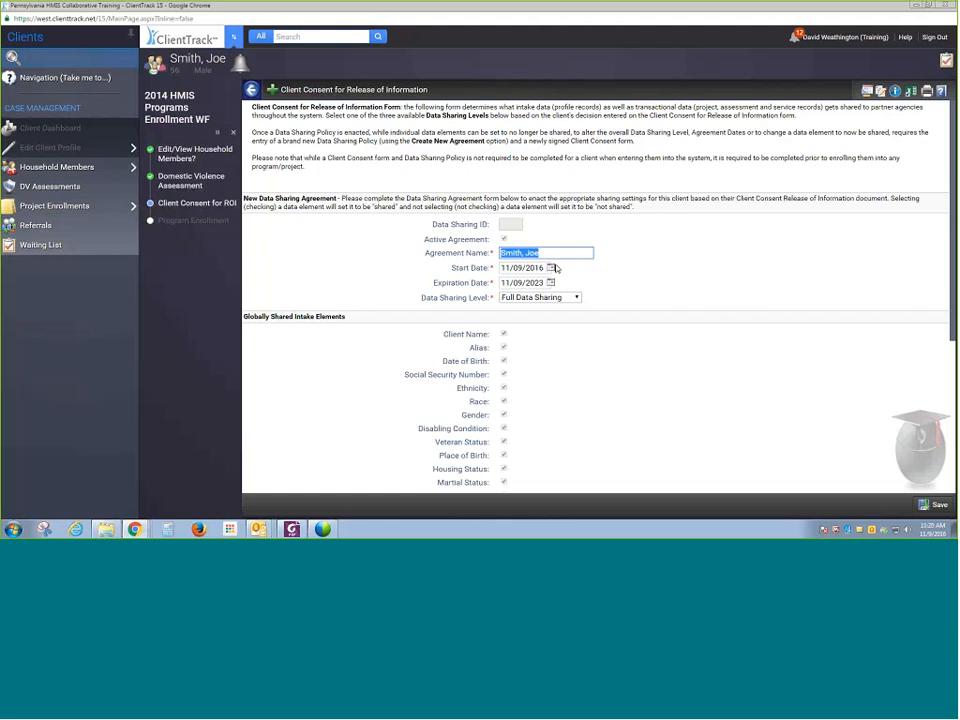
- Try the Partial Data Sharing and No Data Sharing levels, then return the data sharing level to Full Data Sharing
click(533, 375)
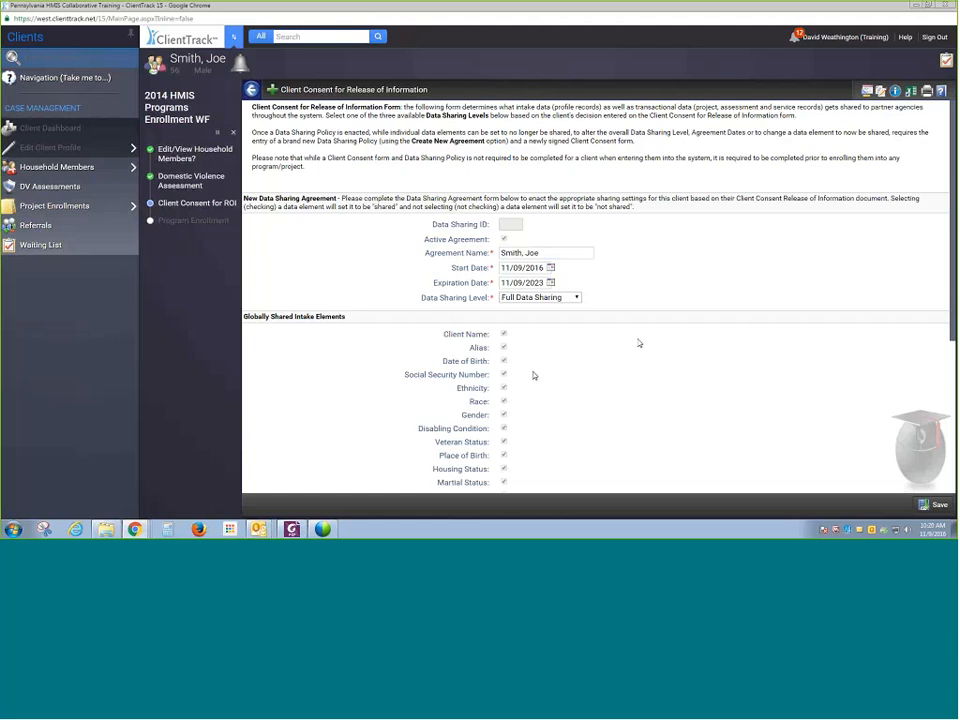
scroll(541, 134, down, 1)
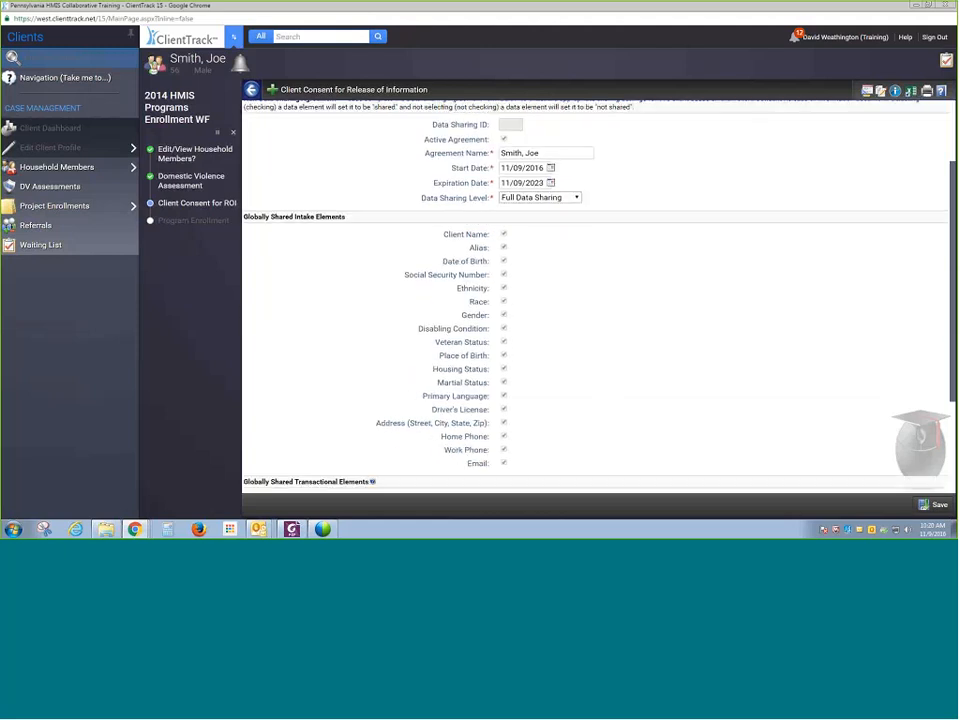
click(575, 200)
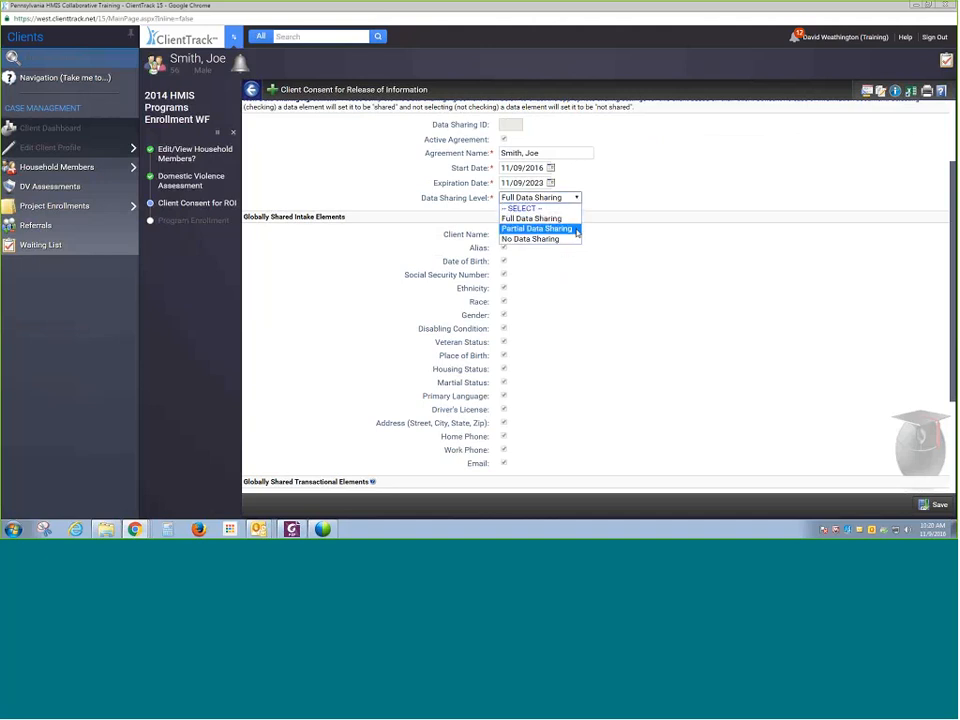
click(577, 232)
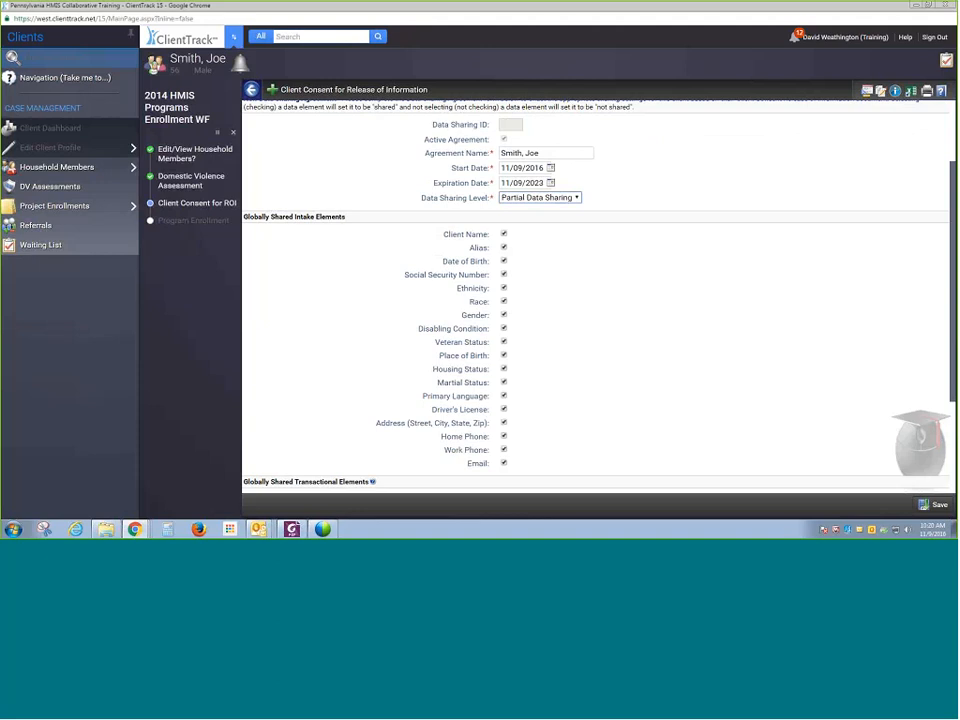
click(537, 197)
click(530, 239)
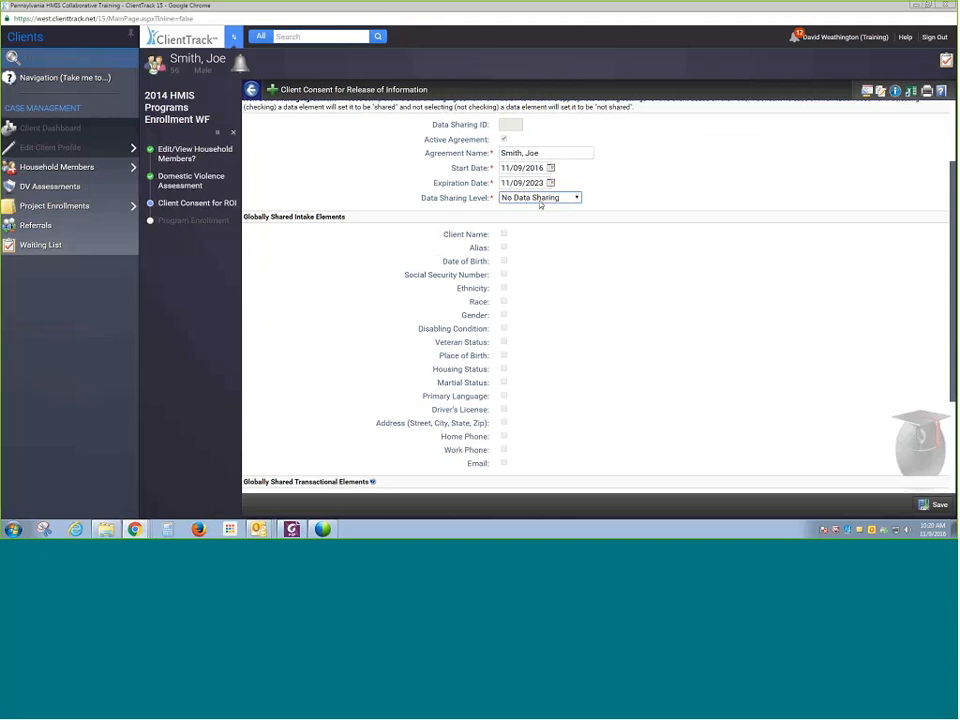
click(540, 198)
click(576, 217)
- Review the shared transactional elements and the agreement upload section of the consent form
scroll(646, 231, down, 3)
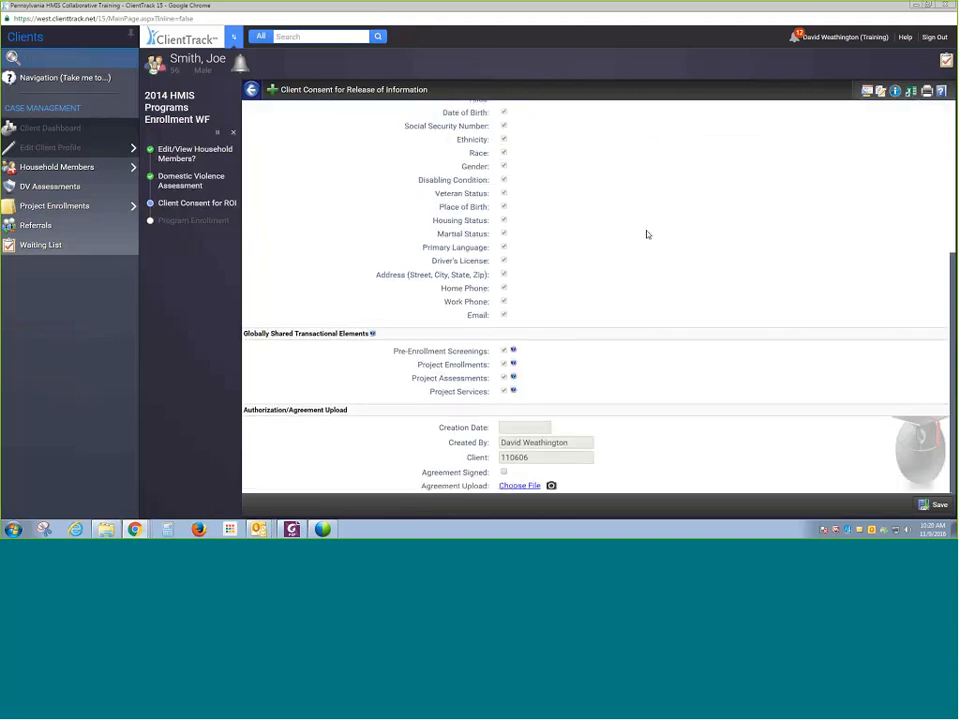
scroll(647, 237, up, 2)
scroll(575, 362, down, 2)
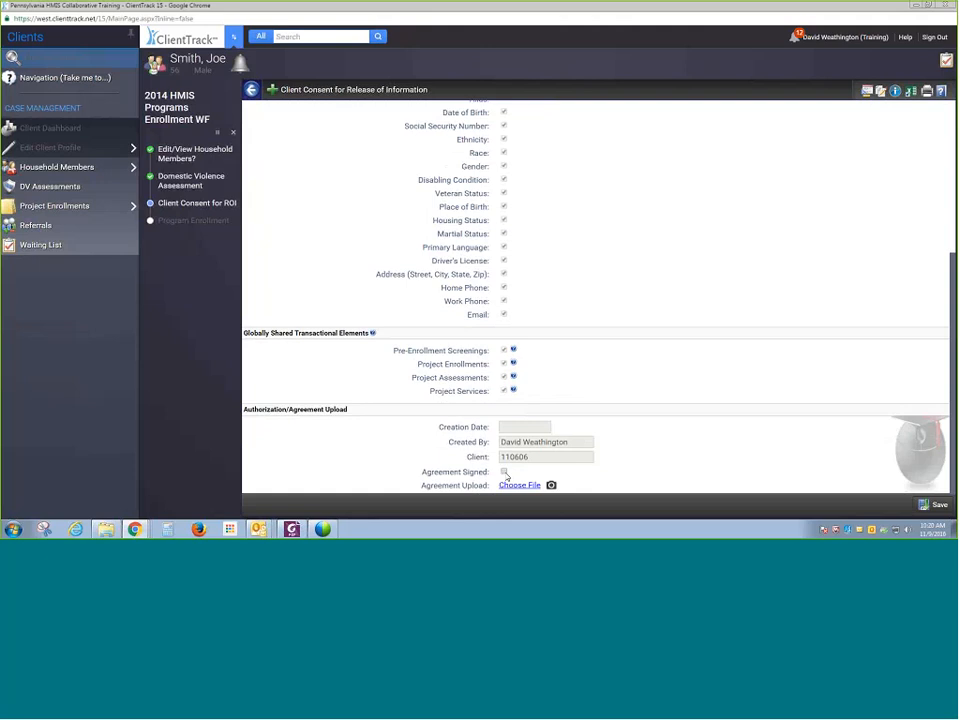
- Mark the consent agreement as signed and upload the PA HMIS - Navigation and Menu Reference.pdf file as the agreement
click(505, 473)
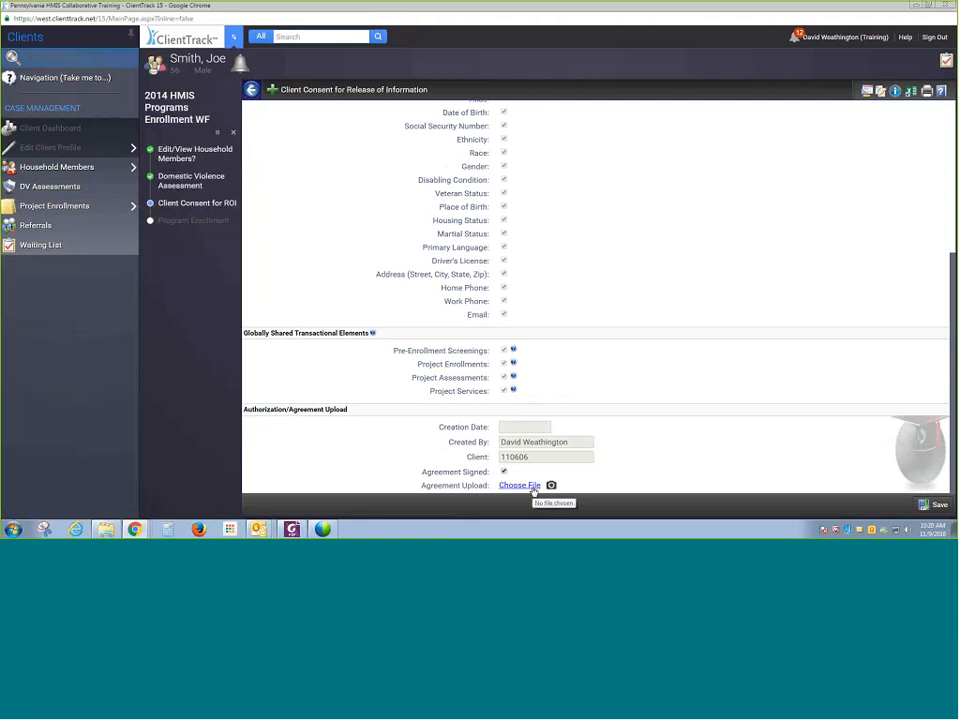
click(533, 489)
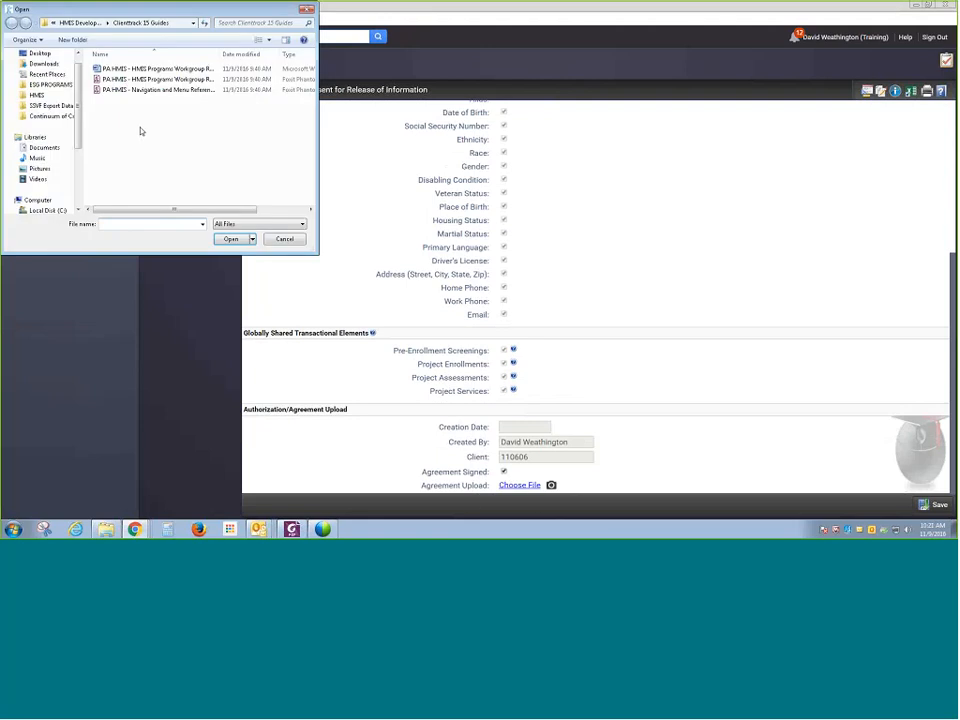
click(142, 90)
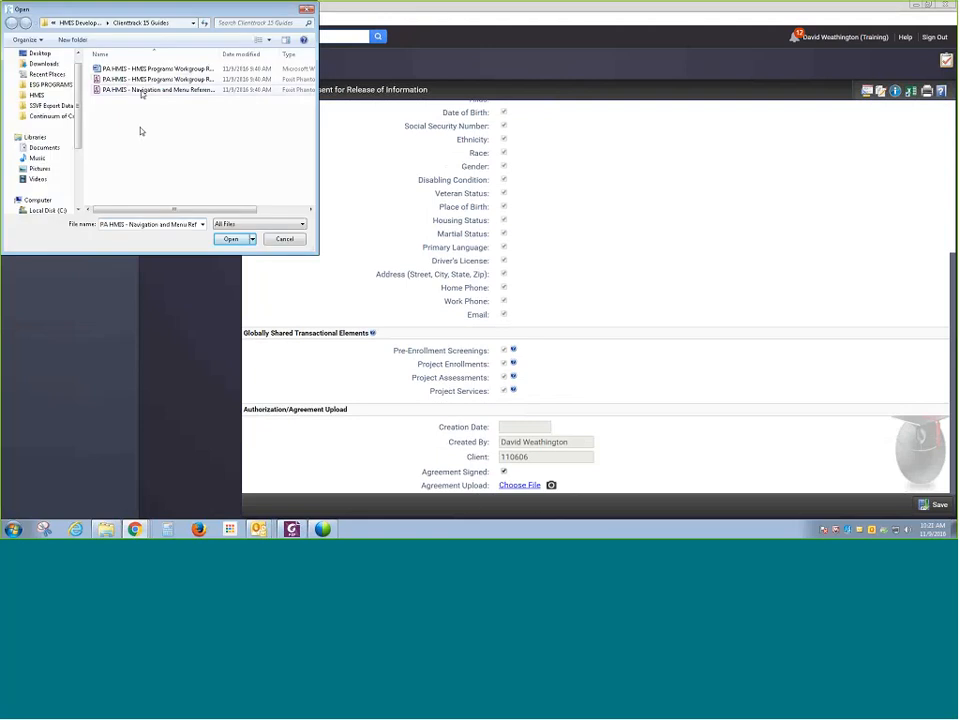
double_click(142, 91)
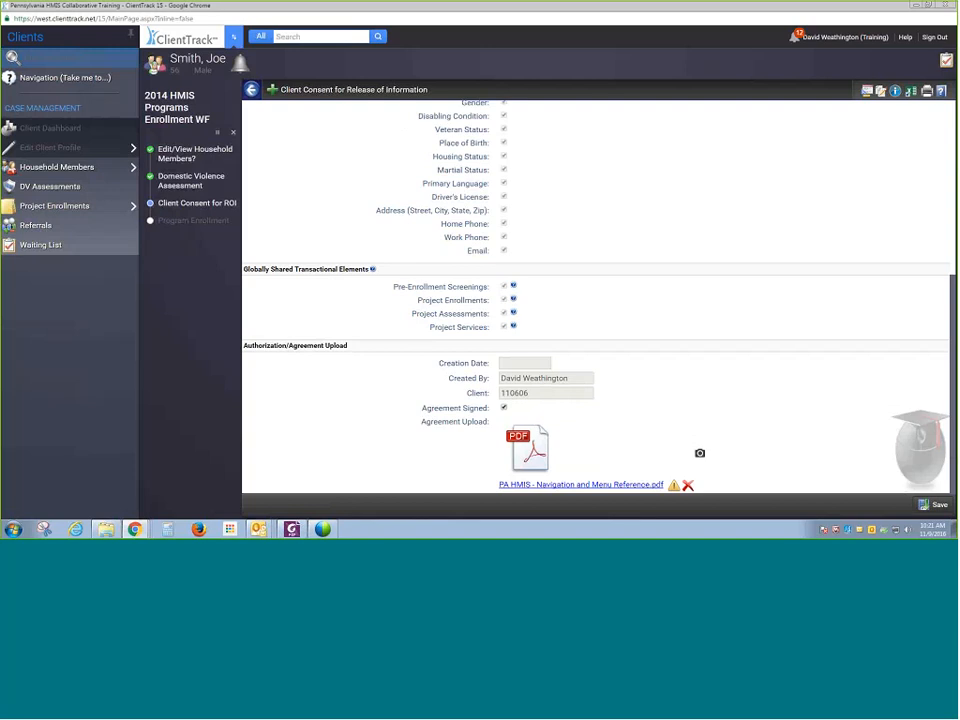
- Remove the uploaded agreement file and save the client consent for release of information
click(689, 486)
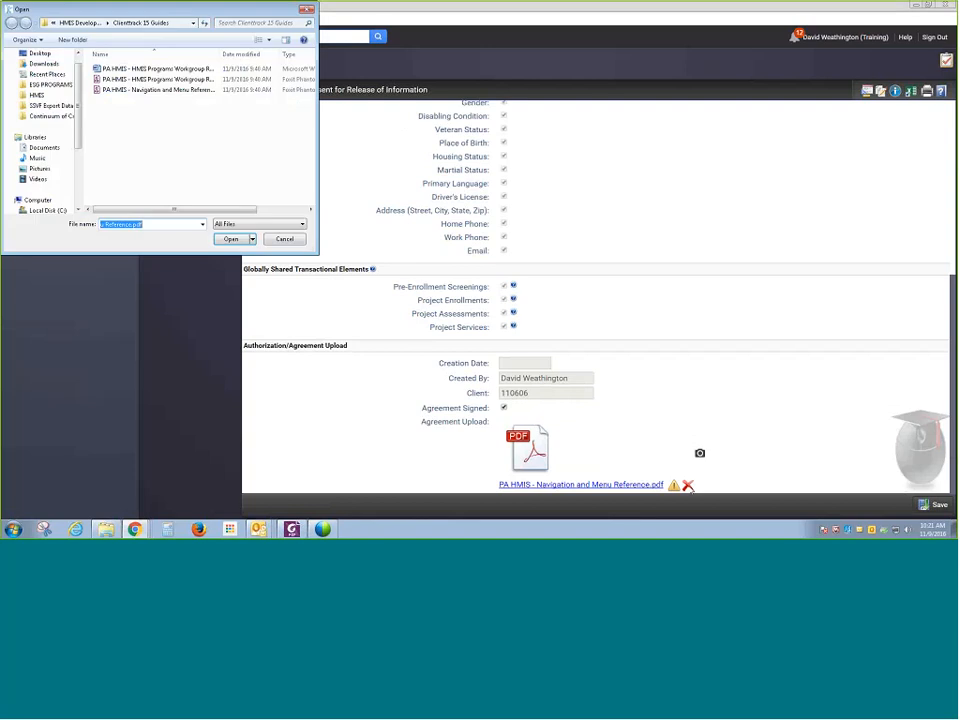
click(290, 241)
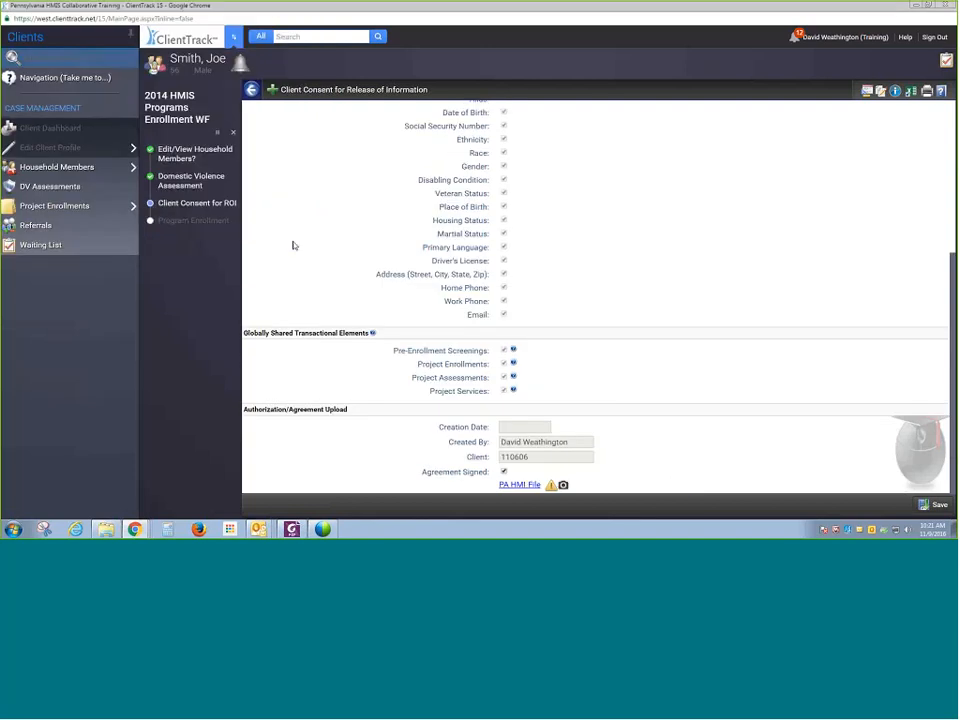
click(940, 507)
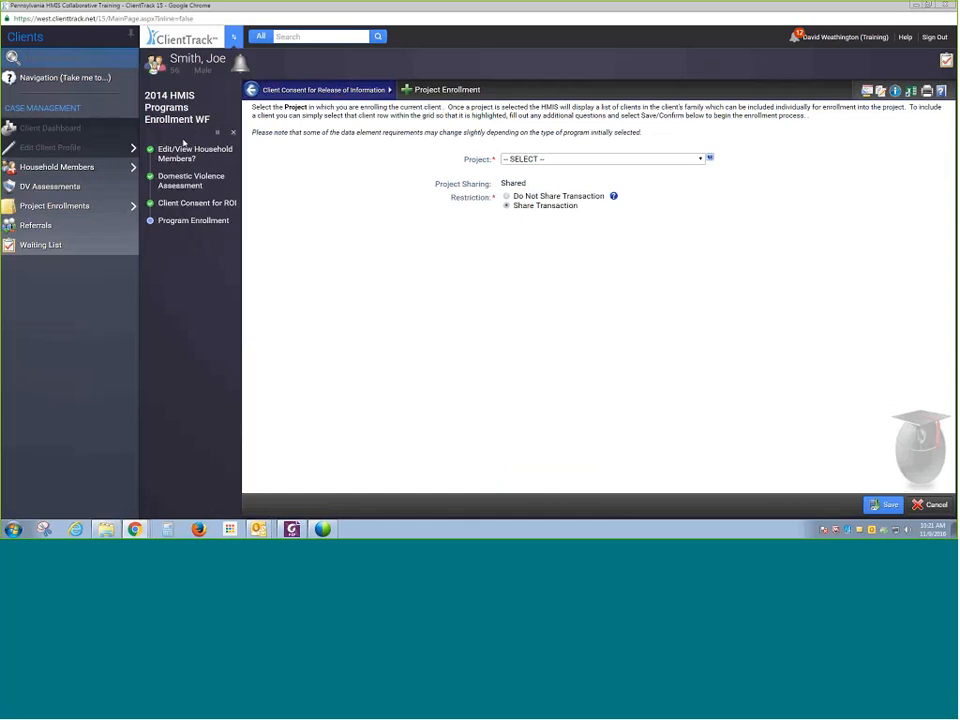
- Revisit the Client Consent for ROI and Domestic Violence Assessment workflow steps, continuing on without changes
click(183, 205)
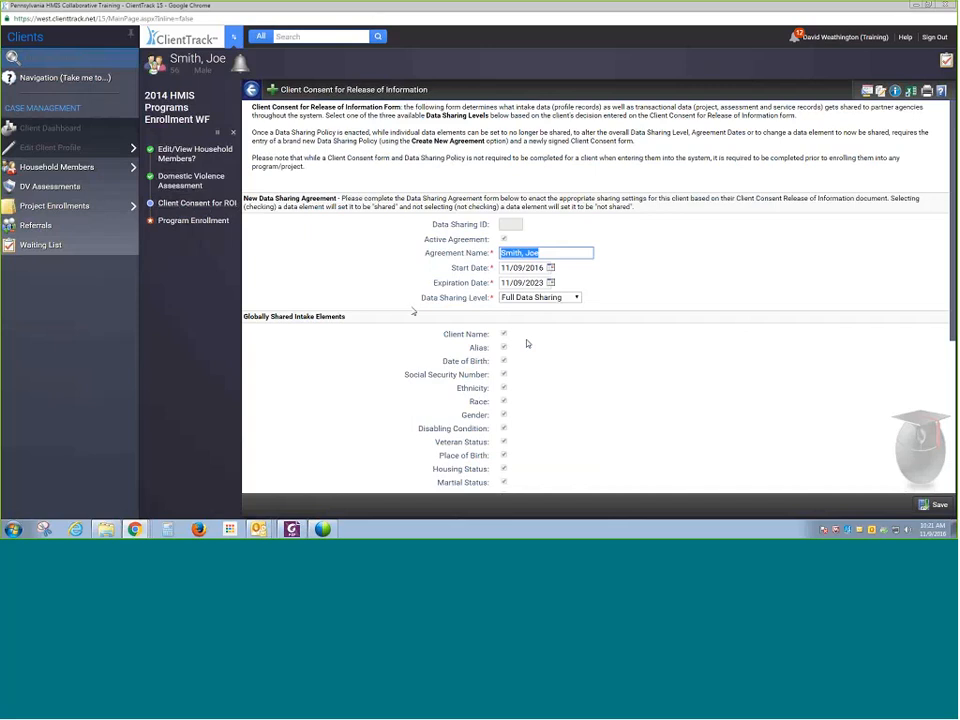
click(187, 181)
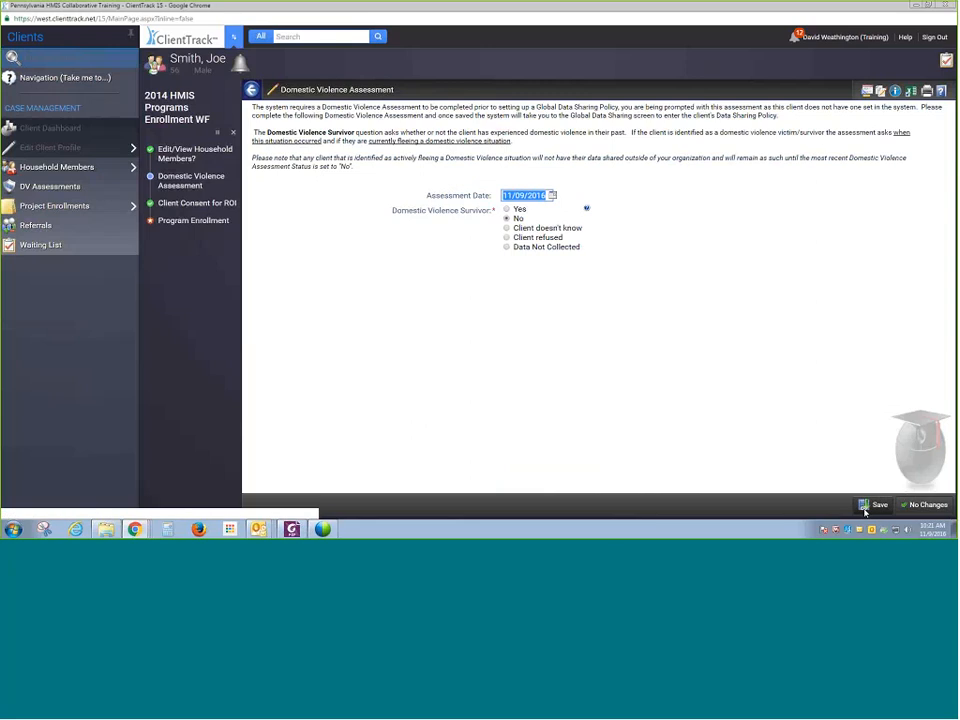
click(933, 506)
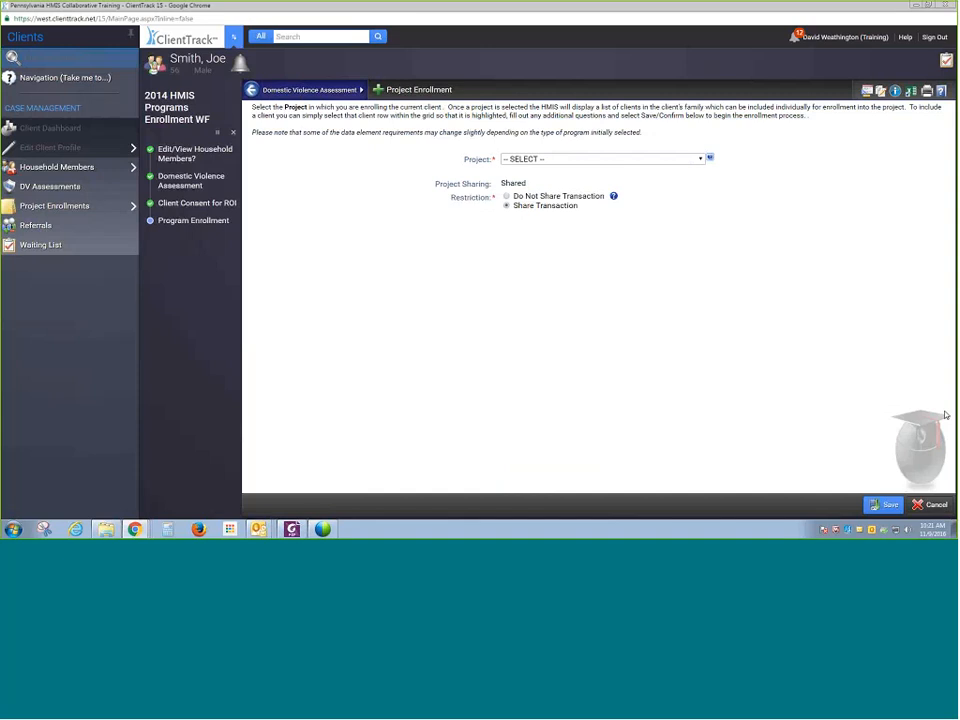
- Enroll the client in HMIS Service Agency - Permanent Supportive Housing as Self, then save the enrollment and the entry master assessment
click(605, 158)
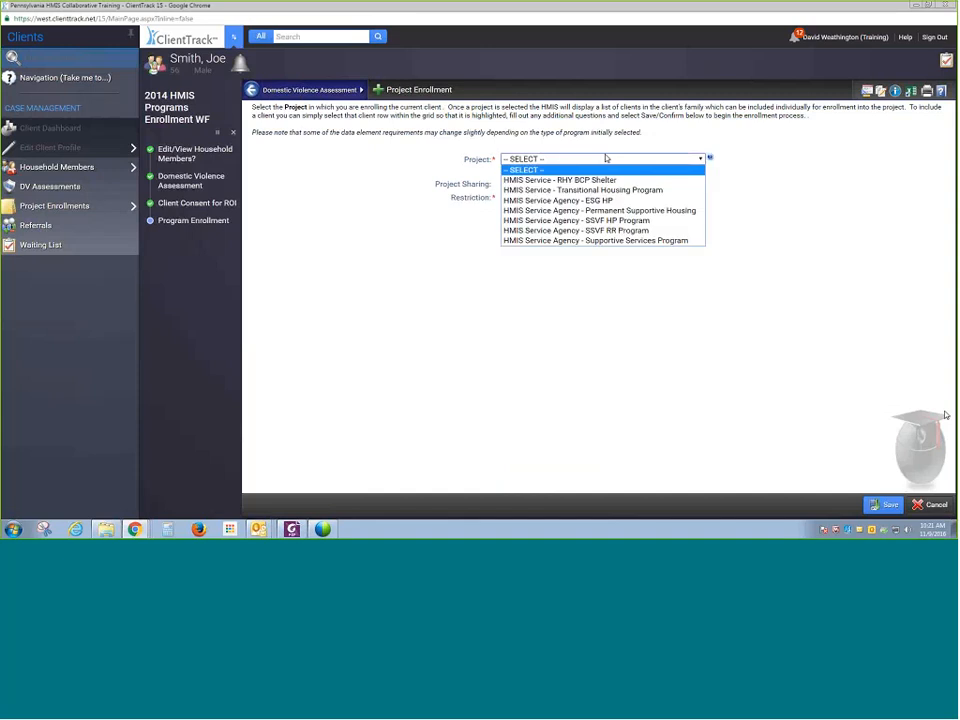
click(618, 214)
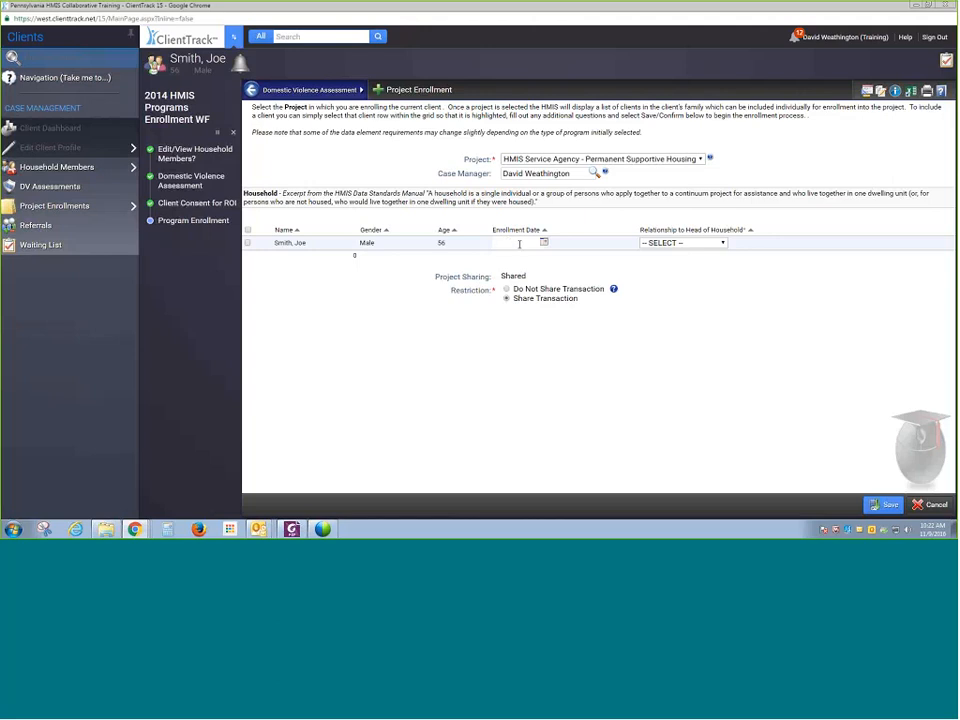
click(519, 244)
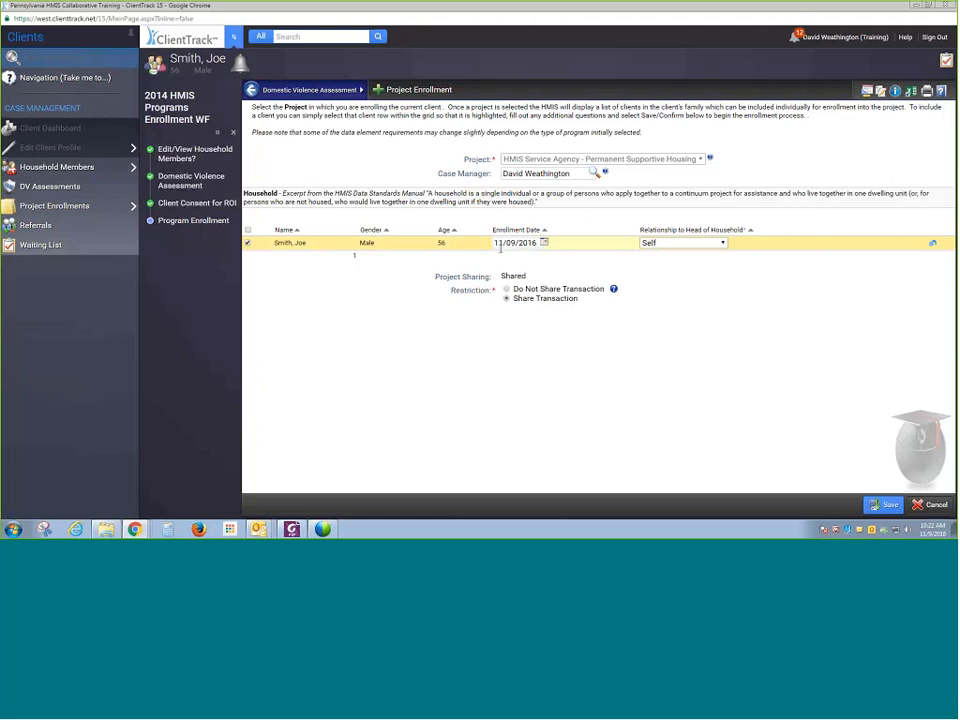
mouse_move(614, 289)
click(884, 506)
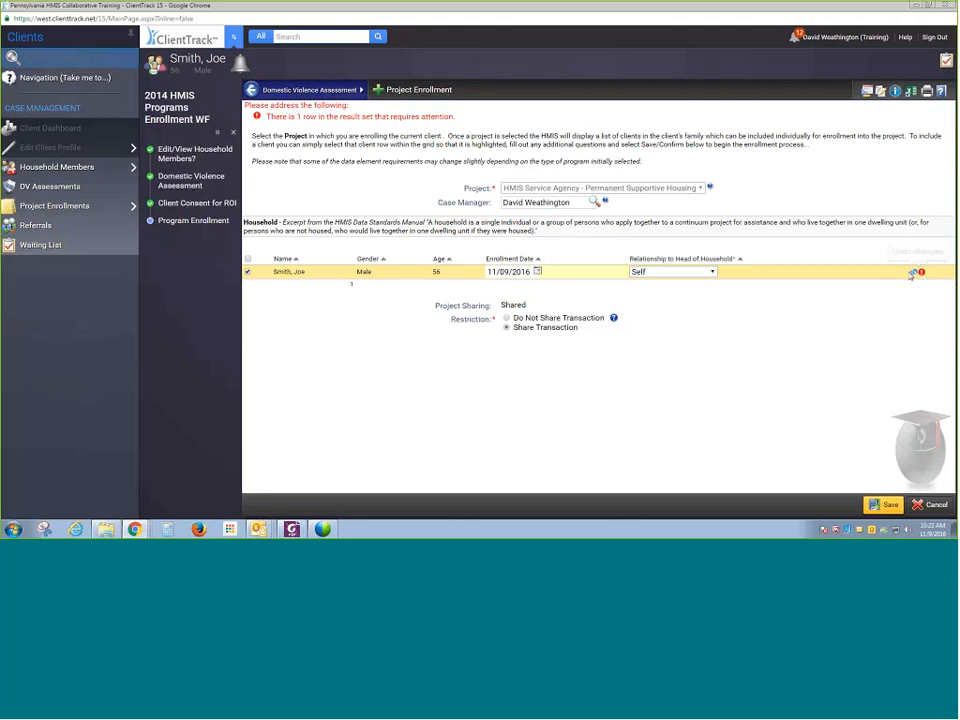
click(889, 505)
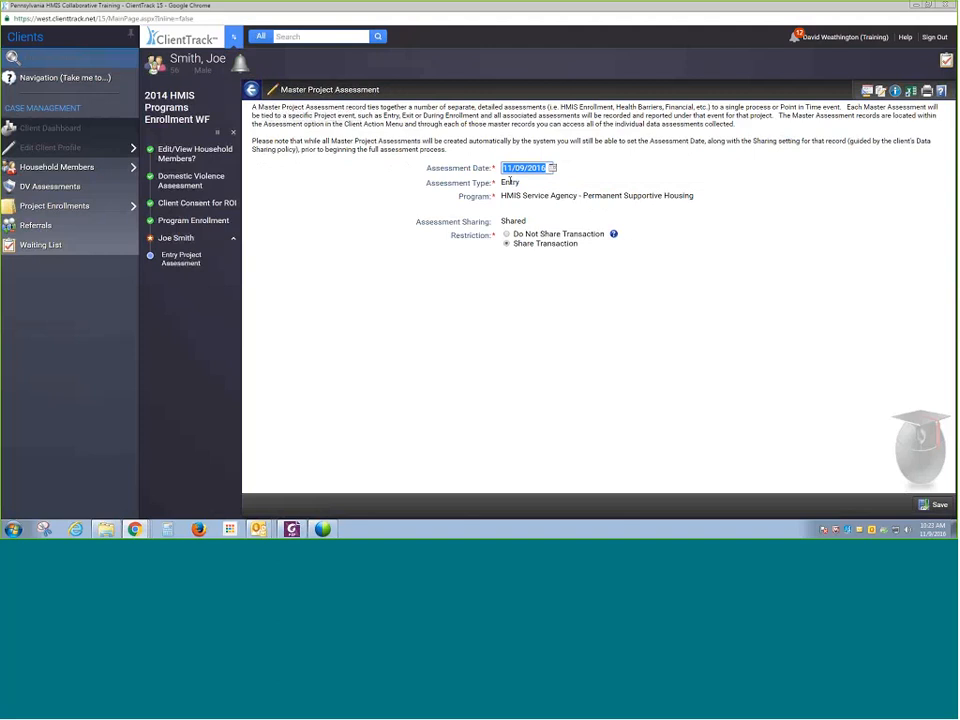
click(930, 504)
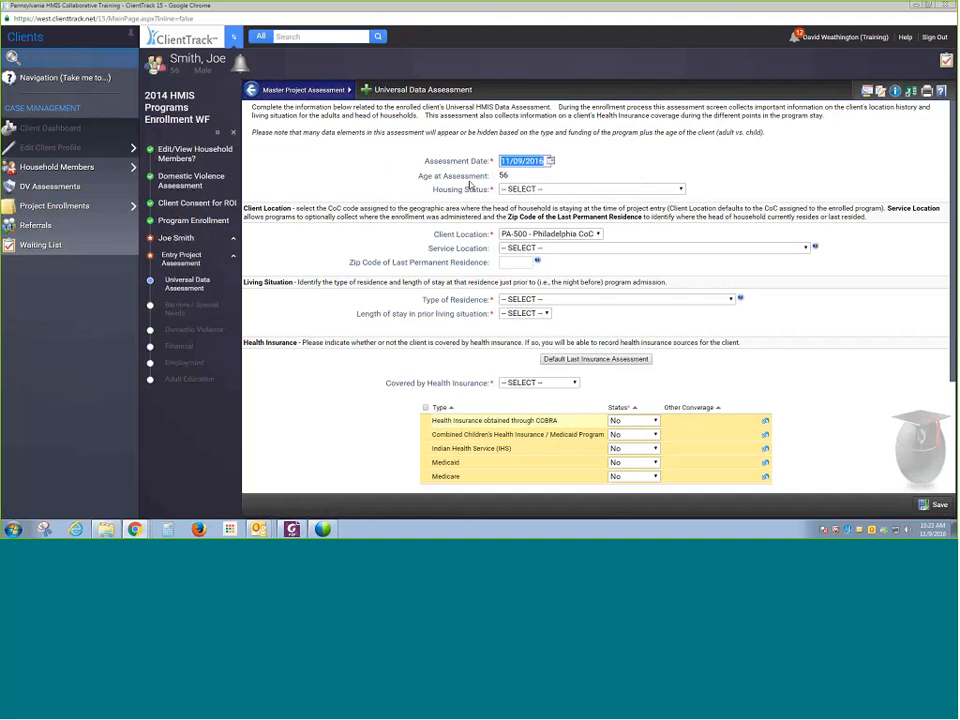
- Set Housing Status to Category 1 - Homeless and Client Location to PA-500 - Philadelphia CoC in the universal data assessment
click(513, 190)
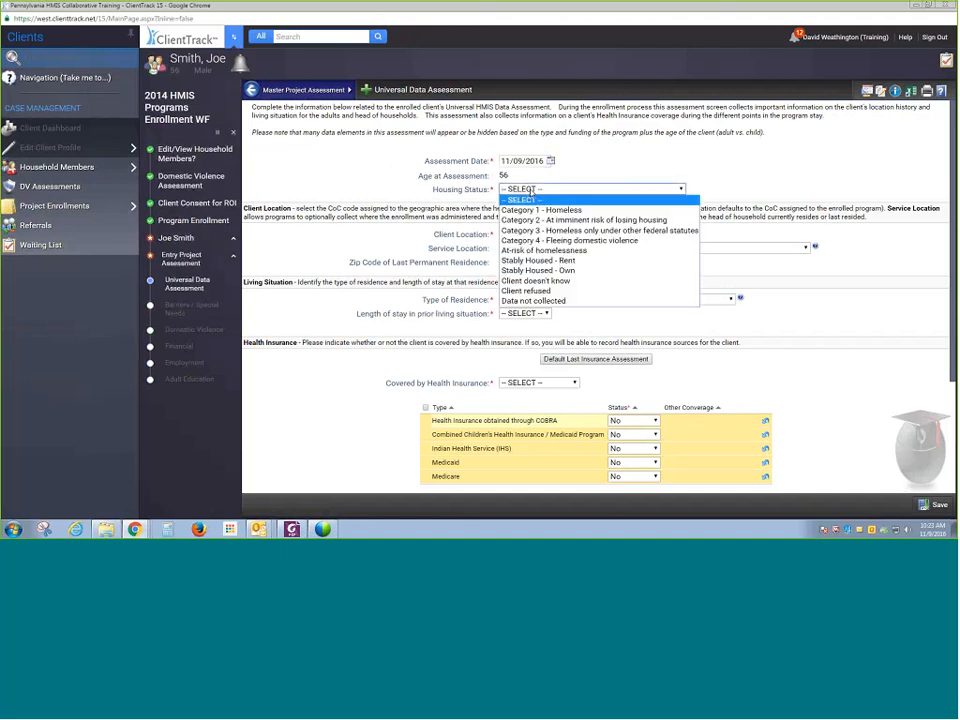
click(538, 212)
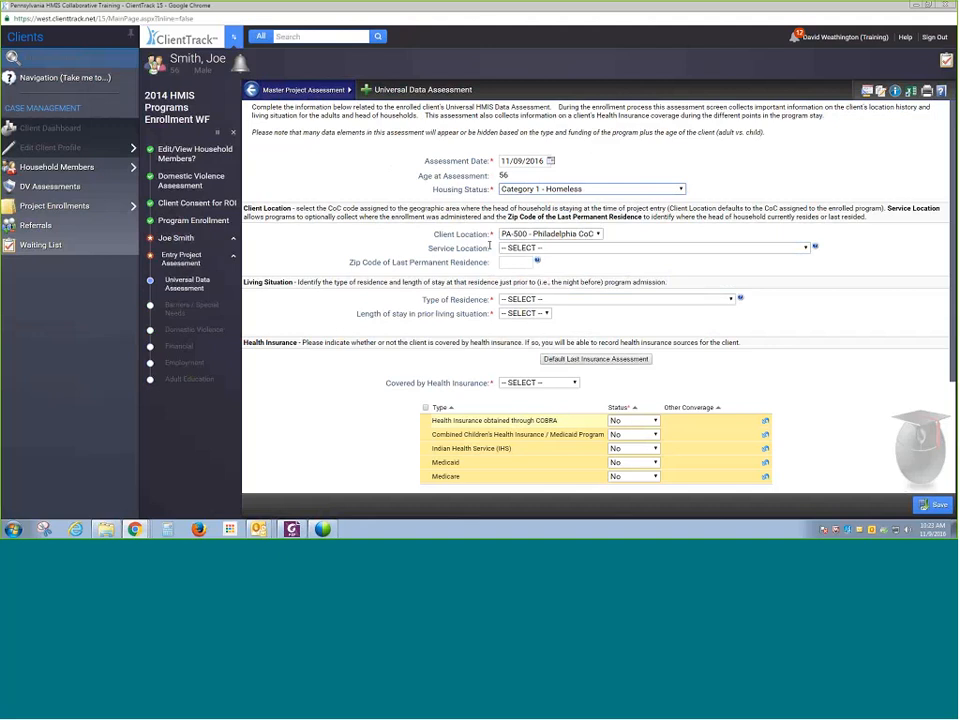
click(576, 235)
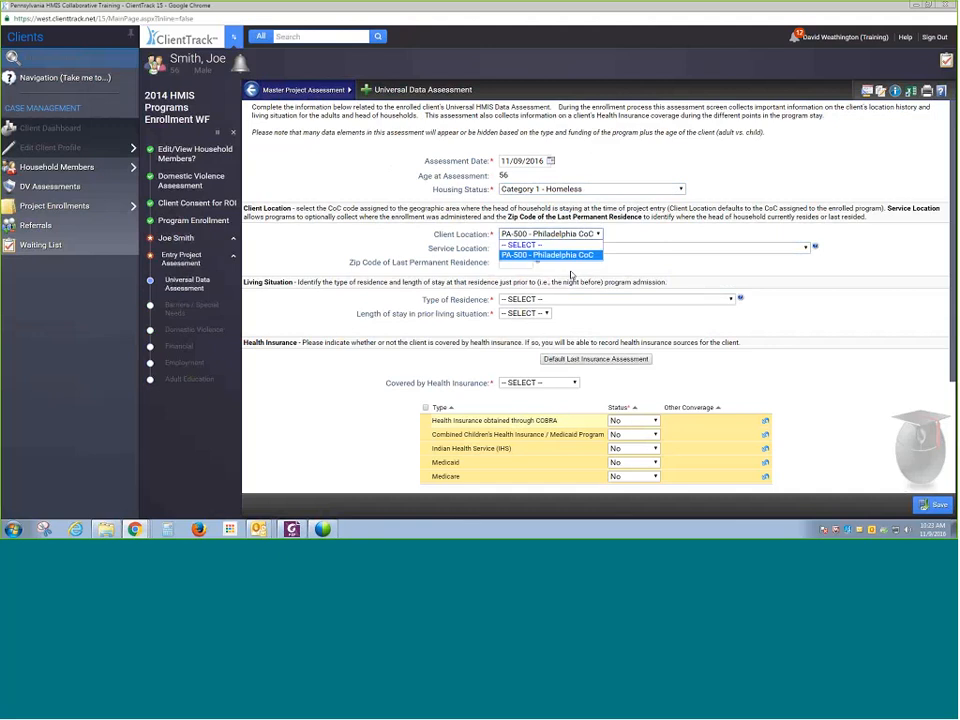
click(576, 255)
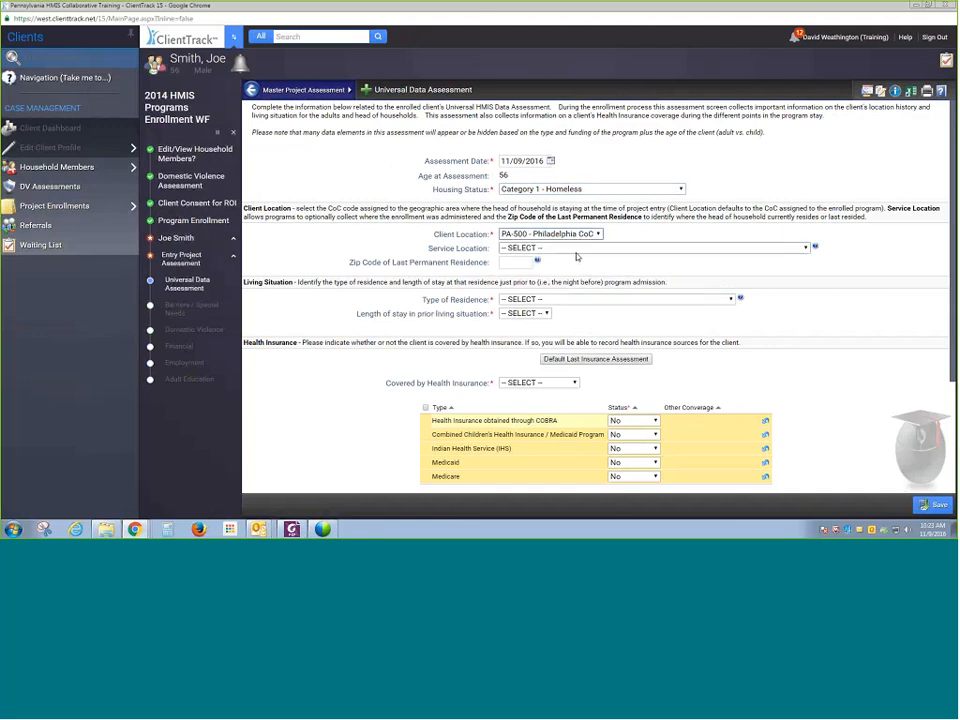
- Set Service Location to HMIS Service Agency - Dauphin County - Service Sit and open the last permanent residence zip code field
click(579, 249)
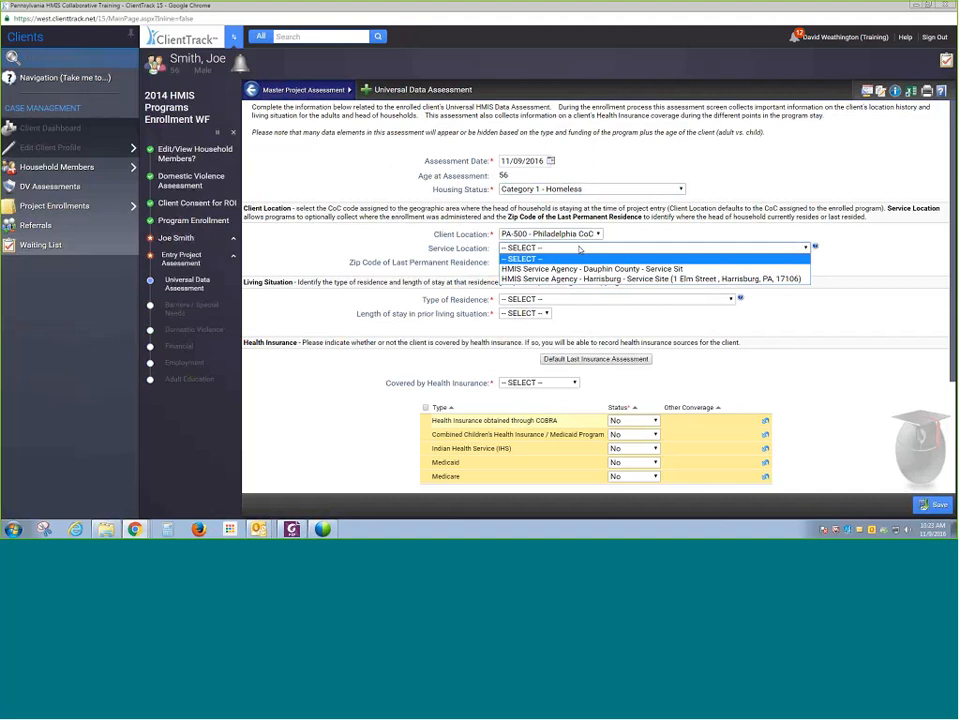
click(580, 269)
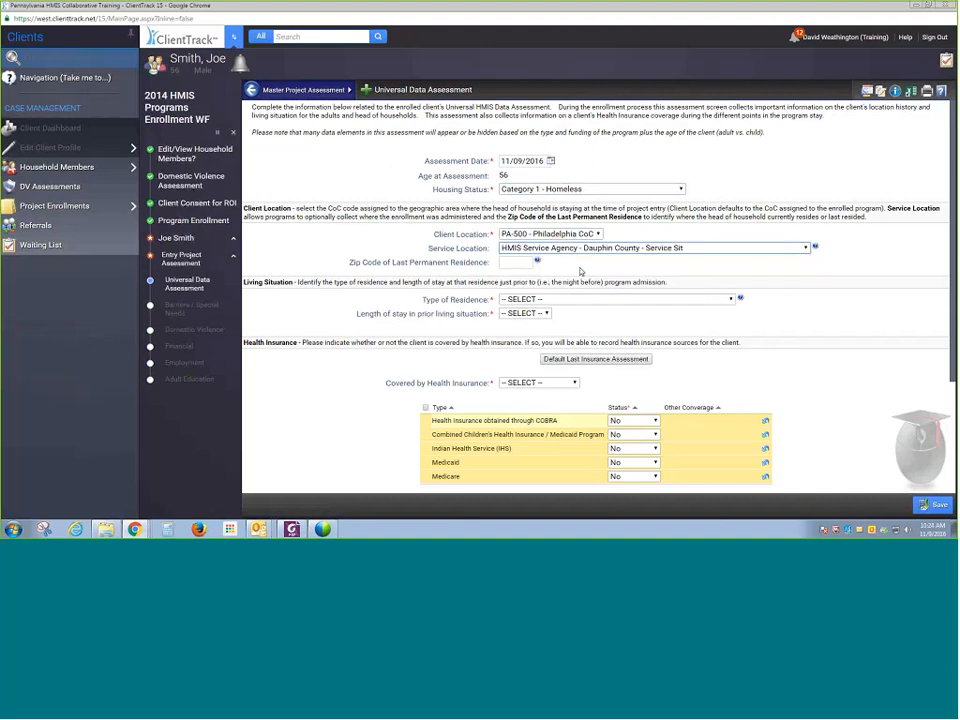
click(514, 261)
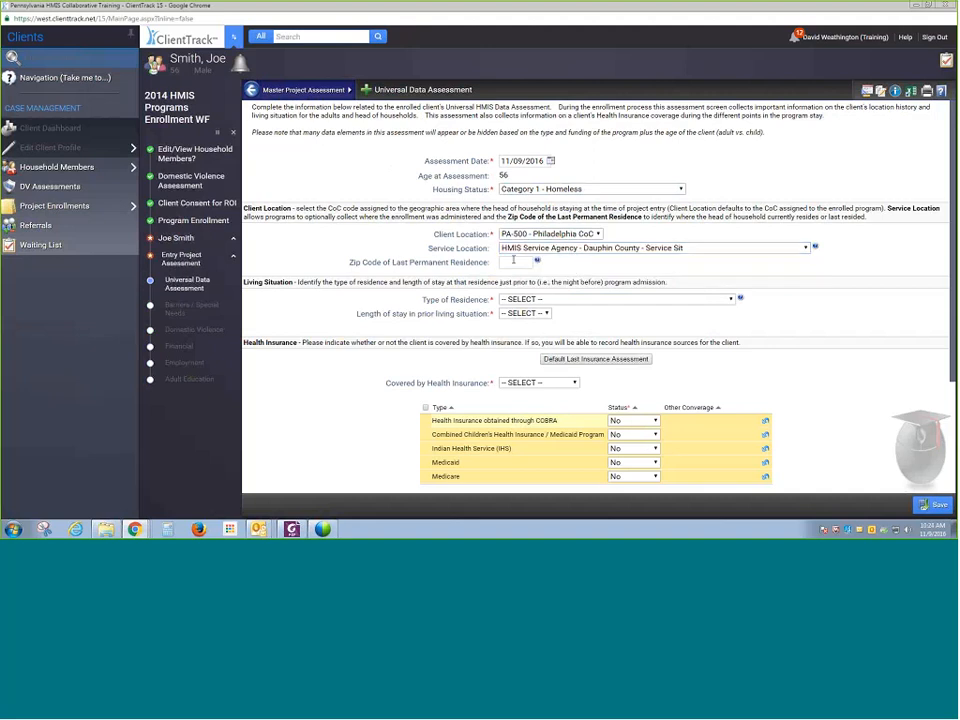
click(508, 261)
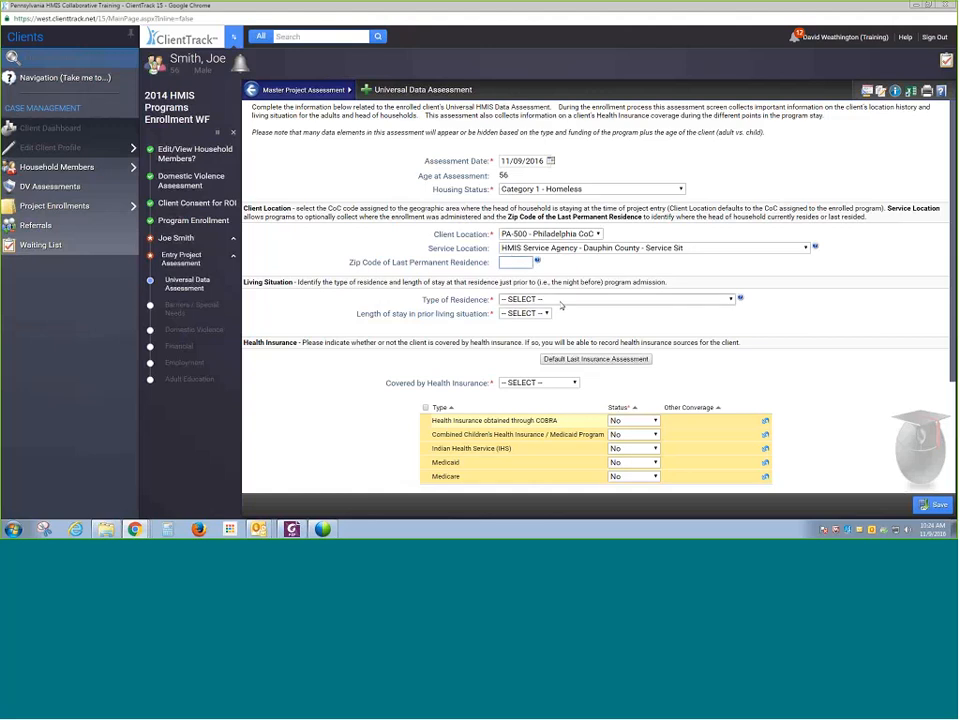
- Set Type of Residence to emergency shelter and length of stay to one month or more, but less than 90 days
click(561, 300)
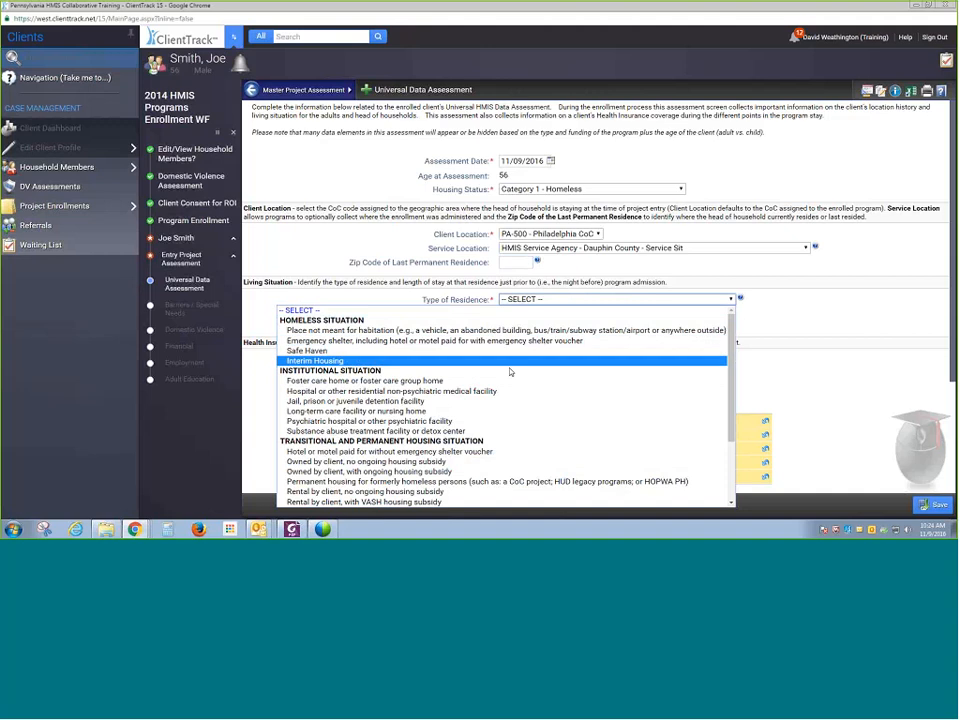
click(580, 341)
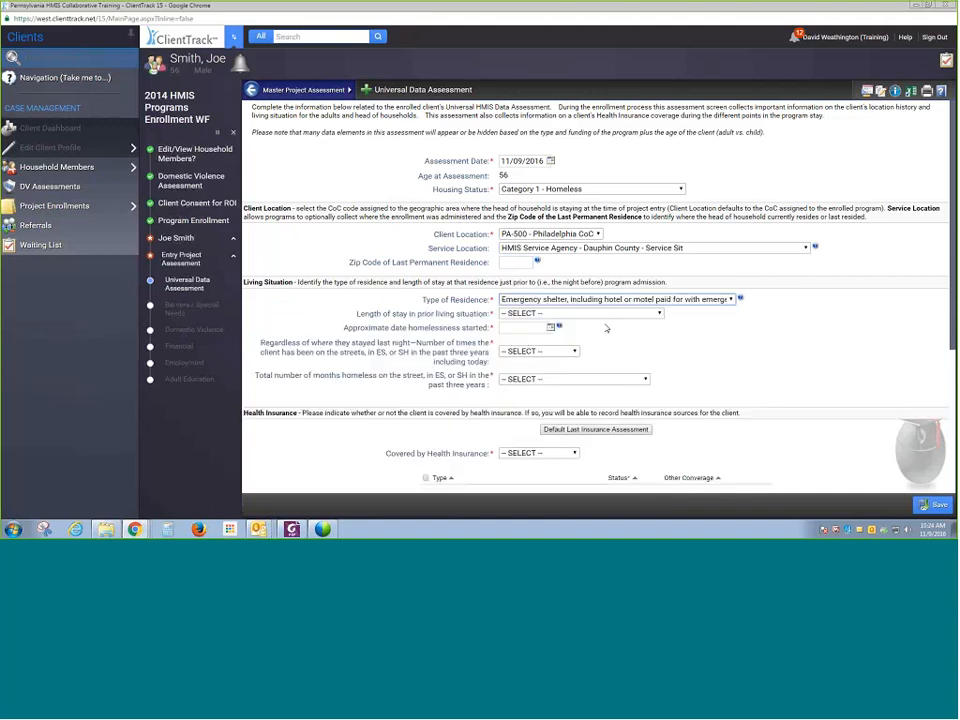
click(605, 314)
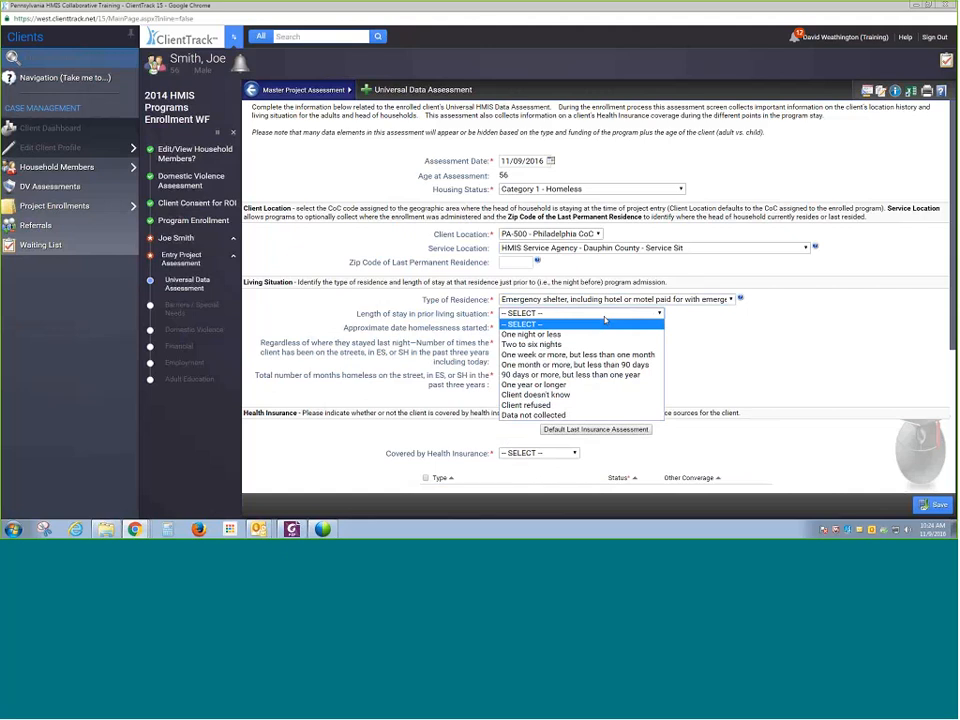
click(614, 365)
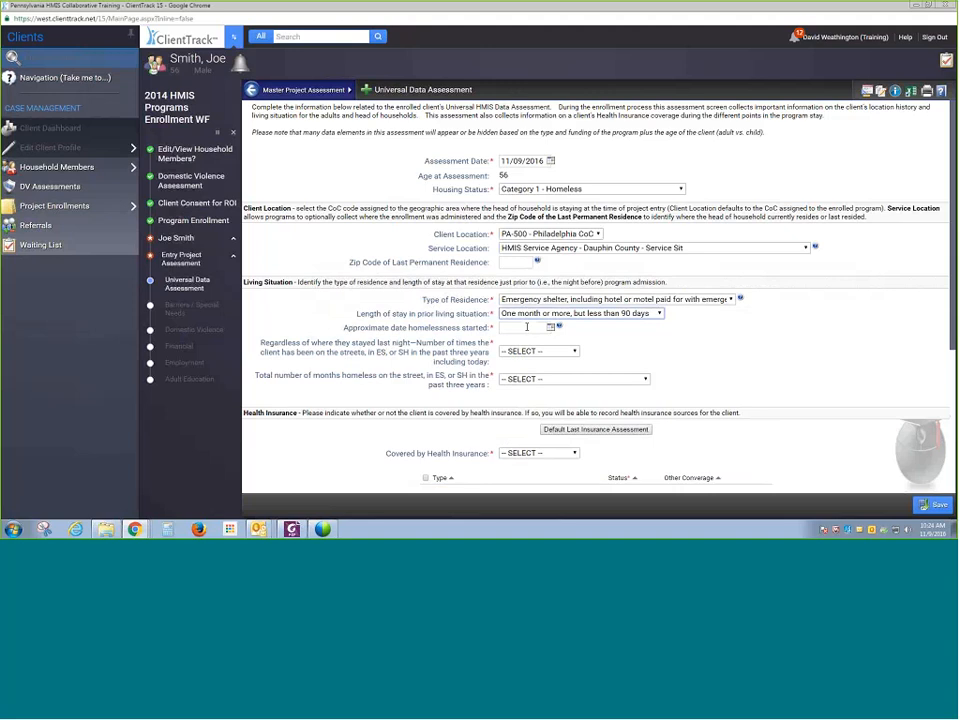
- Enter 09/02/2016 as the approximate date homelessness started
click(527, 327)
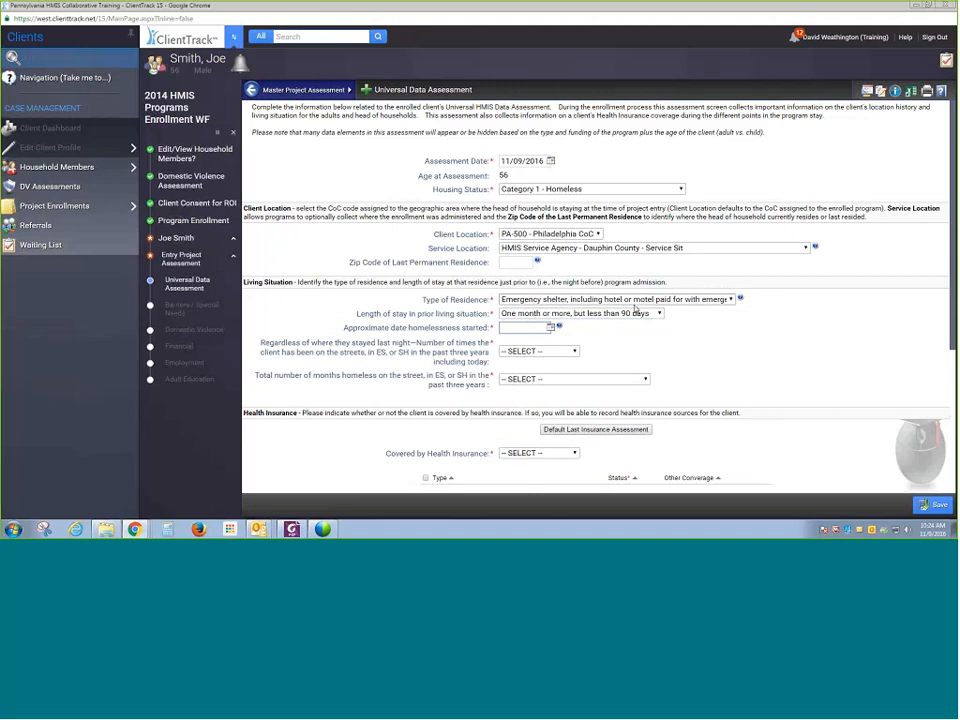
text(09/02/2016)
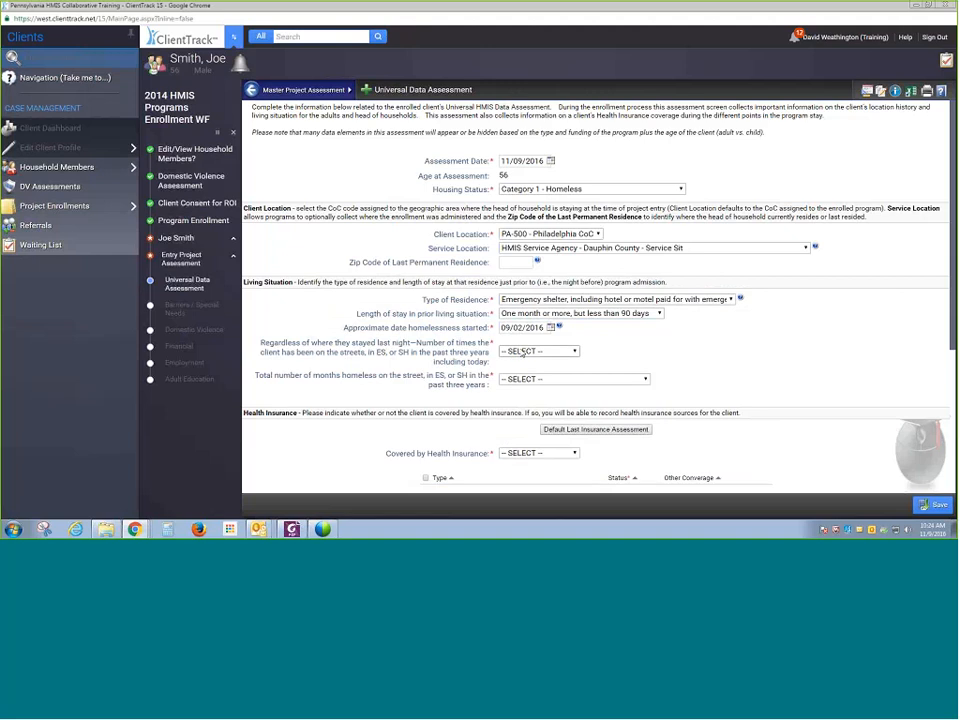
- Set times homeless in the past three years to Four or more times and total months homeless to More than 12 months
click(522, 352)
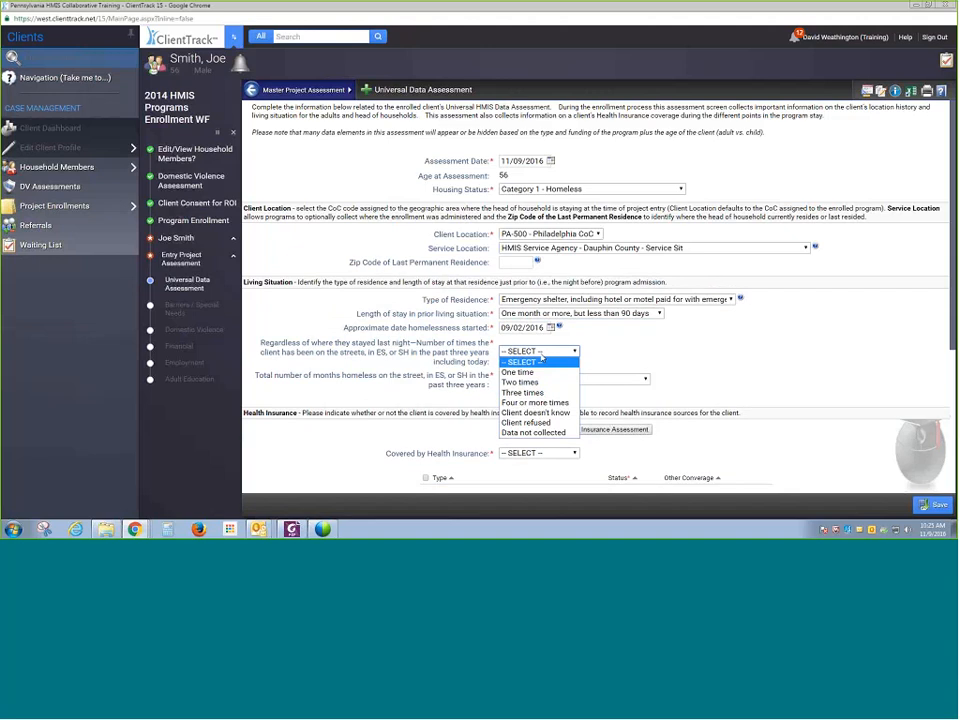
click(542, 403)
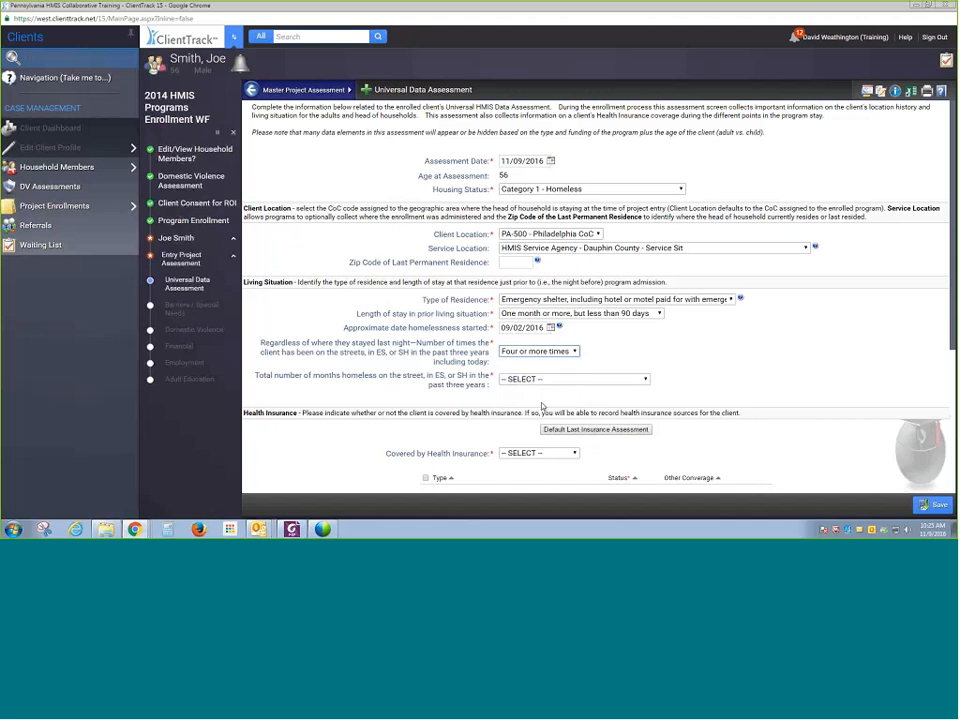
click(609, 381)
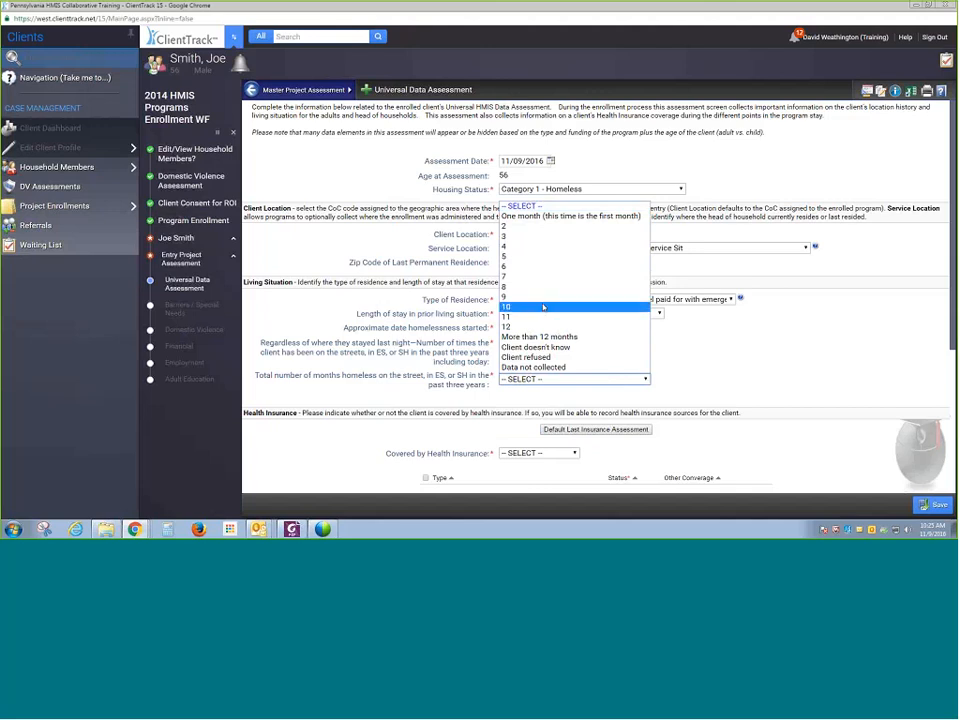
click(534, 337)
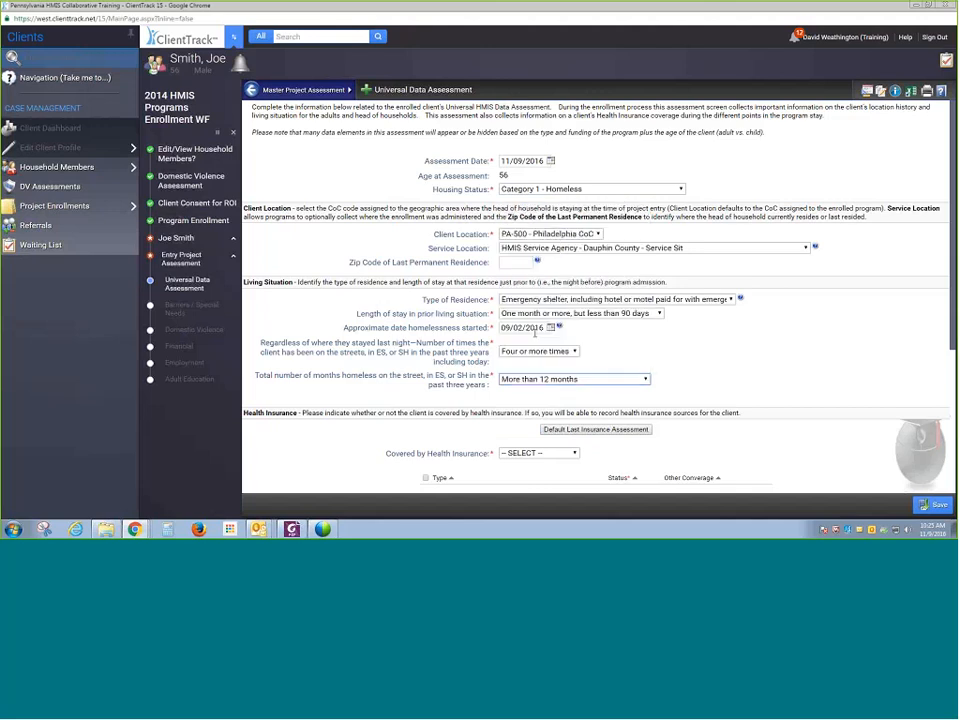
scroll(862, 346, down, 3)
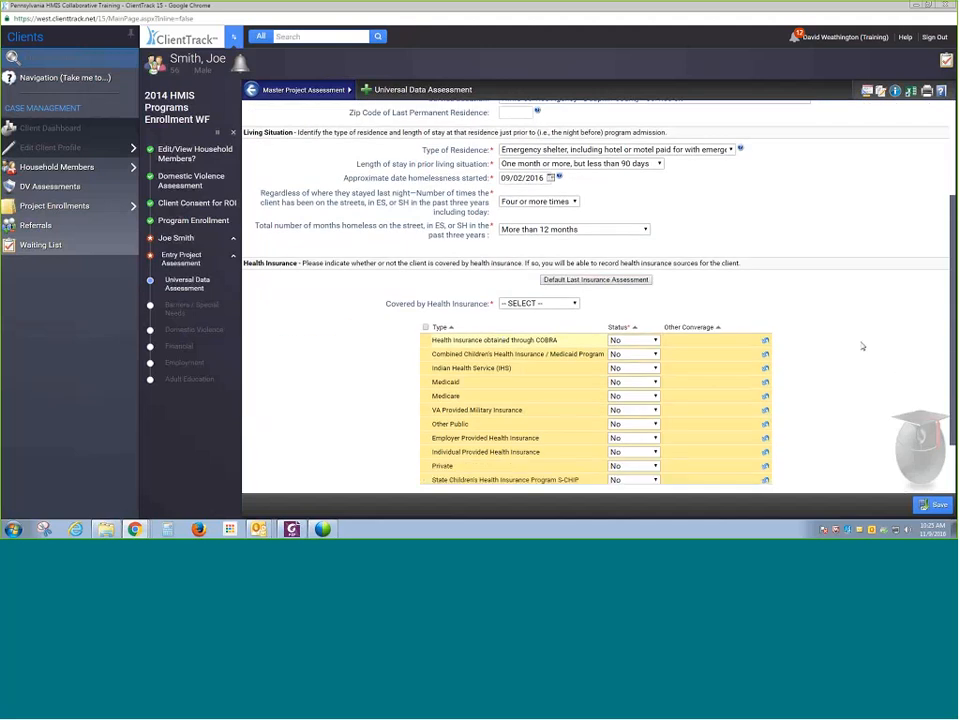
- Mark the client as covered by health insurance through Medicaid and save the universal data assessment
scroll(862, 346, down, 1)
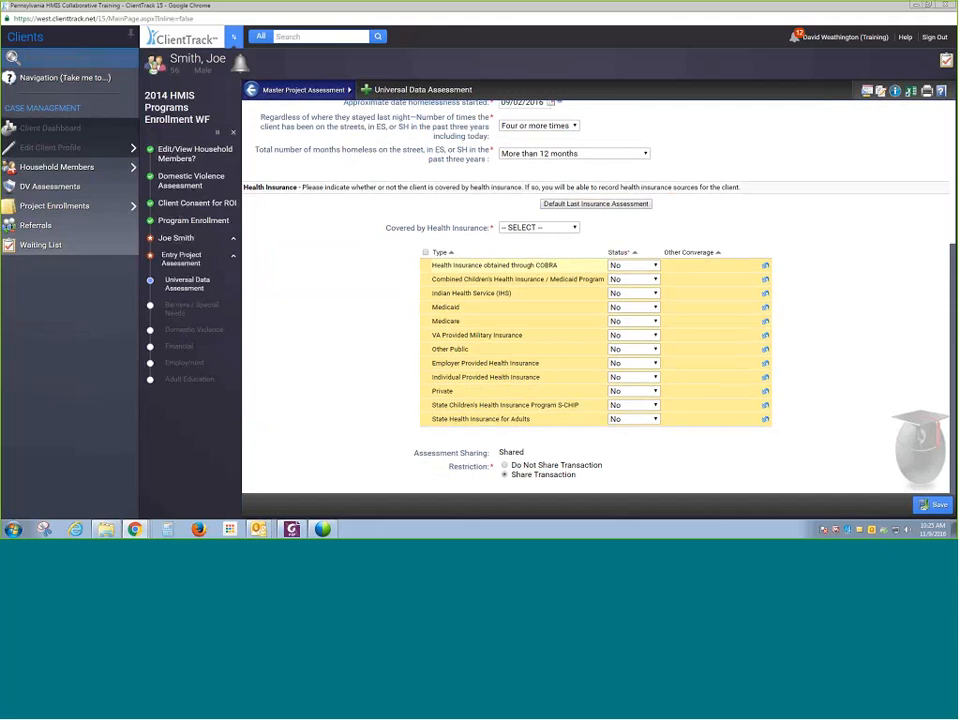
click(539, 228)
click(508, 248)
click(645, 309)
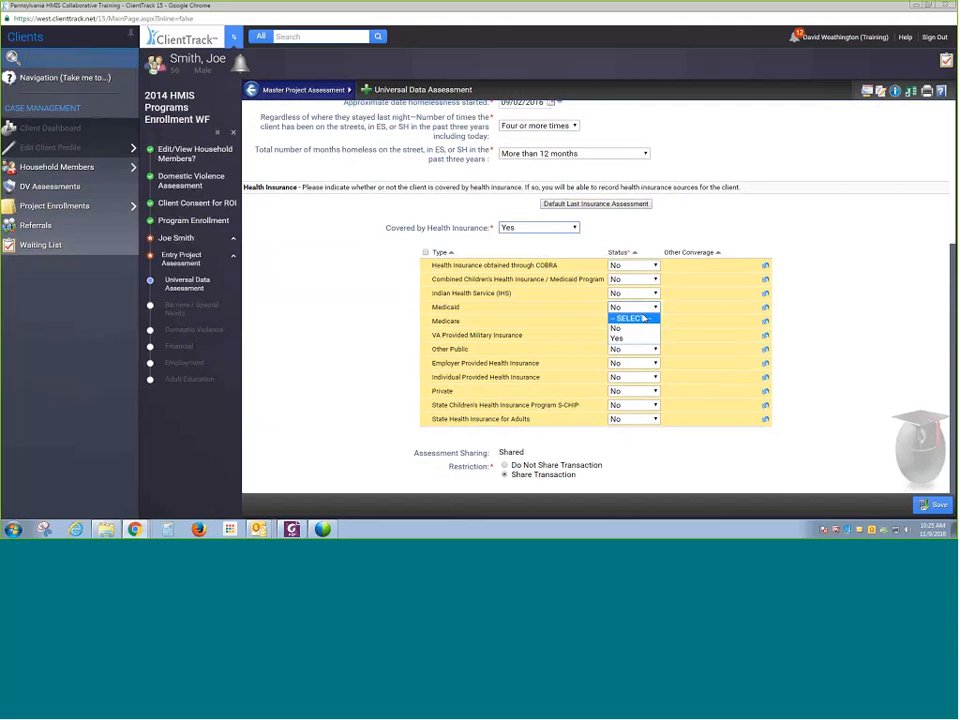
click(646, 339)
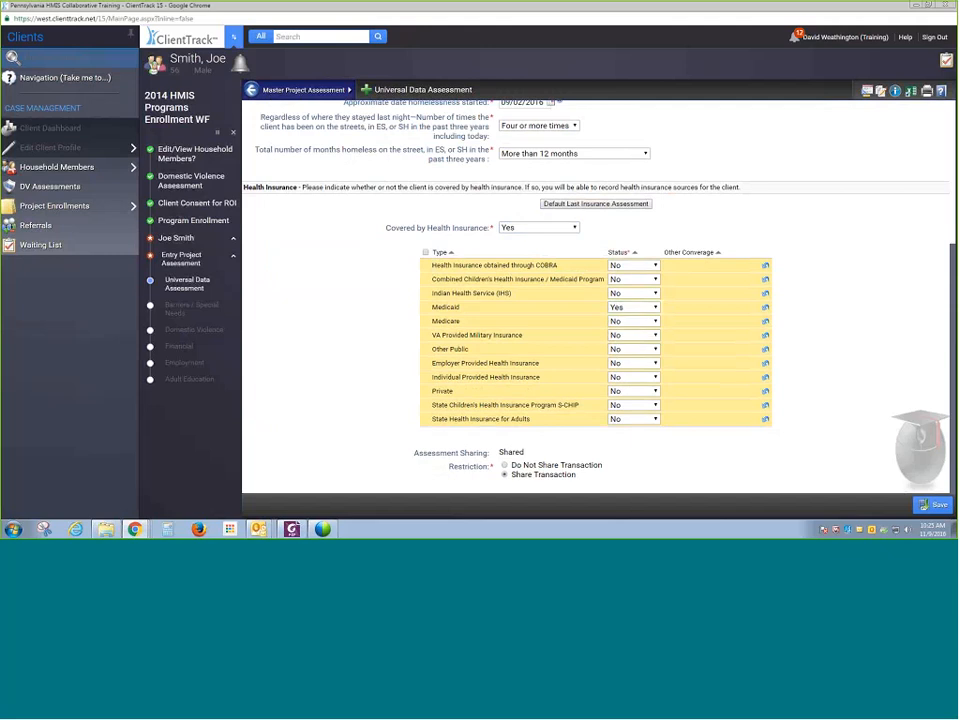
click(921, 503)
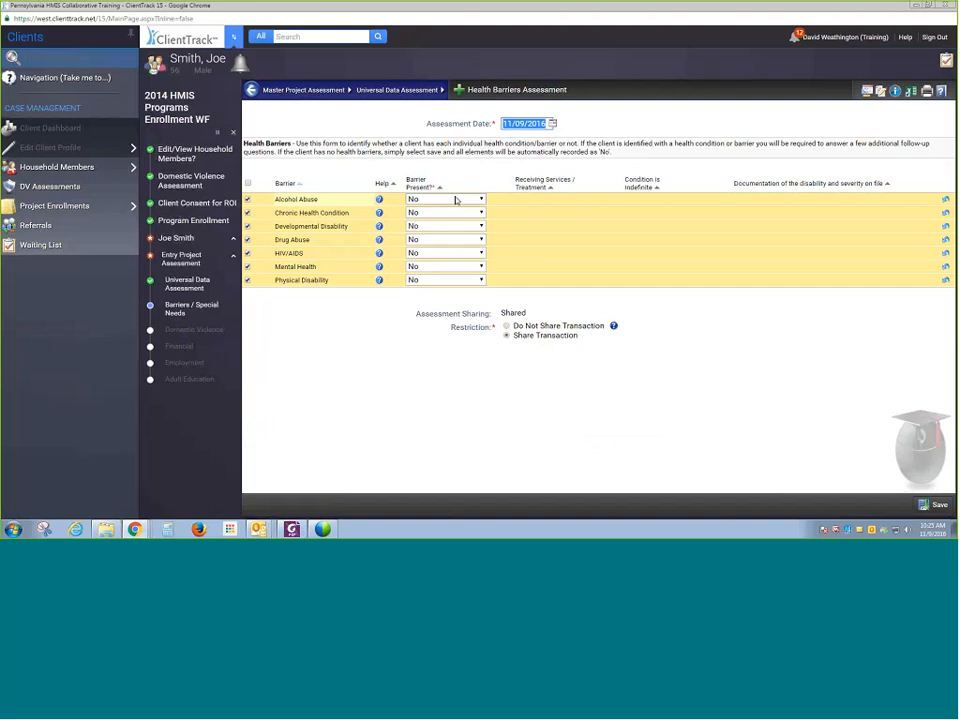
- Record a Mental Health barrier with services received, an indefinite condition and documentation on file, and save the health barriers
click(470, 266)
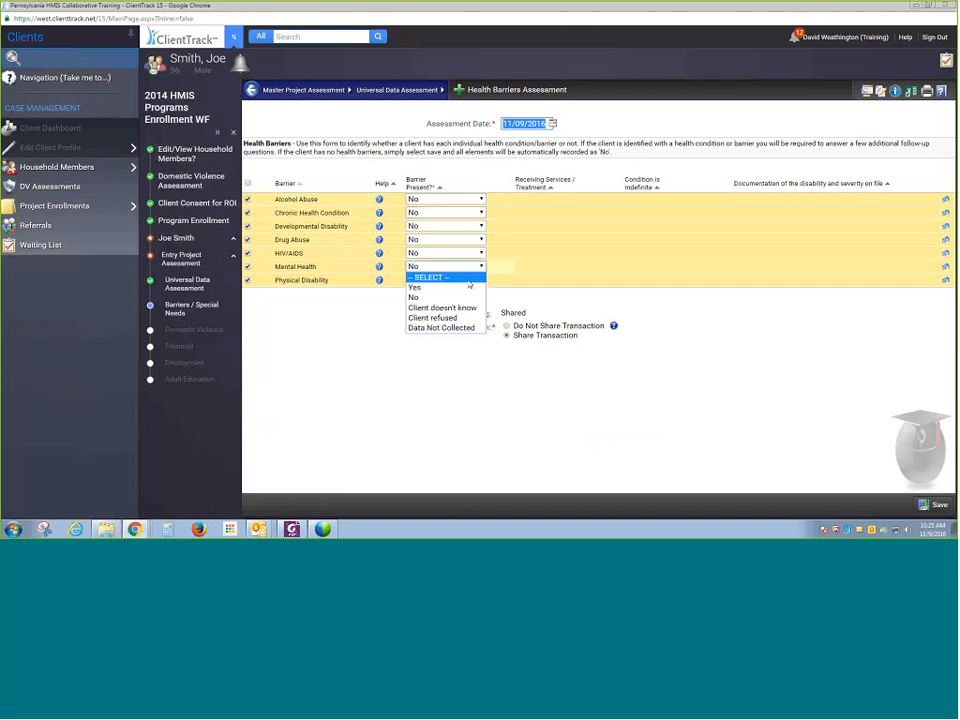
click(430, 285)
click(590, 266)
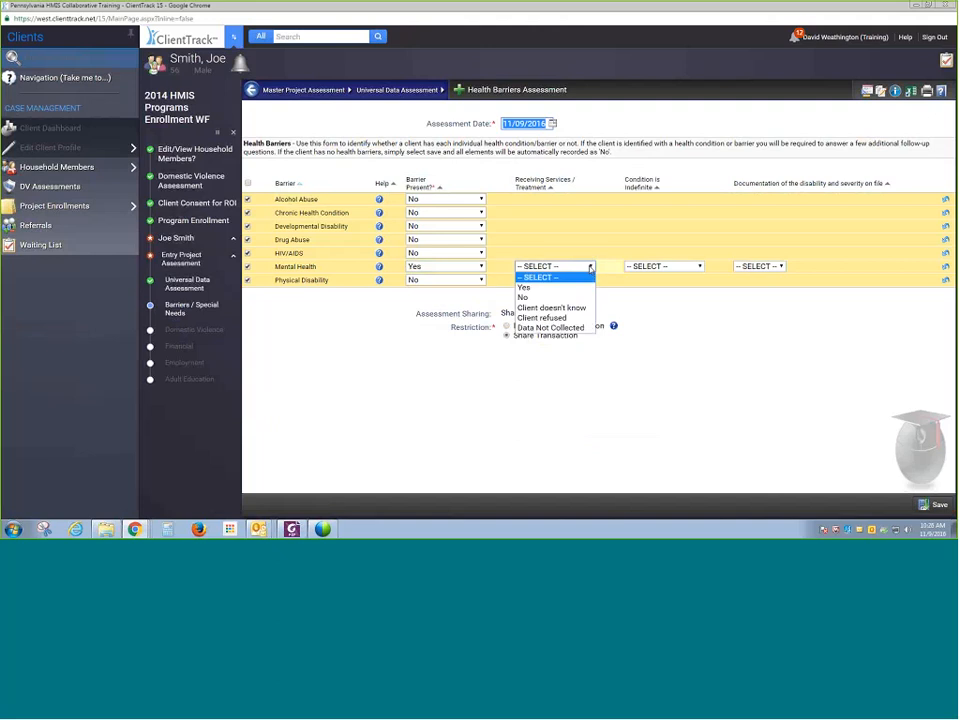
click(591, 288)
click(664, 266)
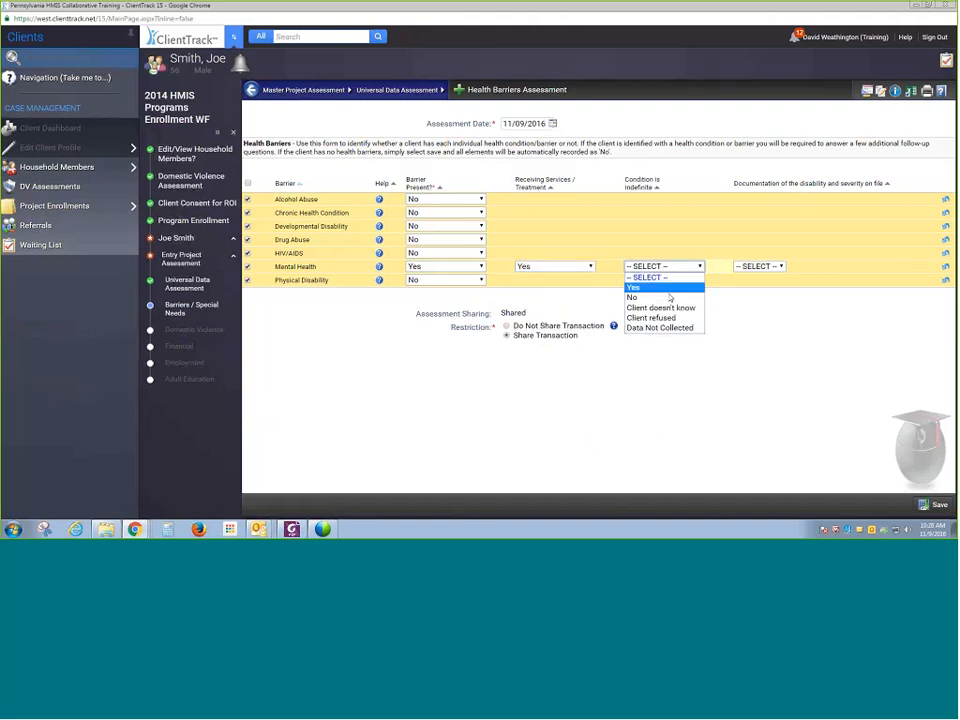
click(668, 289)
click(762, 266)
click(741, 287)
click(760, 266)
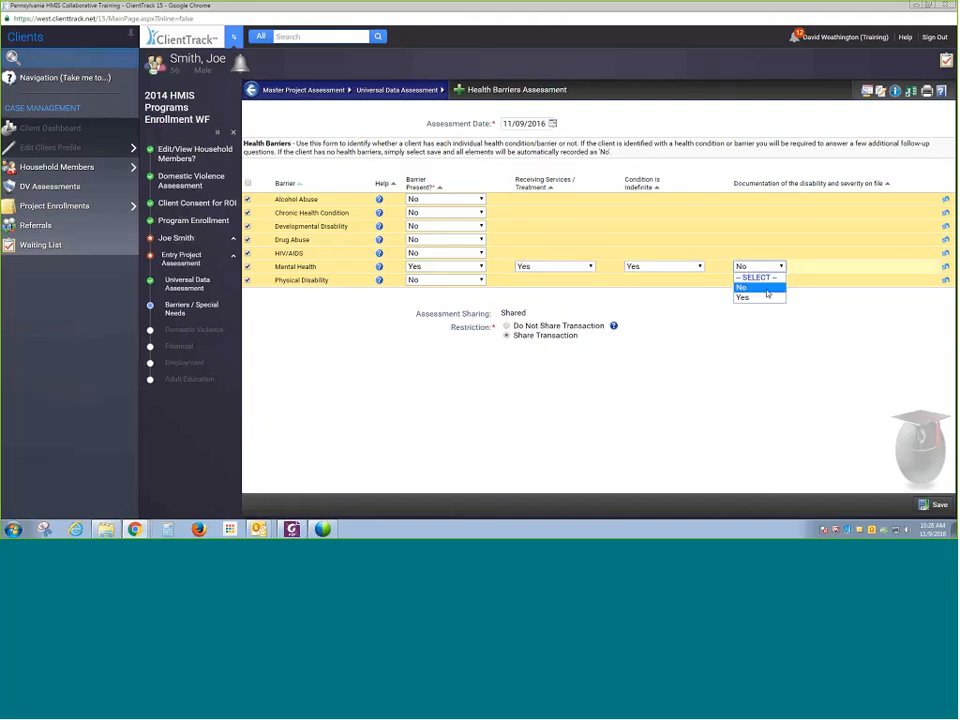
click(742, 297)
click(933, 505)
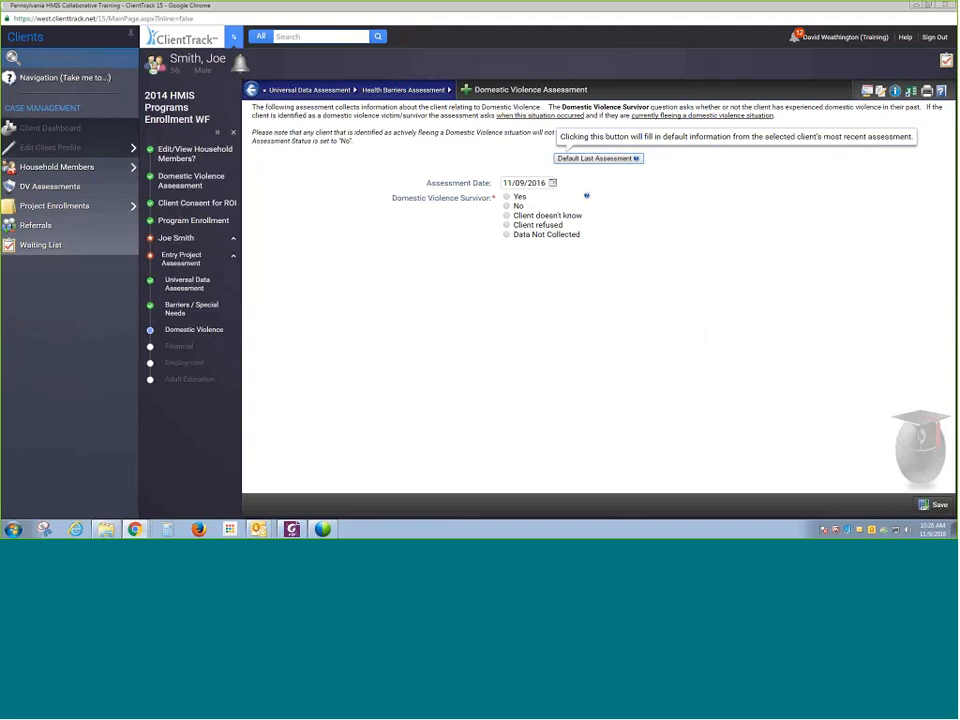
- Answer No for Domestic Violence Survivor and save the domestic violence assessment
click(507, 207)
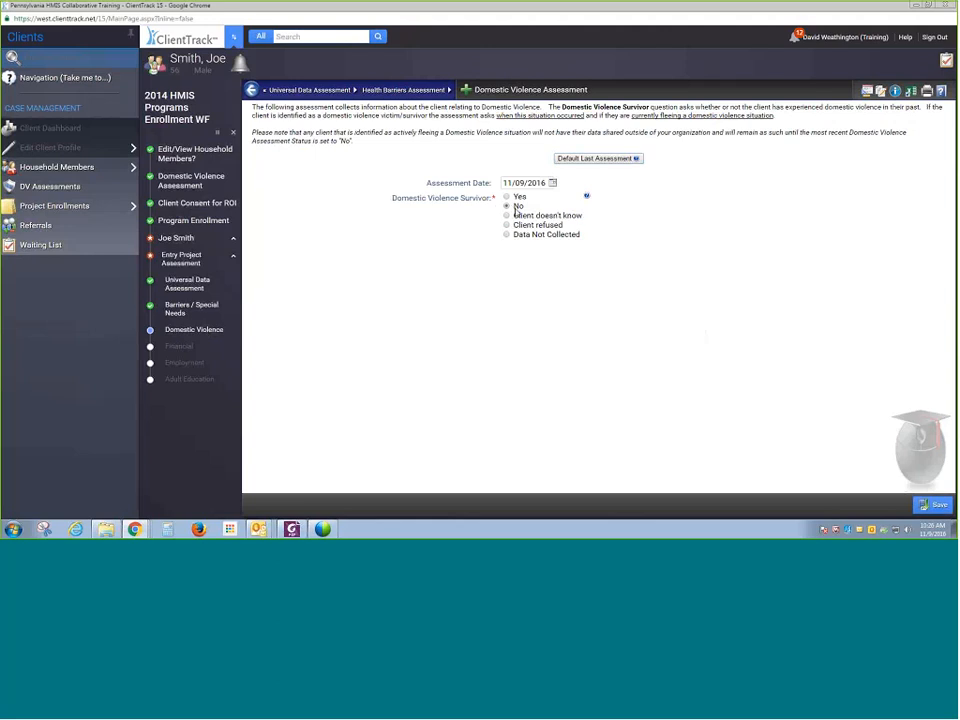
click(517, 199)
click(595, 159)
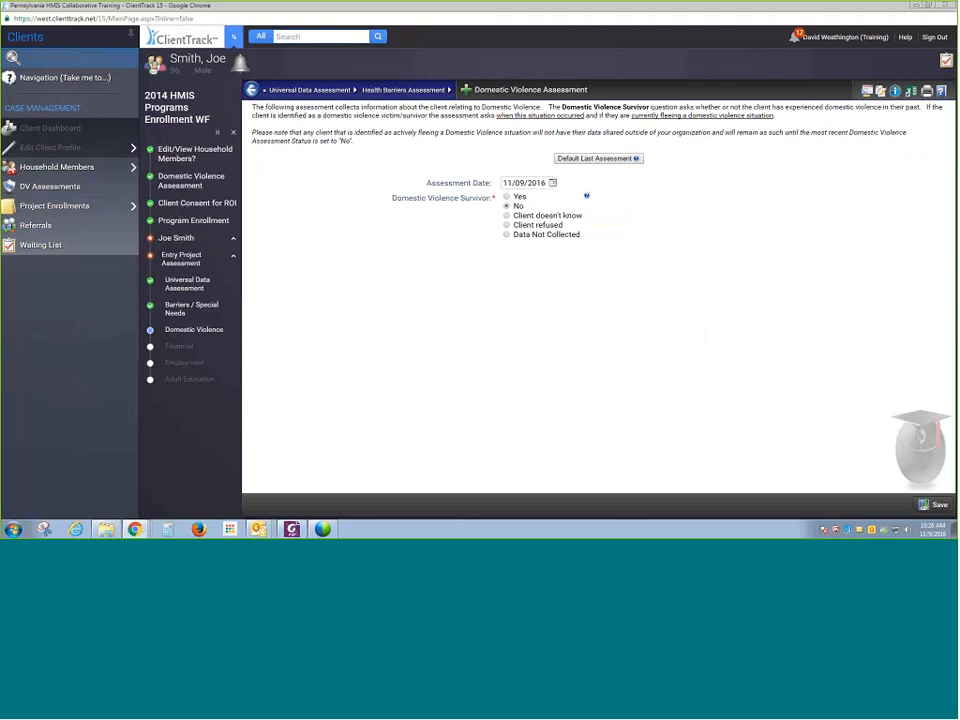
click(930, 505)
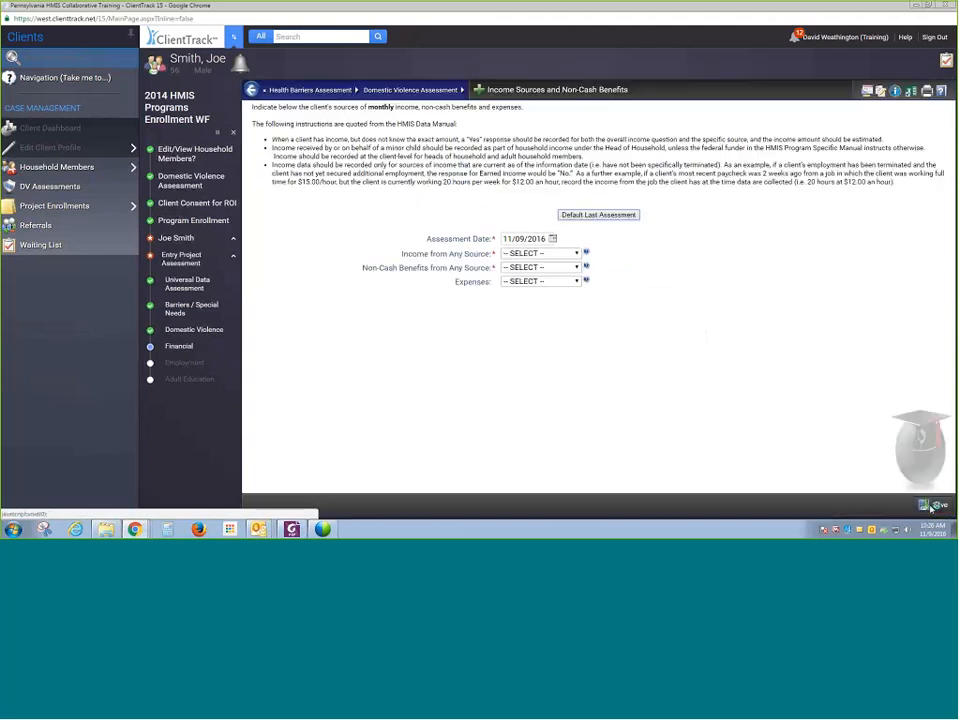
- Set Income from Any Source to No
click(540, 253)
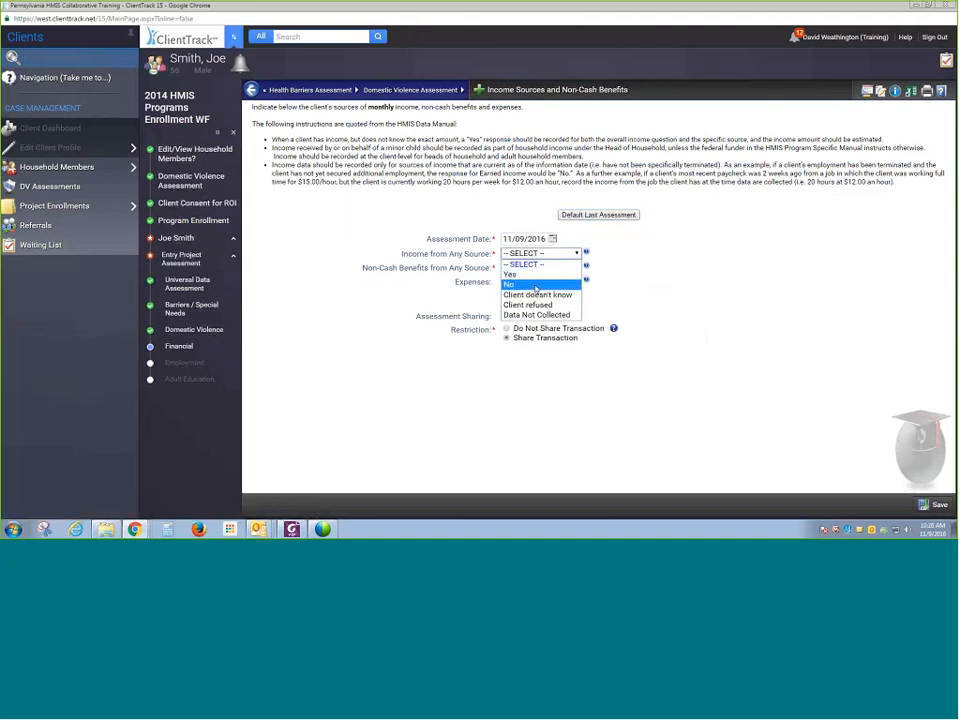
click(538, 284)
click(540, 253)
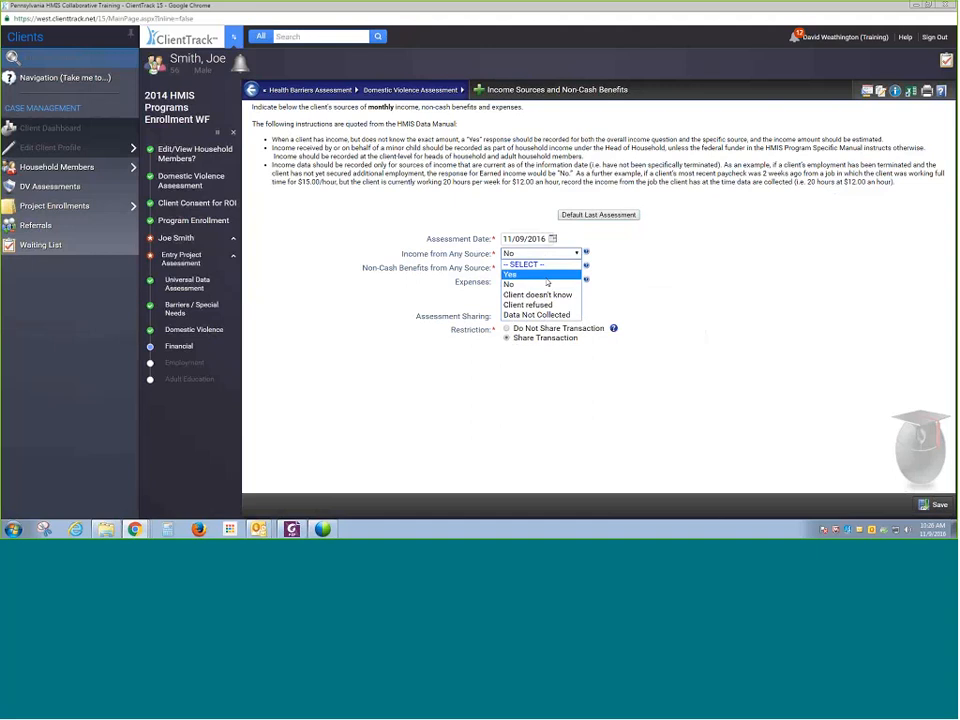
click(545, 280)
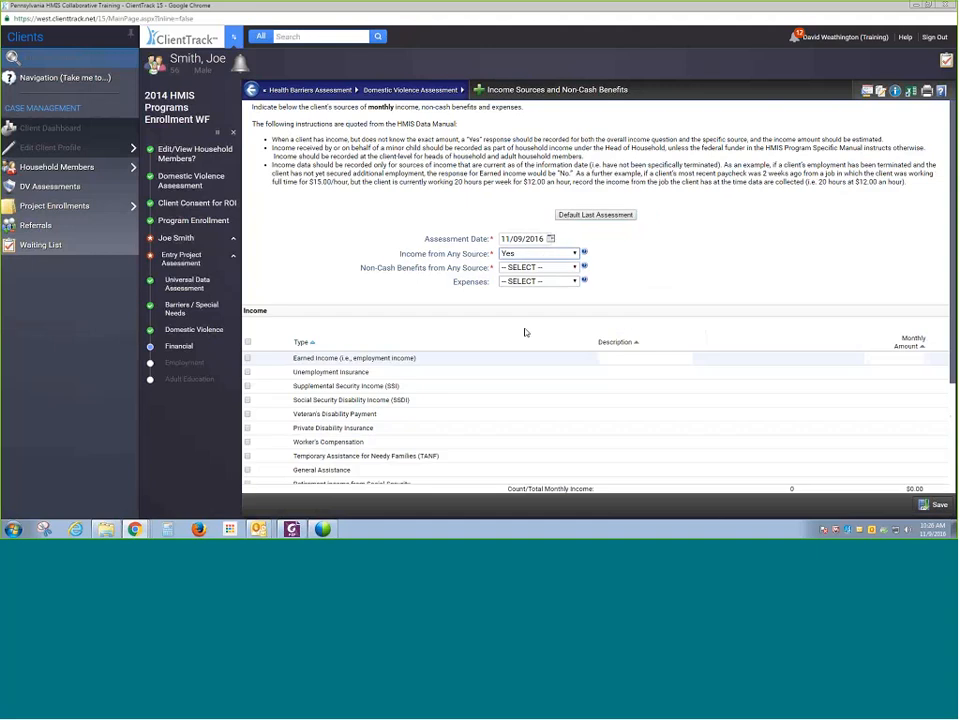
scroll(540, 330, down, 1)
click(538, 203)
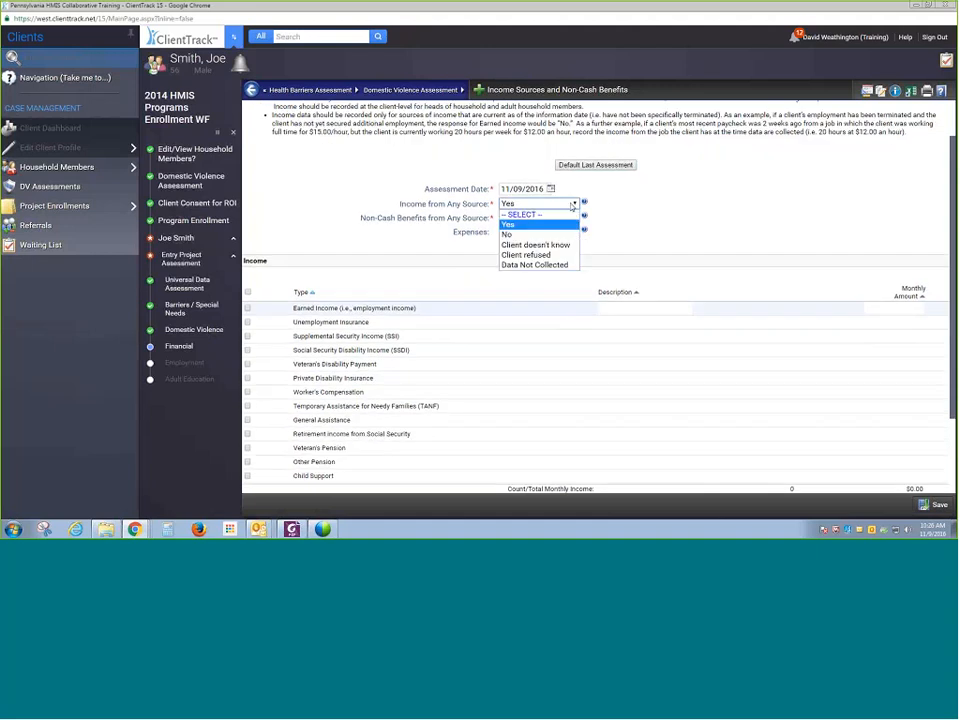
click(570, 235)
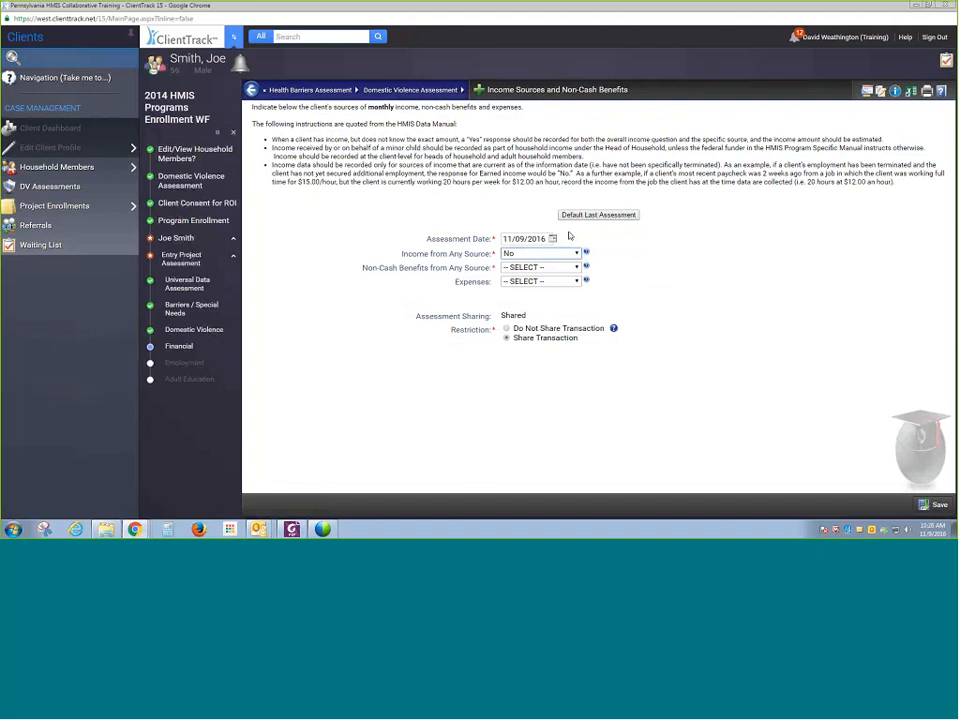
- Record non-cash benefits with a SNAP food stamps monthly amount of 200.00 and save the financial assessment
click(540, 267)
click(545, 289)
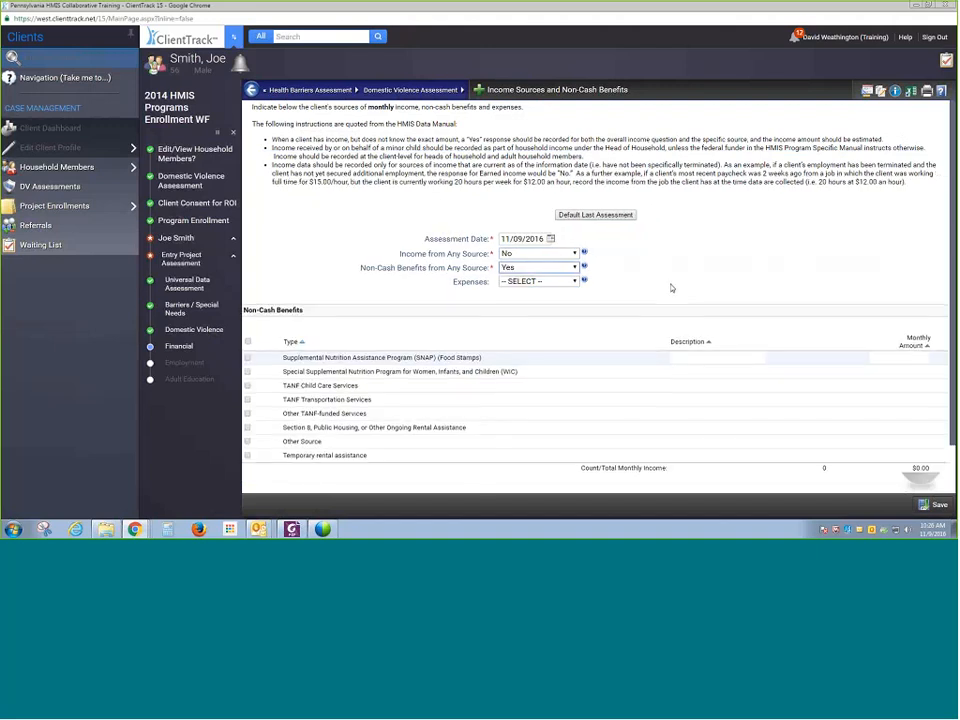
scroll(671, 288, down, 1)
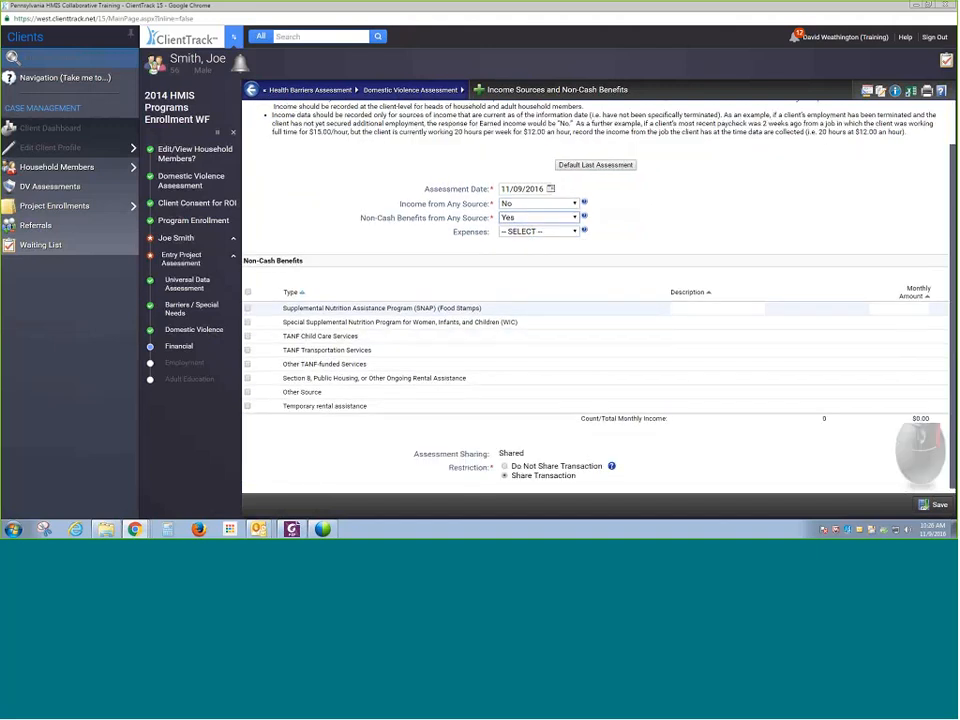
click(898, 308)
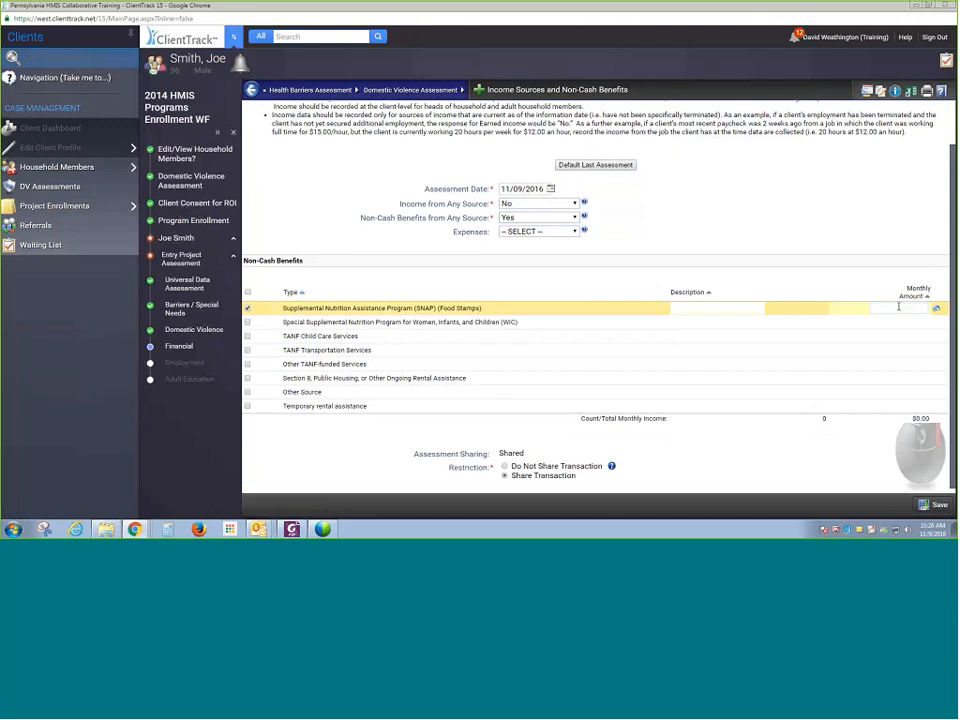
text(200.00)
click(793, 457)
scroll(793, 457, down, 1)
click(935, 504)
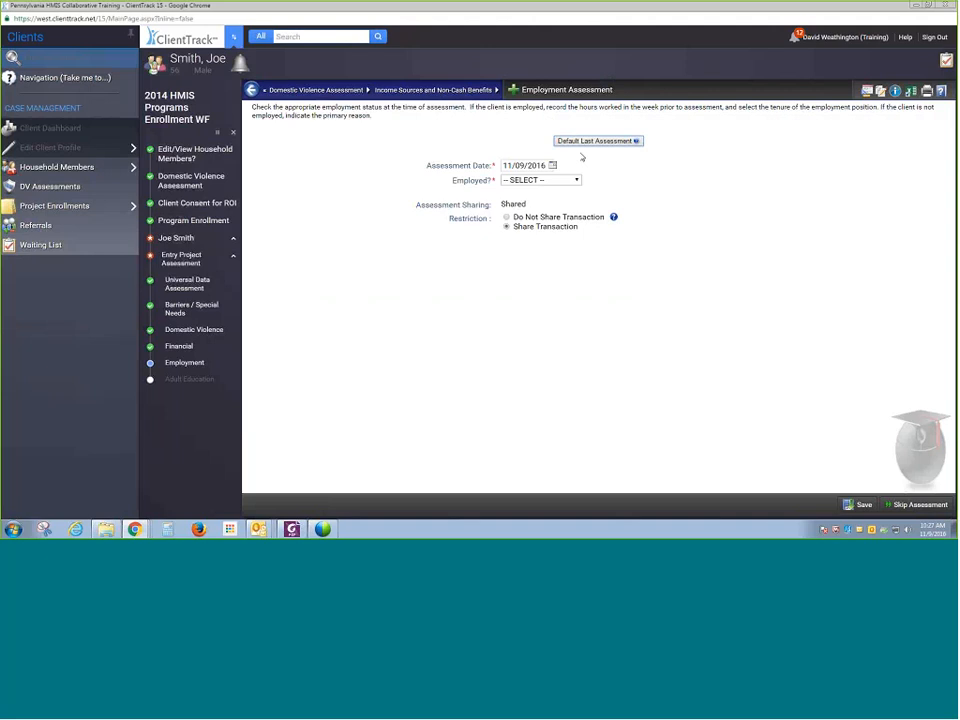
- Mark the client as not employed because unable to work and save the employment assessment
click(530, 181)
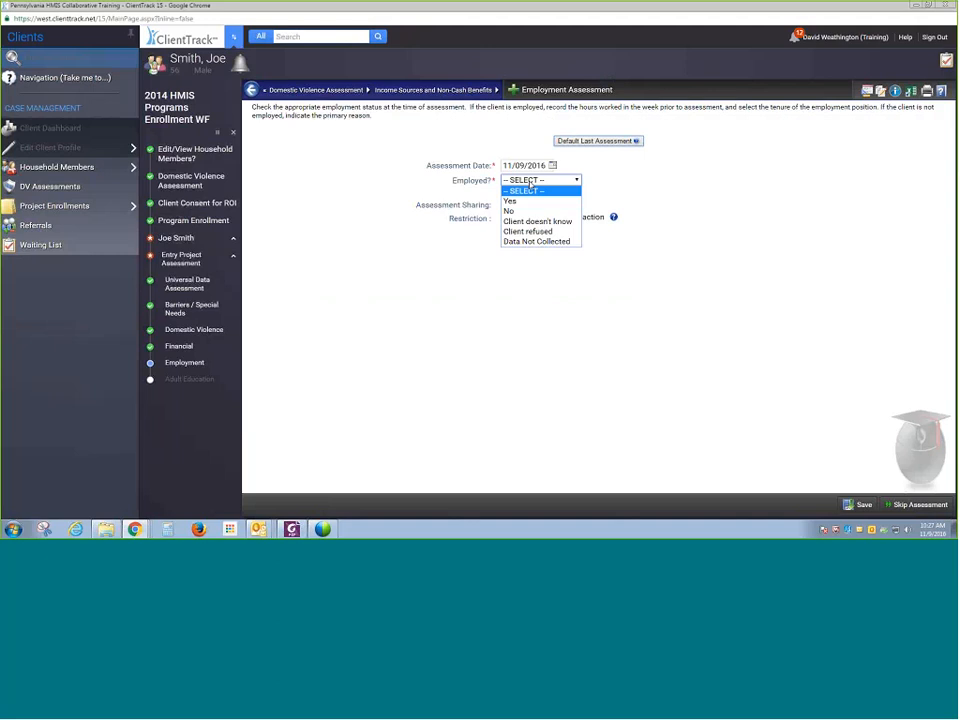
click(533, 212)
click(540, 194)
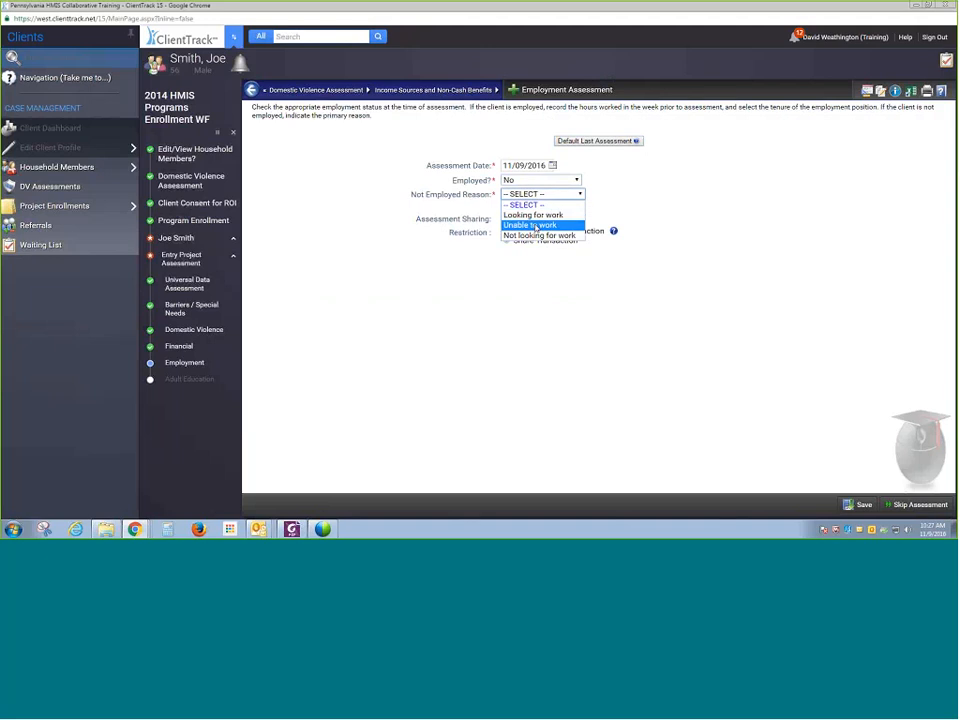
click(536, 222)
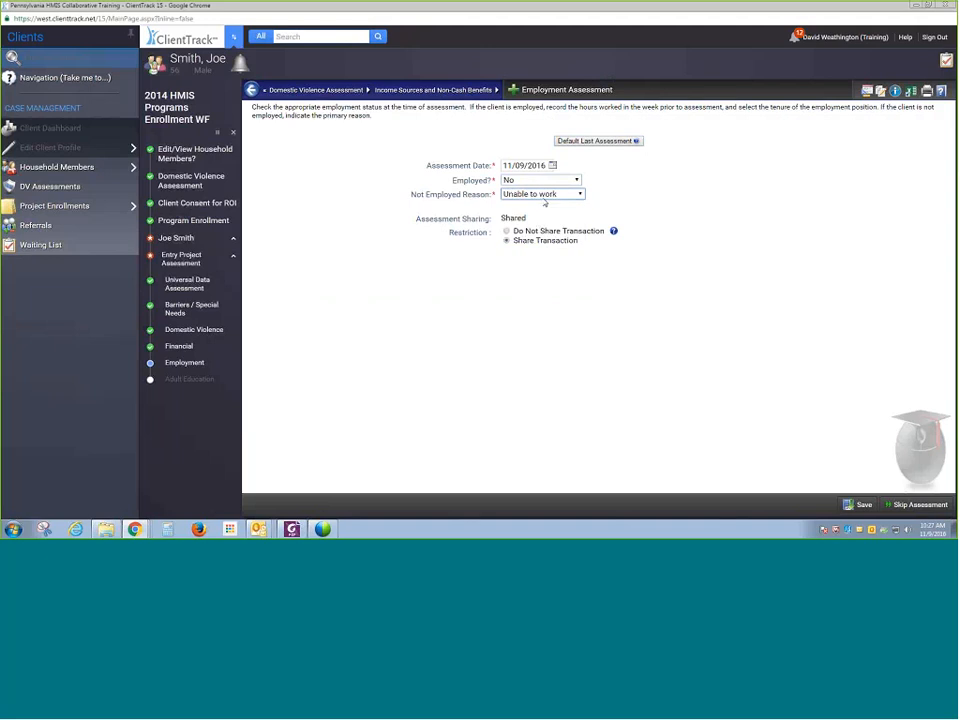
click(871, 509)
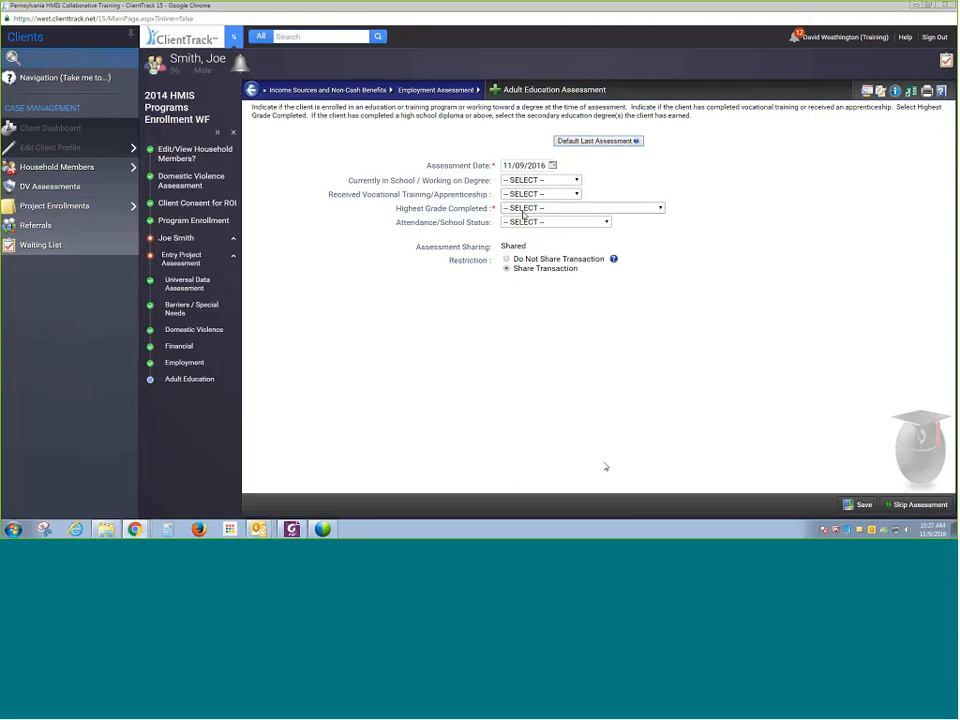
click(523, 210)
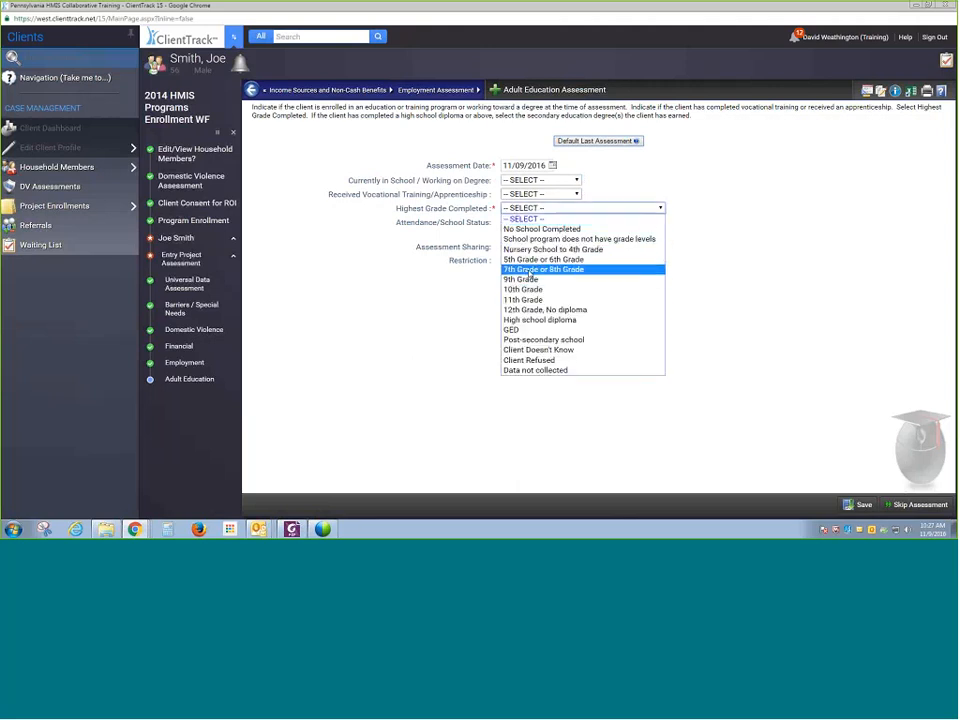
click(526, 321)
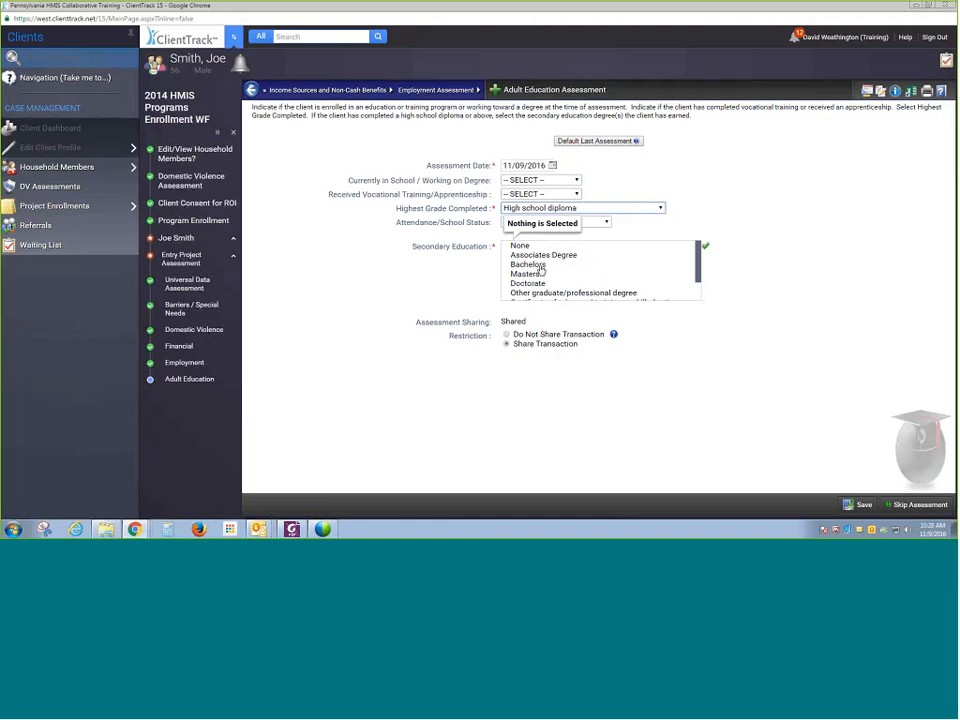
scroll(540, 272, down, 2)
click(585, 208)
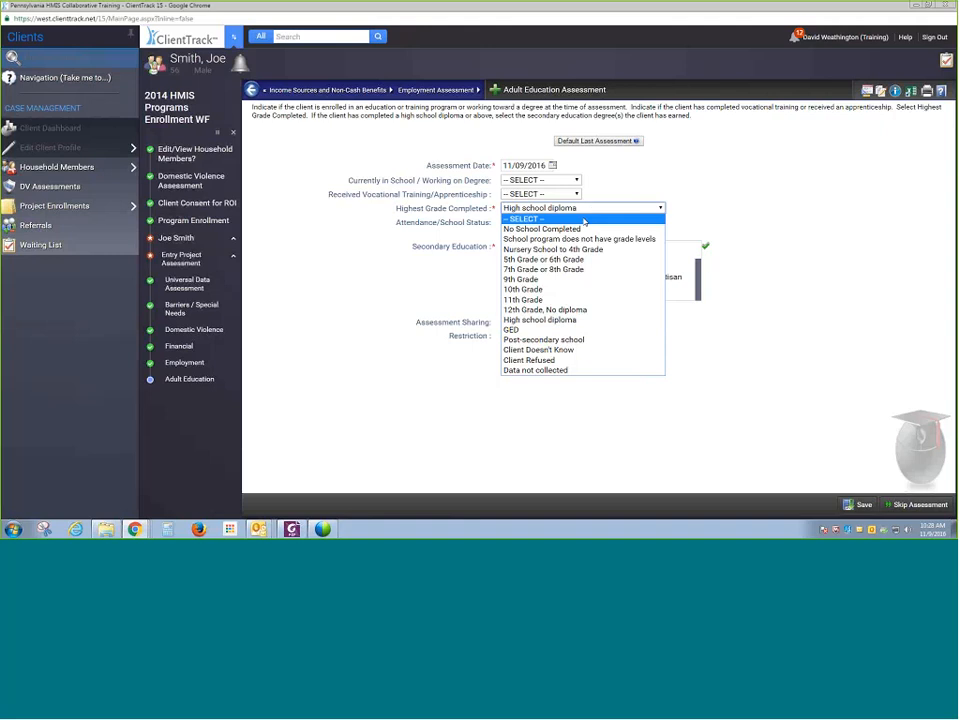
click(585, 218)
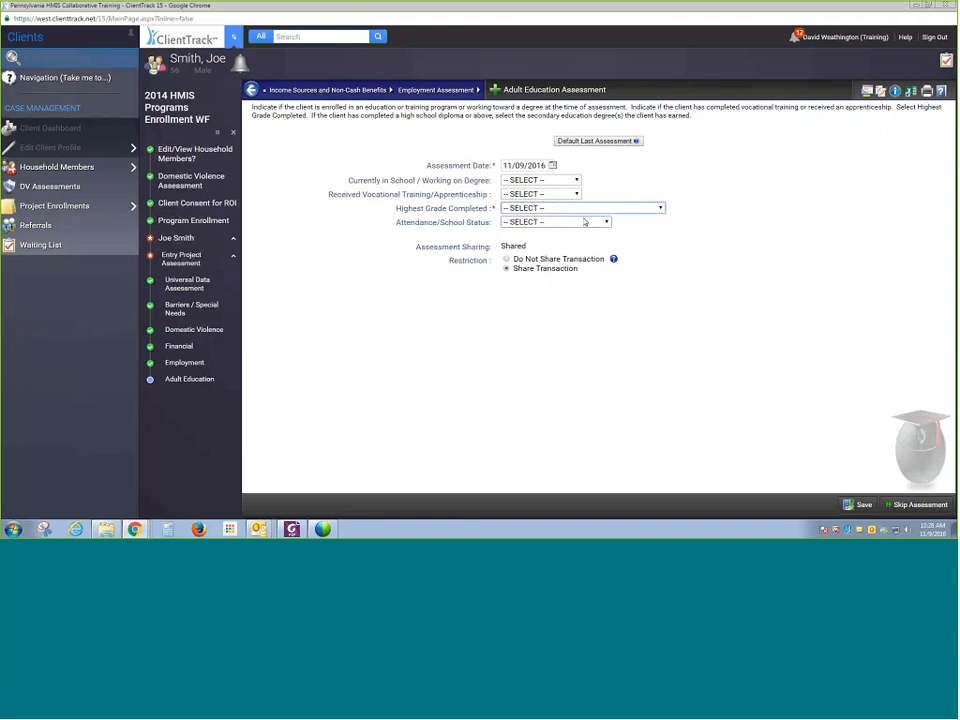
- Skip the adult education assessment and choose to check the client into the HMIS Service - PSH II Facility
click(924, 505)
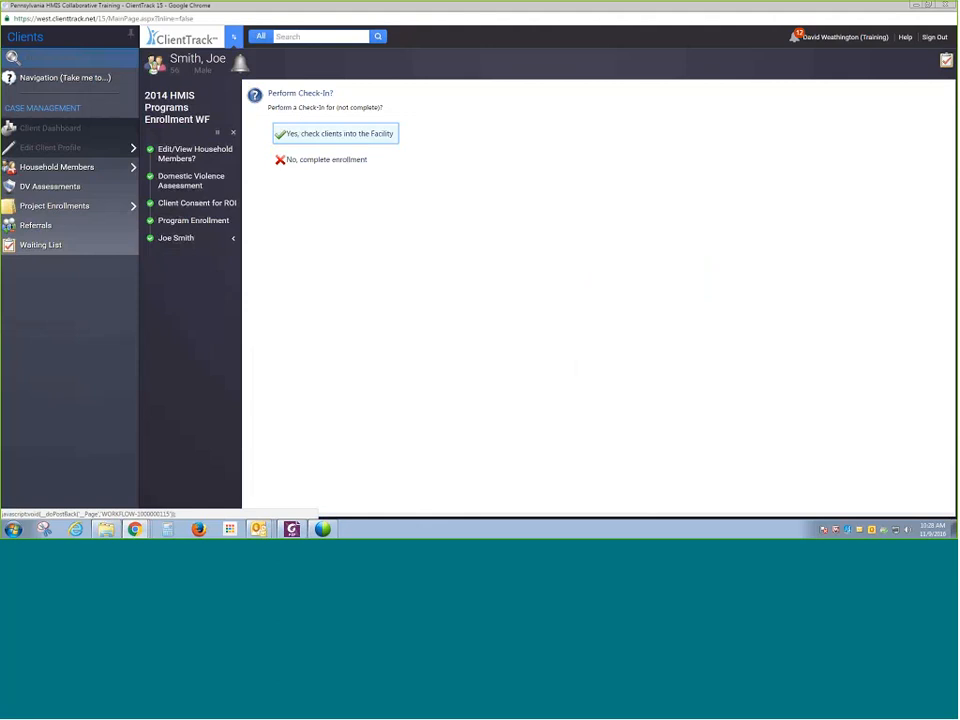
click(330, 135)
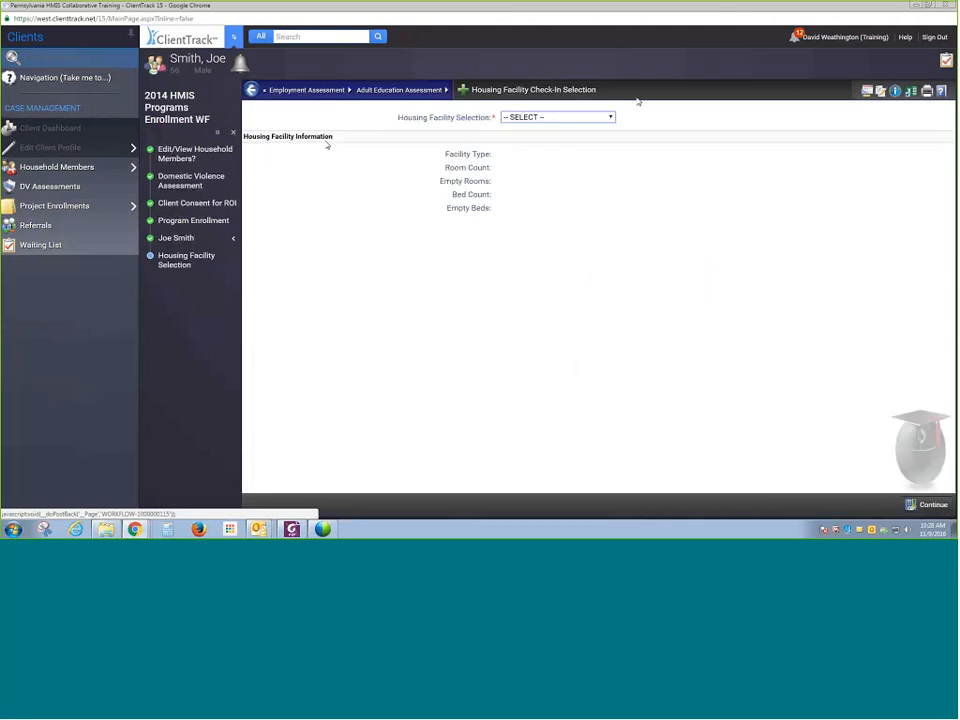
click(578, 117)
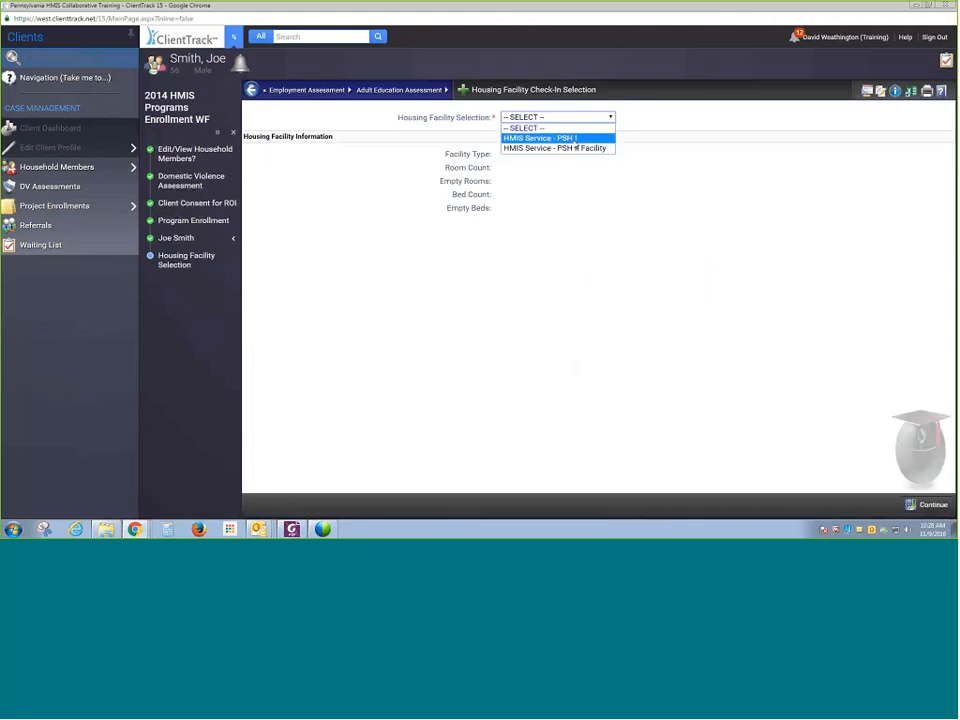
click(574, 148)
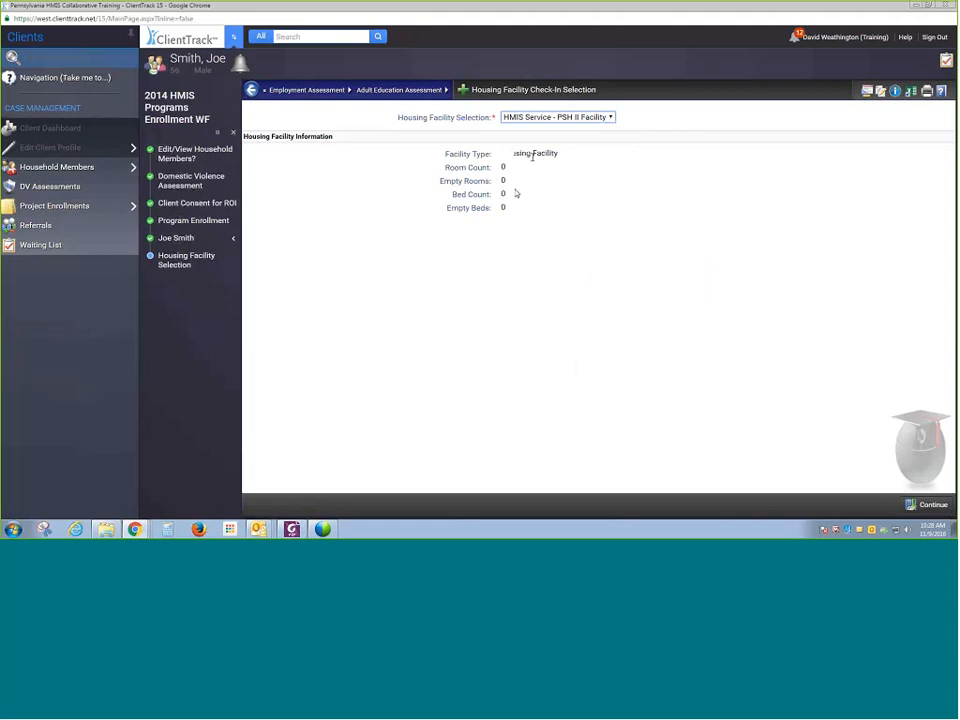
click(932, 505)
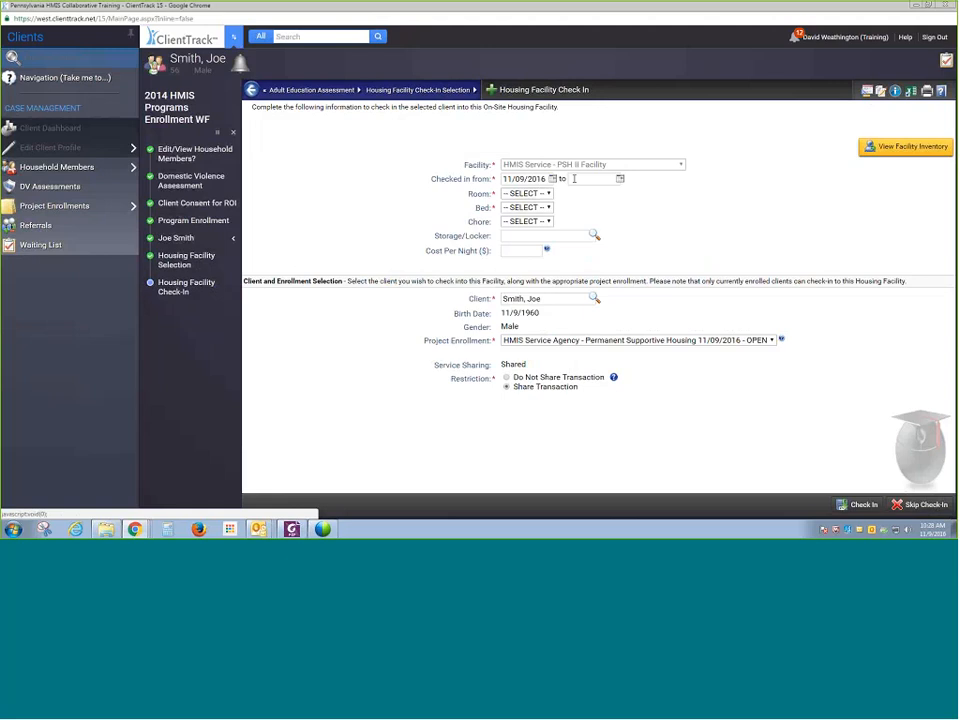
- Attempt the housing facility check-in without a room or bed, skip the check-in, and finish the enrollment workflow
click(538, 193)
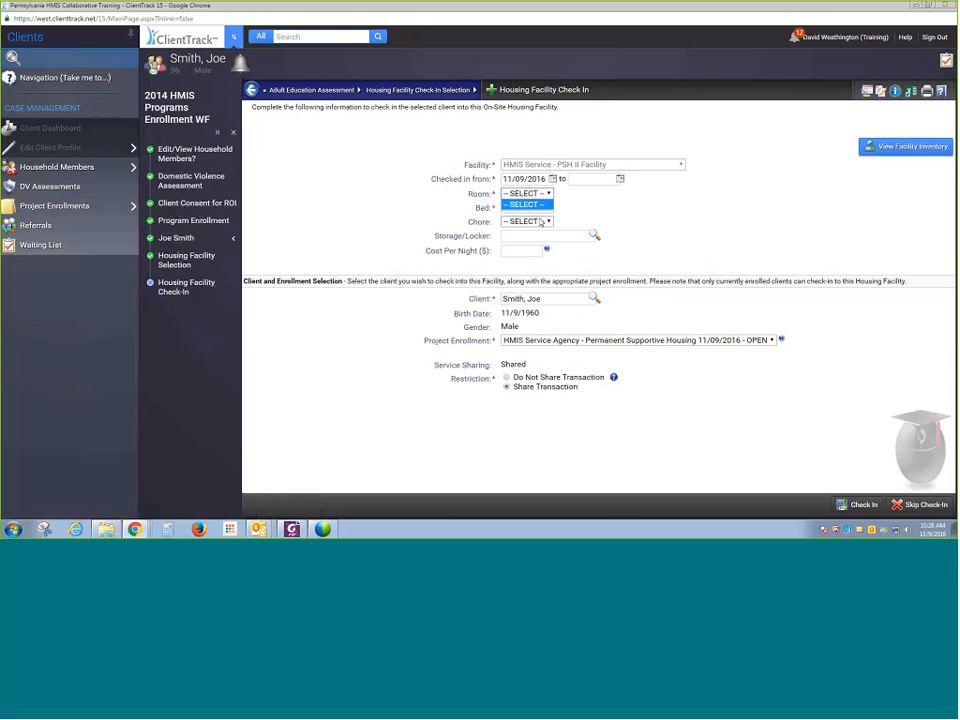
click(586, 208)
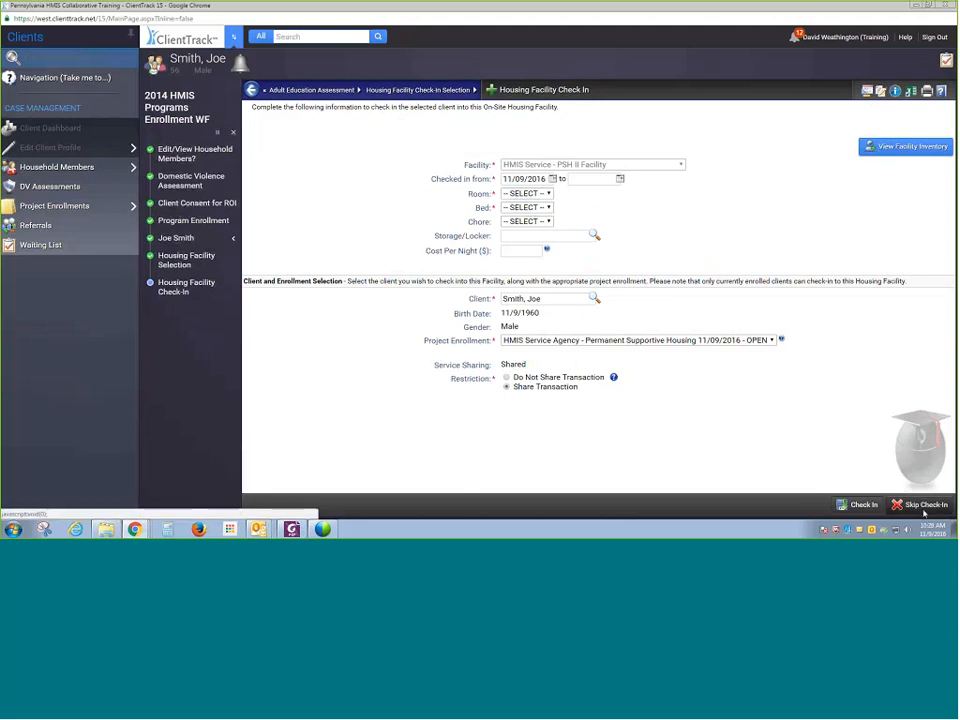
click(838, 505)
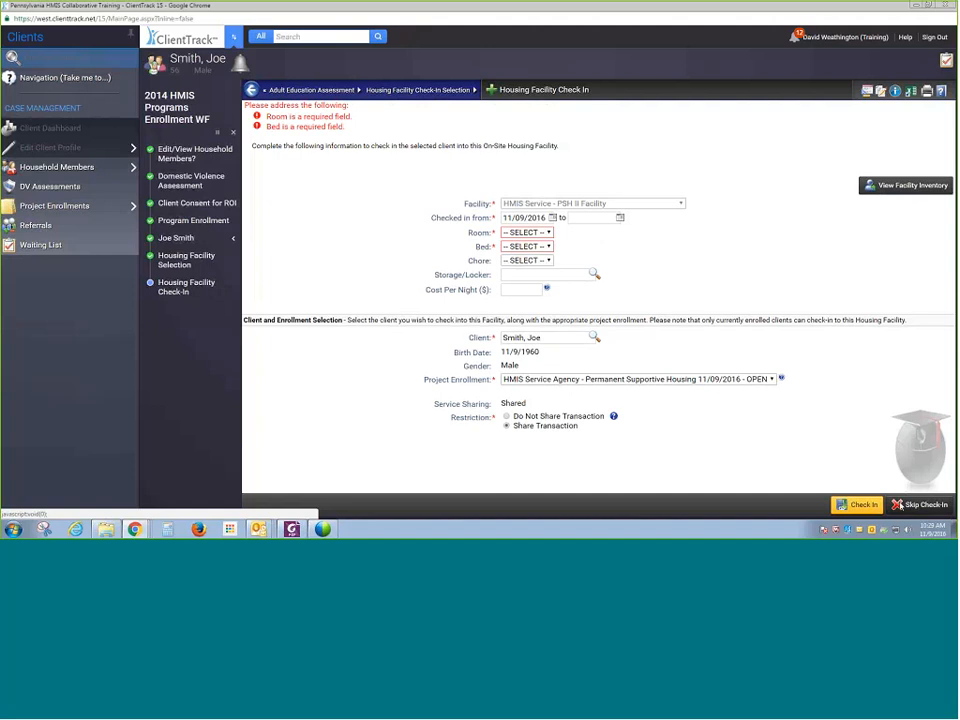
click(899, 505)
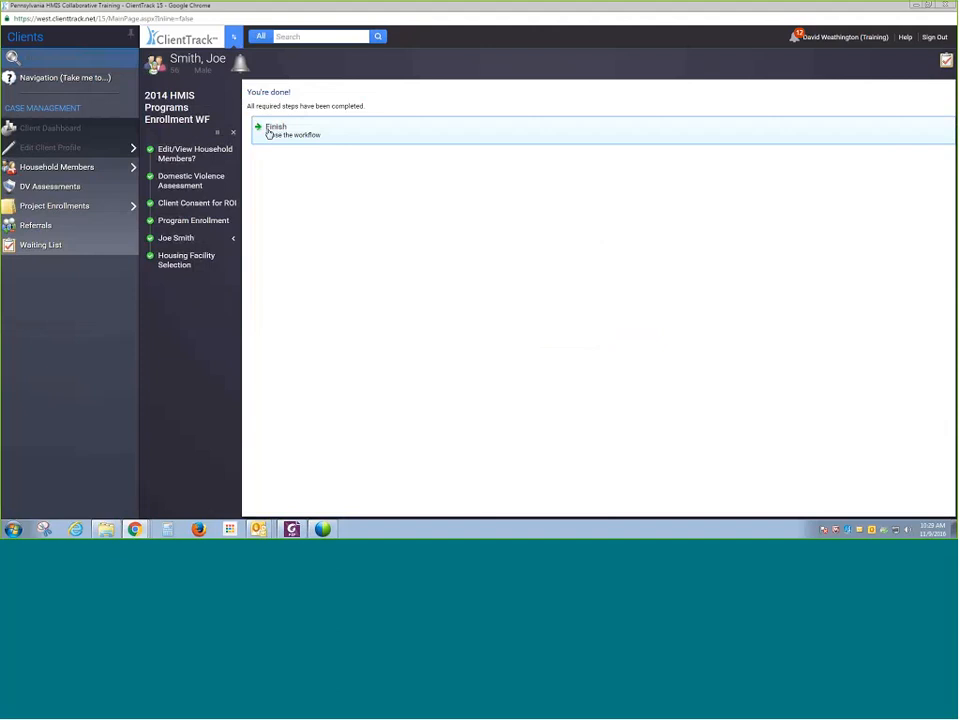
click(306, 133)
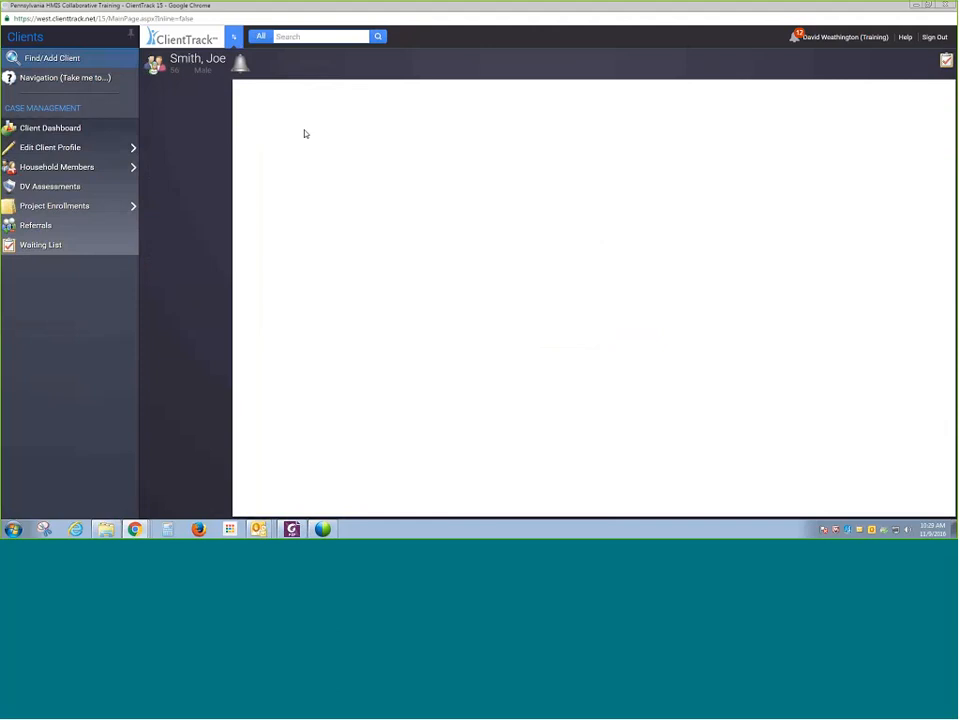
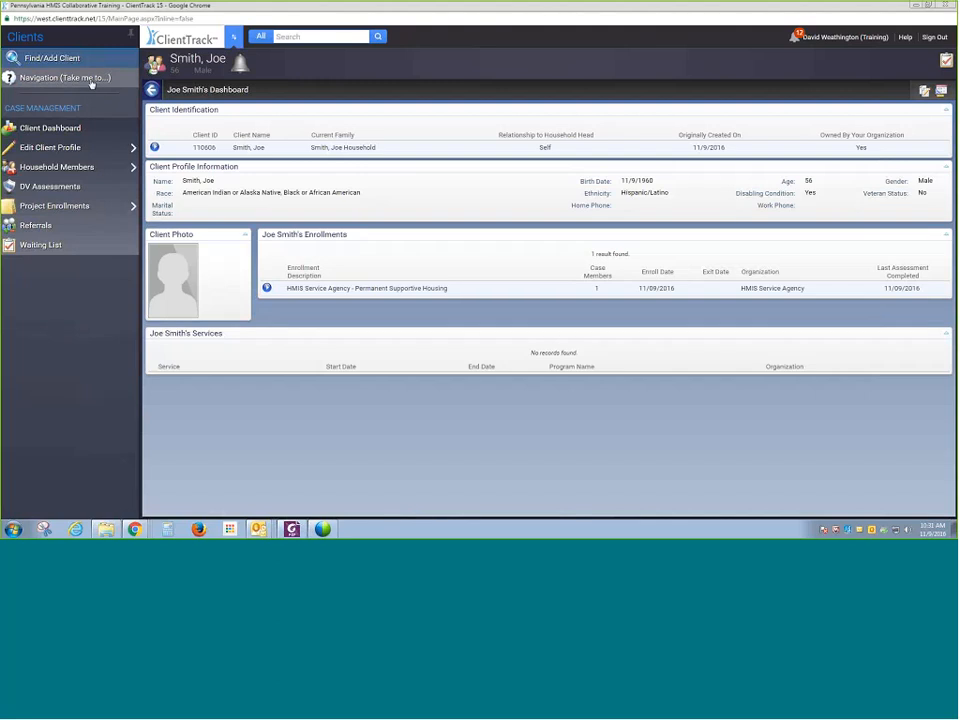
- Open the navigation shortcuts and view the current client's master assessments
click(91, 84)
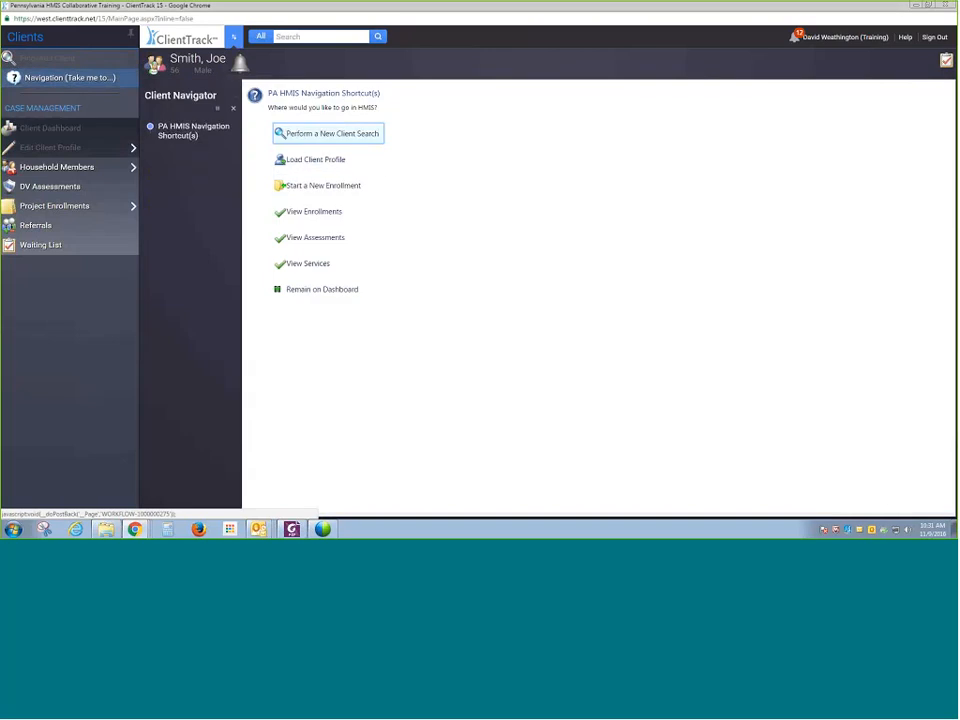
click(303, 237)
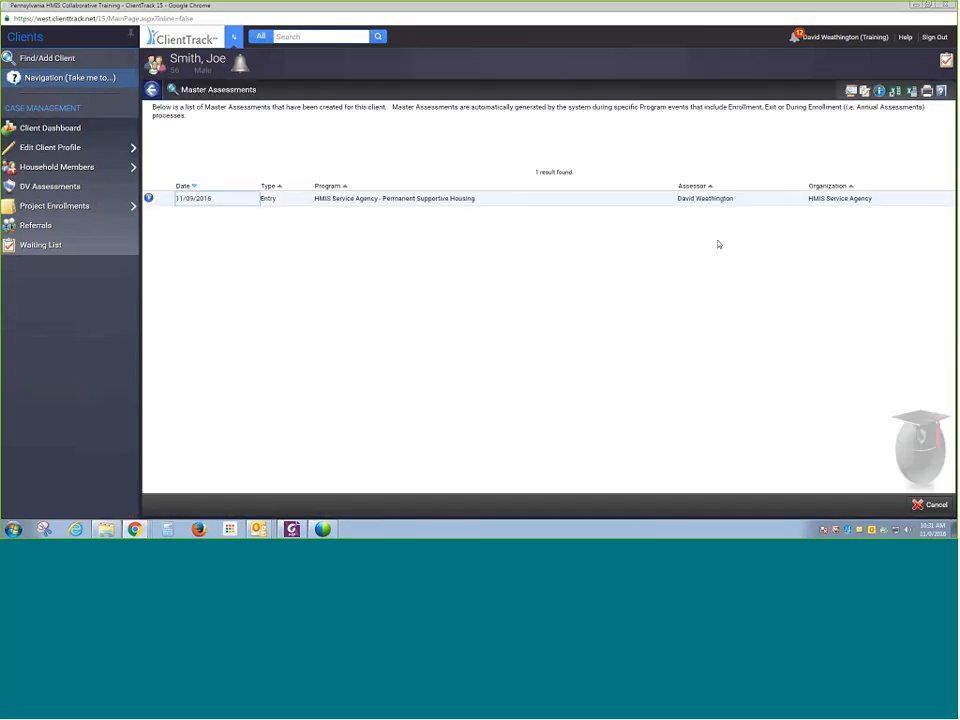
- Return to the navigation shortcuts and view the client's project enrollments
click(108, 79)
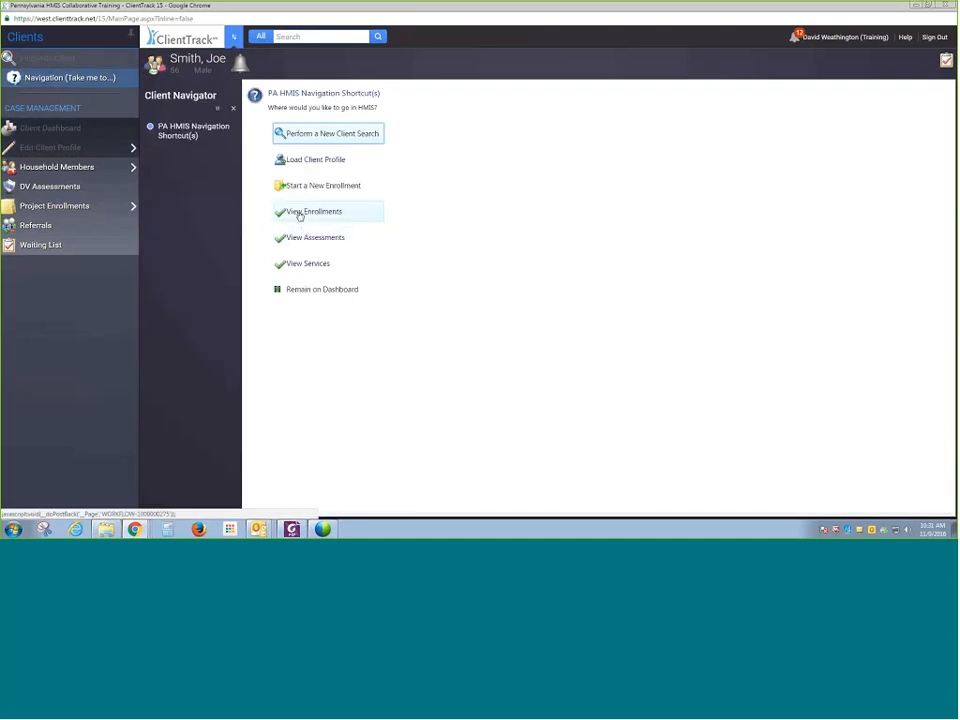
click(299, 214)
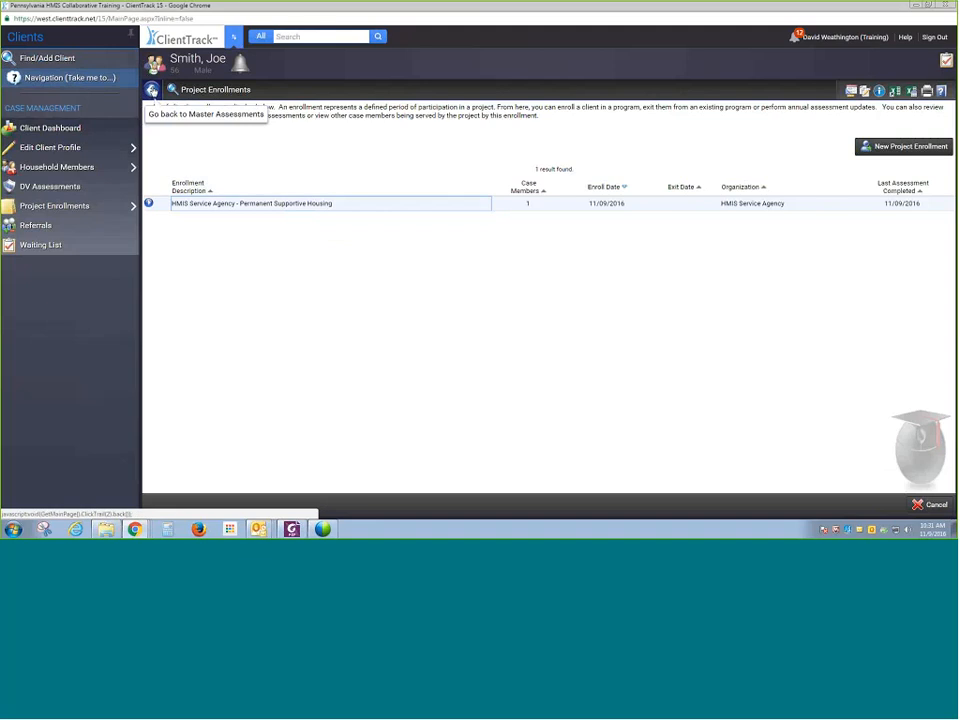
click(90, 80)
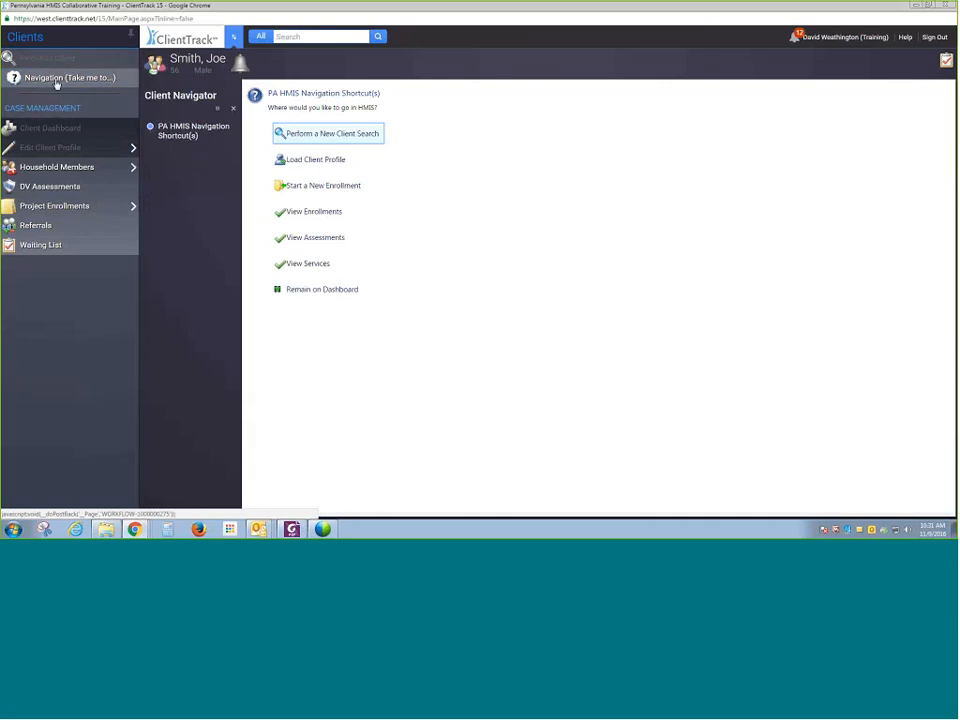
click(57, 85)
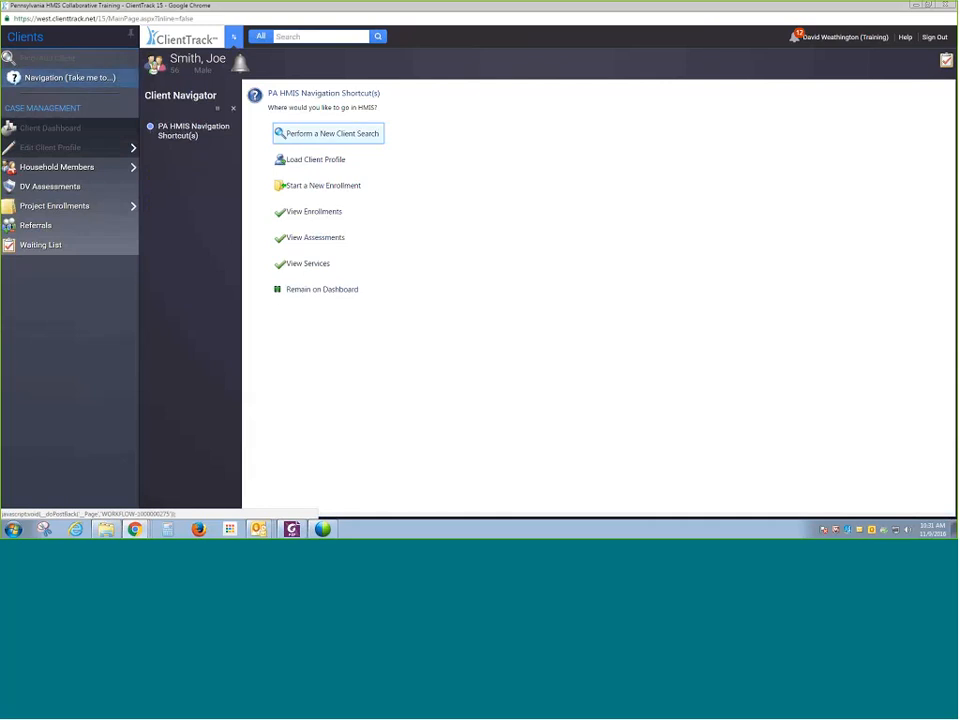
click(323, 137)
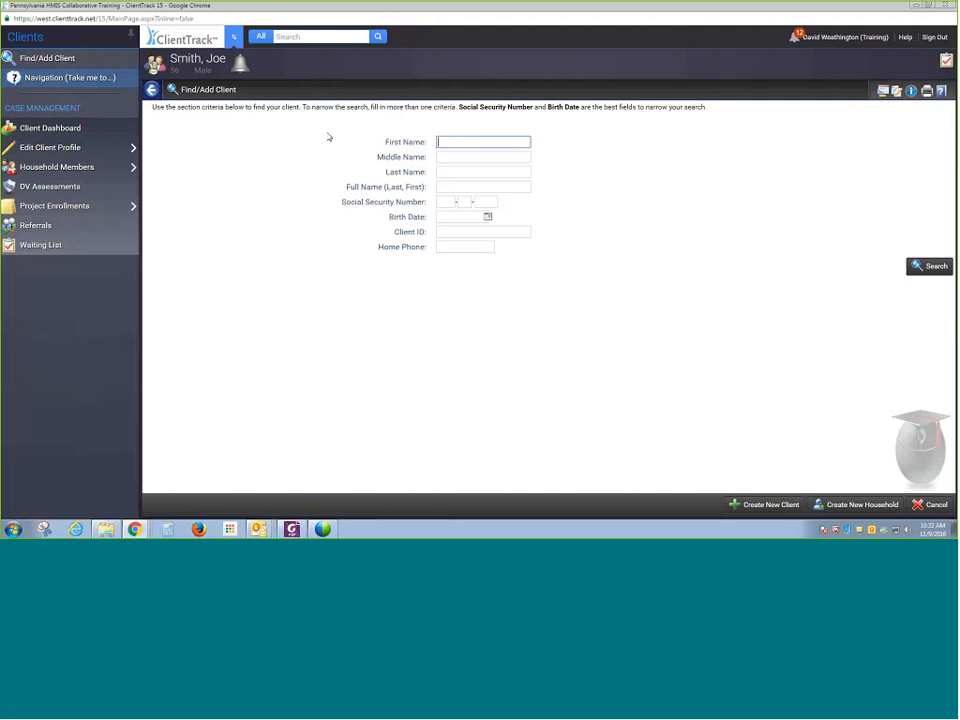
key(Tab)
key(Tab)
key(Return)
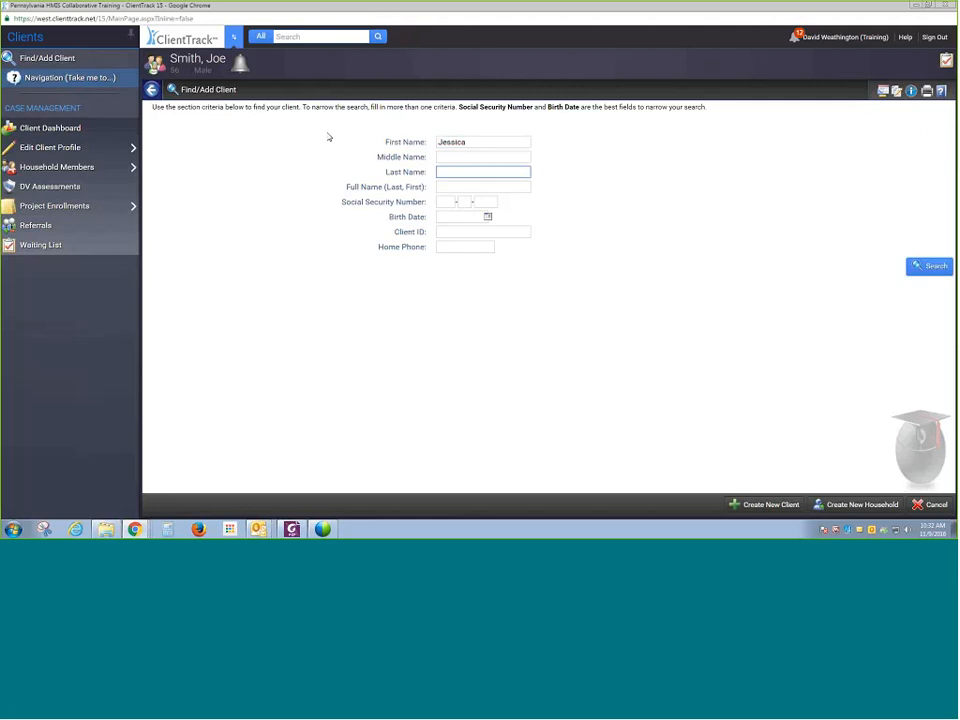
click(932, 266)
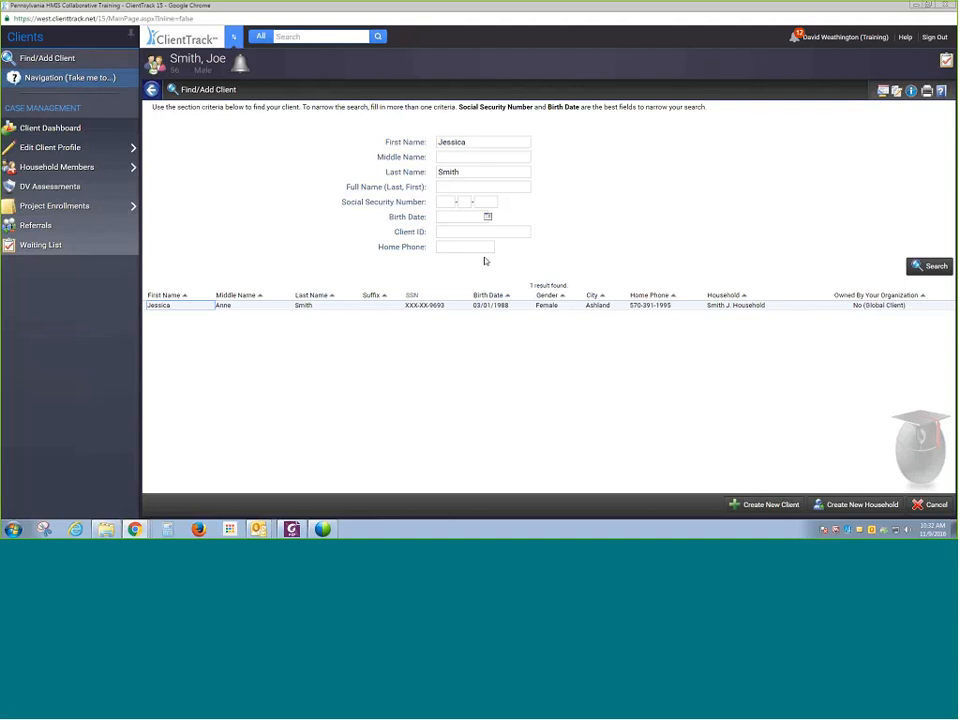
- Clear the last name and search for a client named Johnny Manziel instead
double_click(477, 170)
key(BackSpace)
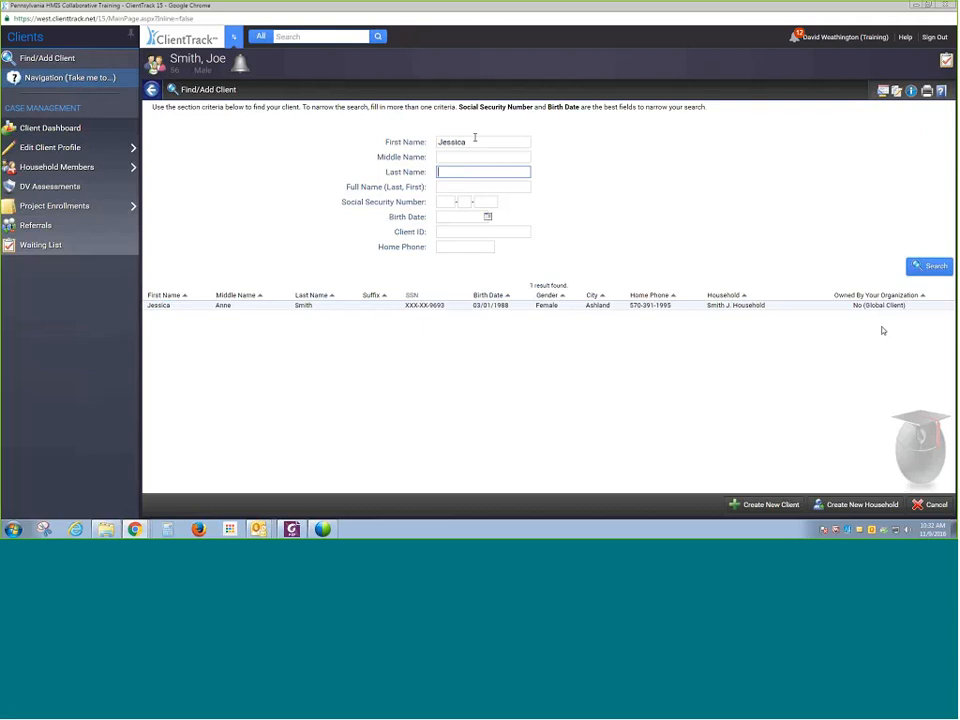
double_click(504, 143)
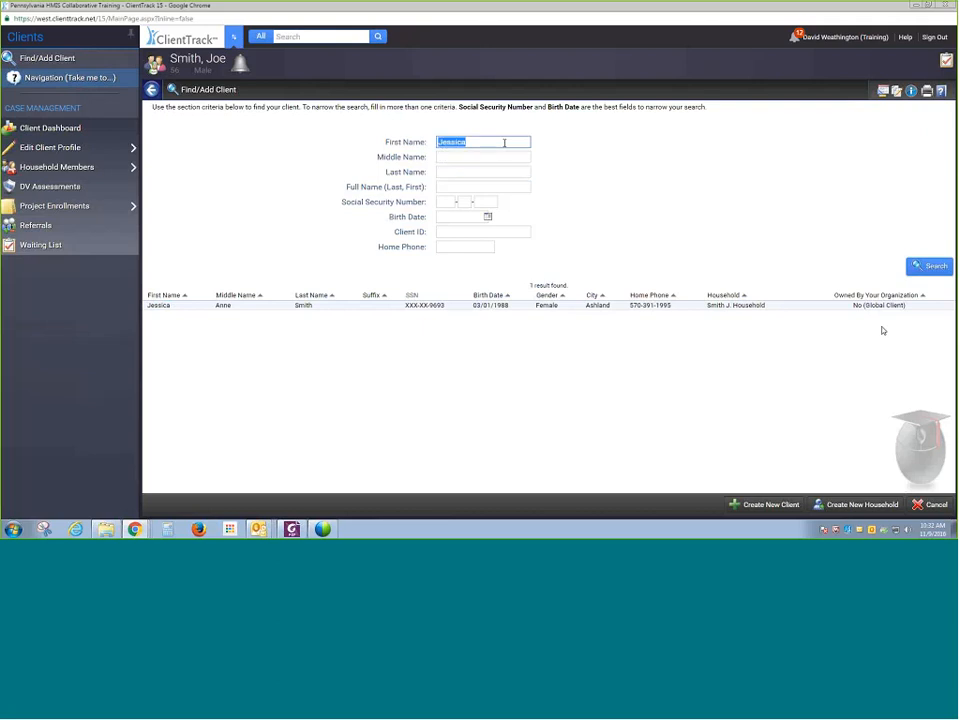
text(Johnny)
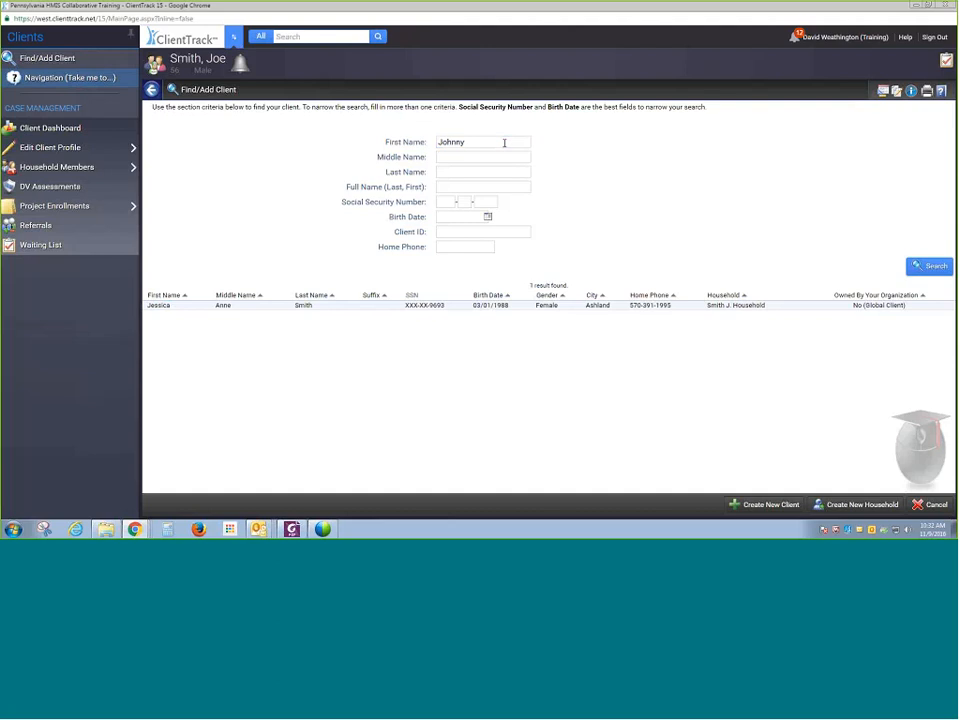
key(Tab)
key(Tab)
text(Manziel)
key(Return)
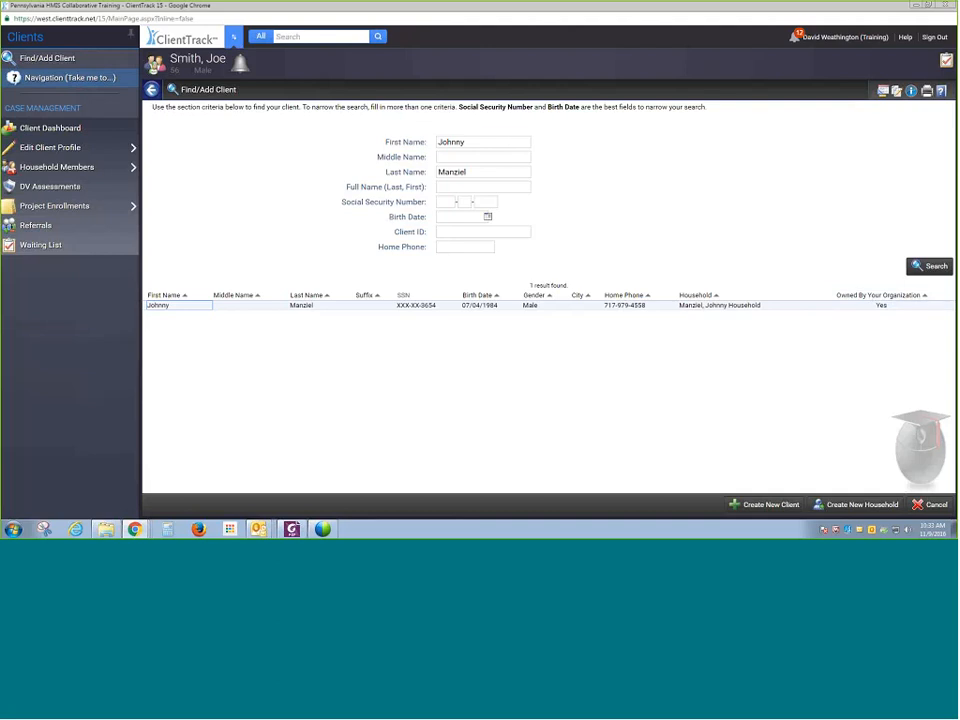
- Search for a client named Jessica Jones and open the first matching client's dashboard
double_click(476, 141)
text(Je)
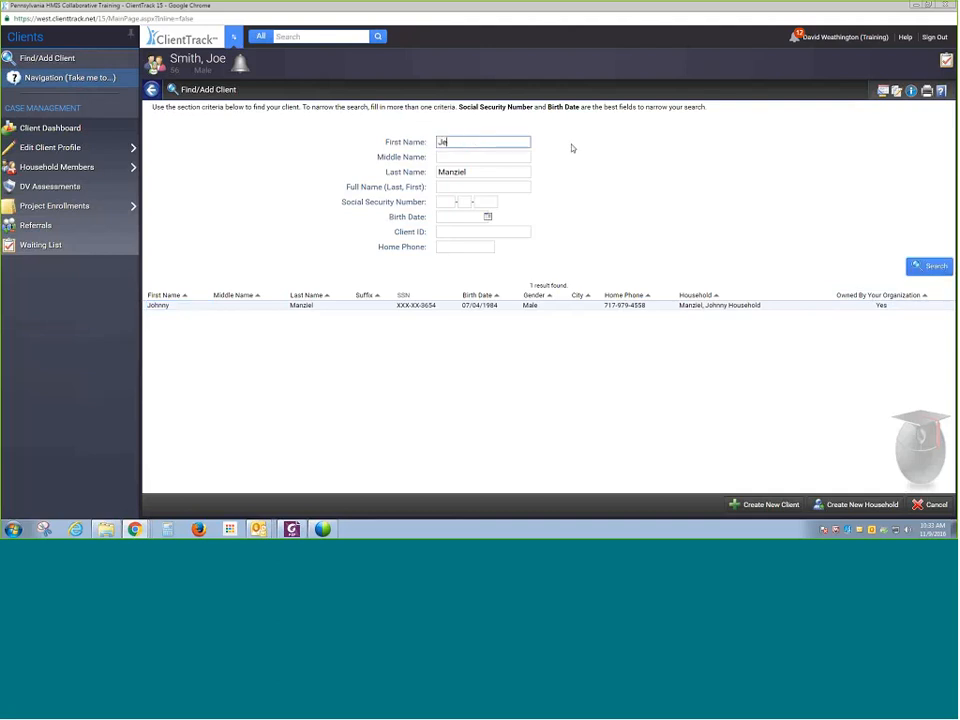
text(ssica)
key(Tab)
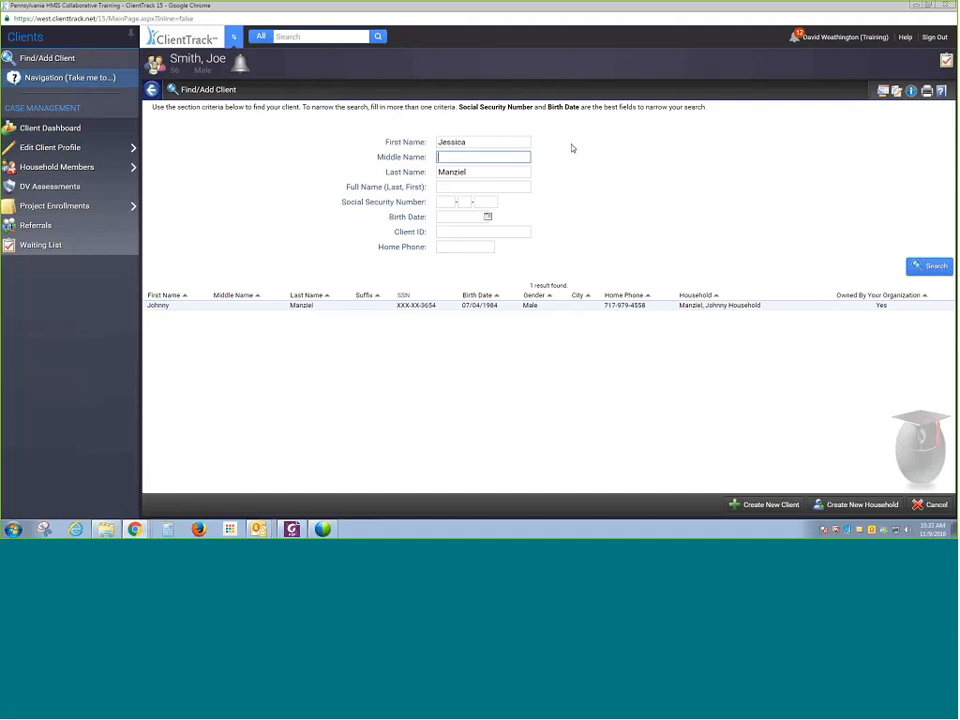
key(Tab)
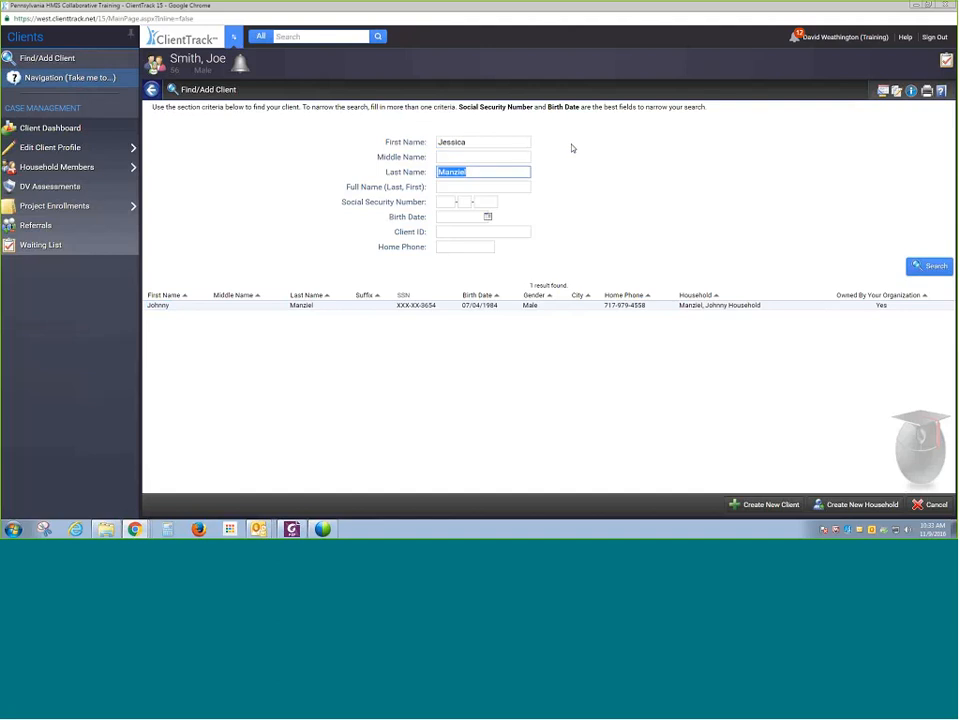
text(Jones)
key(Return)
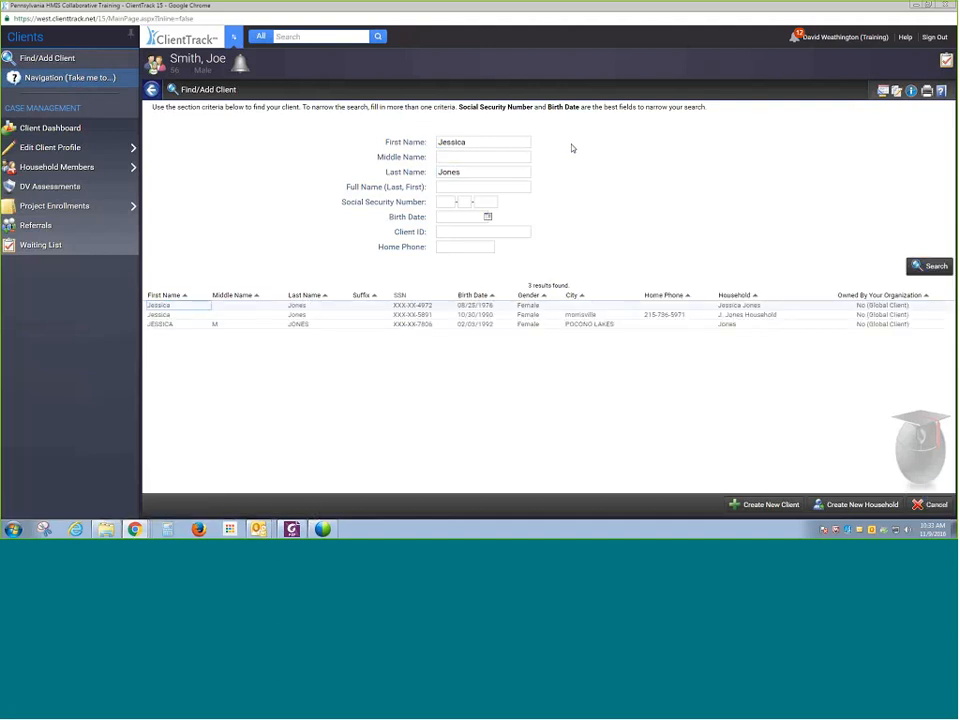
click(636, 306)
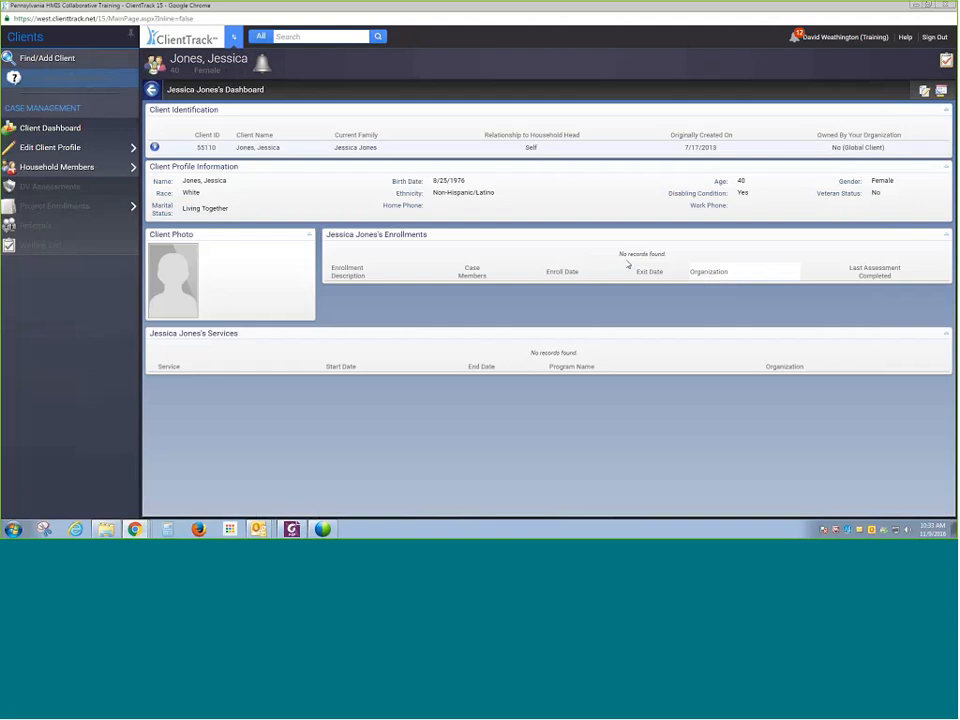
- Review the global client record, import Jessica Jones into the organization with the default import date, and finish the workflow
click(55, 83)
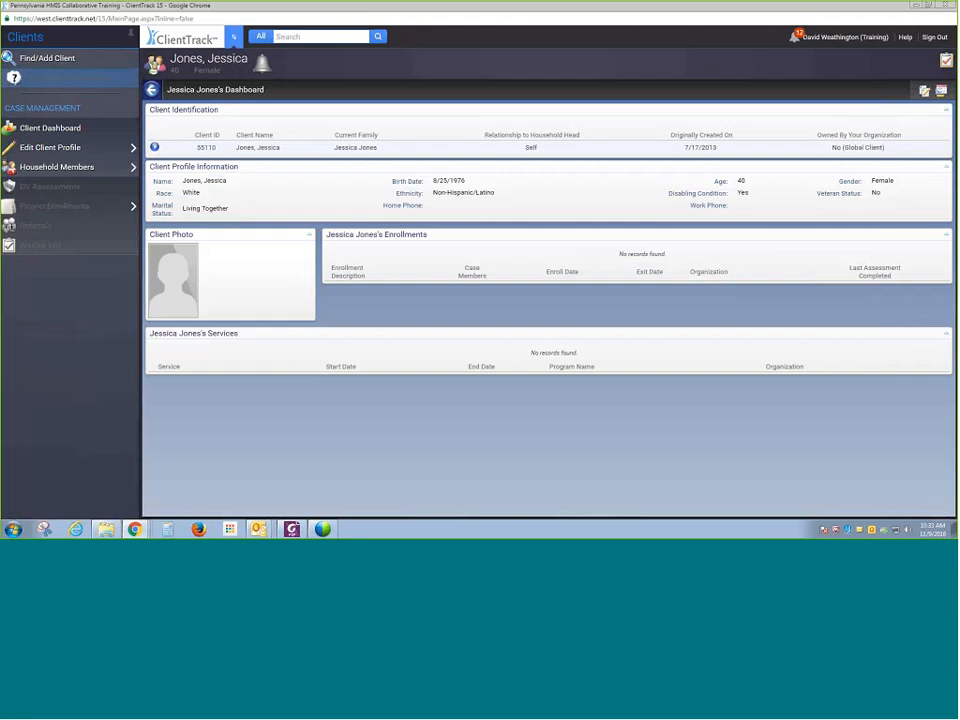
click(156, 147)
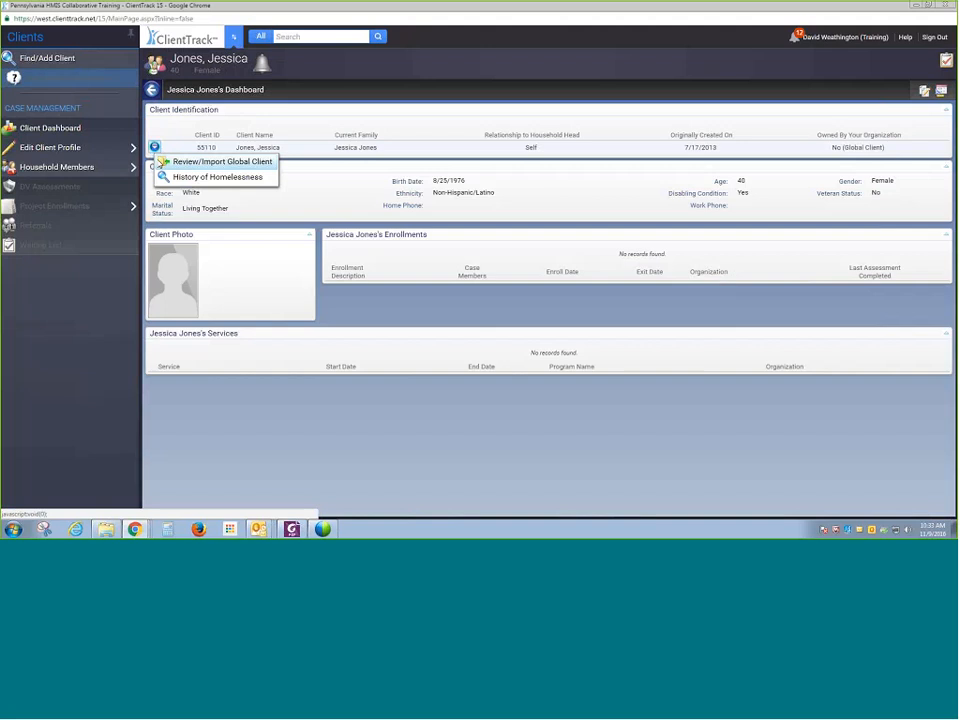
click(161, 162)
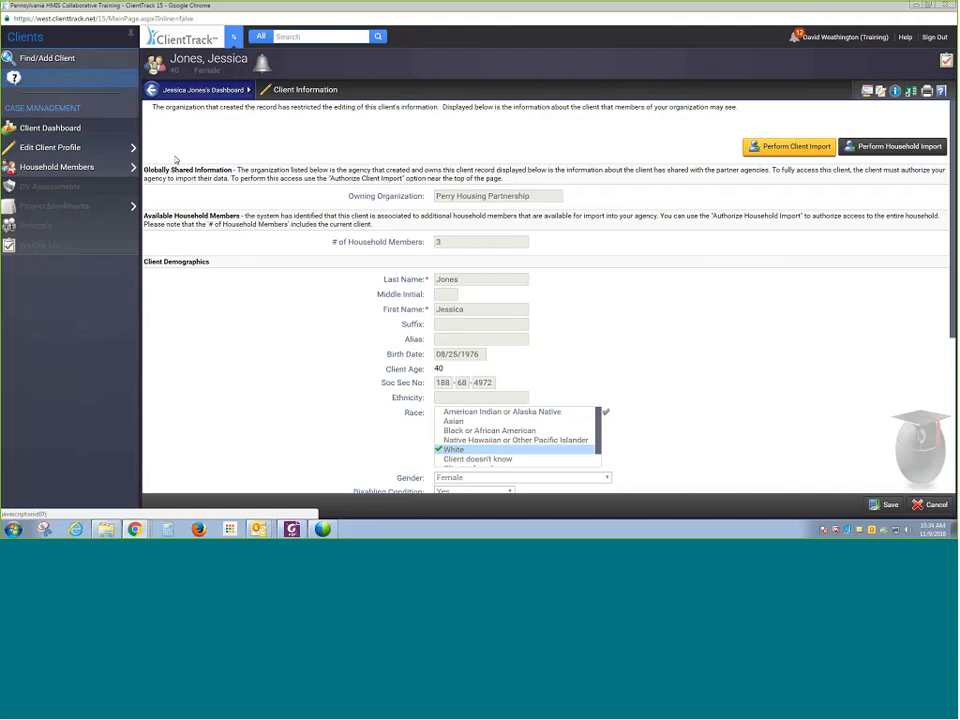
scroll(305, 275, down, 3)
scroll(314, 268, up, 3)
click(780, 147)
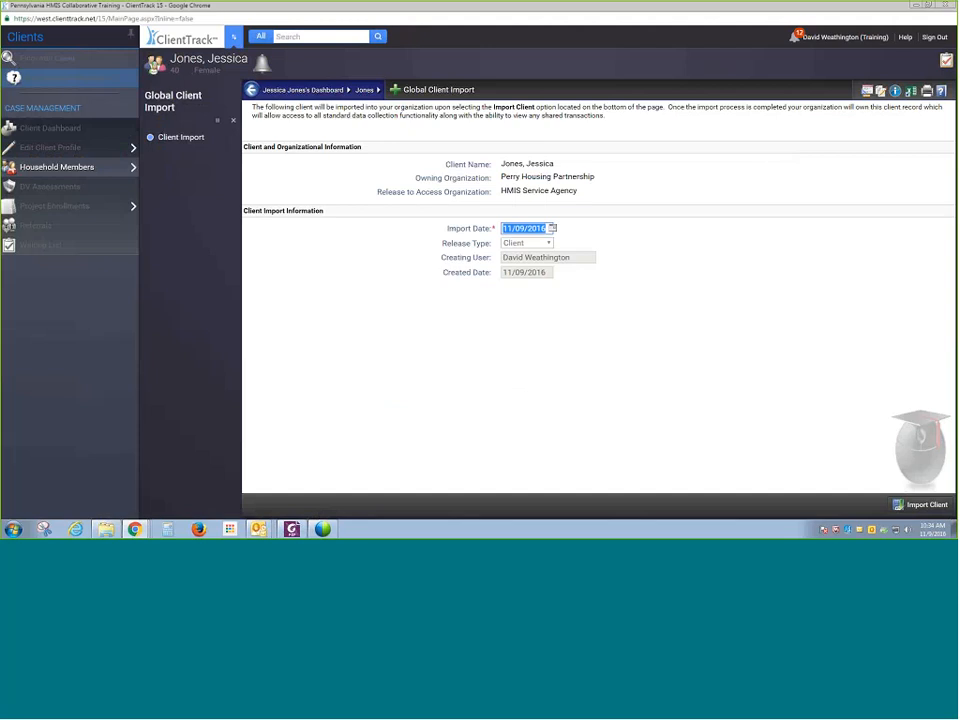
click(898, 505)
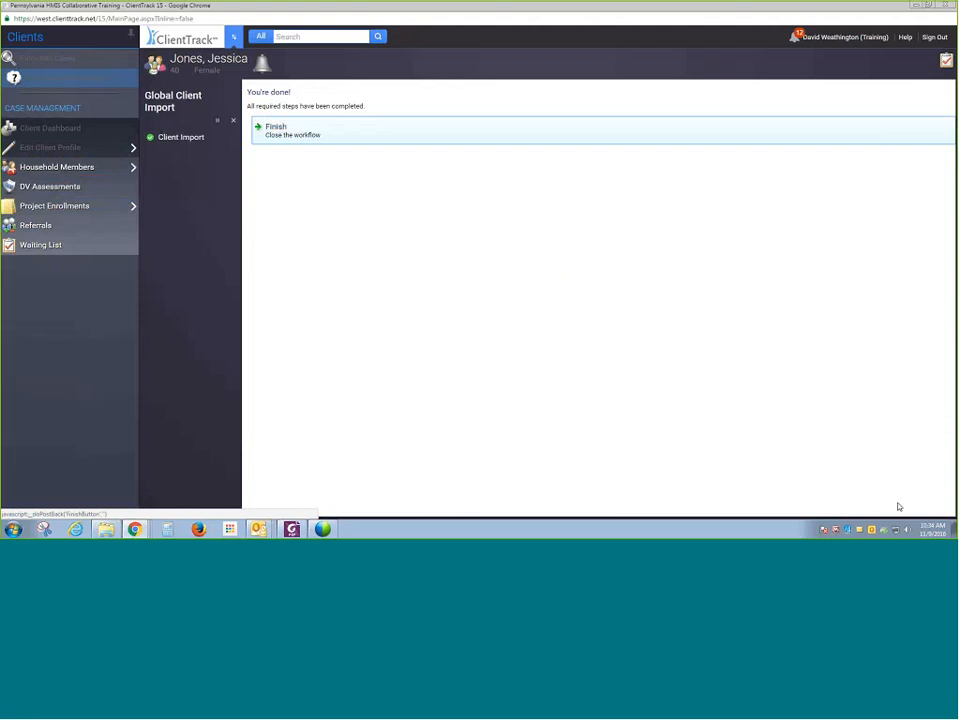
click(447, 141)
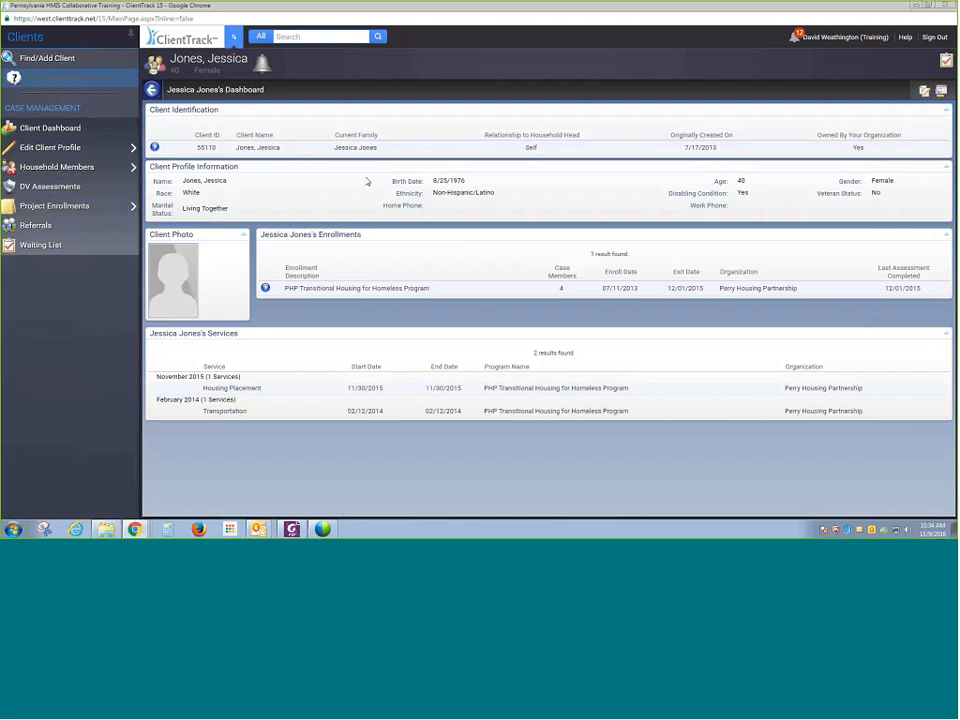
- View the imported client's project enrollments and the client profile options
click(88, 205)
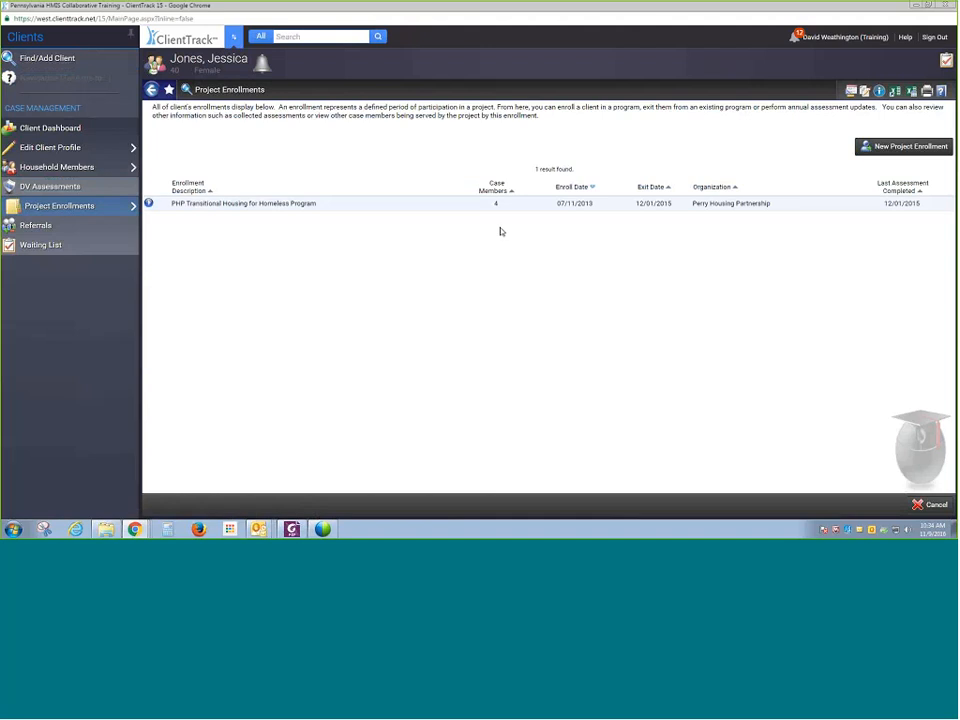
mouse_move(72, 209)
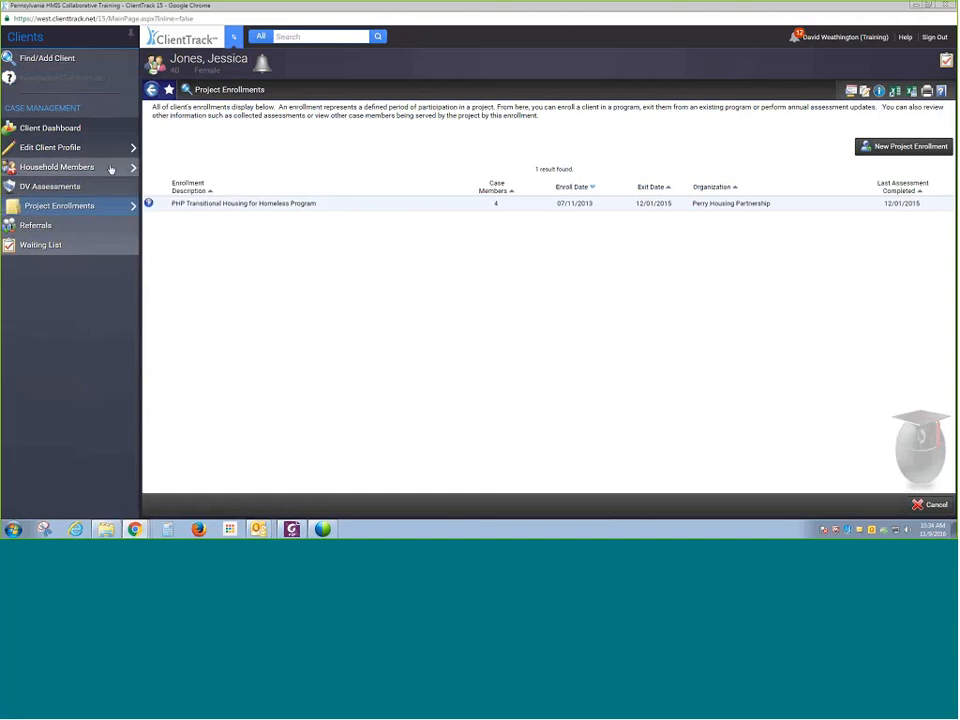
mouse_move(113, 146)
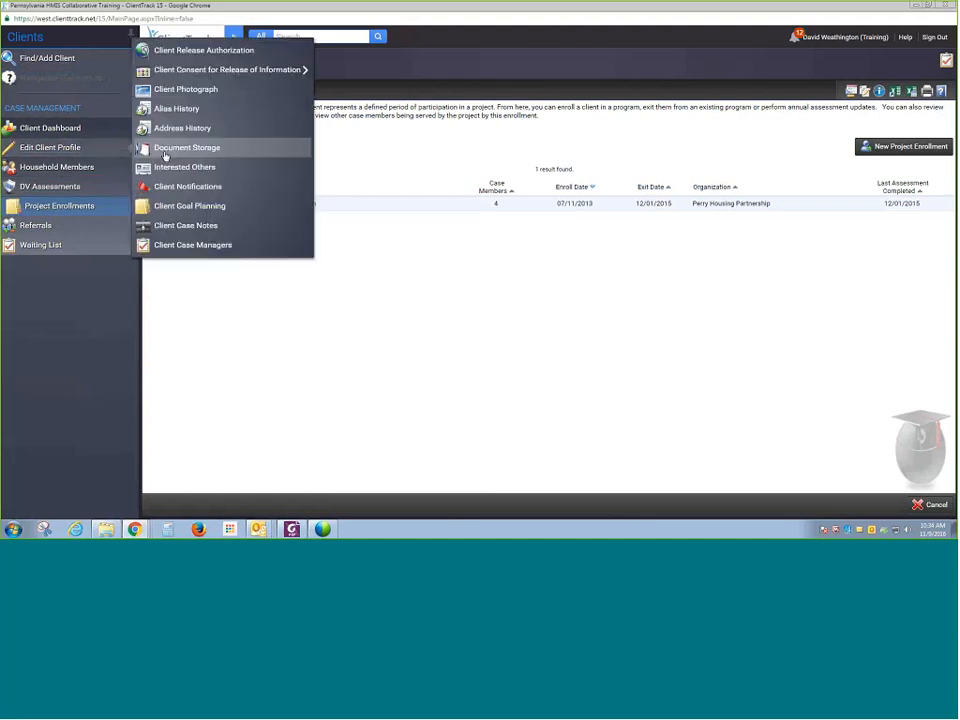
mouse_move(176, 78)
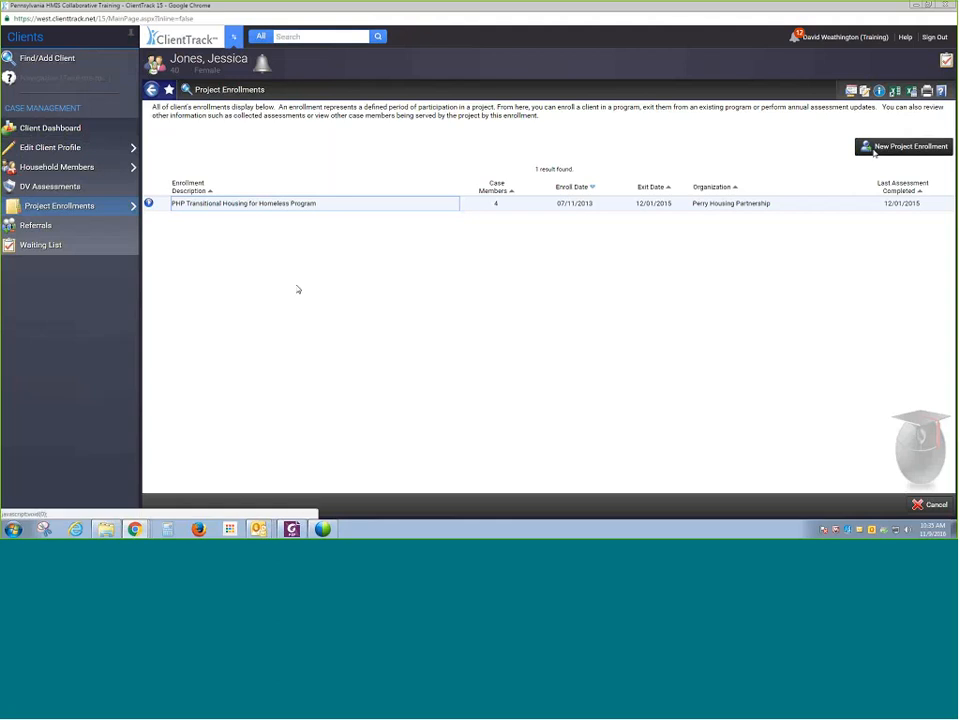
- Search for a client with first name Johnny, middle initial P and last name Smith
click(62, 60)
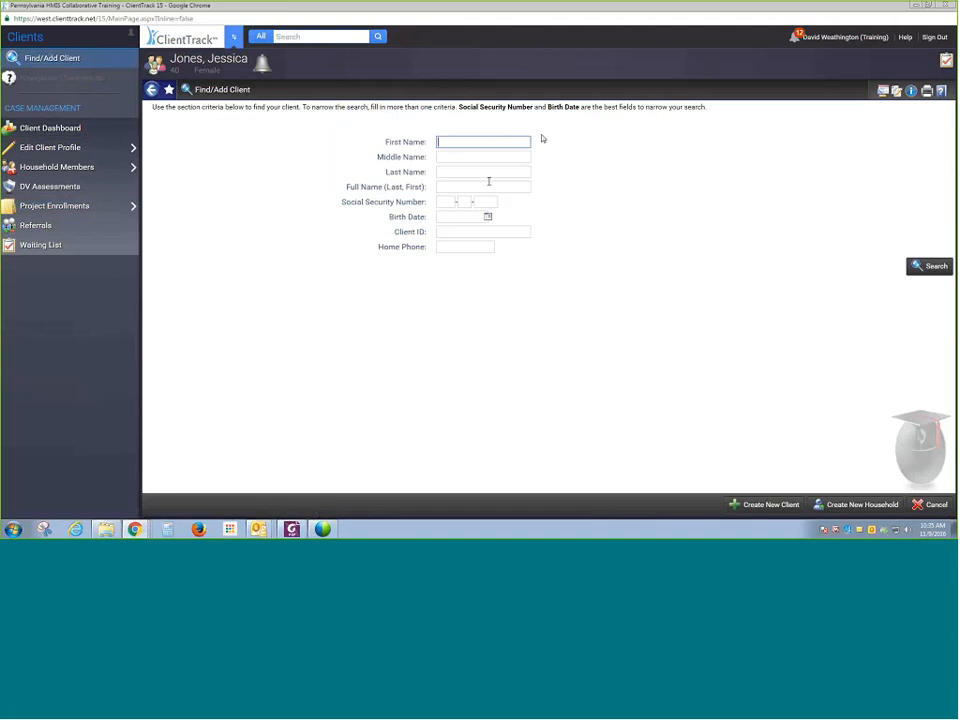
text(Johnny)
key(Tab)
key(Tab)
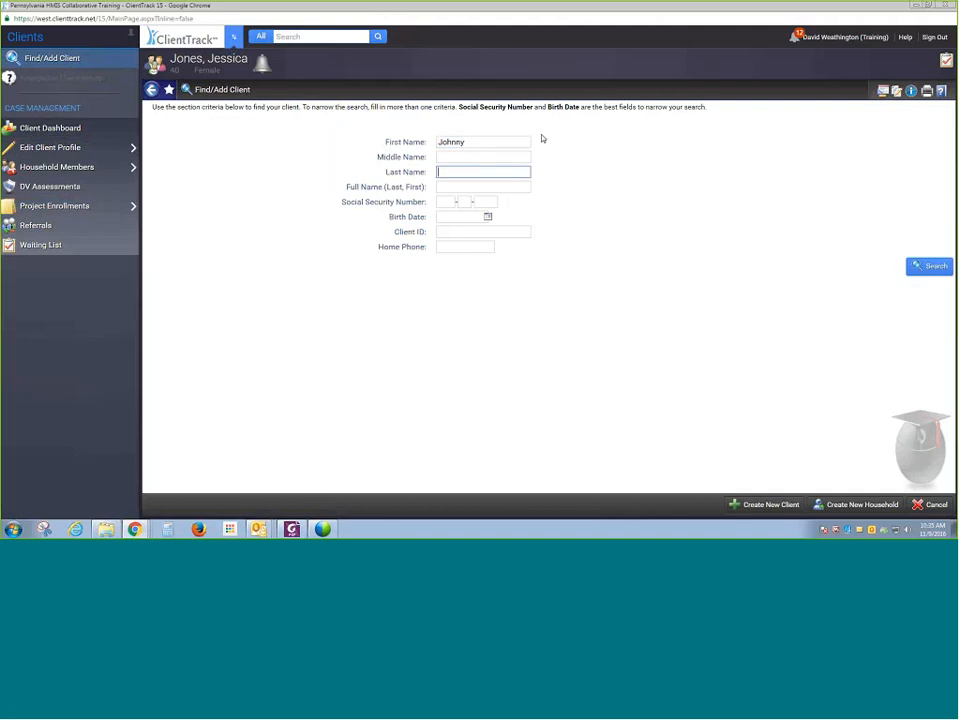
text(Smith)
key(shift+Tab)
text(p)
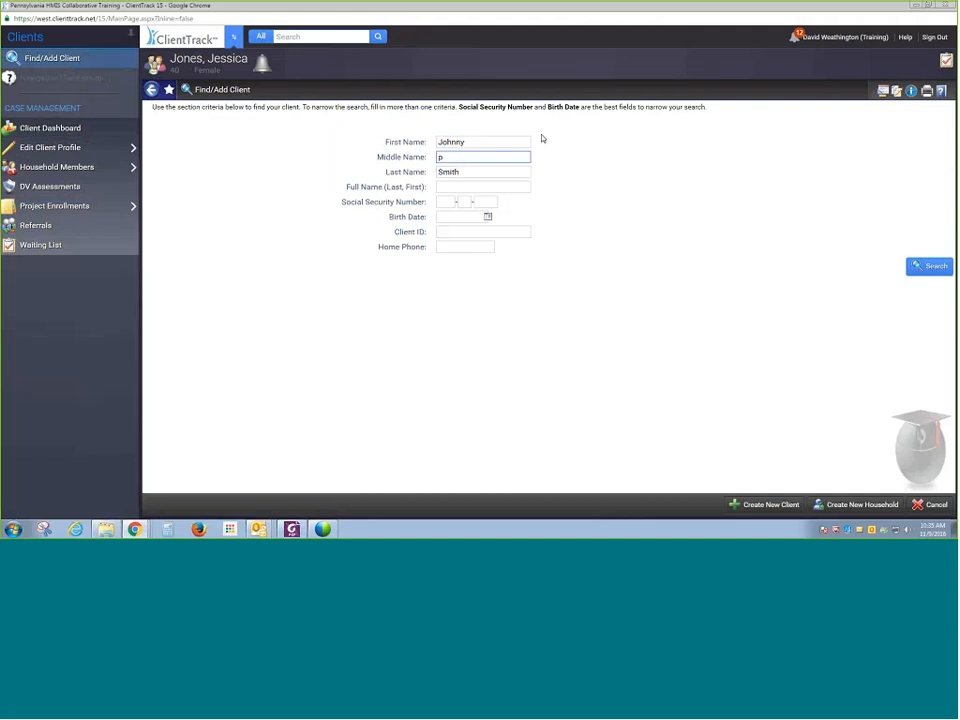
key(BackSpace)
text(P)
click(928, 266)
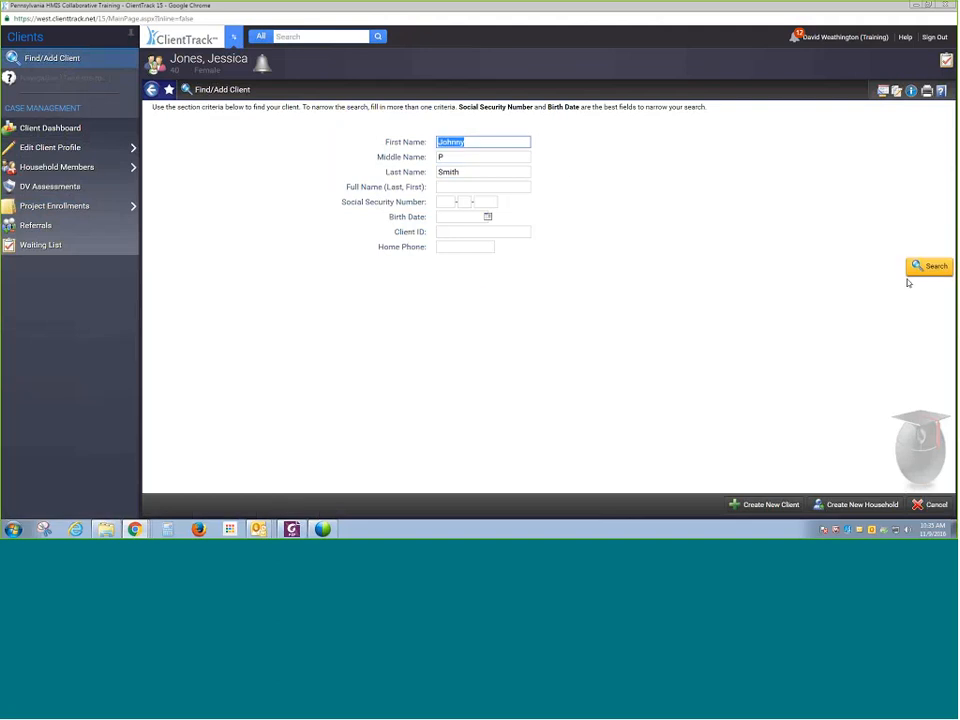
- Create a new household with Johnny P Smith as head, completing the profile and contact pages and finishing despite possible duplicates
click(847, 505)
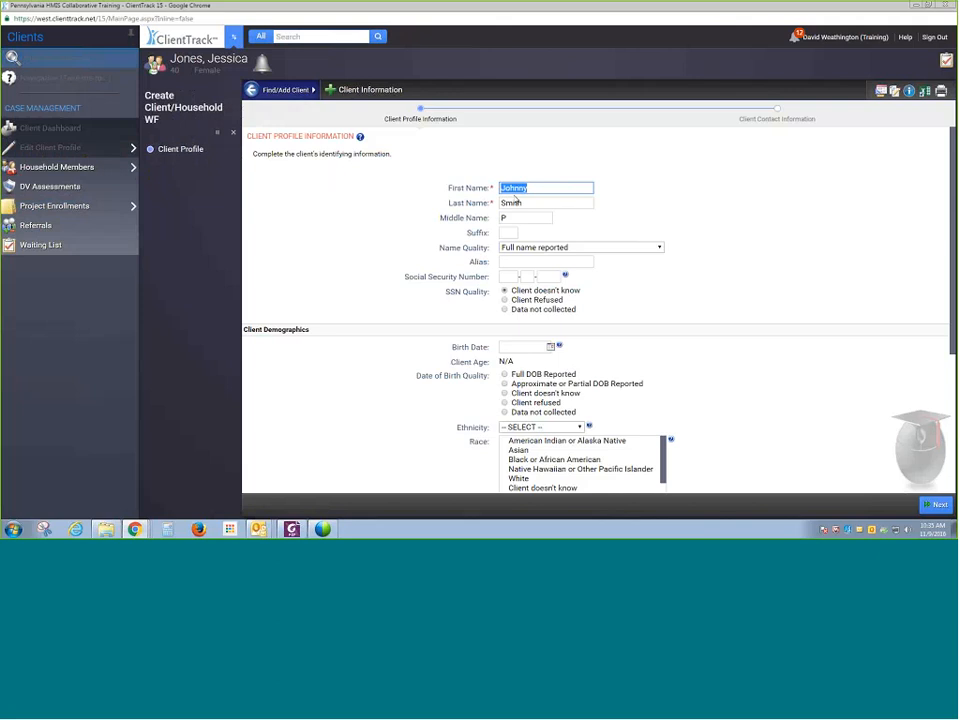
scroll(600, 265, down, 1)
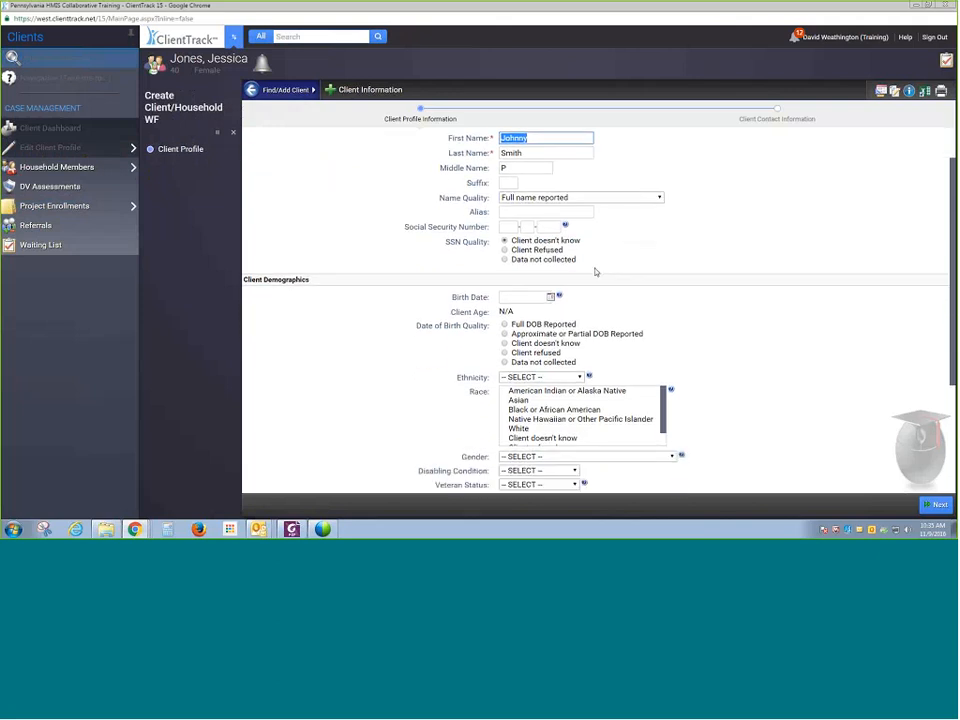
scroll(595, 271, down, 1)
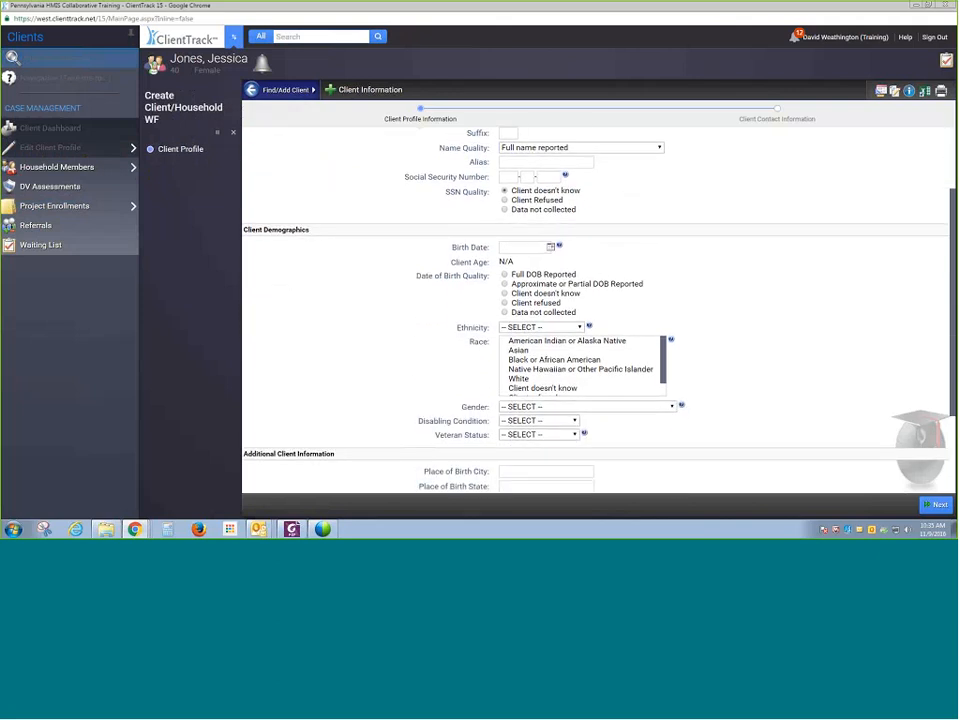
scroll(751, 362, down, 3)
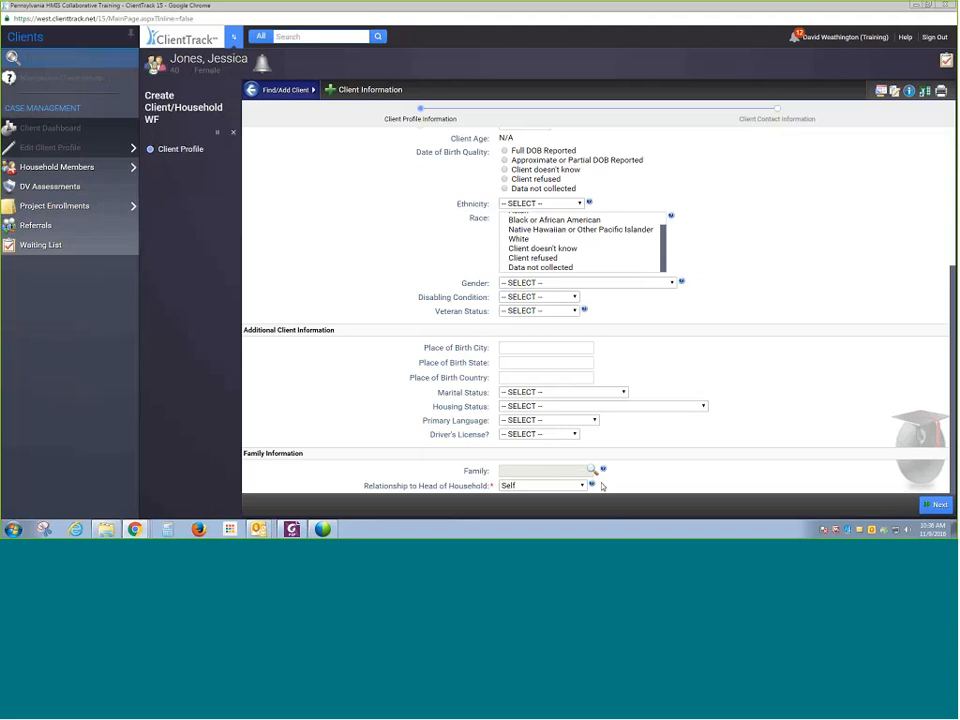
click(935, 504)
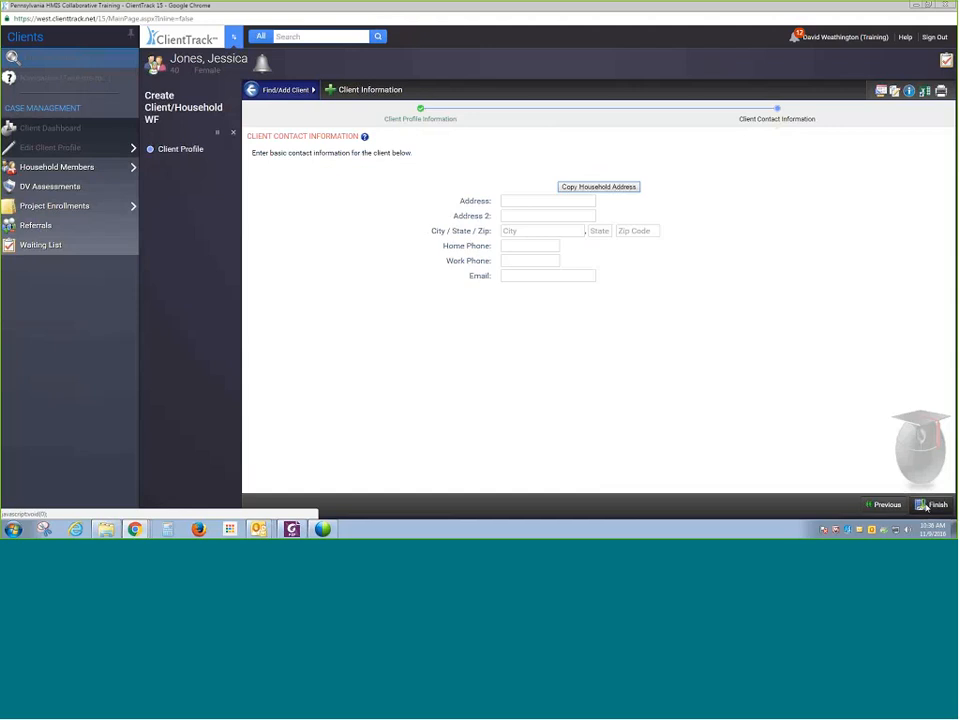
click(929, 504)
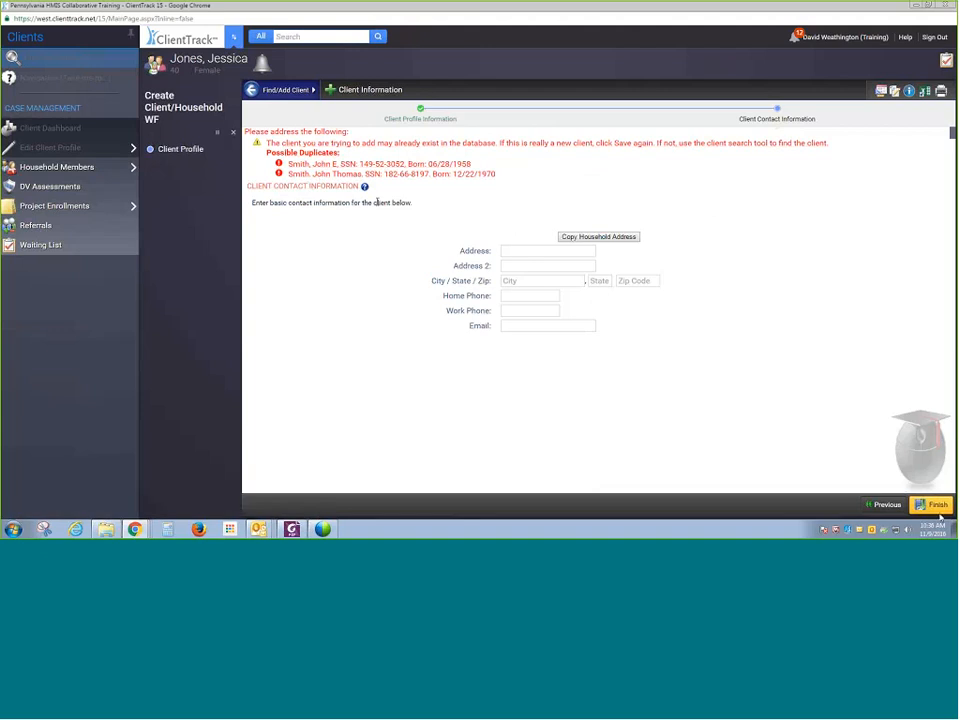
click(925, 503)
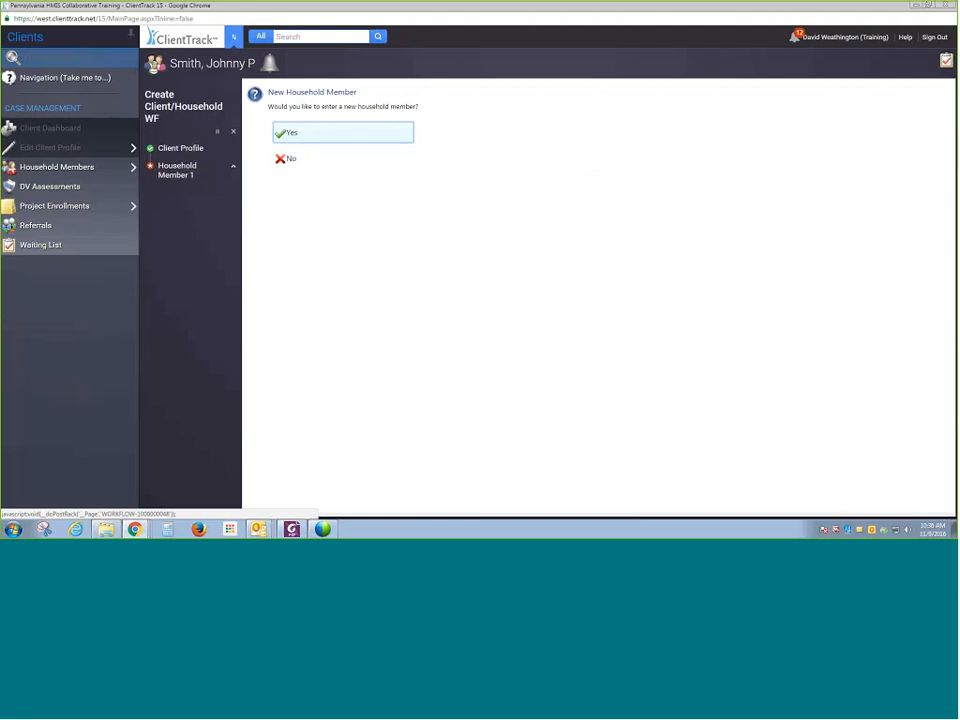
click(362, 138)
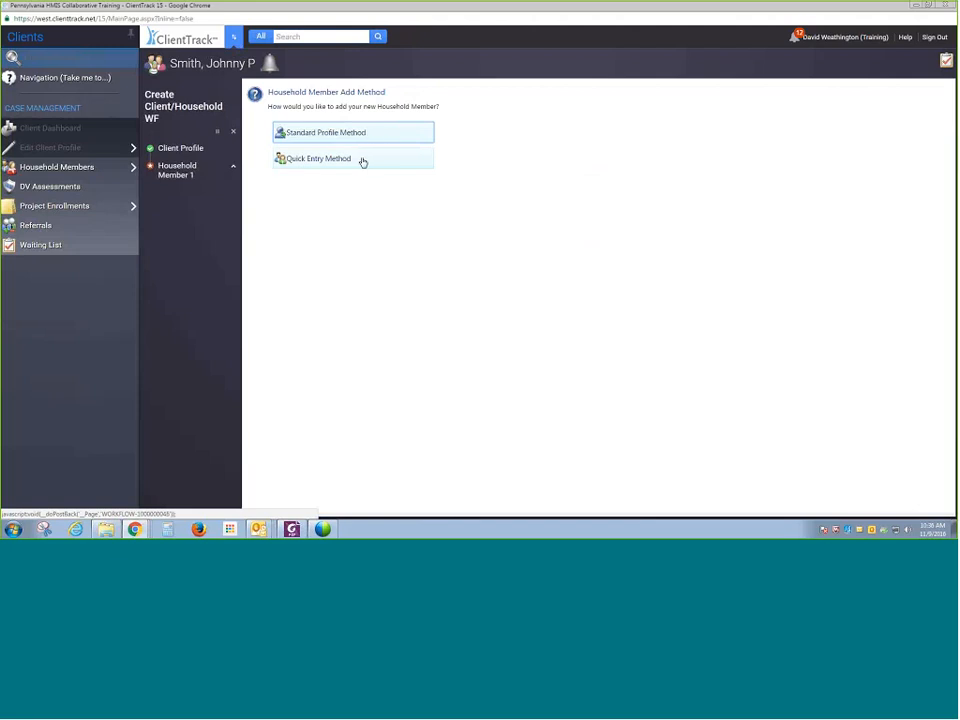
click(363, 162)
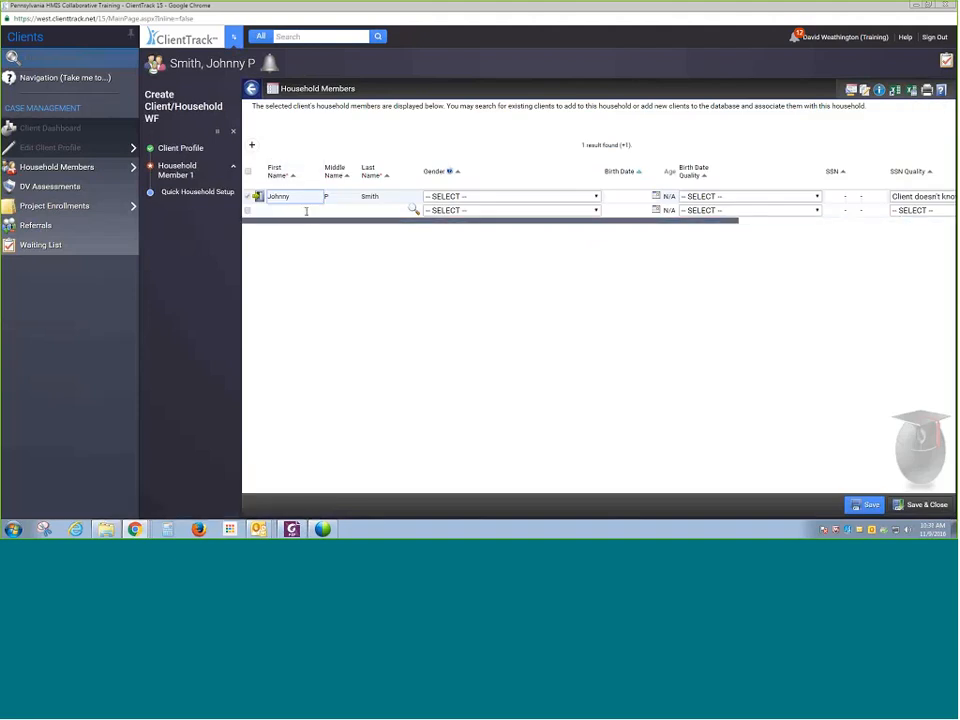
click(306, 210)
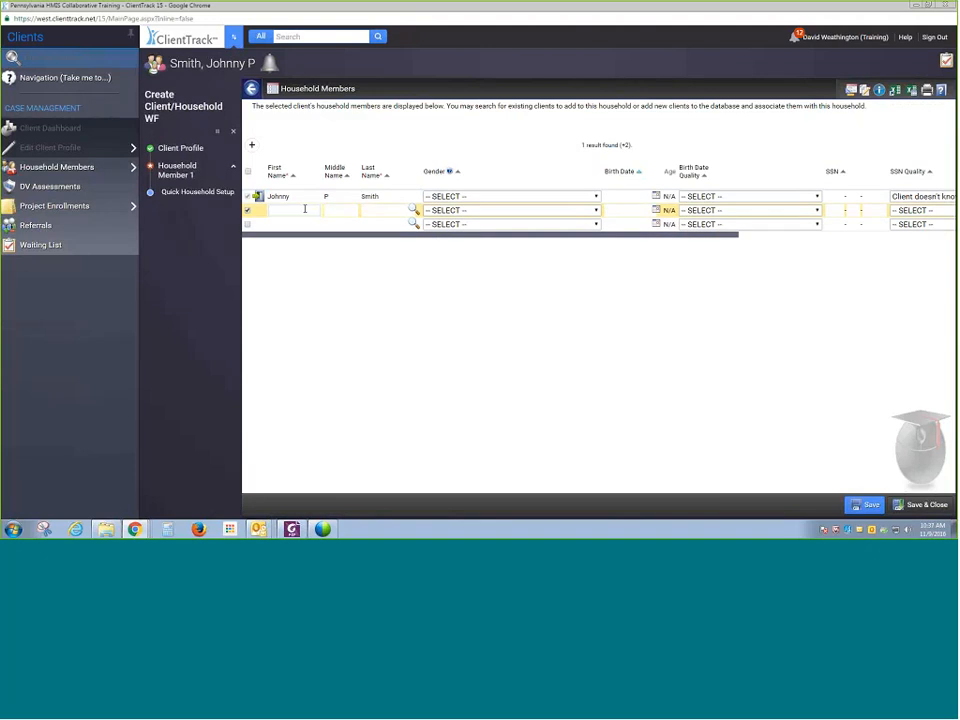
key(Tab)
key(Tab)
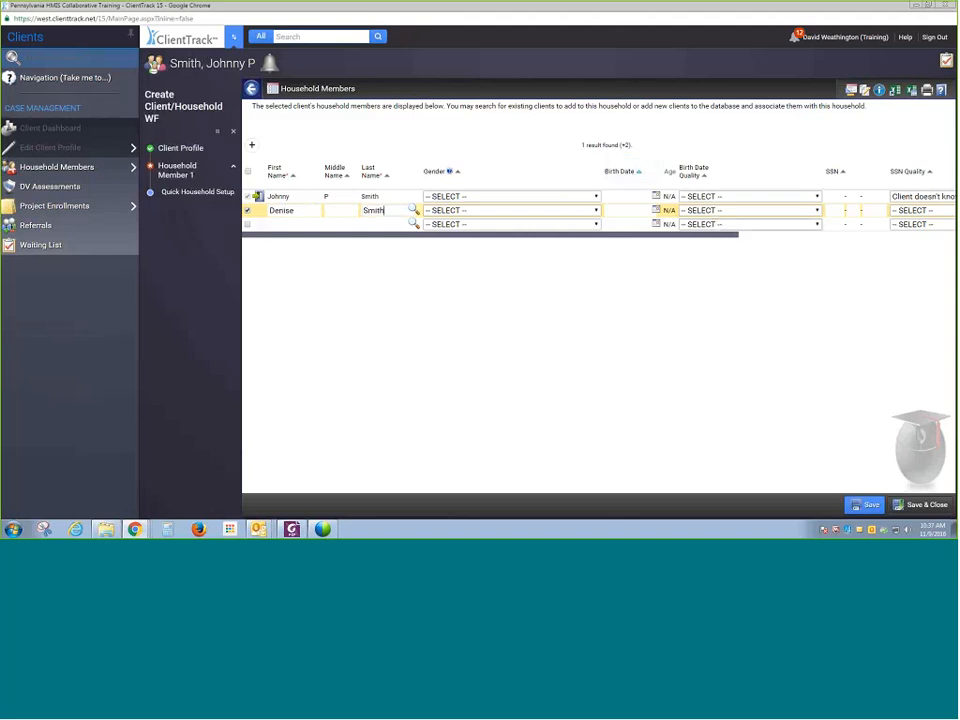
- Close the client search and set Denise's relationship to head of household as Spouse
click(707, 237)
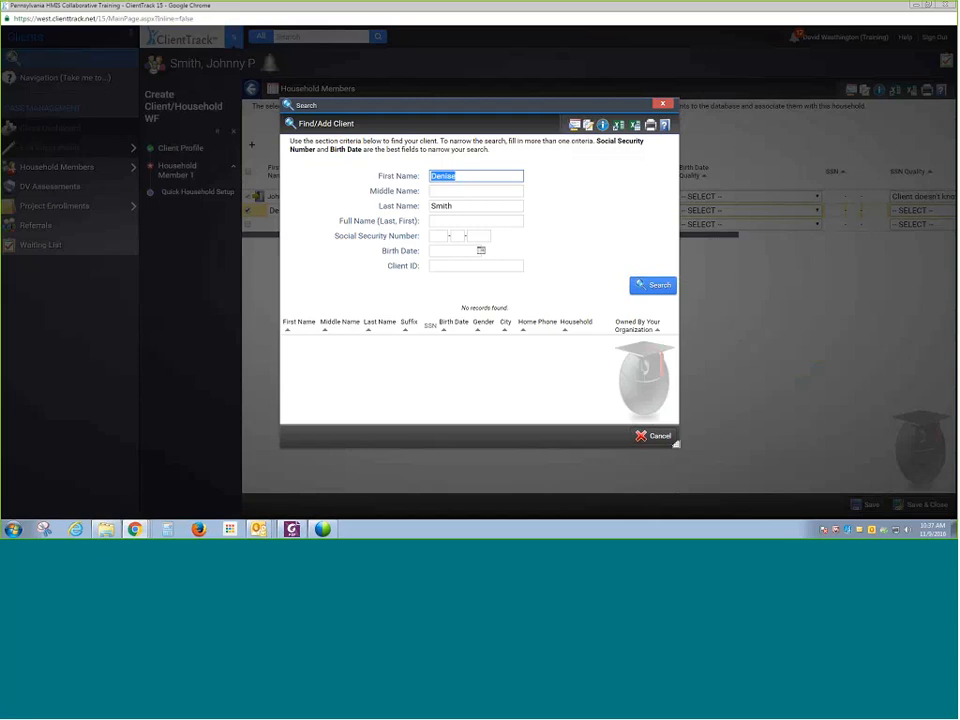
click(661, 104)
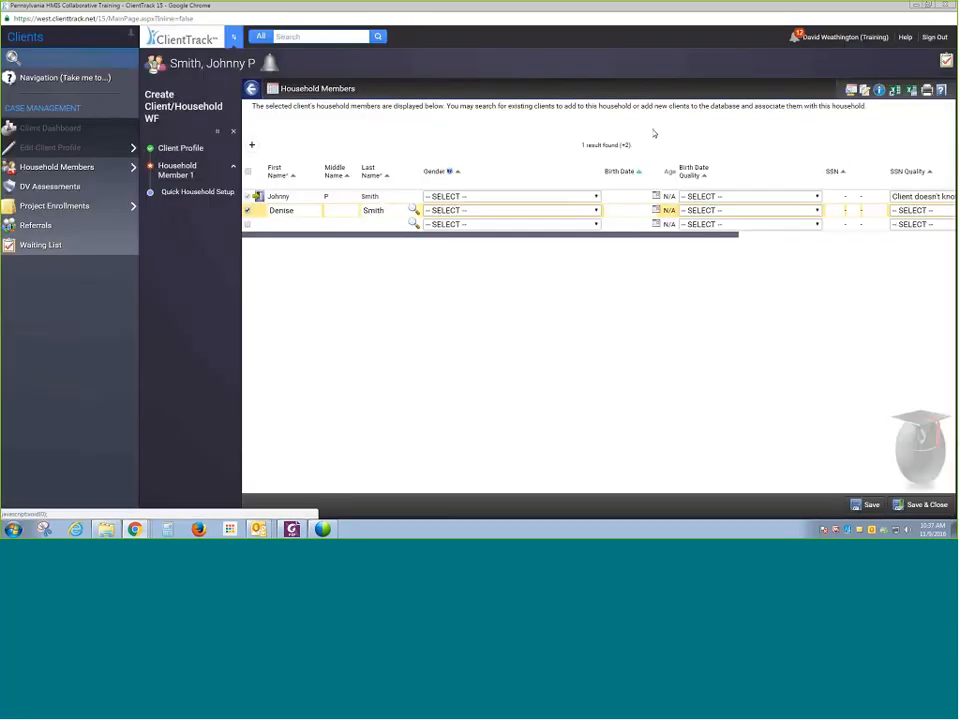
drag(728, 235, 929, 228)
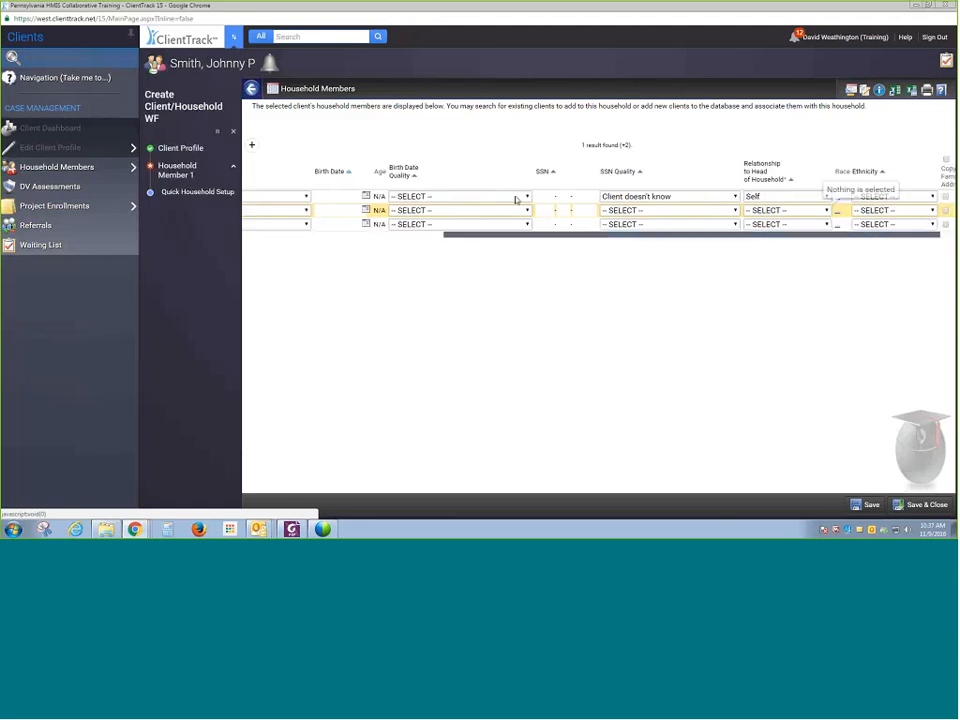
click(814, 211)
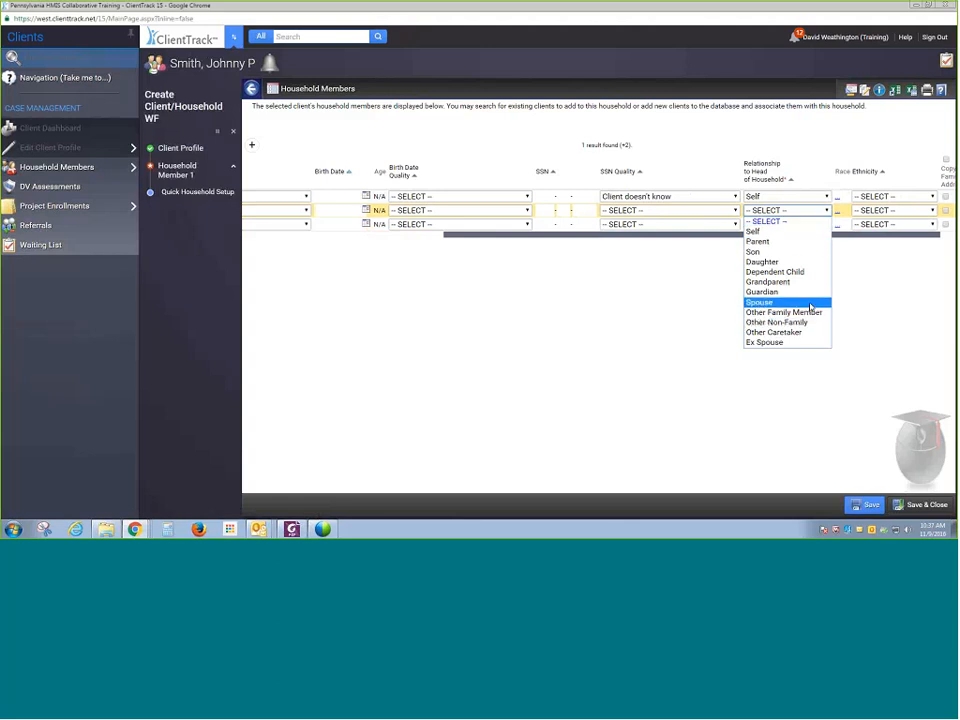
click(810, 303)
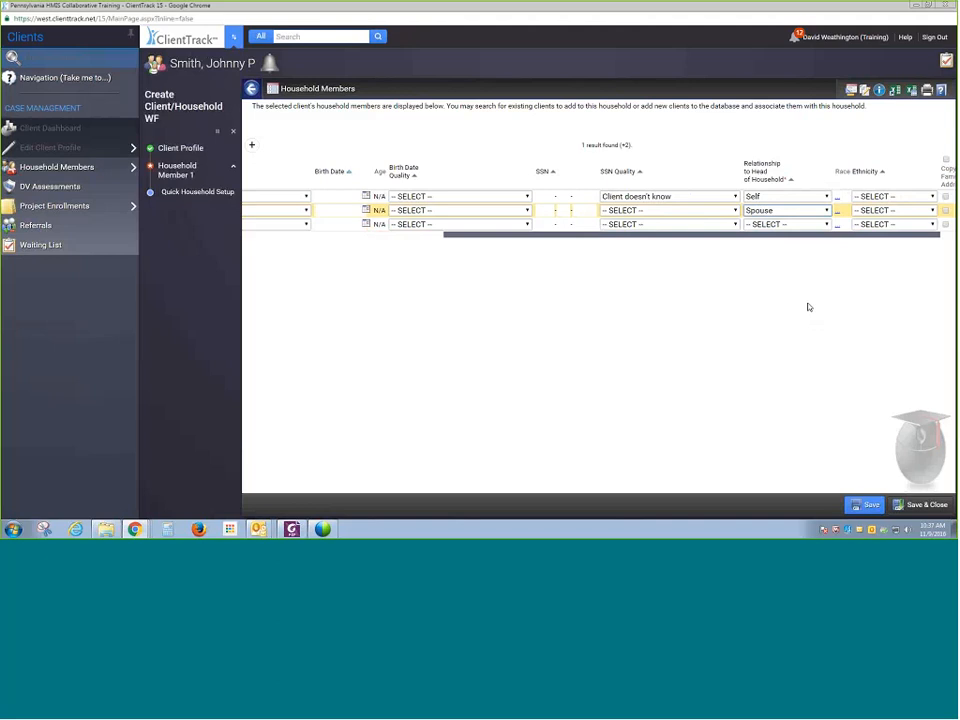
drag(613, 237, 407, 249)
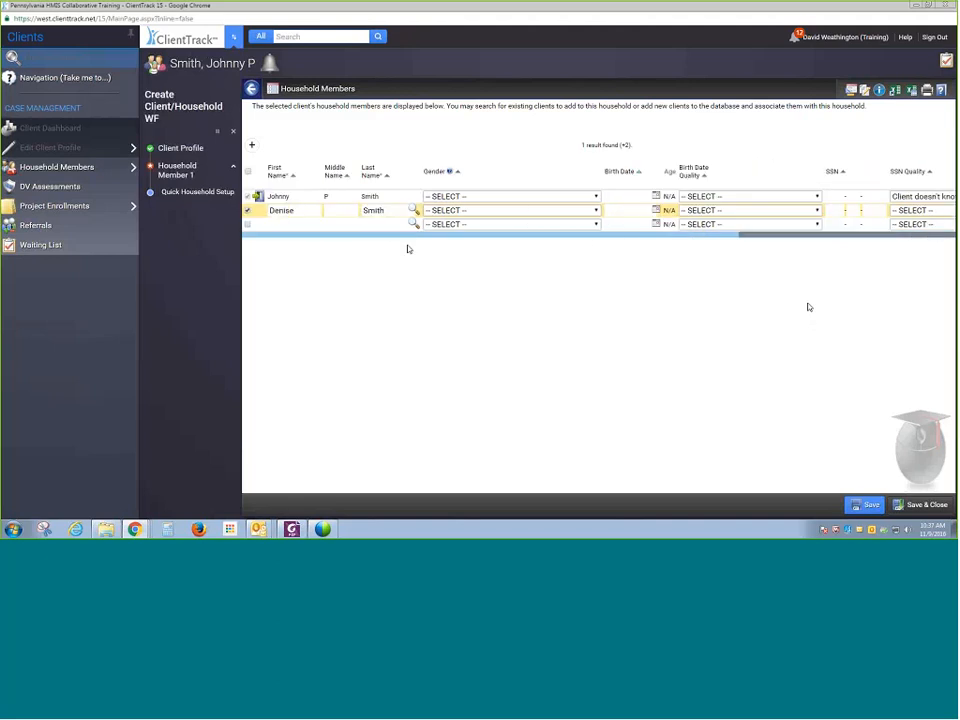
- Add John Patrick Smith as another household member row, closing the client search that appears
click(272, 224)
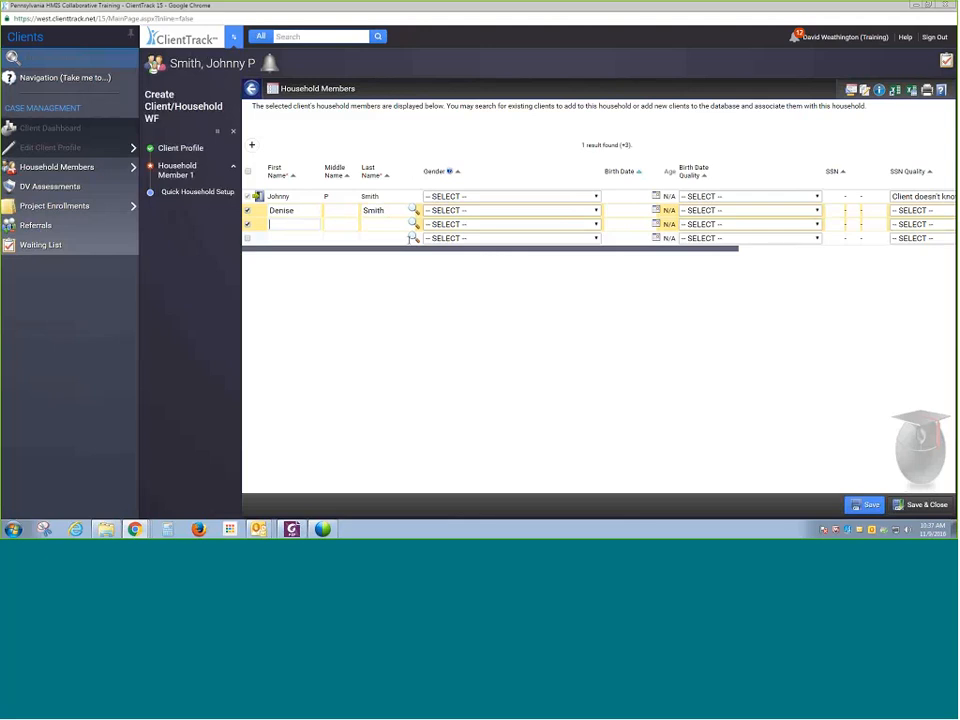
text(joh)
key(BackSpace)
key(BackSpace)
key(BackSpace)
text(John)
key(Tab)
key(Tab)
text(Smith)
key(Tab)
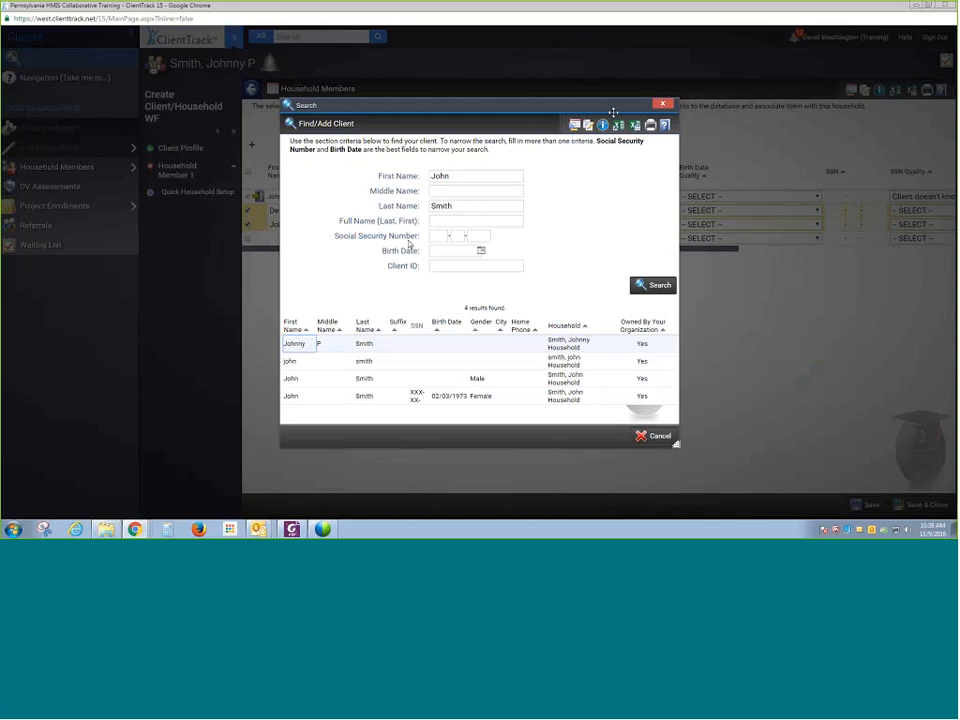
click(662, 104)
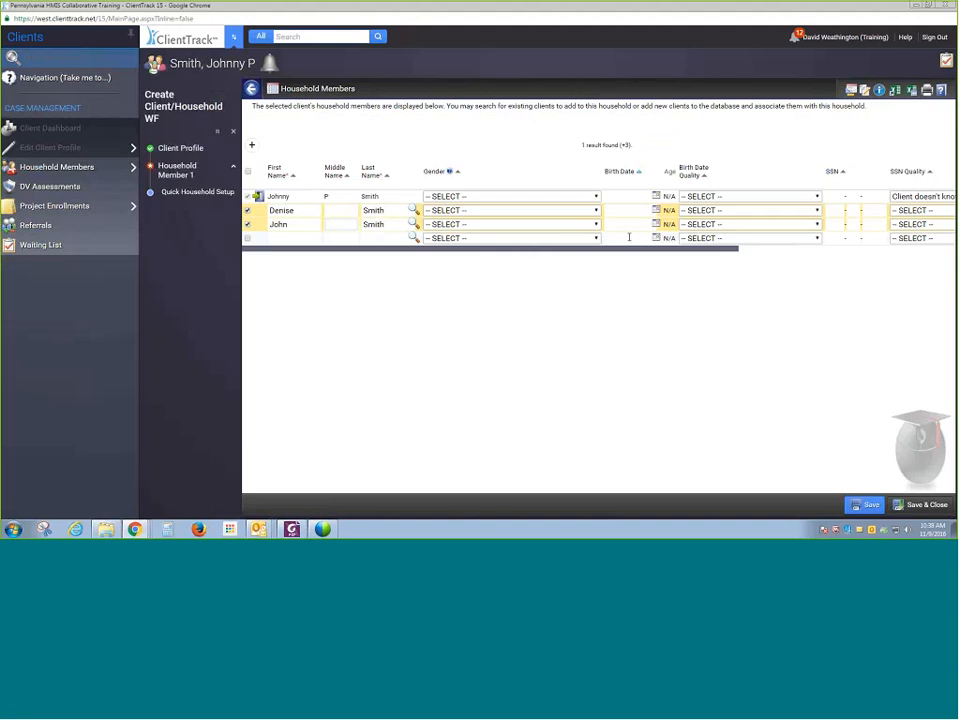
text(Patrick)
- Set John's relationship to head of household as Son
drag(692, 249, 912, 248)
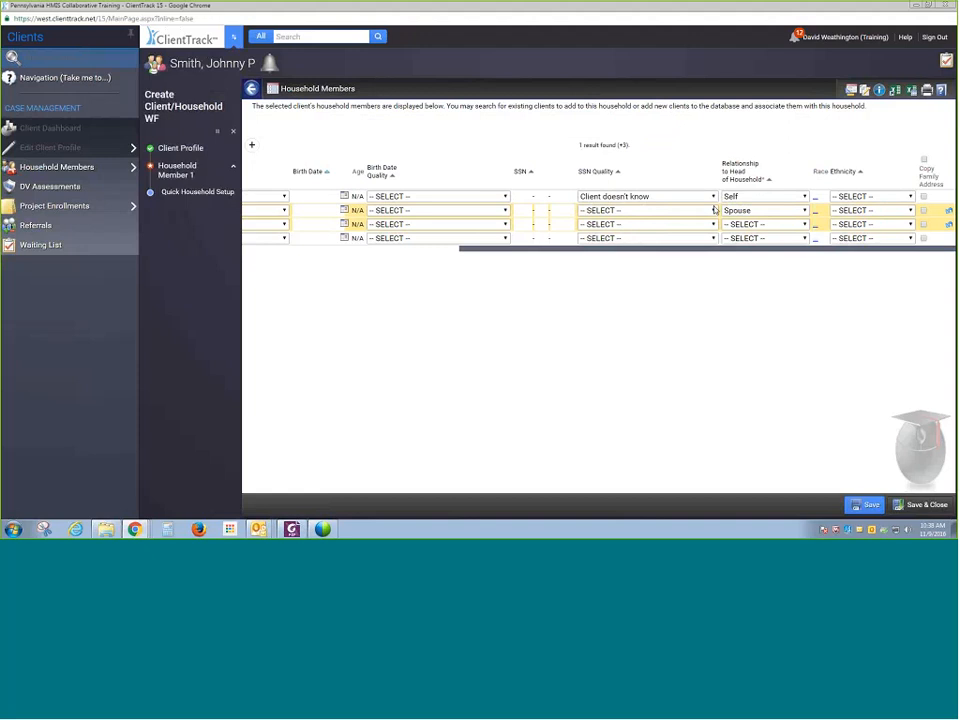
click(771, 225)
click(769, 265)
drag(720, 251, 512, 271)
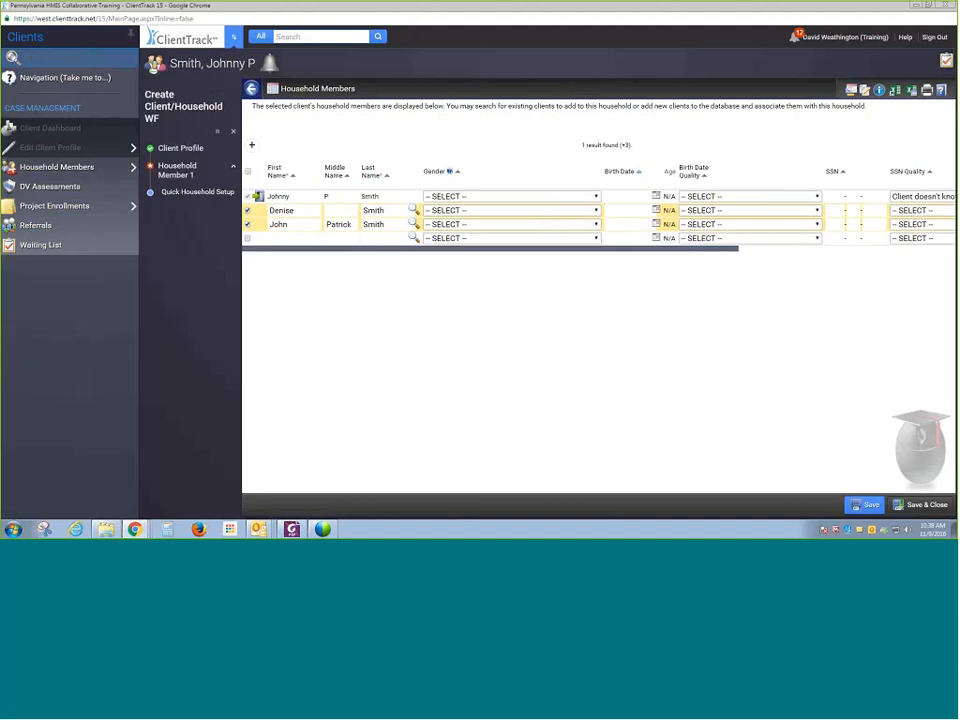
drag(512, 253, 729, 263)
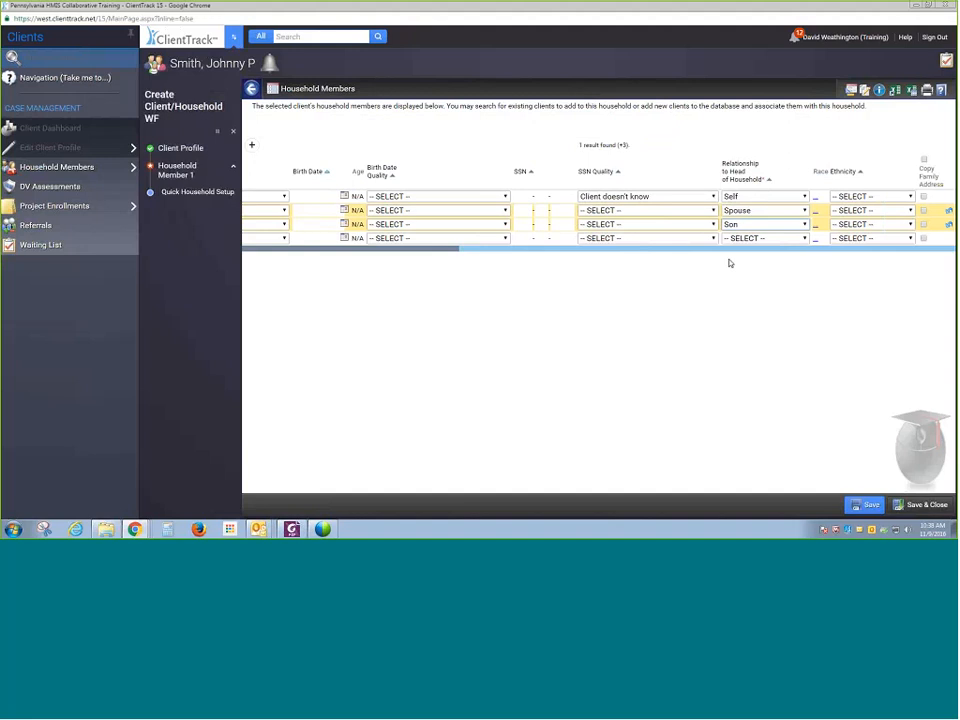
drag(649, 259, 450, 257)
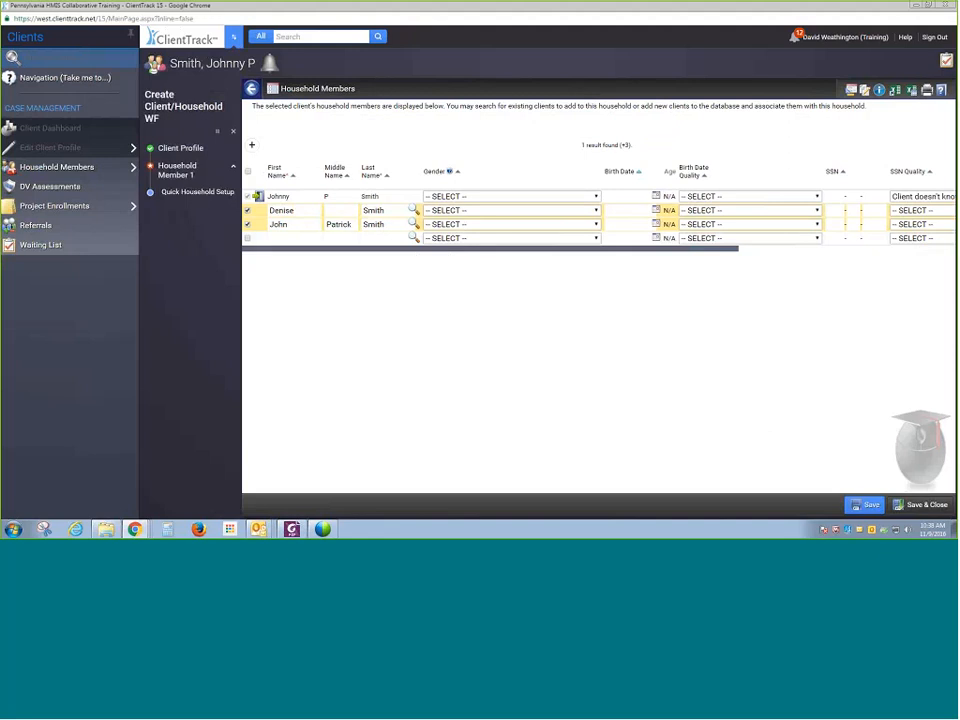
- Save the household members, saving again past the possible duplicate warnings, and close the workflow
click(866, 504)
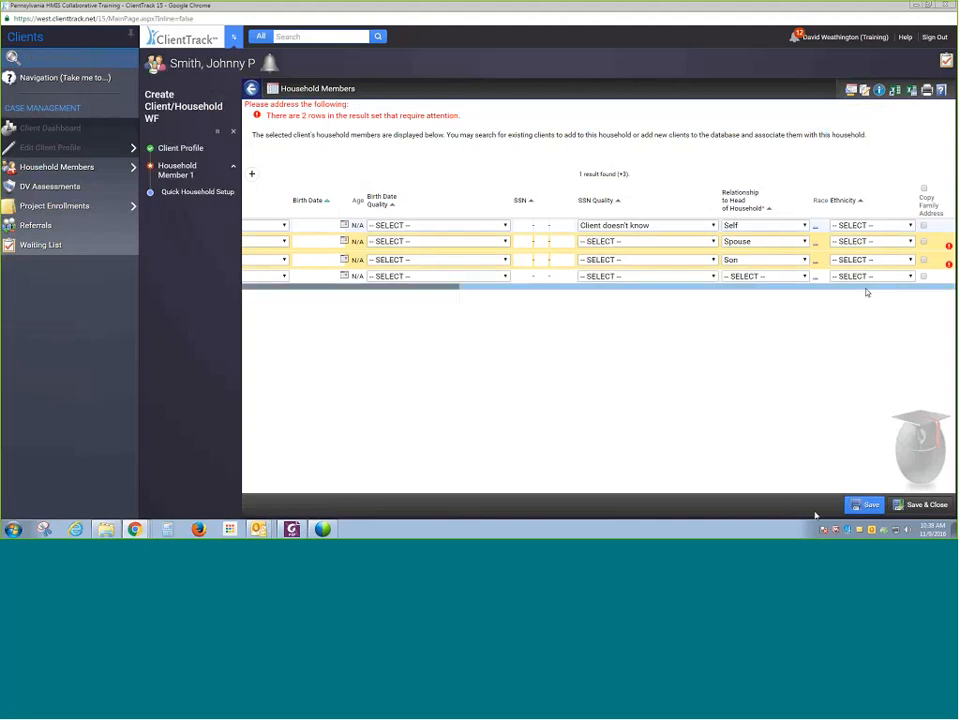
mouse_move(948, 247)
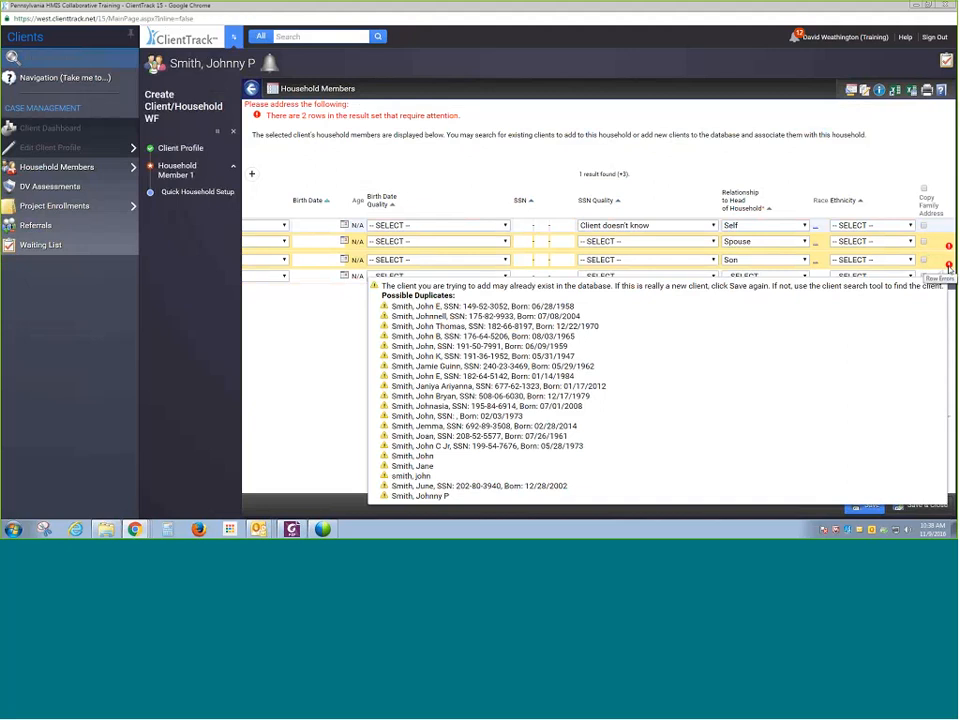
right_click(949, 265)
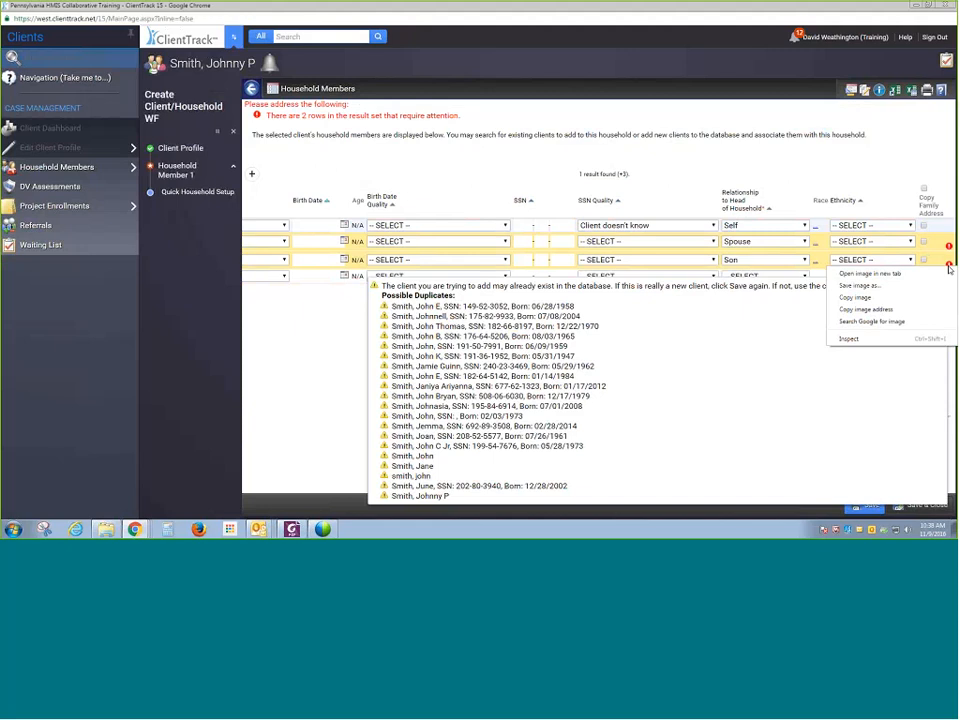
click(76, 449)
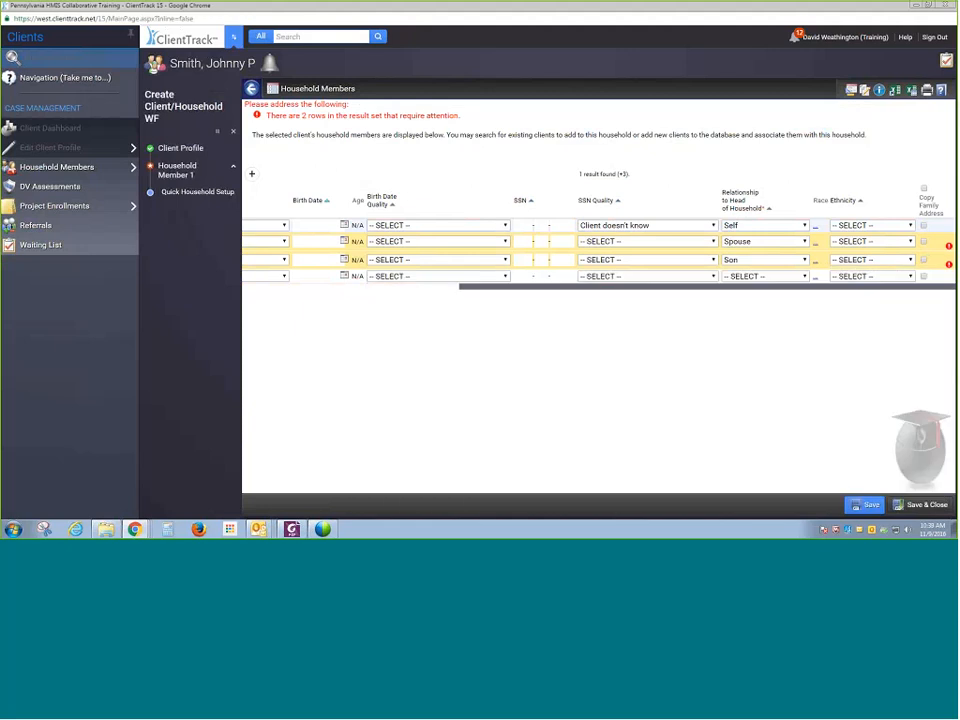
click(858, 504)
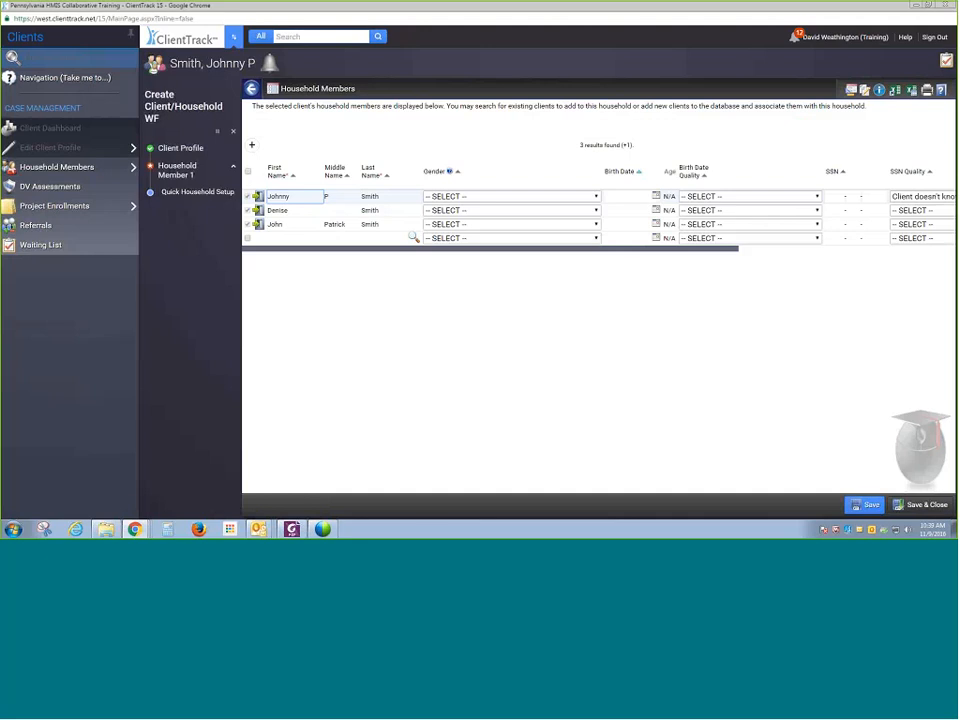
click(880, 506)
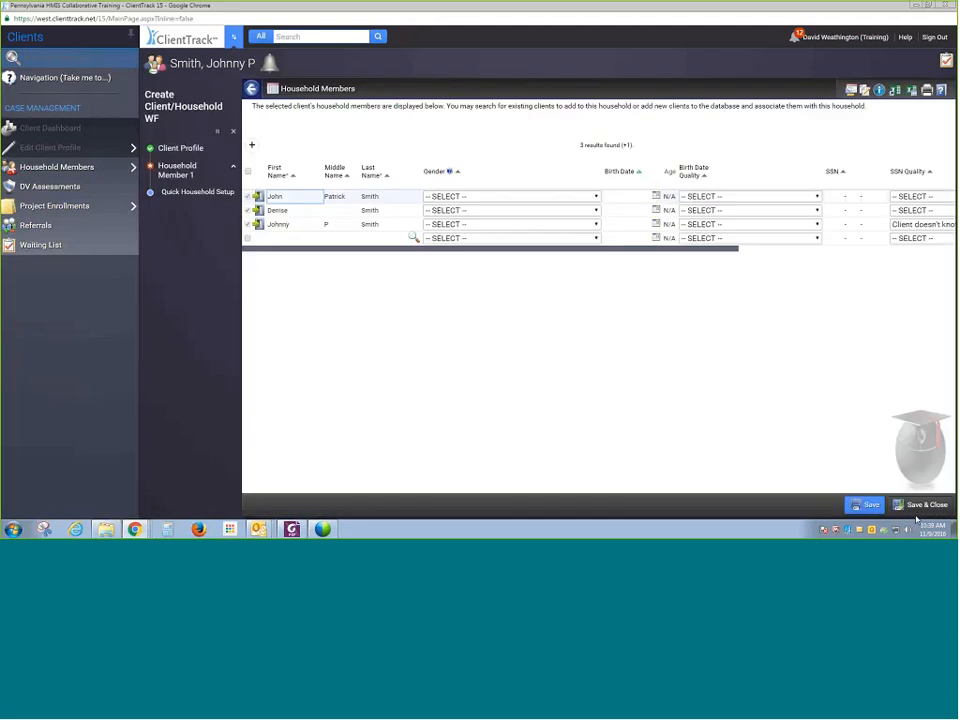
click(921, 505)
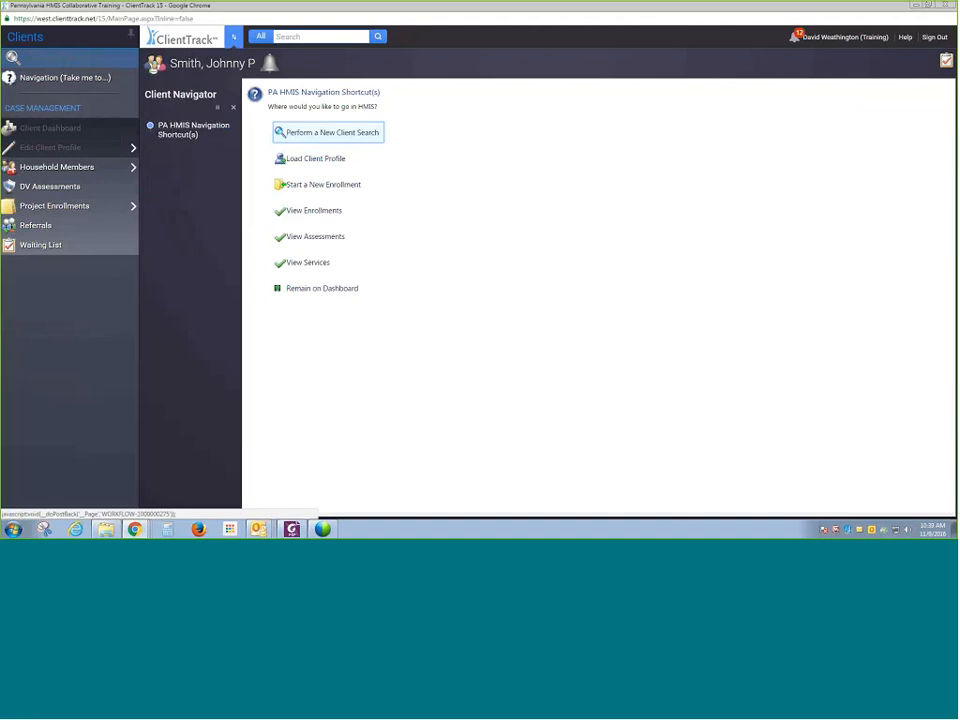
- Start a new project enrollment for Johnny without editing household members and answer No to Domestic Violence Survivor
click(94, 207)
click(94, 209)
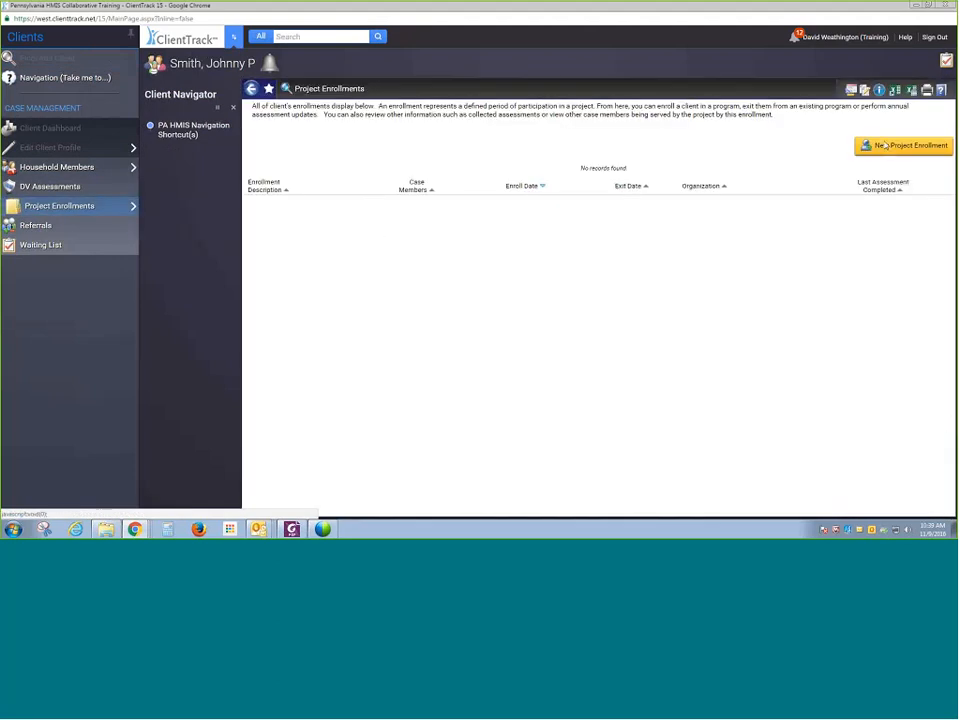
click(884, 146)
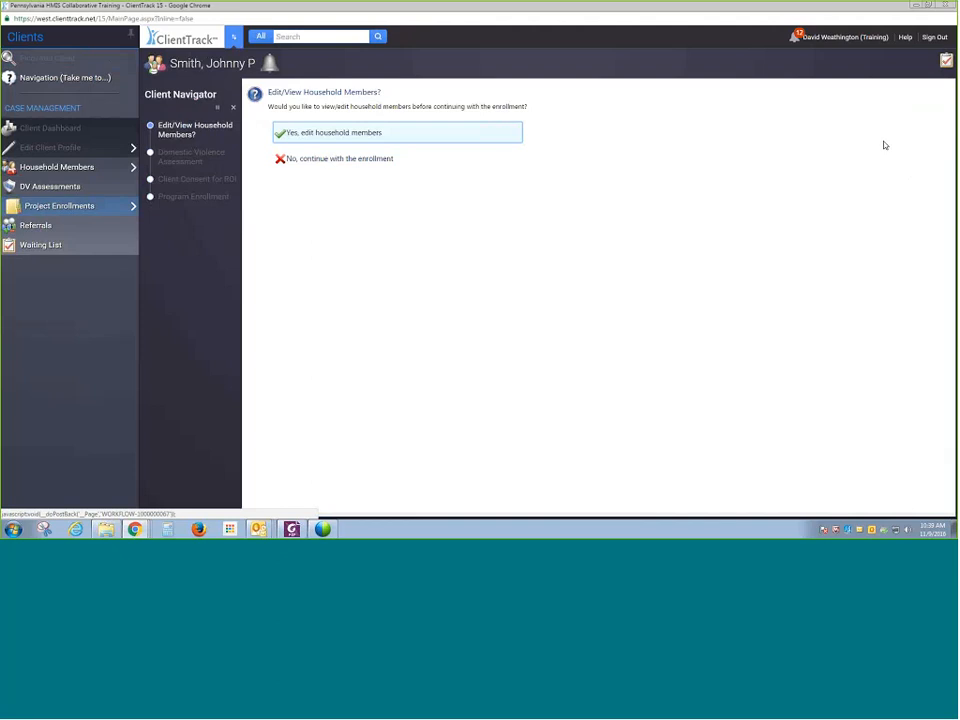
click(338, 162)
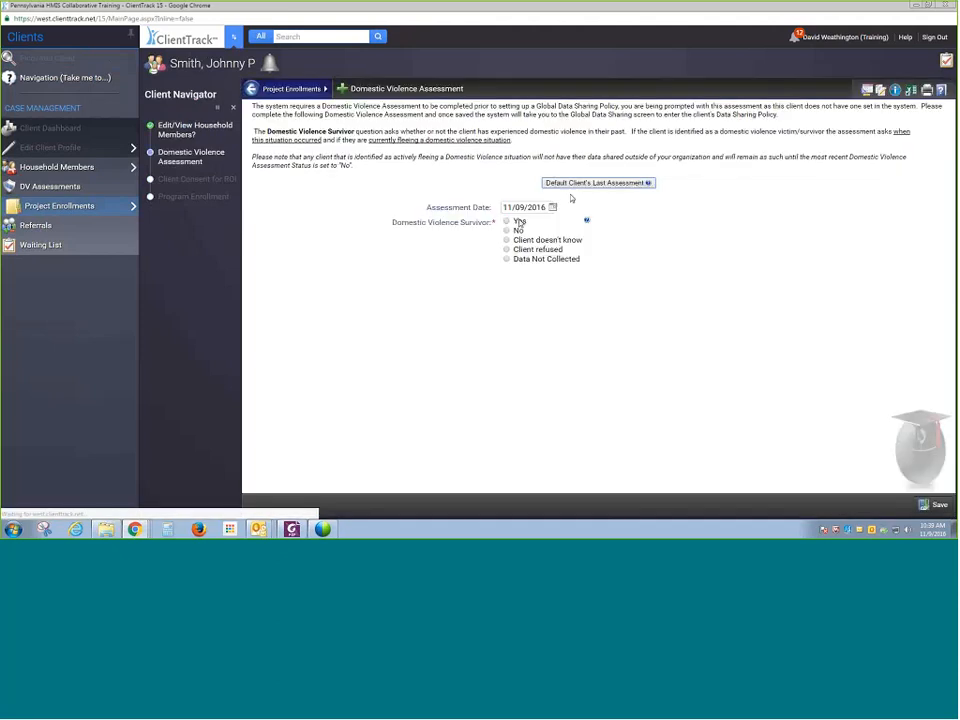
click(507, 230)
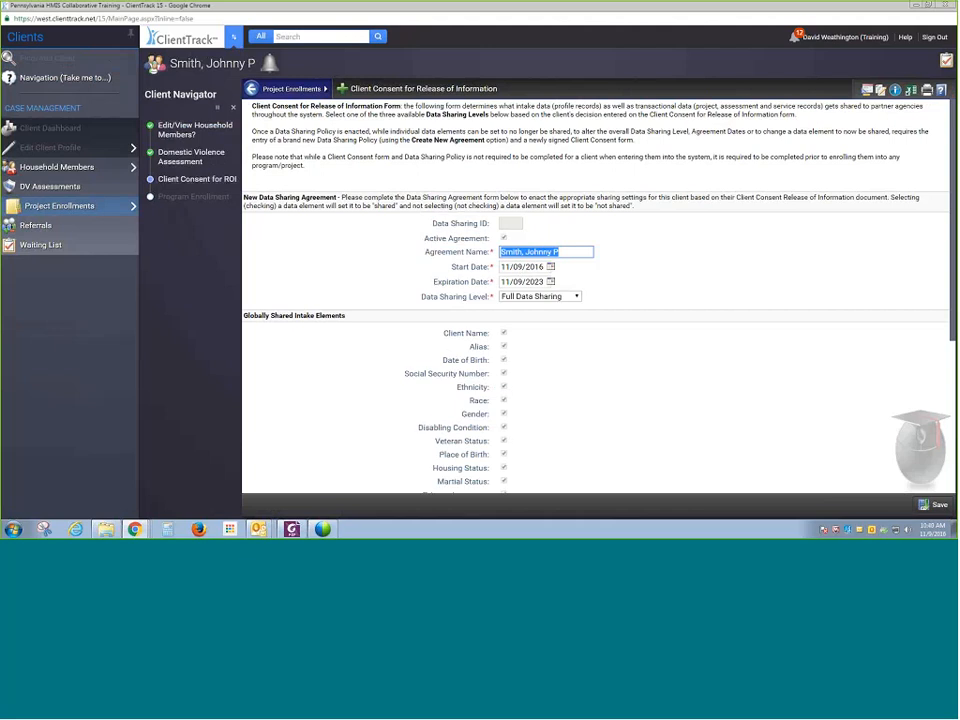
- Mark the data sharing agreement as signed and save the Client Consent for Release of Information
scroll(776, 429, down, 5)
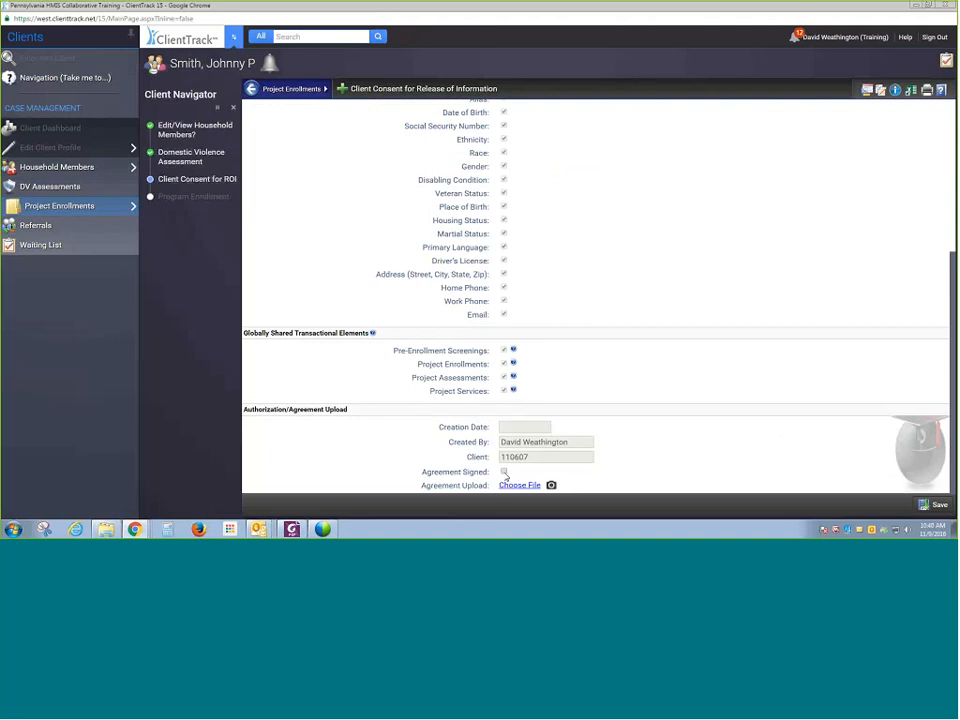
click(504, 472)
click(930, 505)
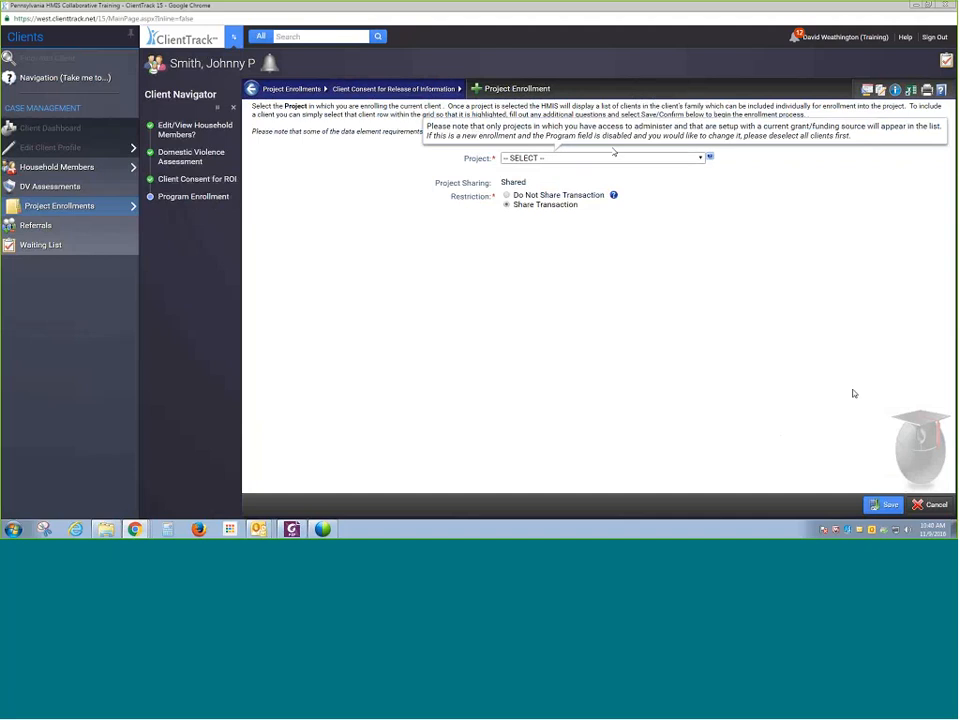
- Choose the HMIS Service Agency - SSVF RR Program project and Philadelphia County as the county served
click(613, 157)
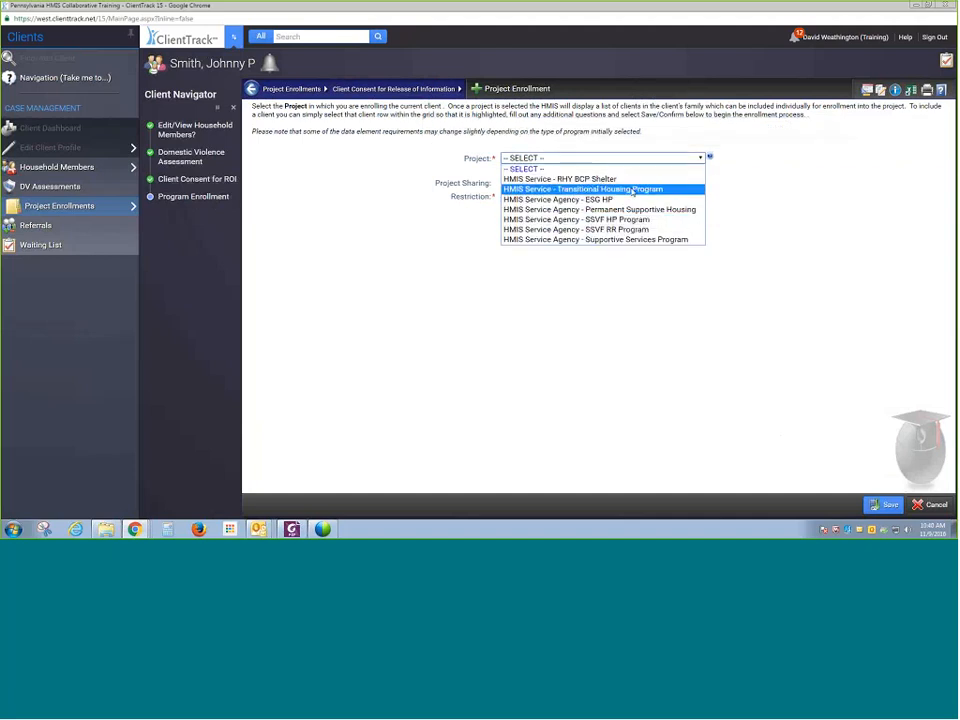
click(626, 229)
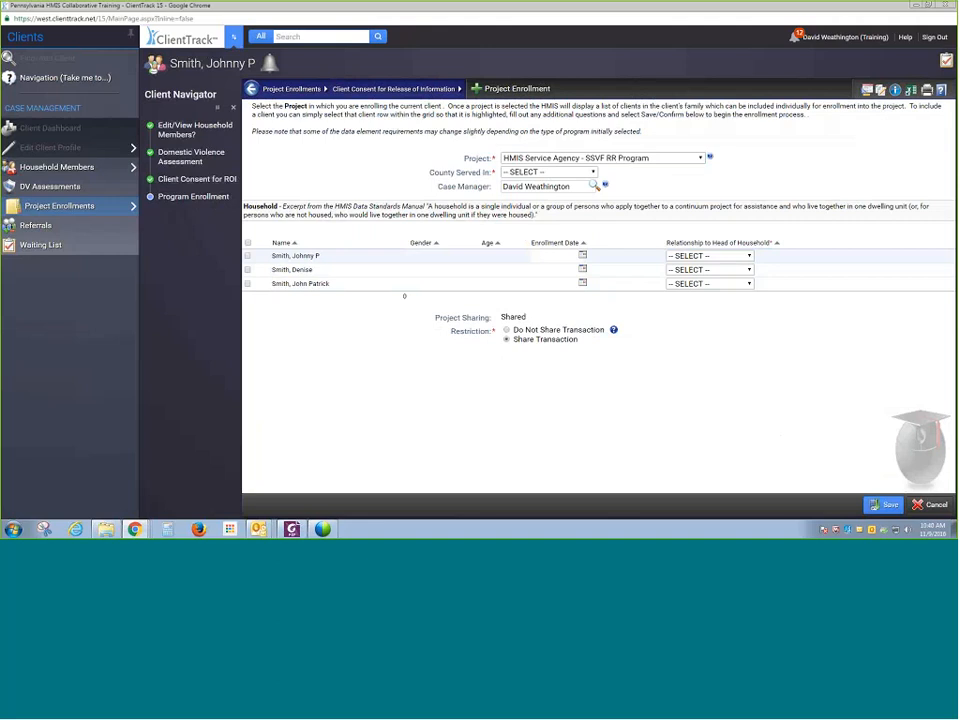
click(549, 173)
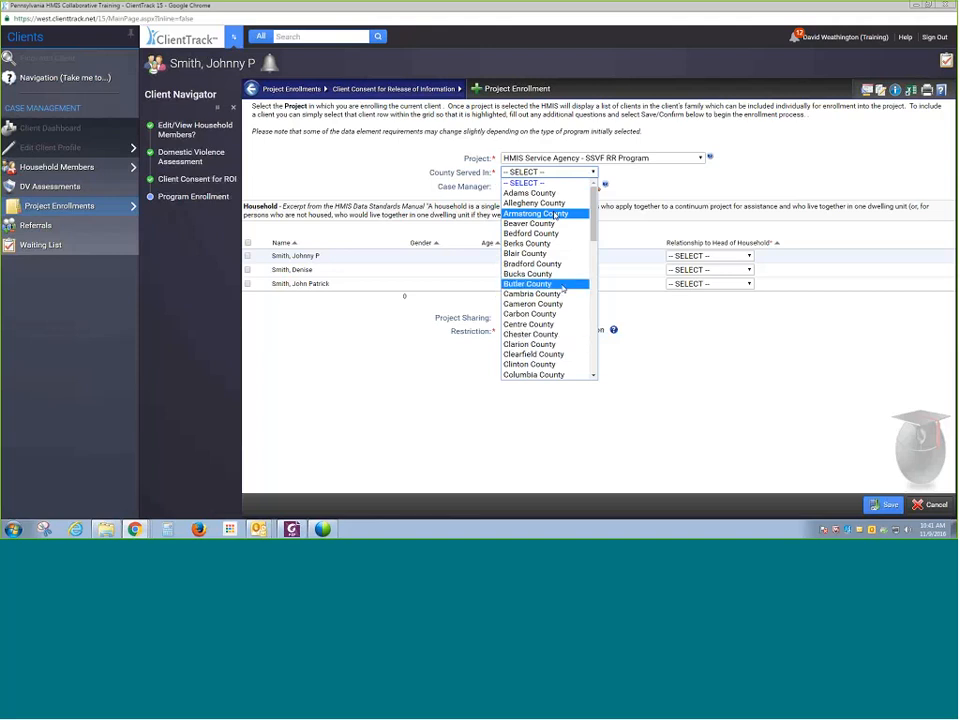
scroll(556, 290, down, 15)
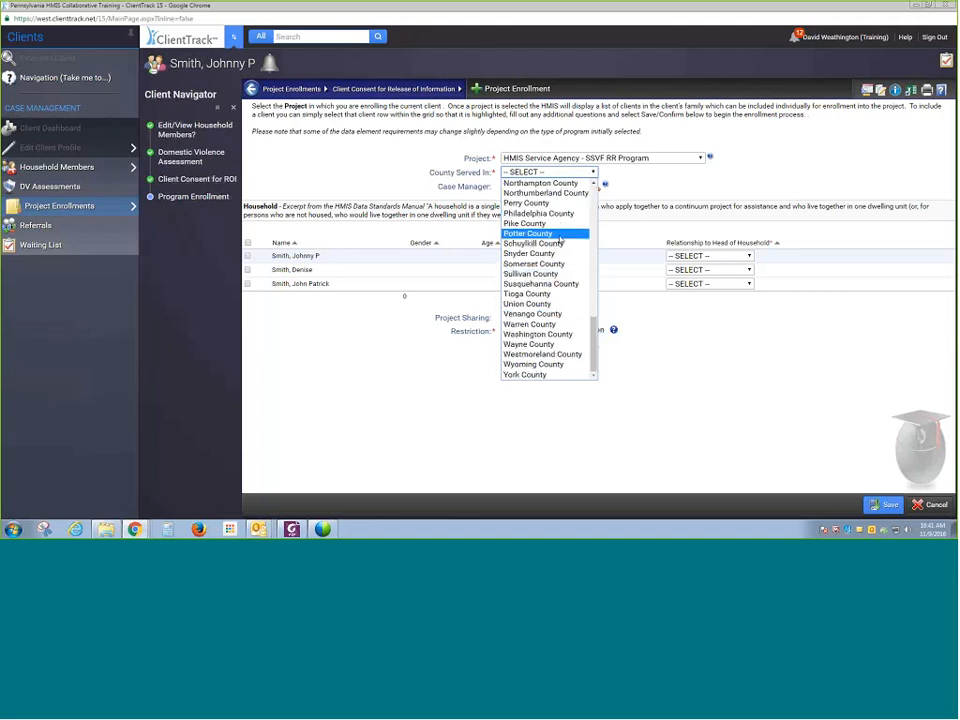
click(540, 213)
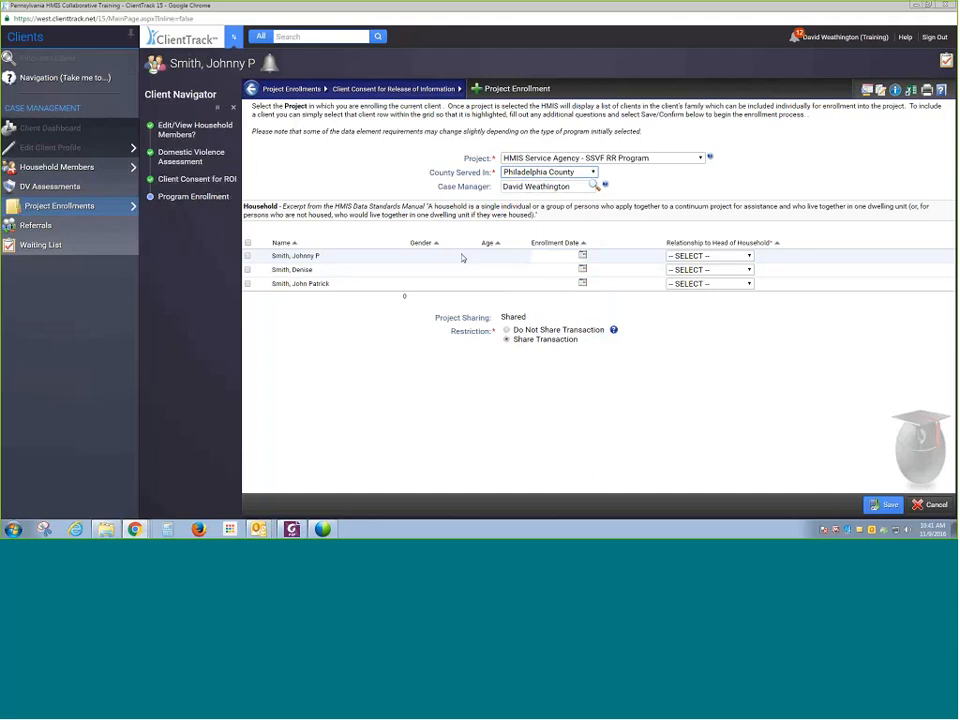
- Include all three household members and set Johnny's and Denise's enrollment dates to 11/01/2016
click(554, 254)
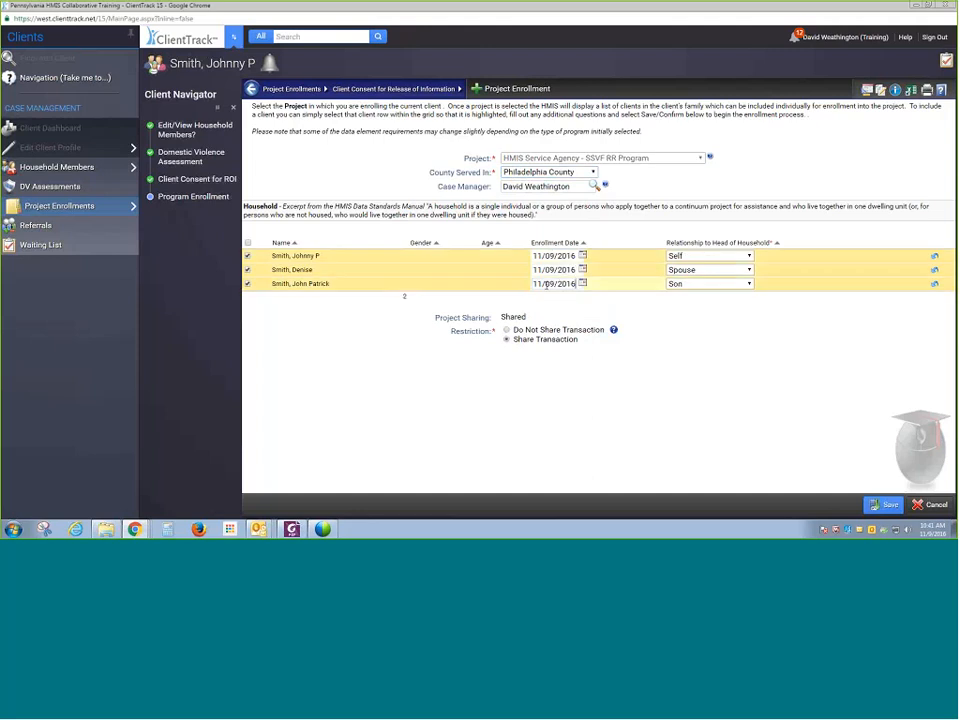
click(555, 257)
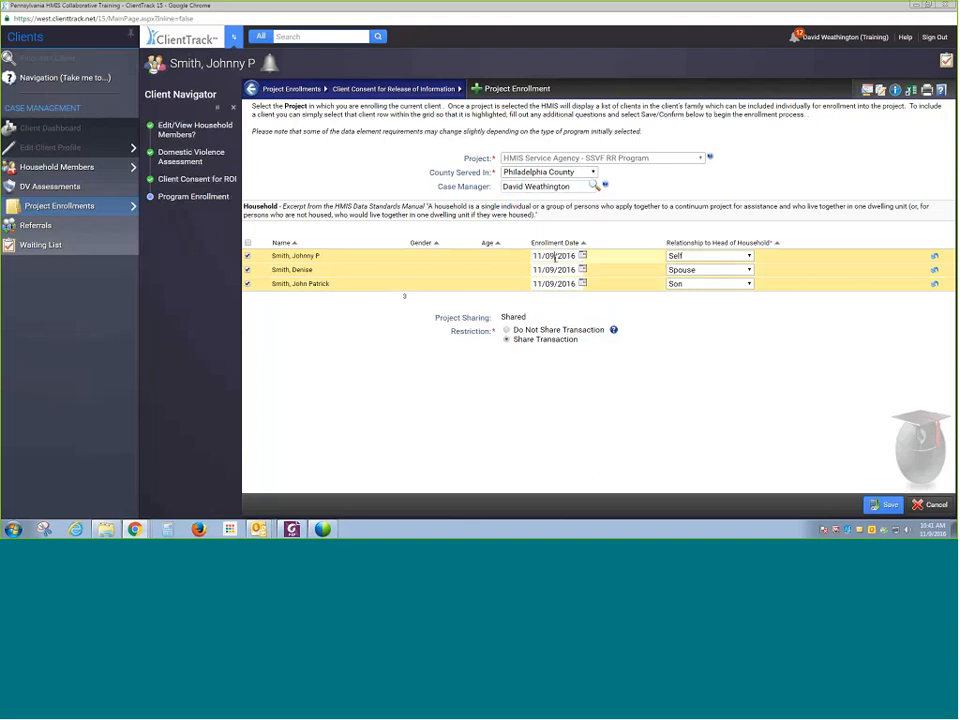
key(BackSpace)
text(1)
click(582, 269)
click(626, 315)
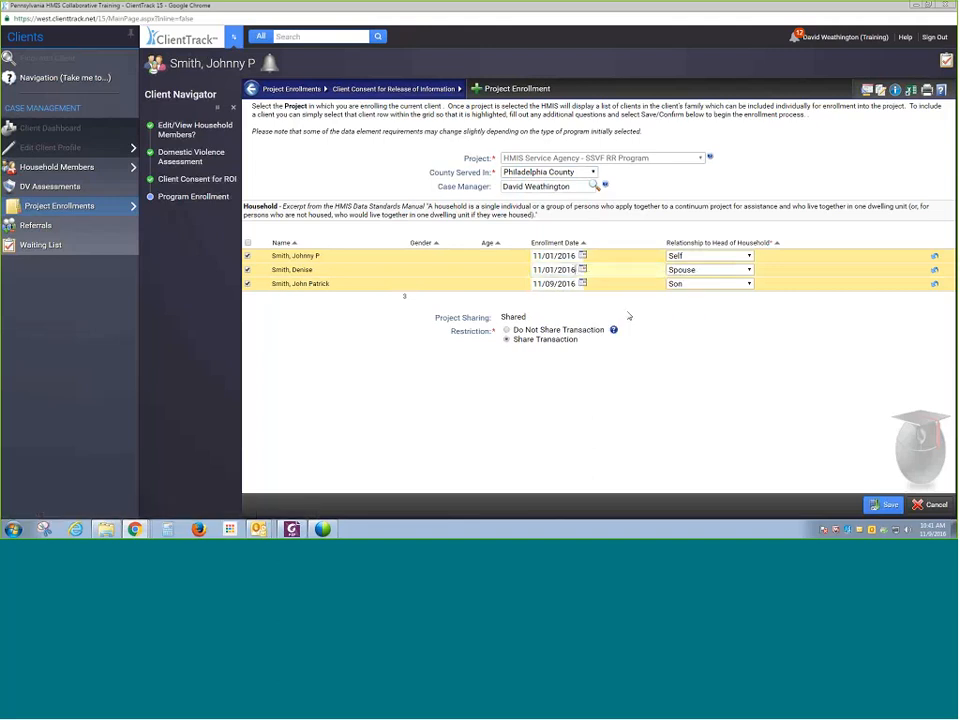
click(582, 283)
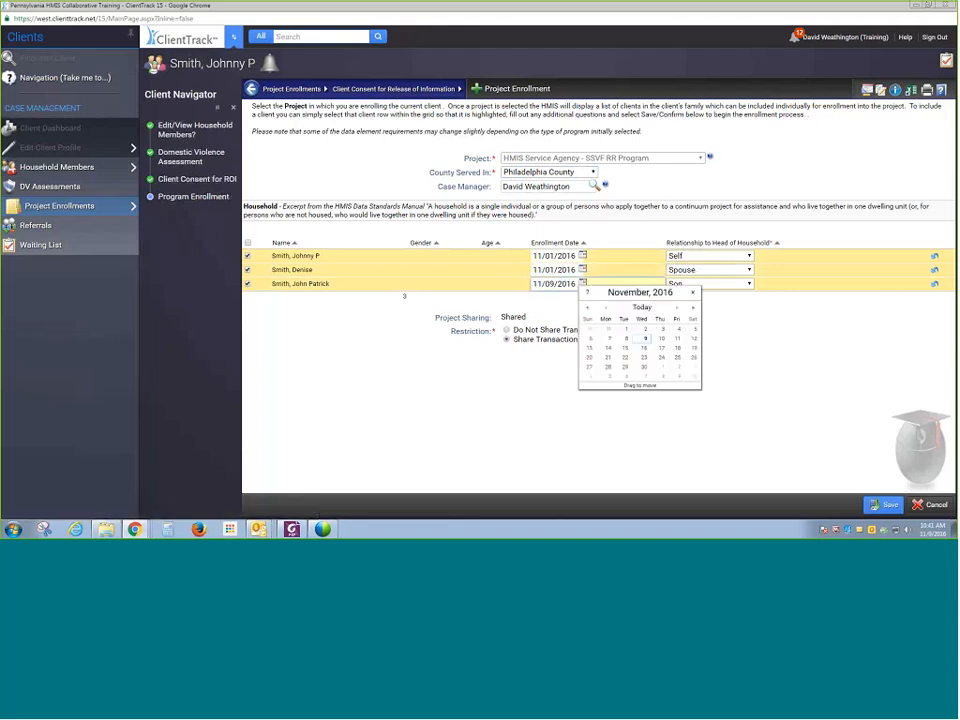
click(624, 329)
click(852, 334)
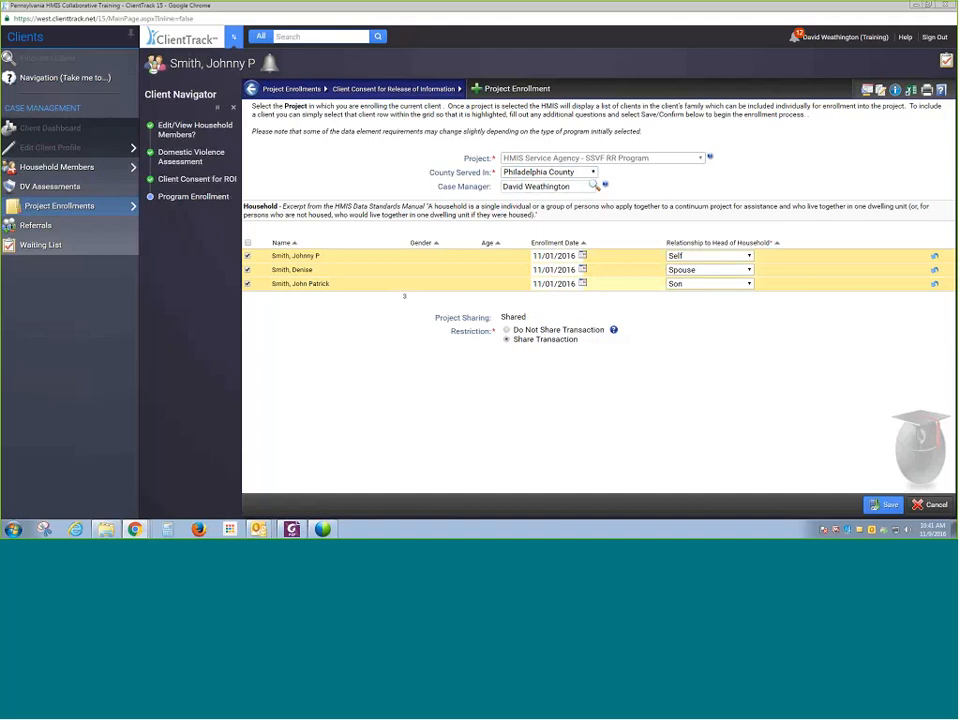
click(874, 505)
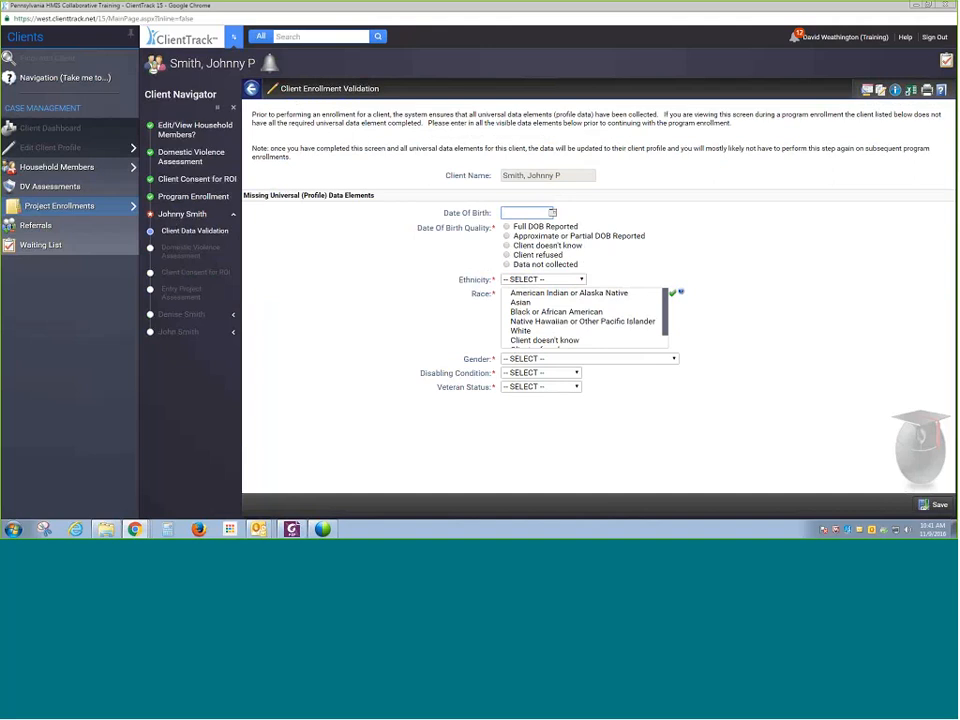
- Expand Denise's and John's sections in the workflow navigator and pause the enrollment workflow
click(232, 316)
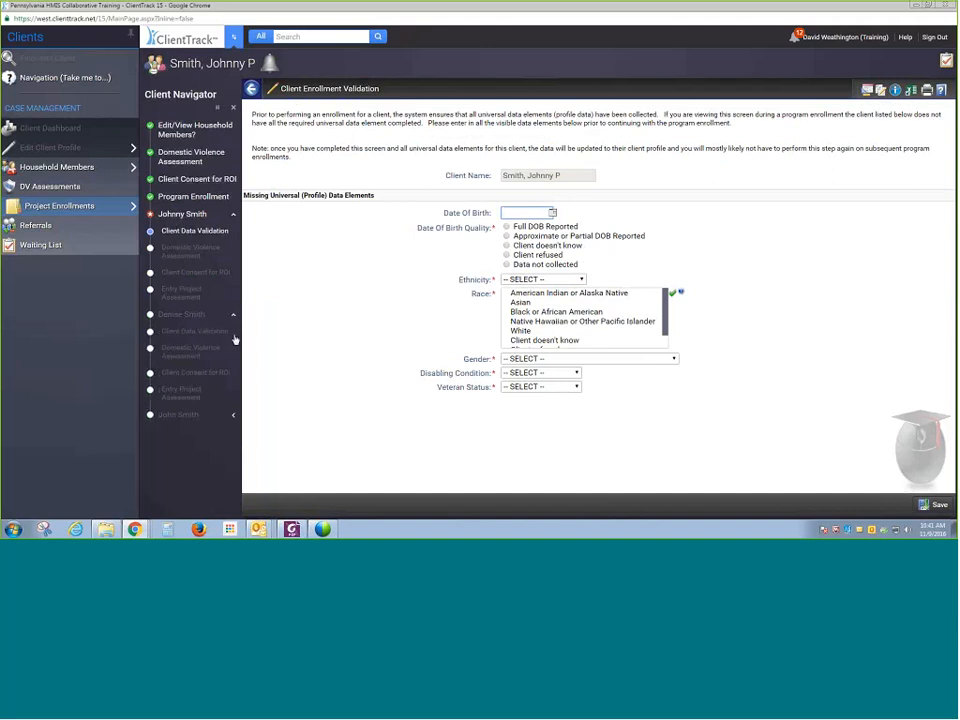
click(233, 414)
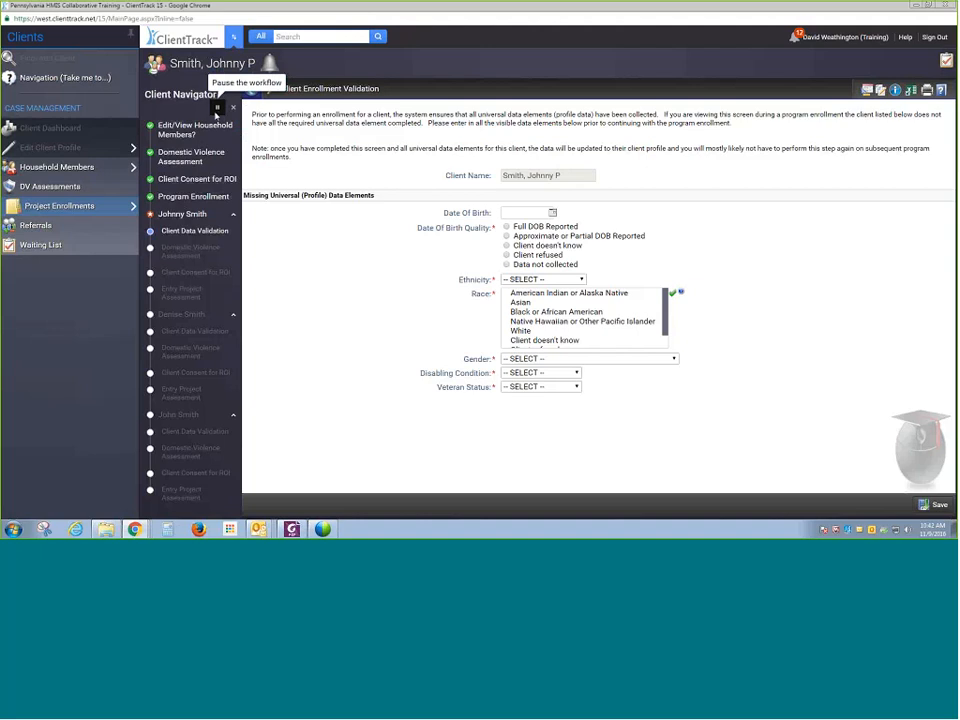
click(217, 107)
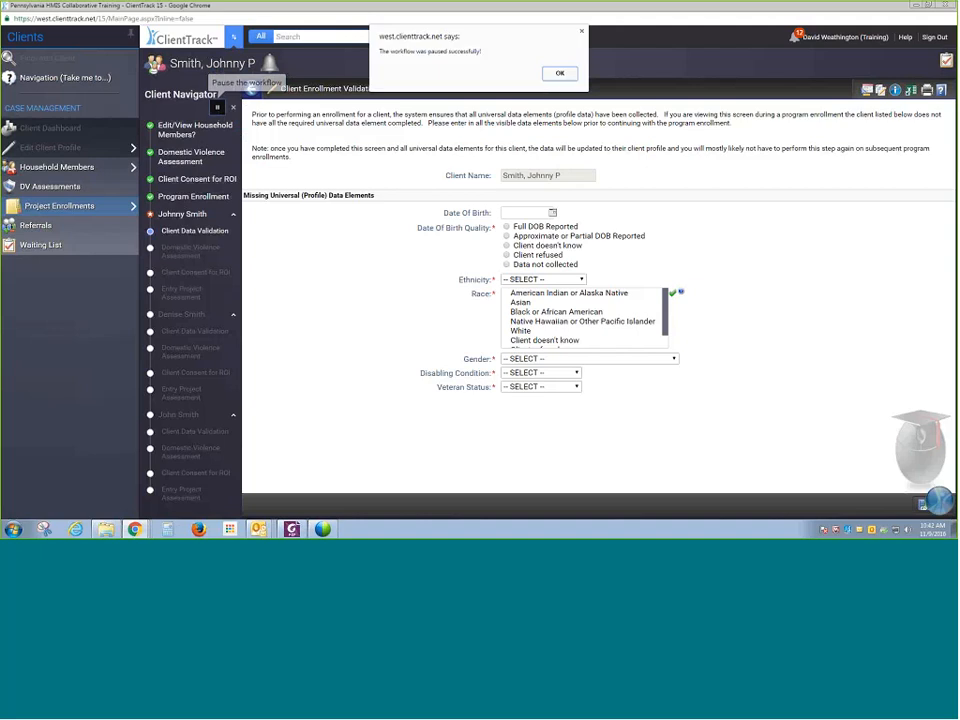
click(568, 76)
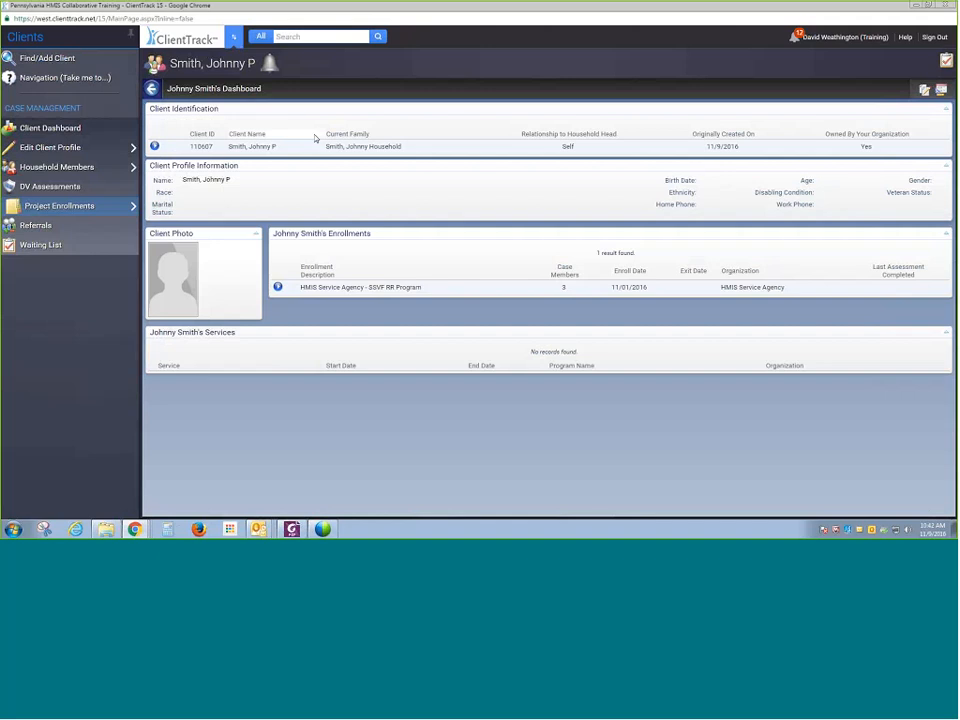
- Go to the user dashboard and review the list of paused workflows
click(234, 37)
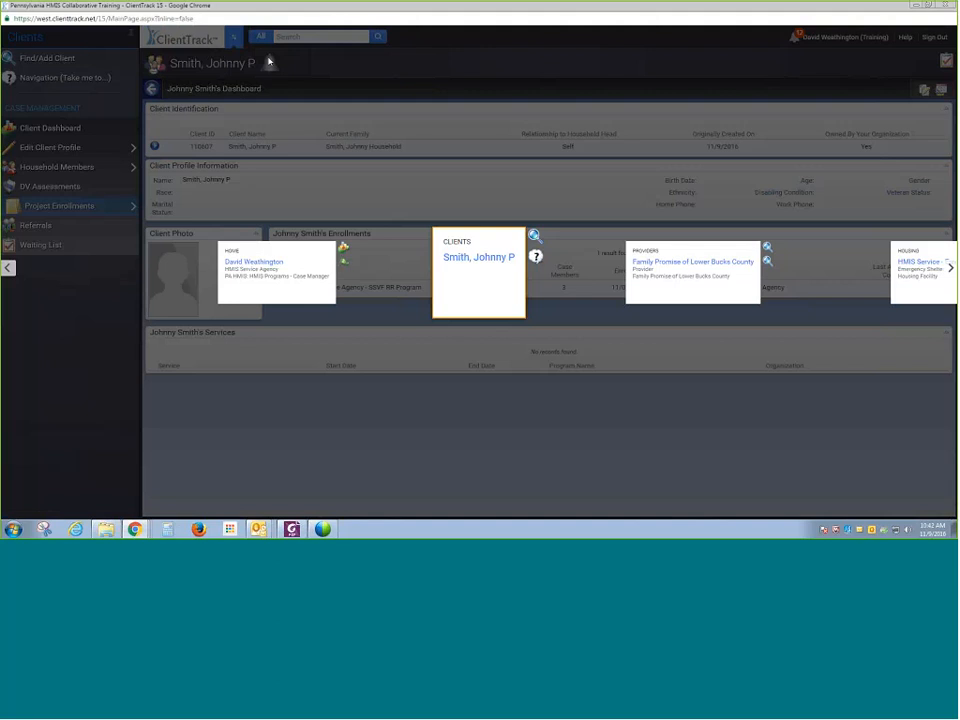
click(282, 298)
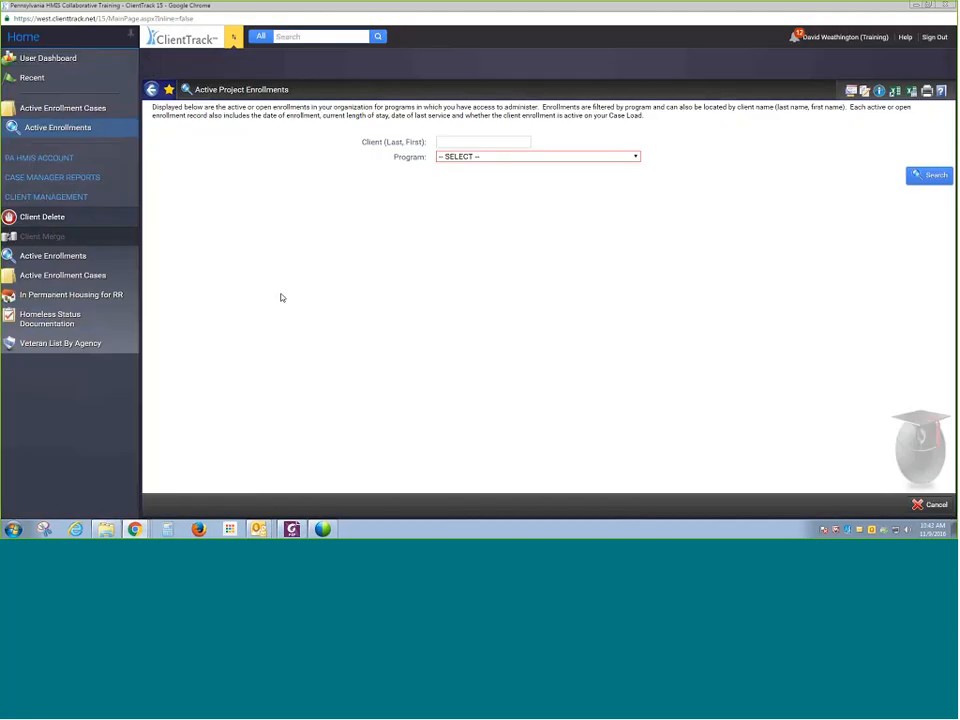
click(72, 62)
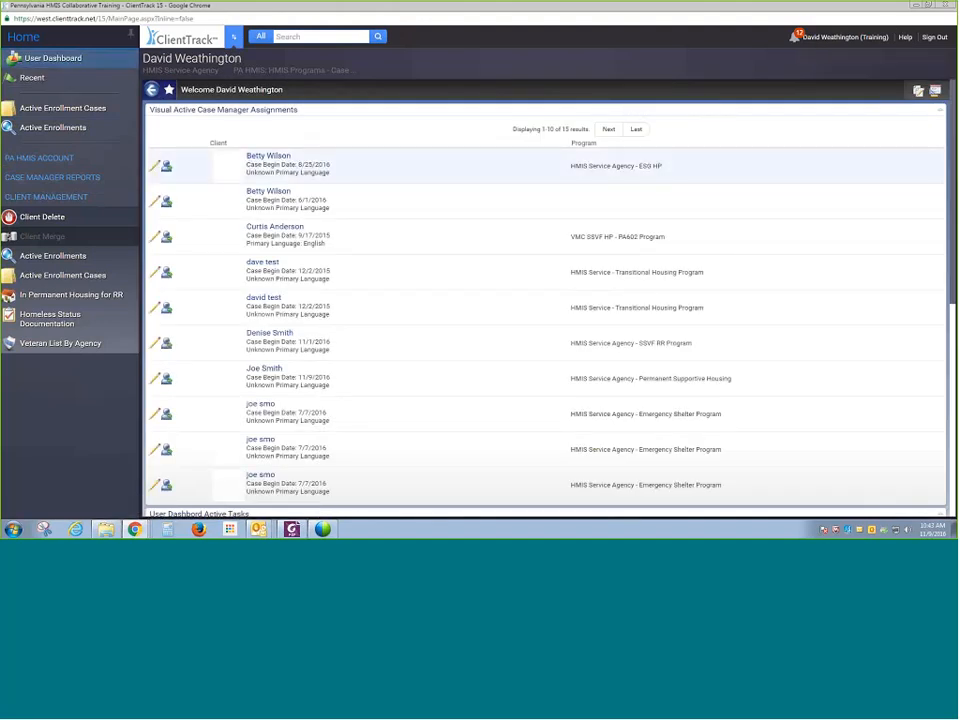
scroll(903, 333, down, 3)
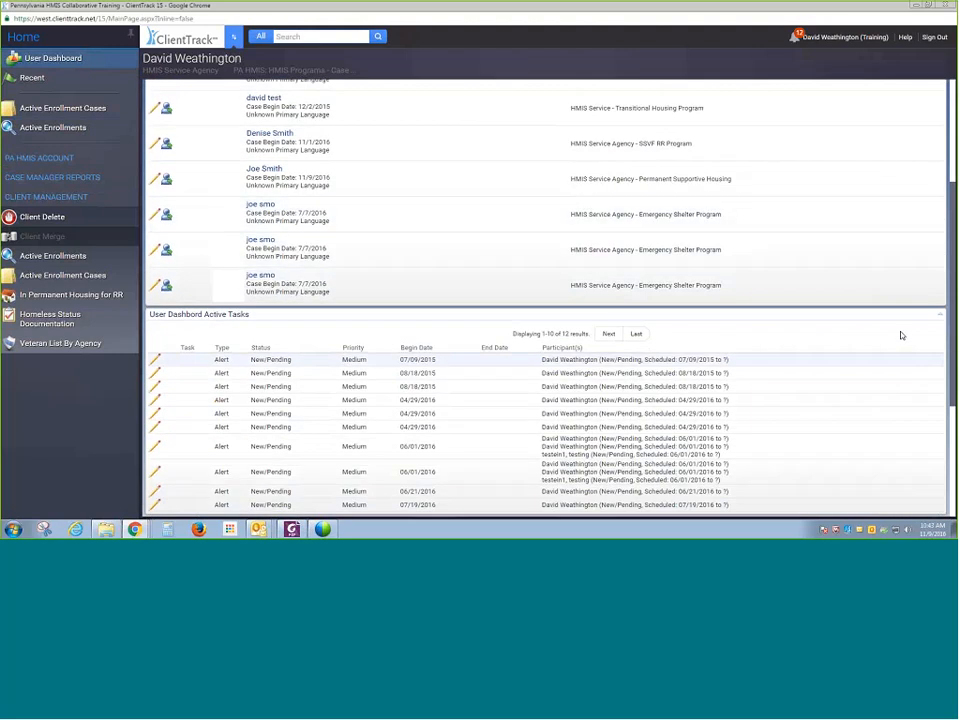
scroll(749, 219, down, 2)
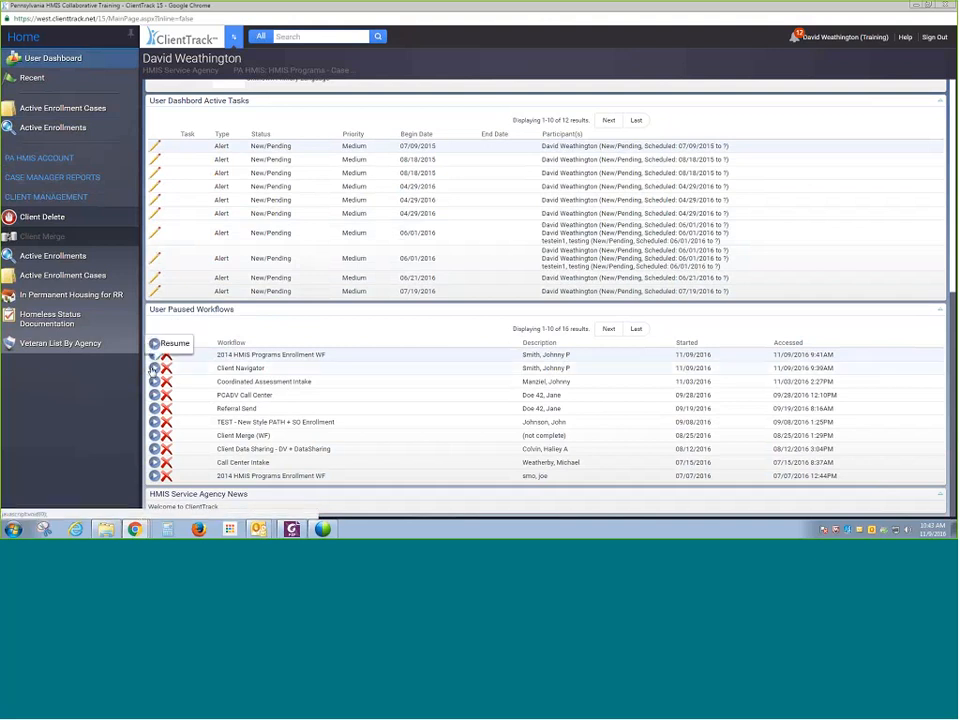
scroll(776, 216, up, 4)
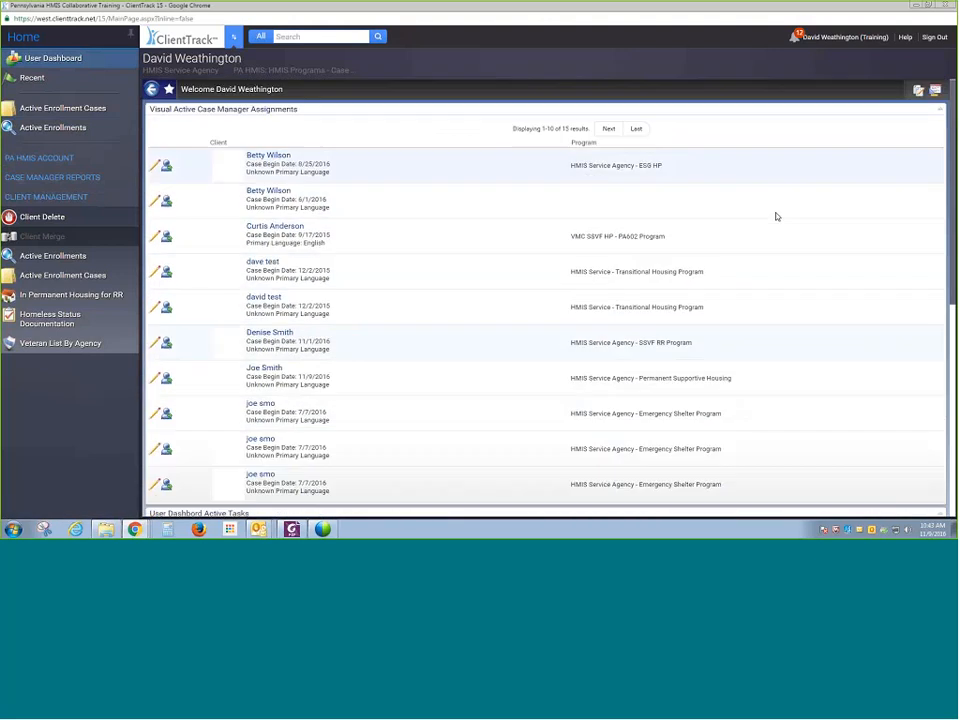
scroll(765, 218, down, 5)
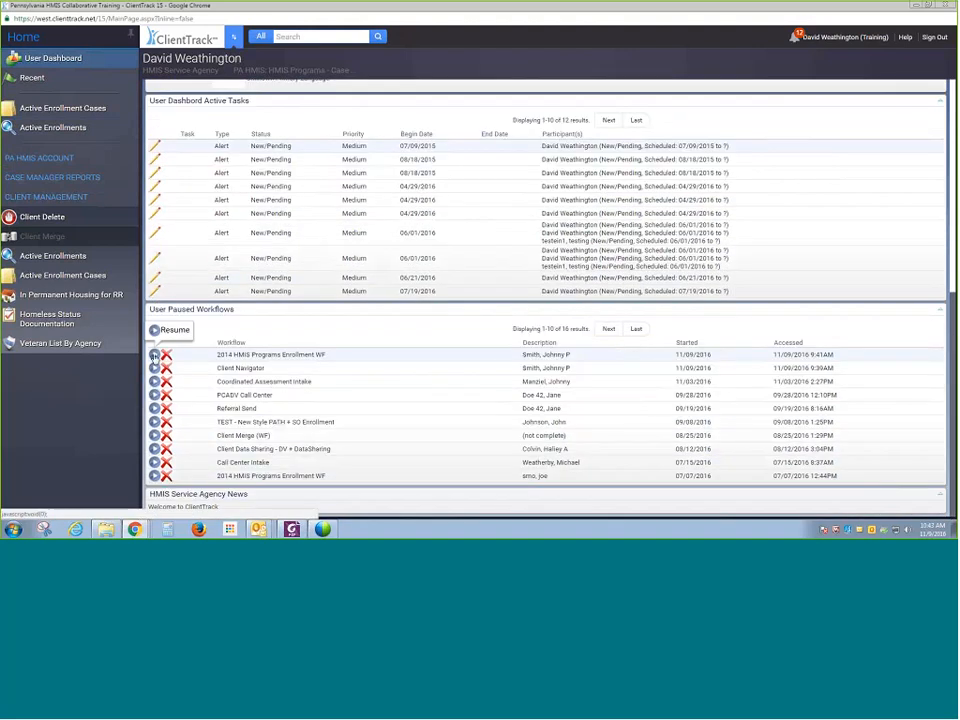
- Resume Johnny P Smith's paused 2014 HMIS Programs Enrollment WF, then pause it again
click(155, 356)
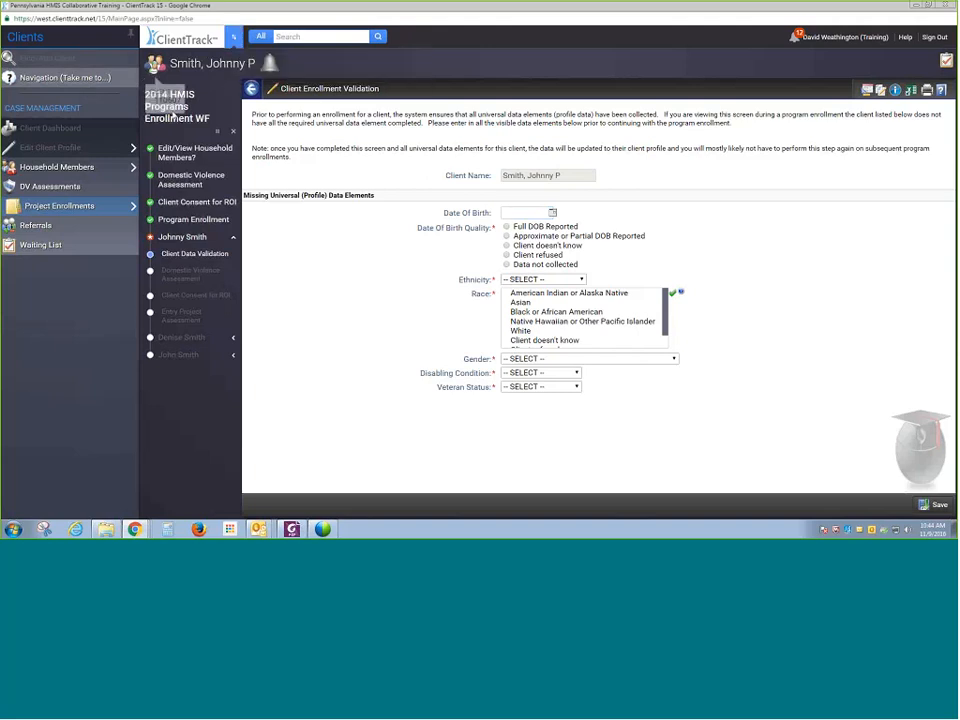
click(217, 131)
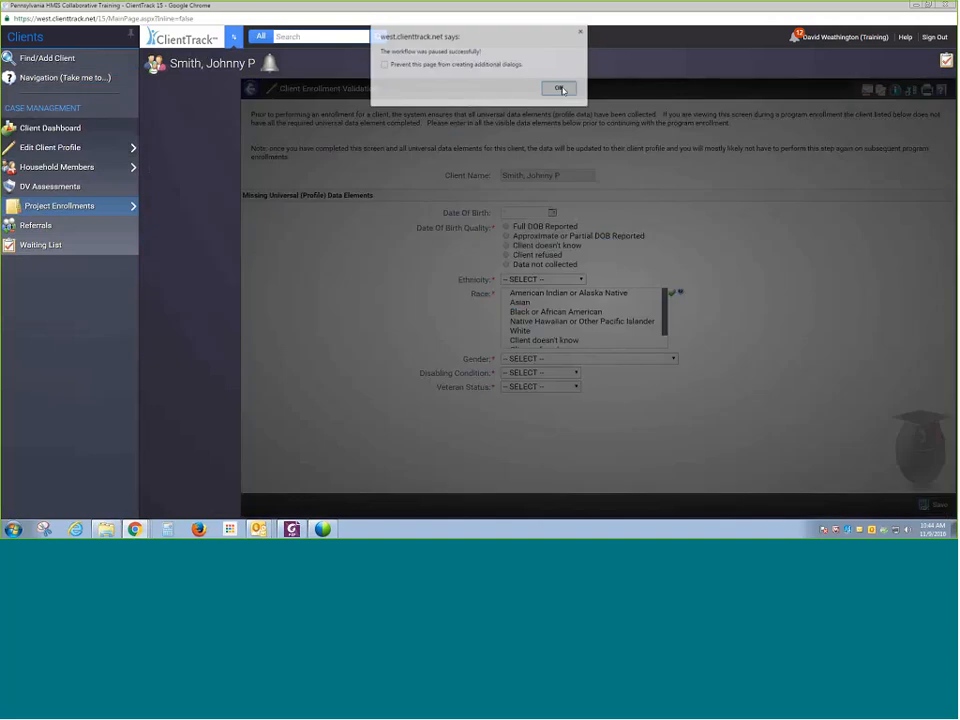
click(560, 88)
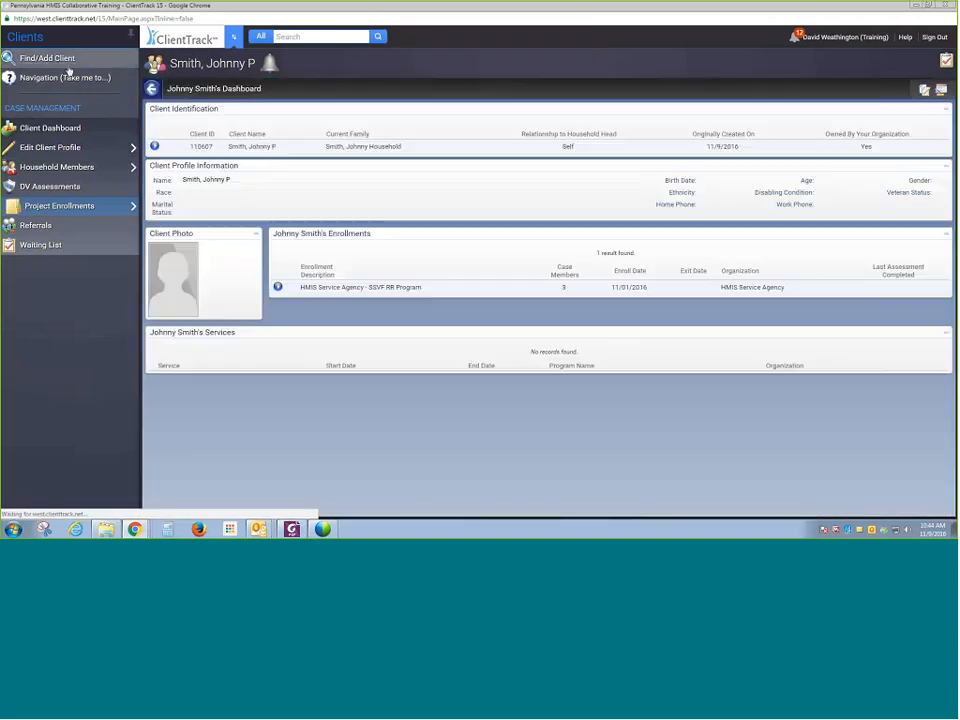
- Search for client Johnny Manziel by first and last name and open his client dashboard
click(64, 63)
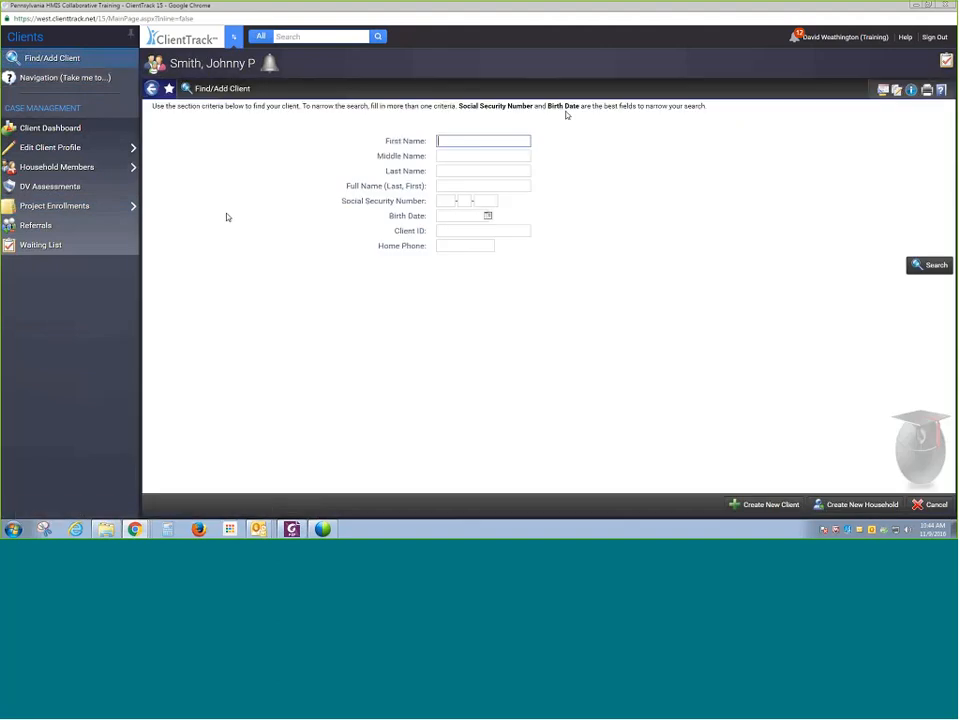
text(Johnny Manziel)
key(ctrl+shift+Left)
key(BackSpace)
key(Tab)
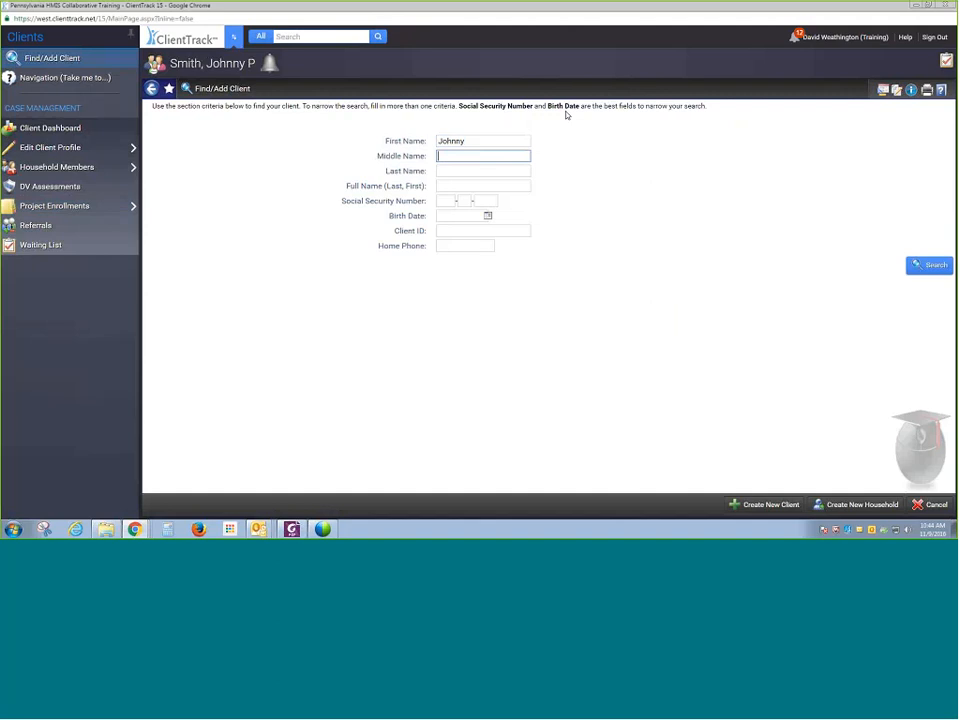
key(Tab)
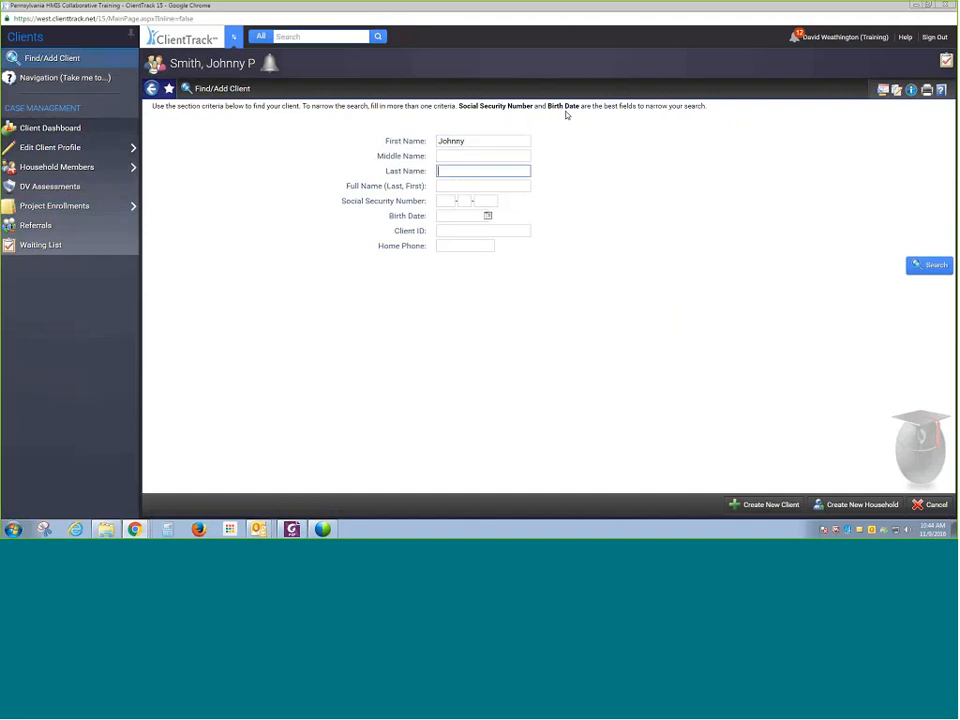
text(V)
key(BackSpace)
text(Manziel)
key(Return)
click(633, 307)
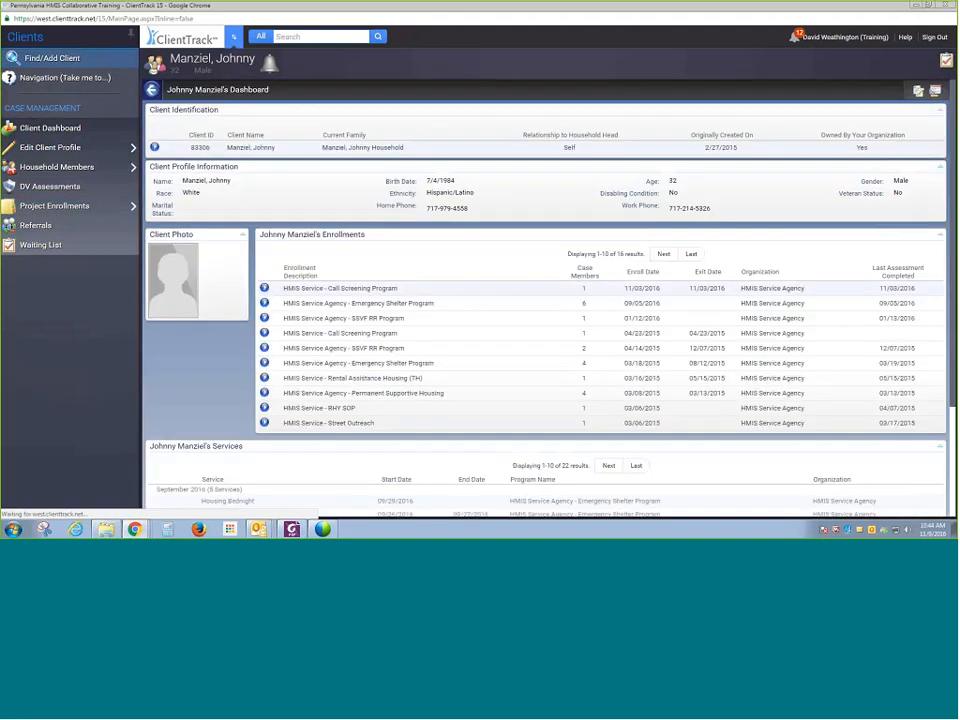
- Examine the action menus for Johnny Manziel's SSVF RR Program and Emergency Shelter Program enrollments
click(265, 318)
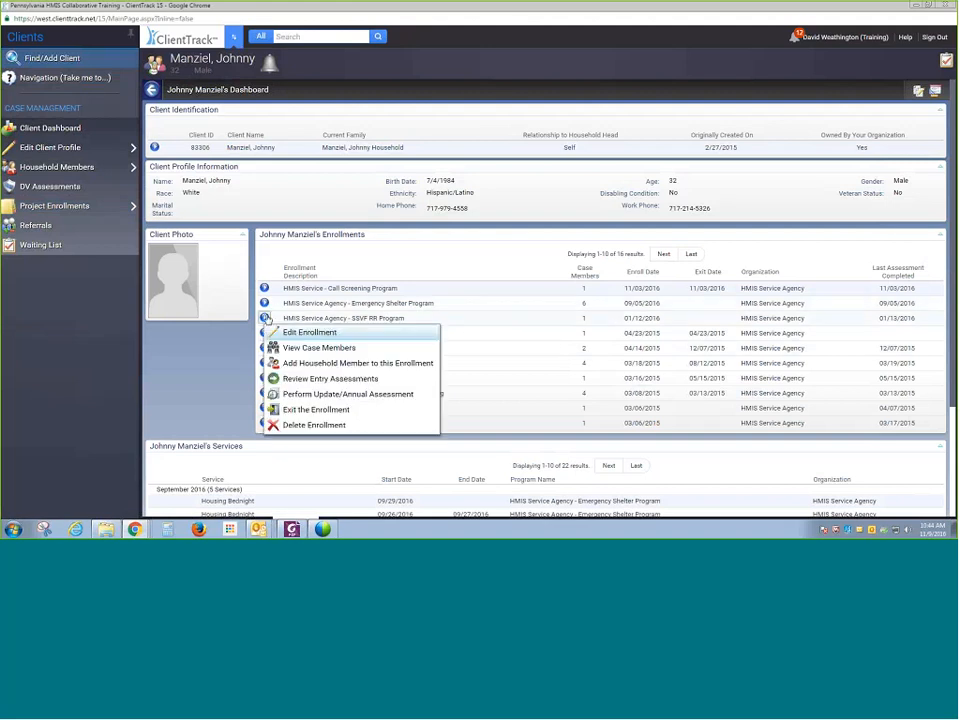
click(214, 368)
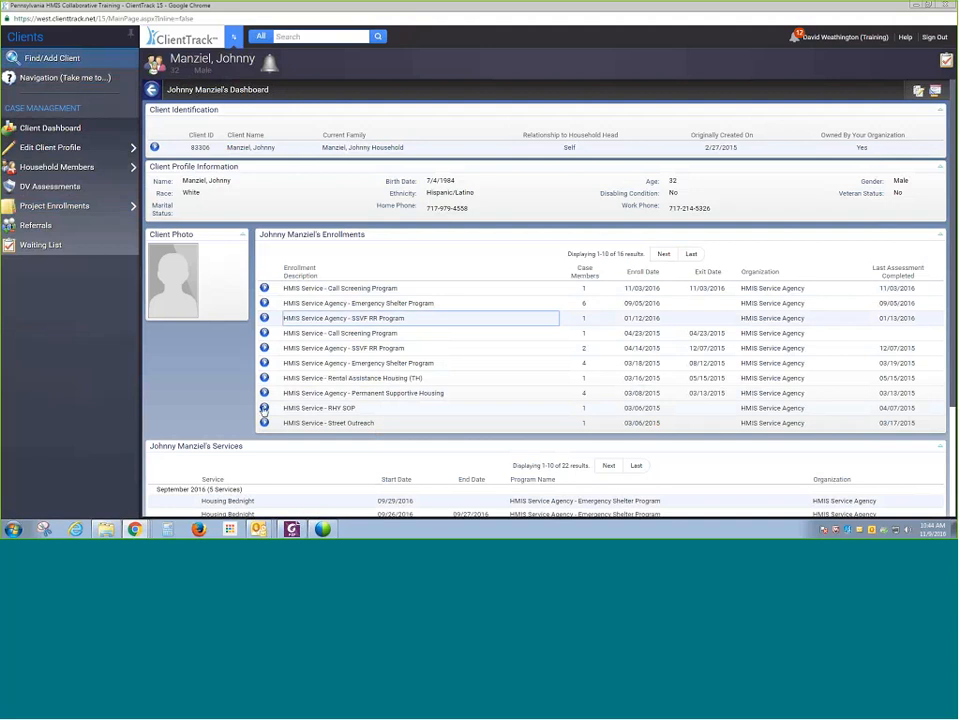
click(264, 364)
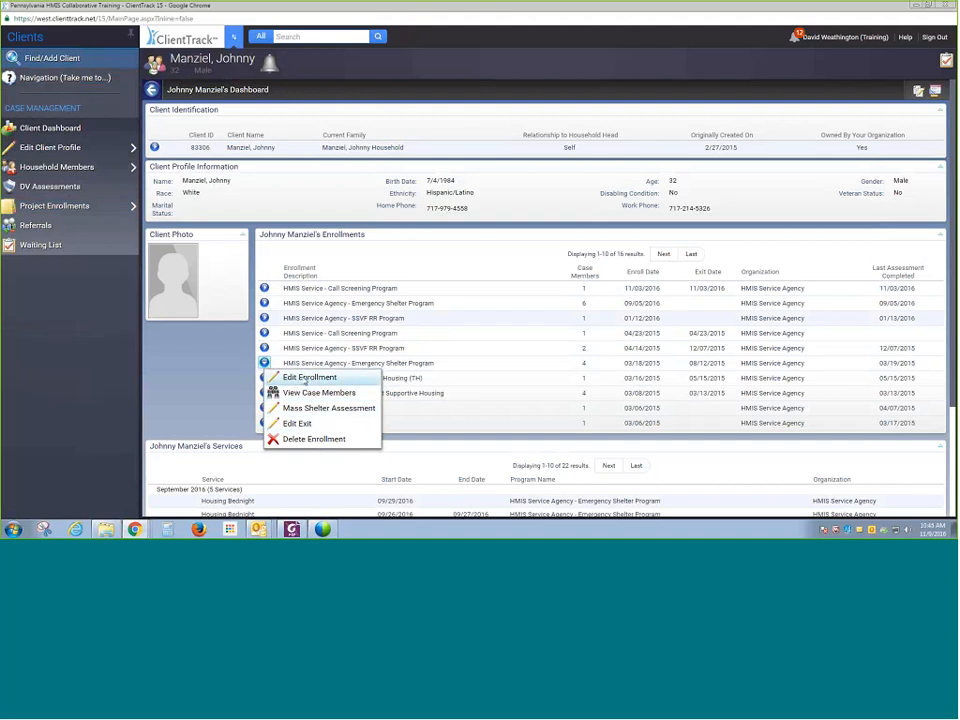
click(229, 393)
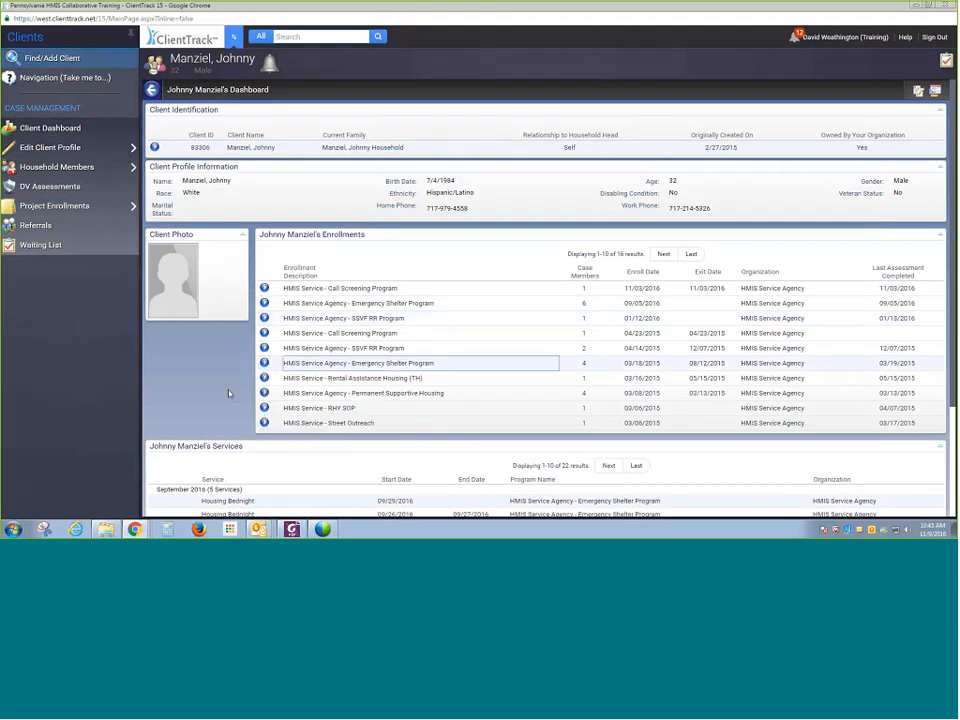
- Review the action menus for the Emergency Shelter and SSVF RR enrollments and the client's Project Enrollments page, returning to the dashboard
click(265, 304)
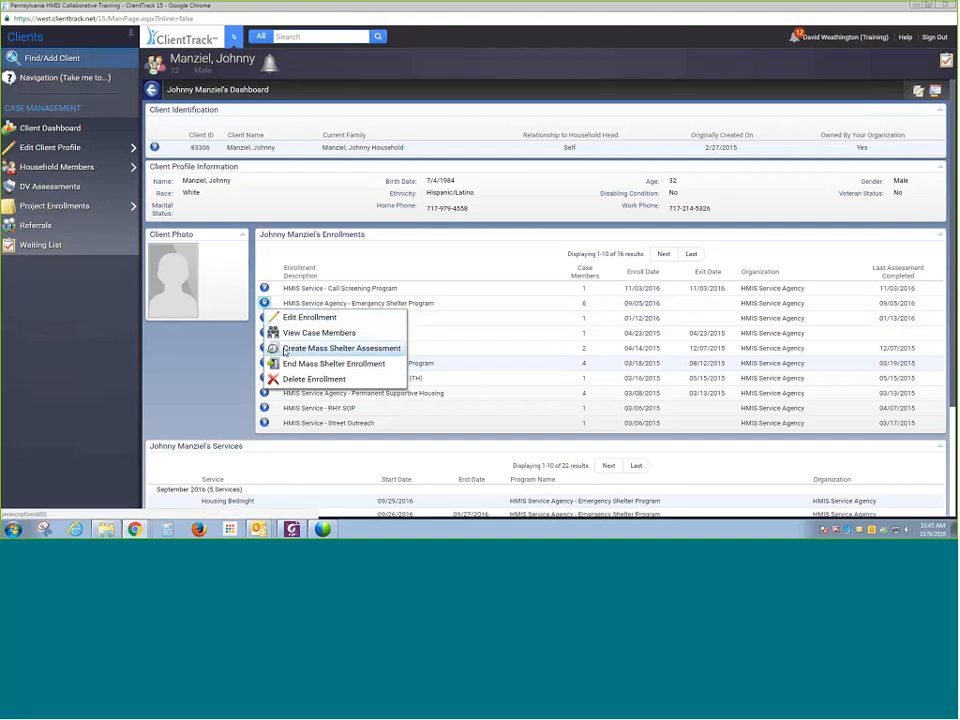
click(249, 348)
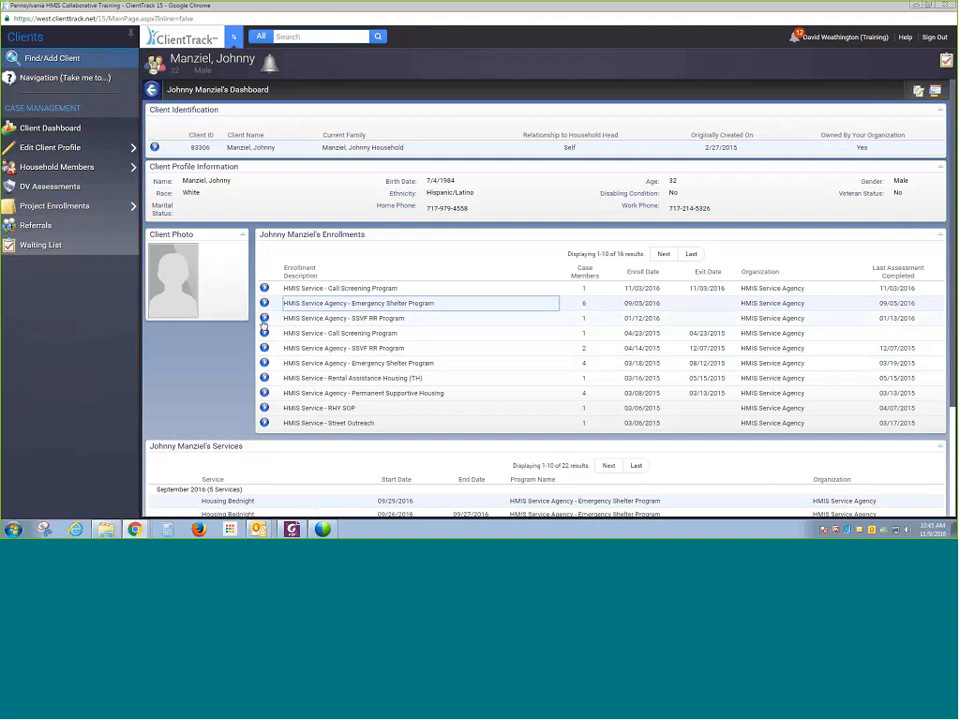
click(264, 318)
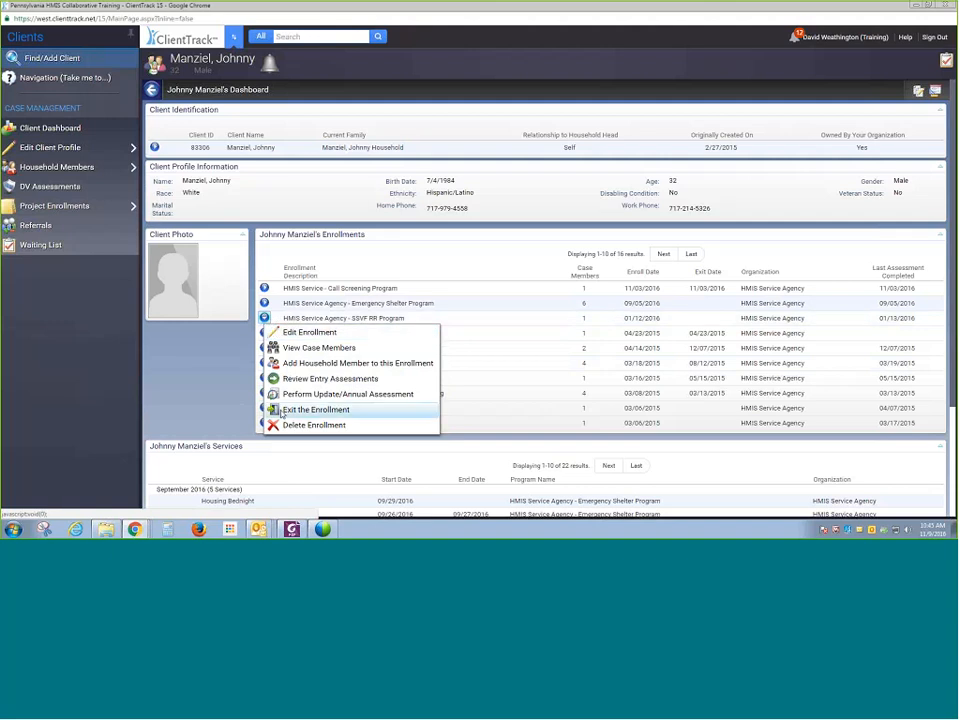
click(78, 214)
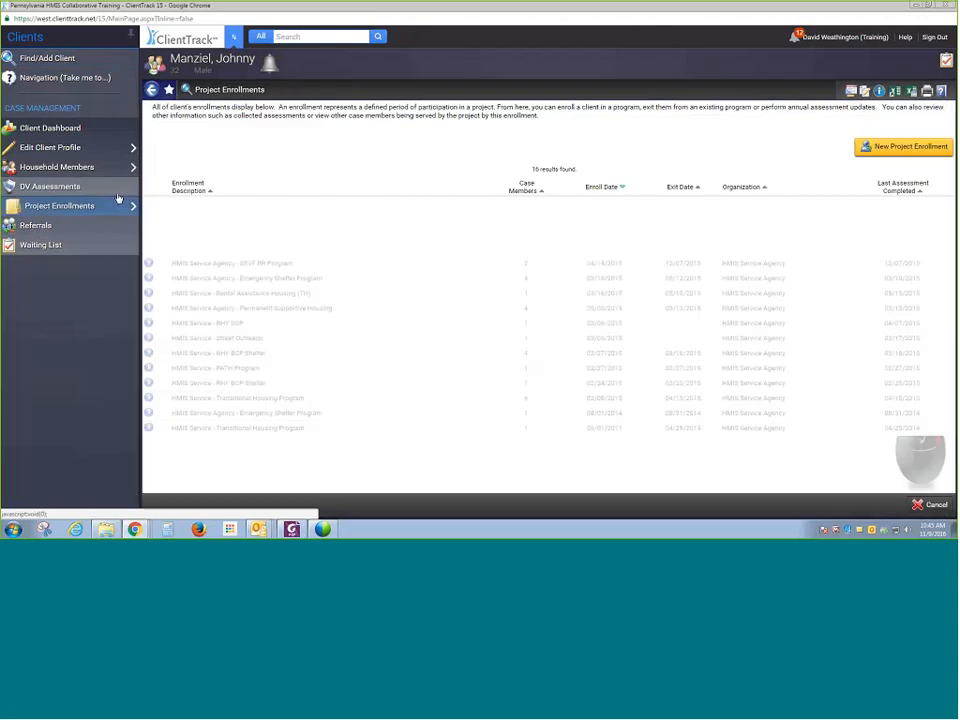
click(83, 130)
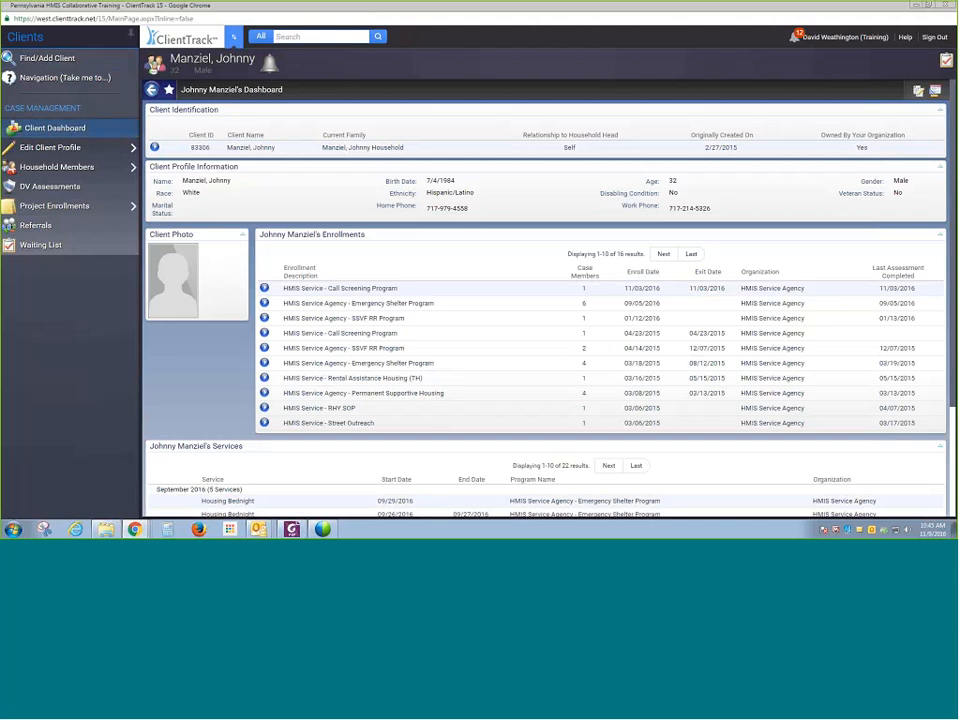
- Exit the SSVF RR Program enrollment on 11/09/2016 to Rental by client, no ongoing housing subsidy, reason Completed program, ending case assignments
click(264, 318)
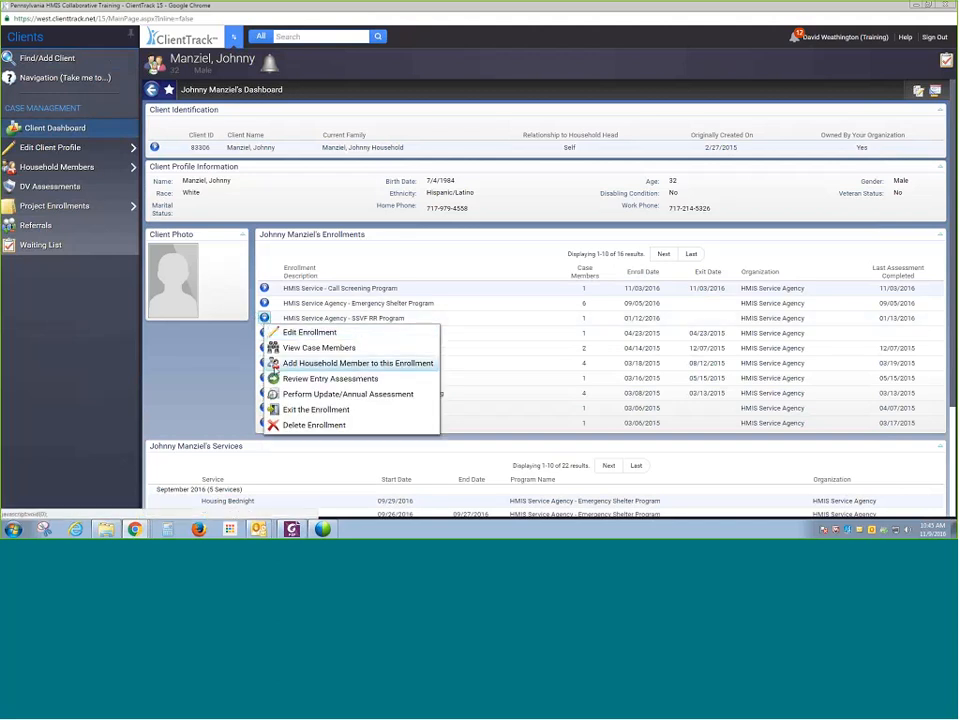
click(288, 409)
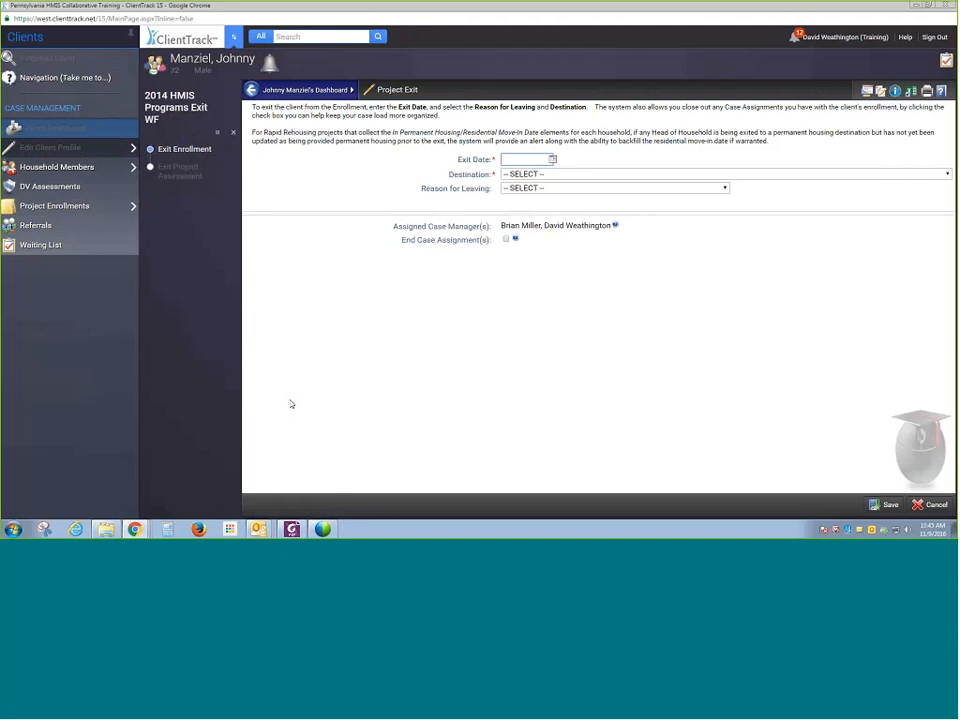
click(552, 159)
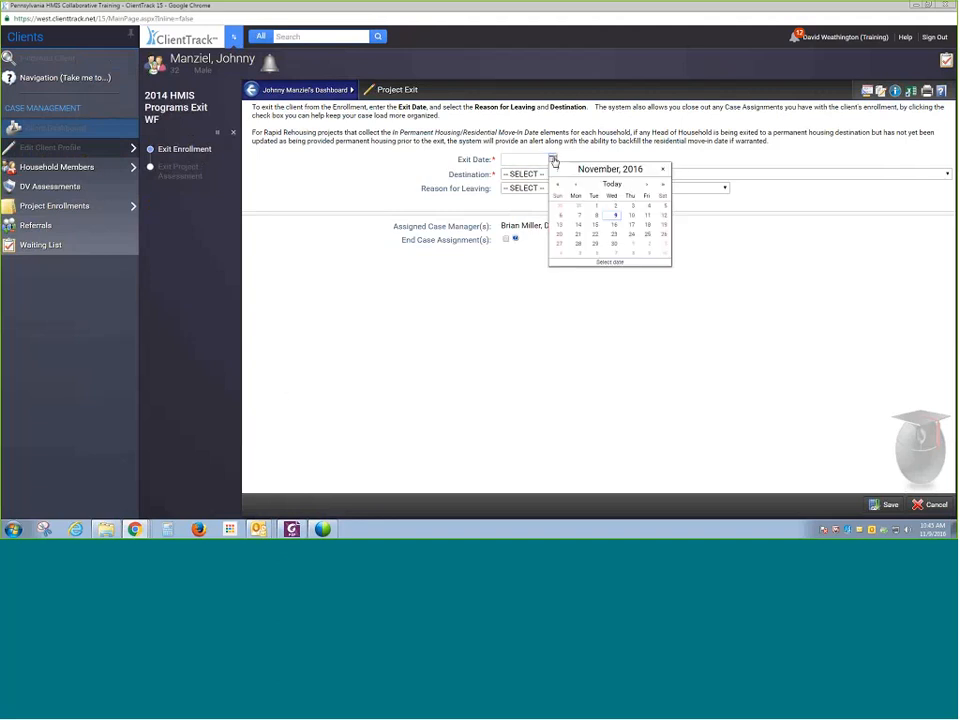
click(613, 215)
click(608, 177)
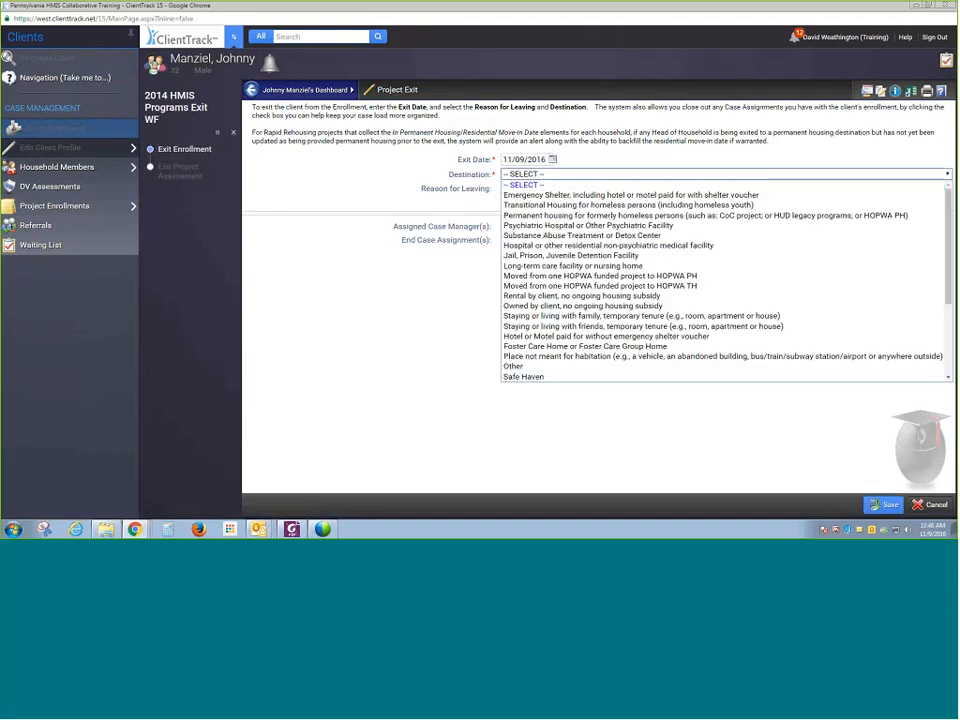
click(607, 297)
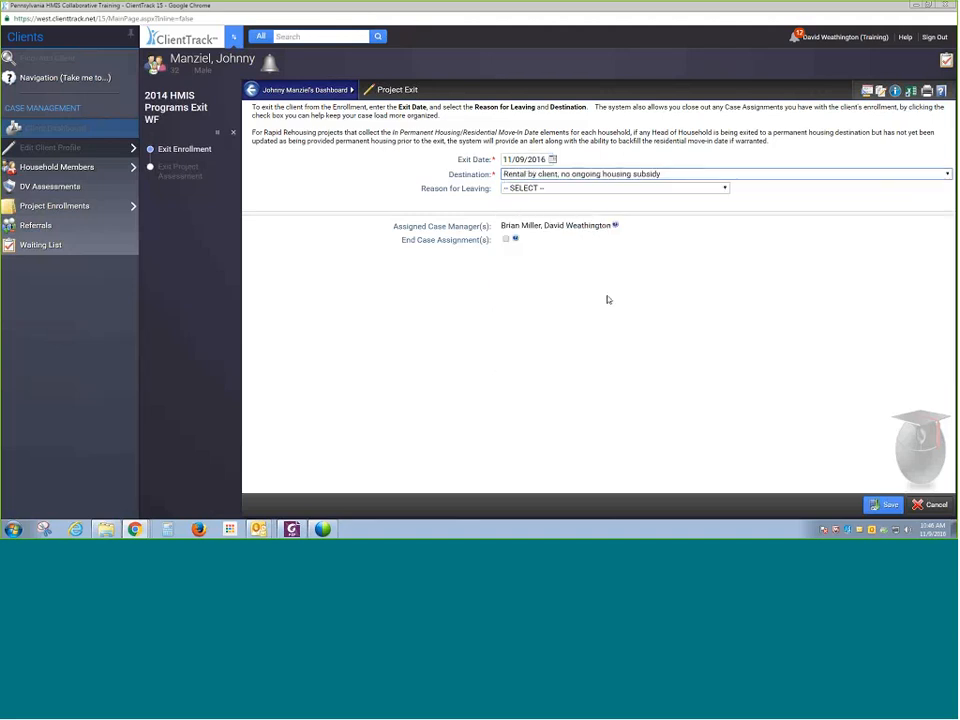
click(620, 189)
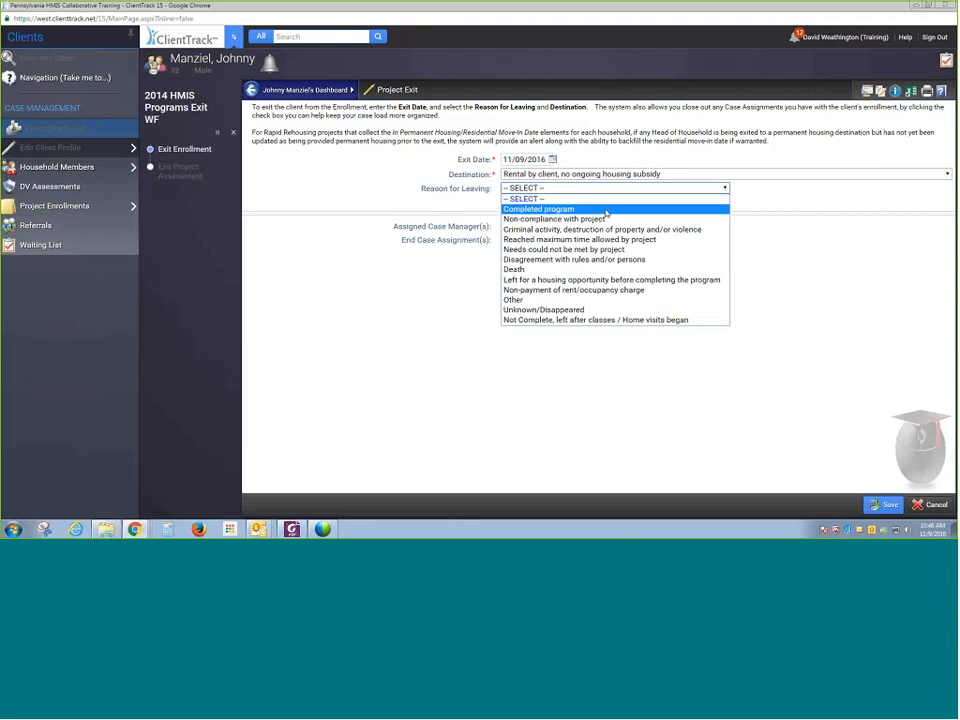
click(606, 210)
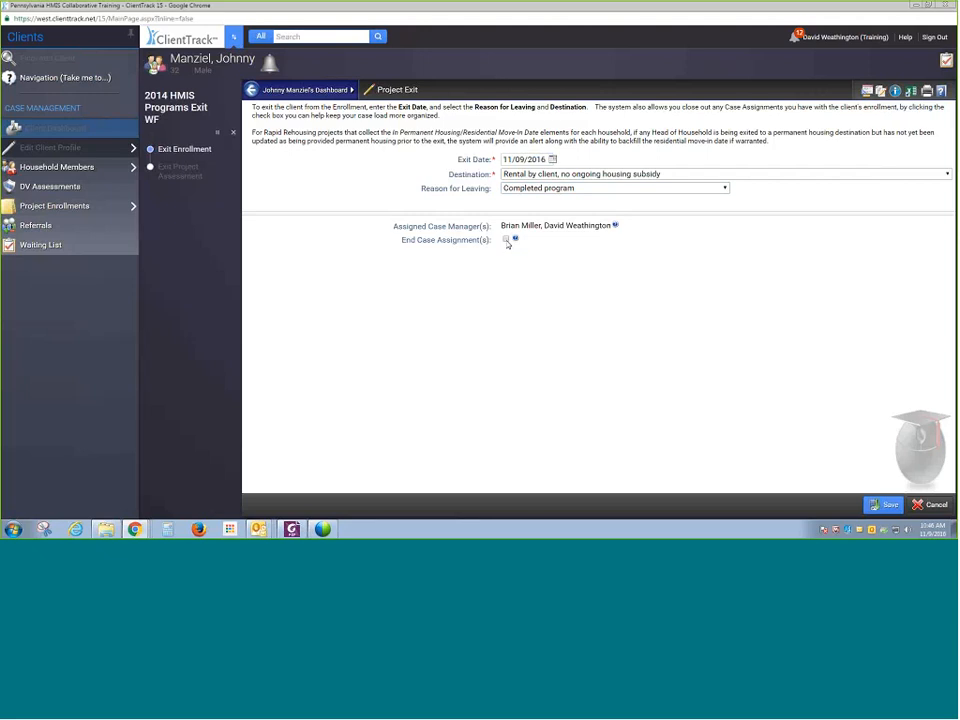
click(506, 240)
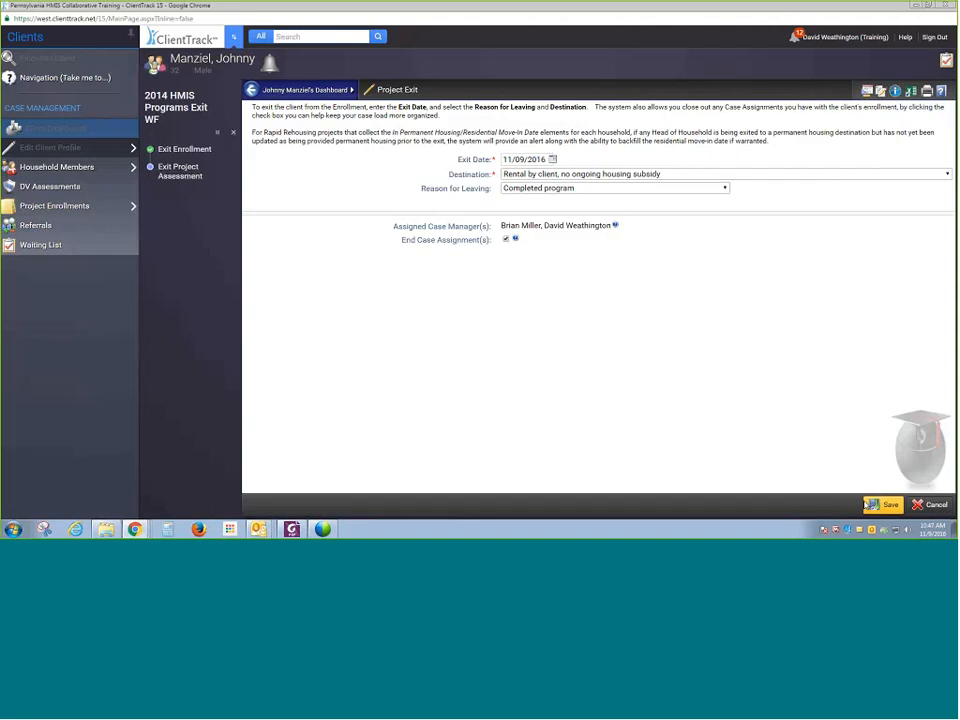
click(866, 505)
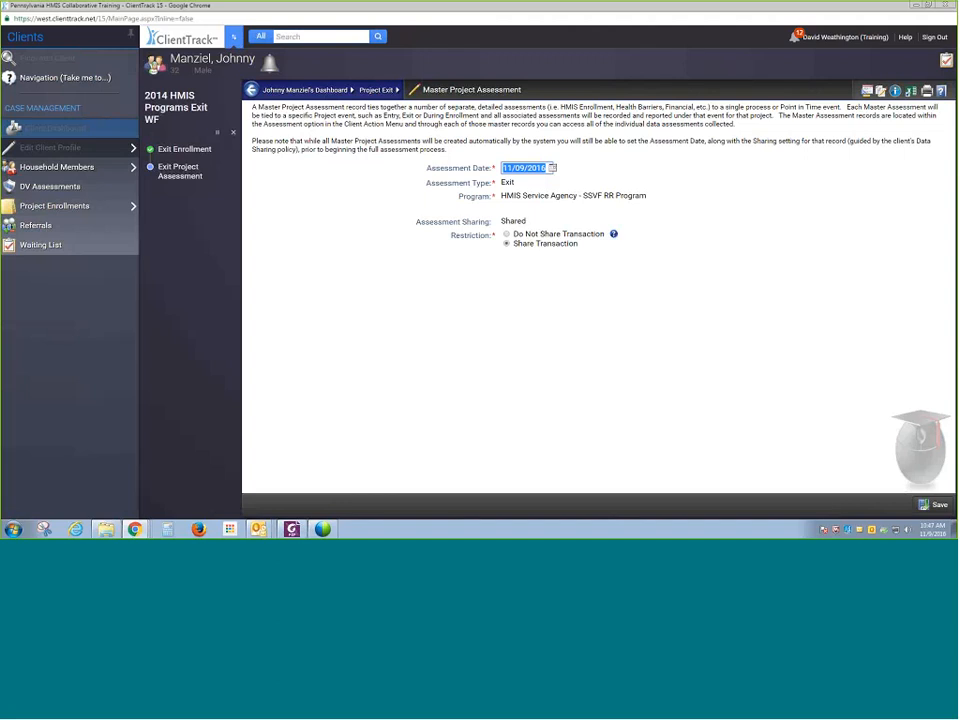
click(935, 505)
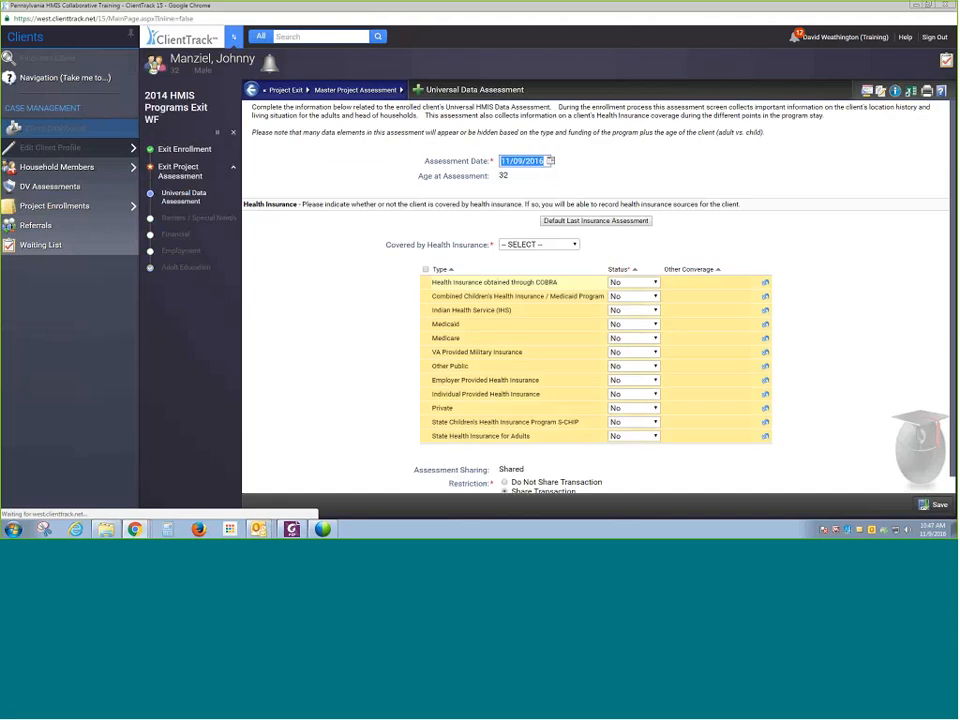
- In the exit Universal Data Assessment, load the last insurance assessment, set health insurance coverage to Yes with Medicaid Yes, and save
click(563, 222)
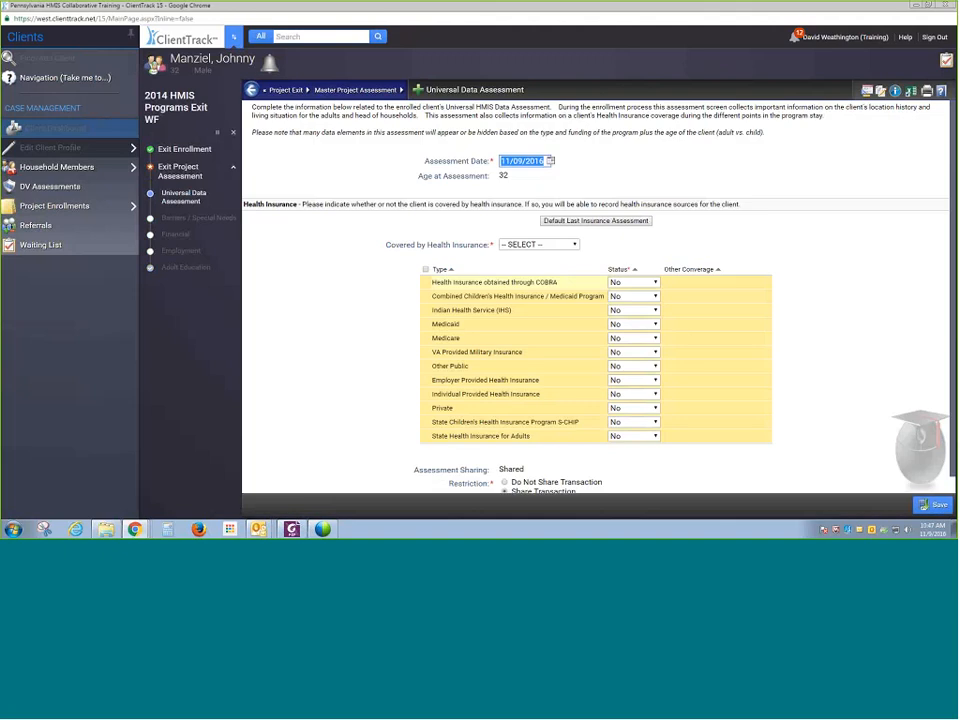
click(555, 246)
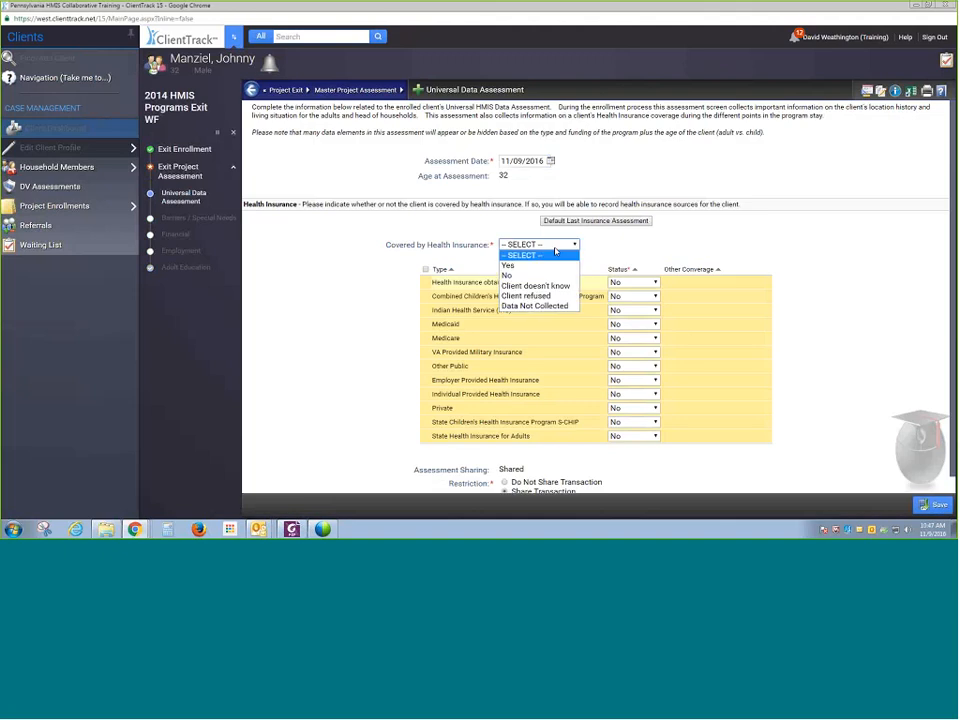
click(520, 265)
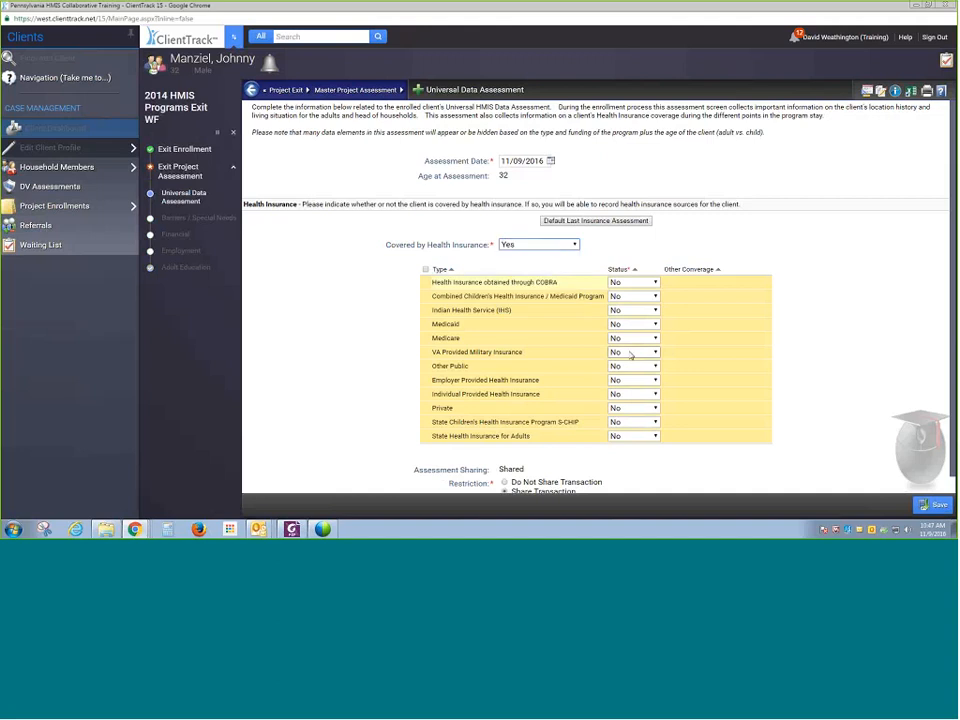
click(644, 324)
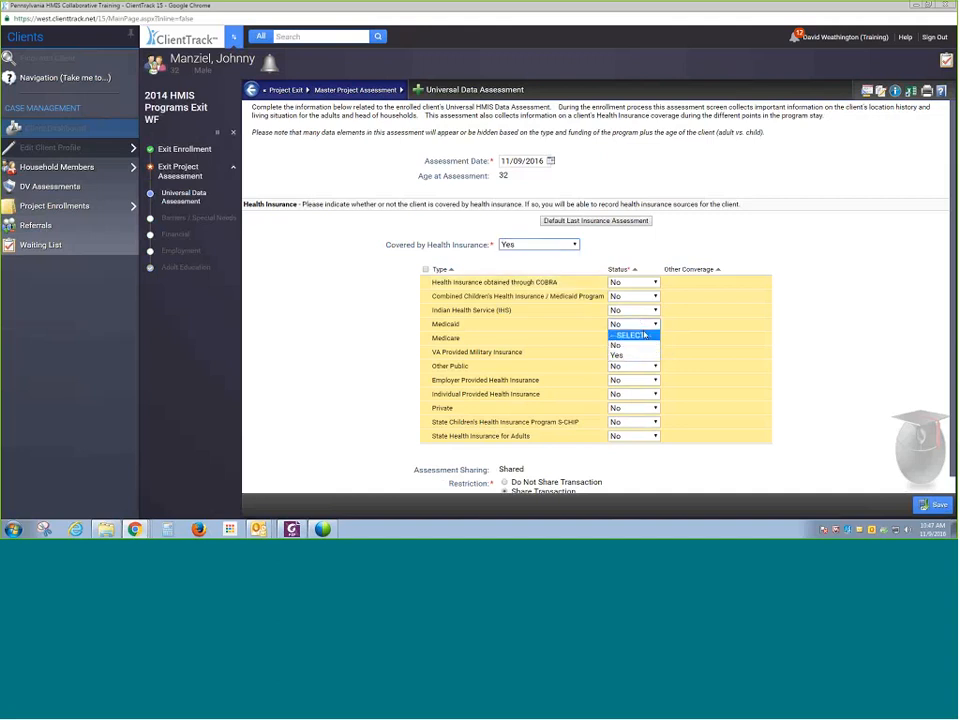
click(640, 343)
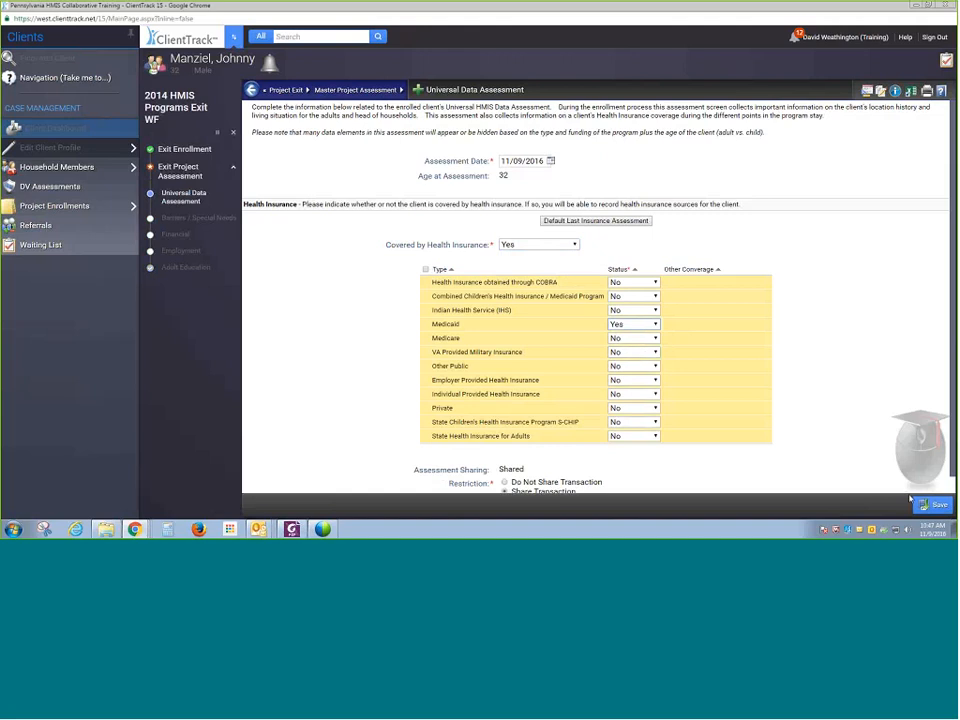
scroll(883, 389, down, 2)
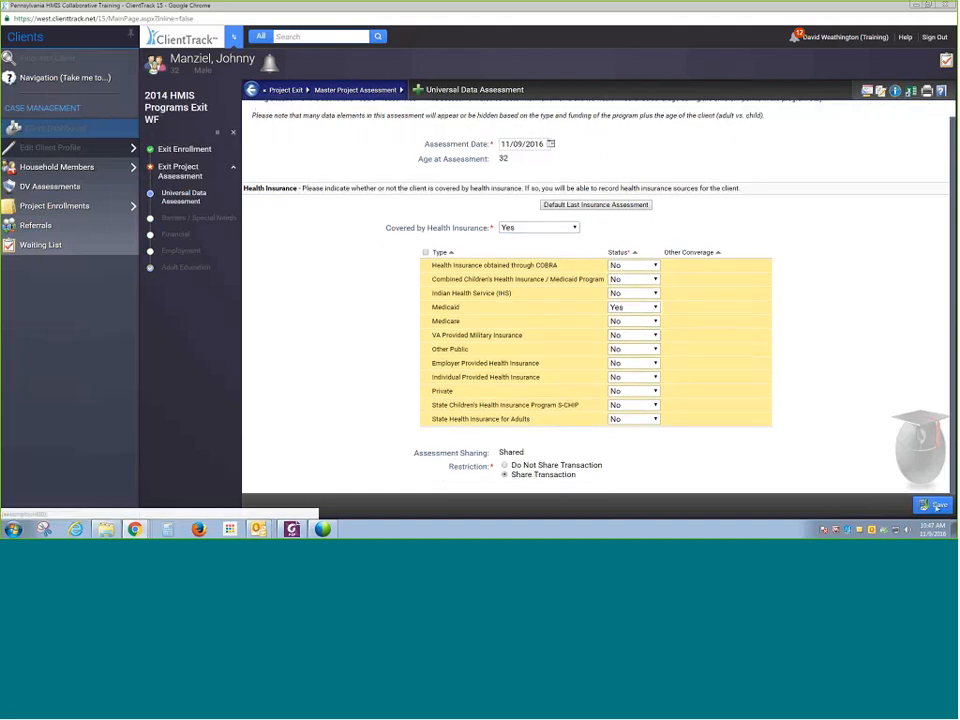
click(932, 504)
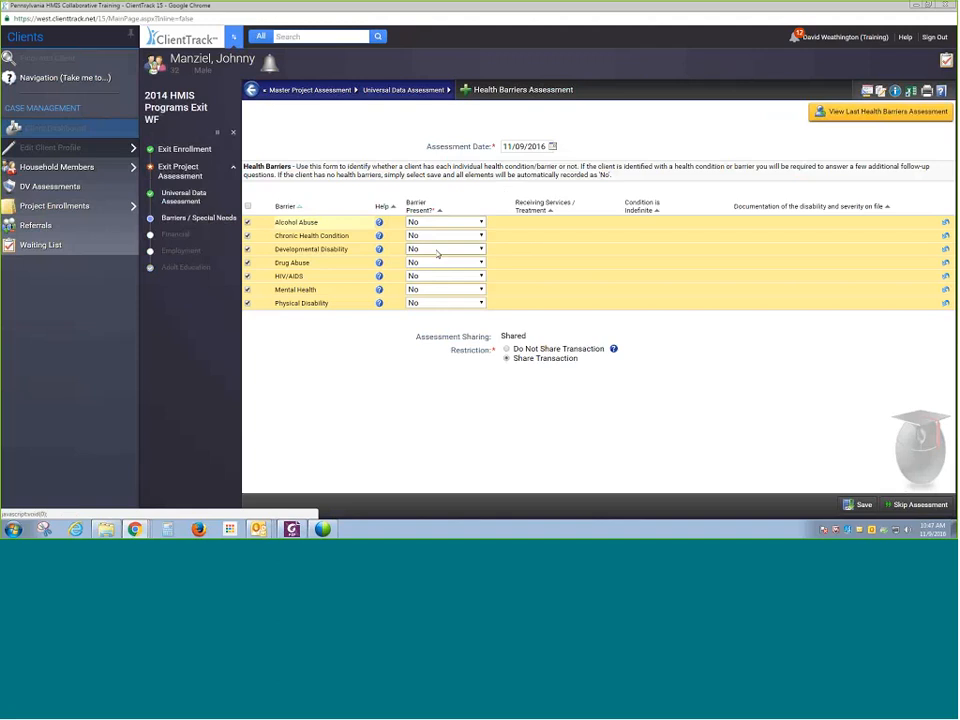
- Save the Health Barriers assessment, then record income from any source Yes with $1,000 monthly Supplemental Security Income and save
click(864, 506)
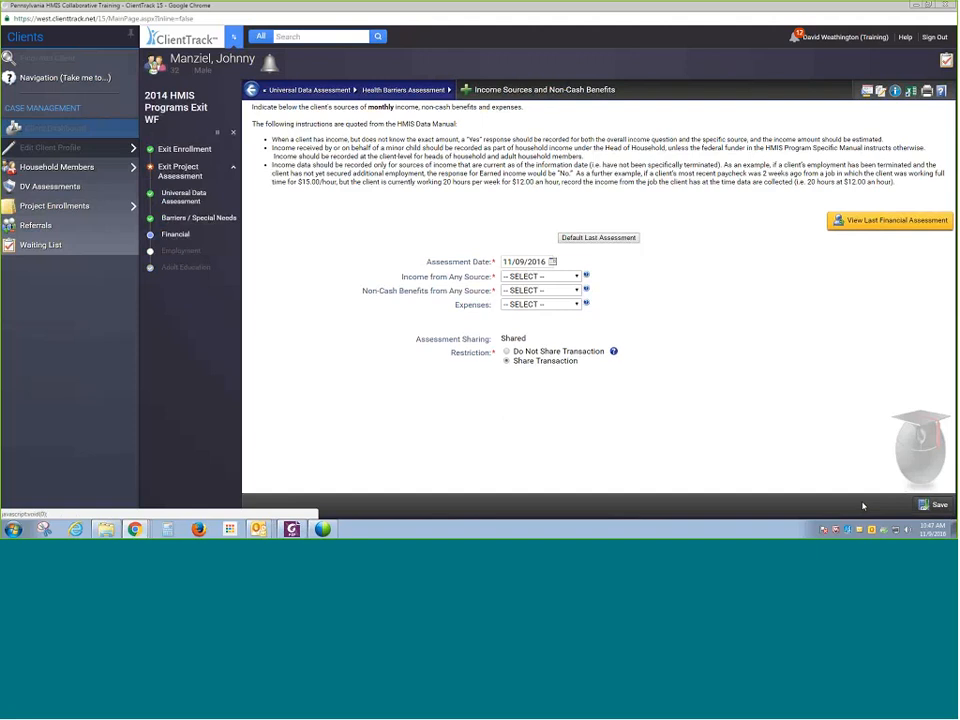
click(561, 275)
click(586, 238)
click(540, 276)
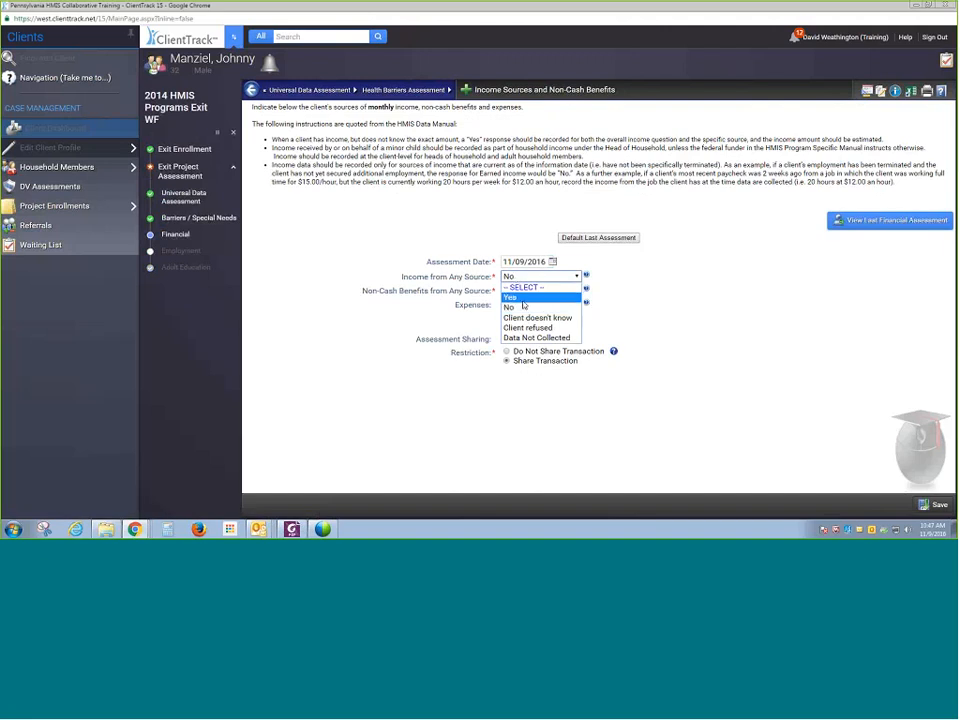
click(524, 297)
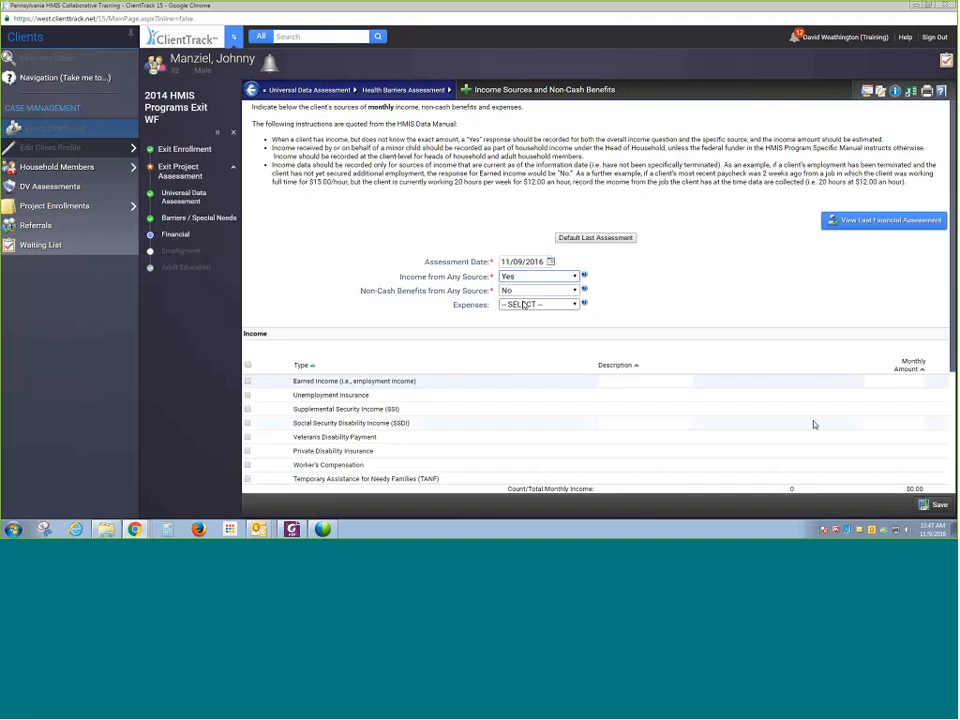
click(880, 410)
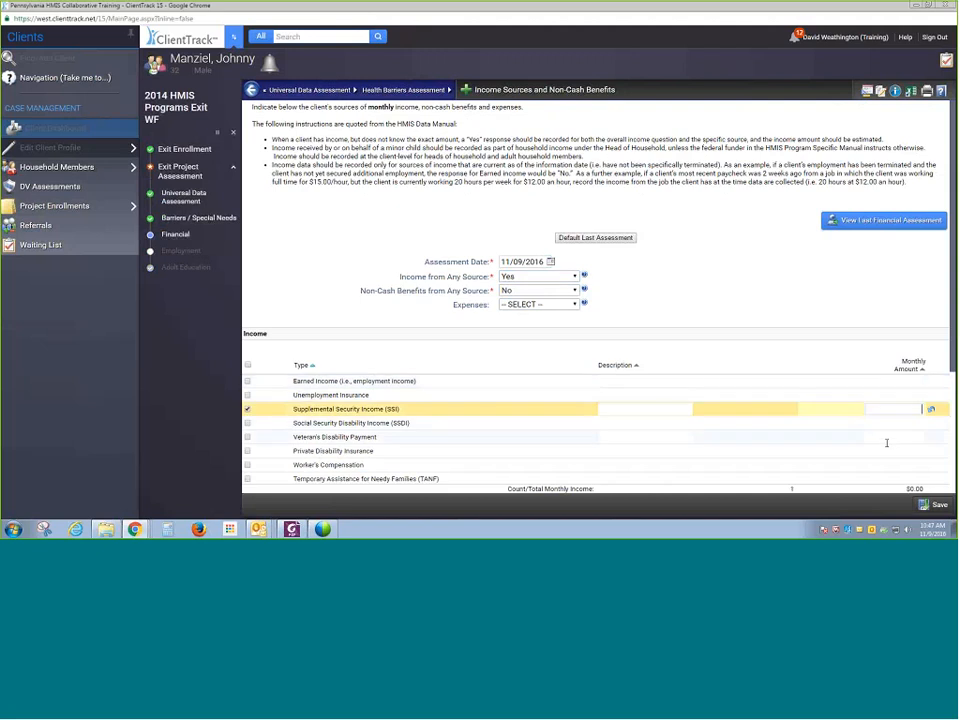
text(1000)
scroll(824, 462, down, 3)
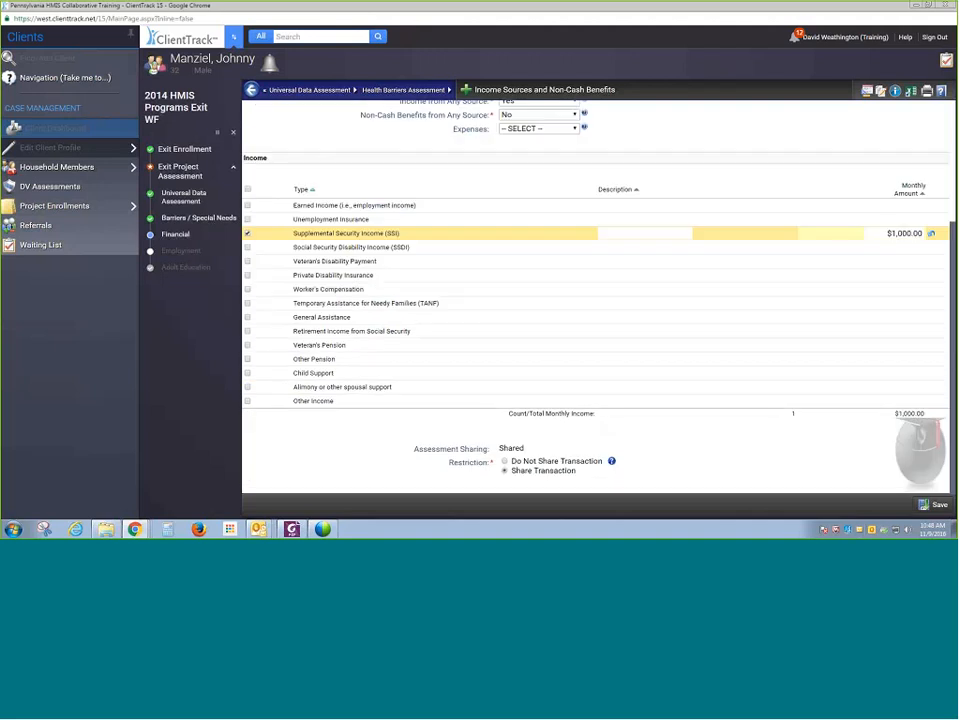
click(935, 504)
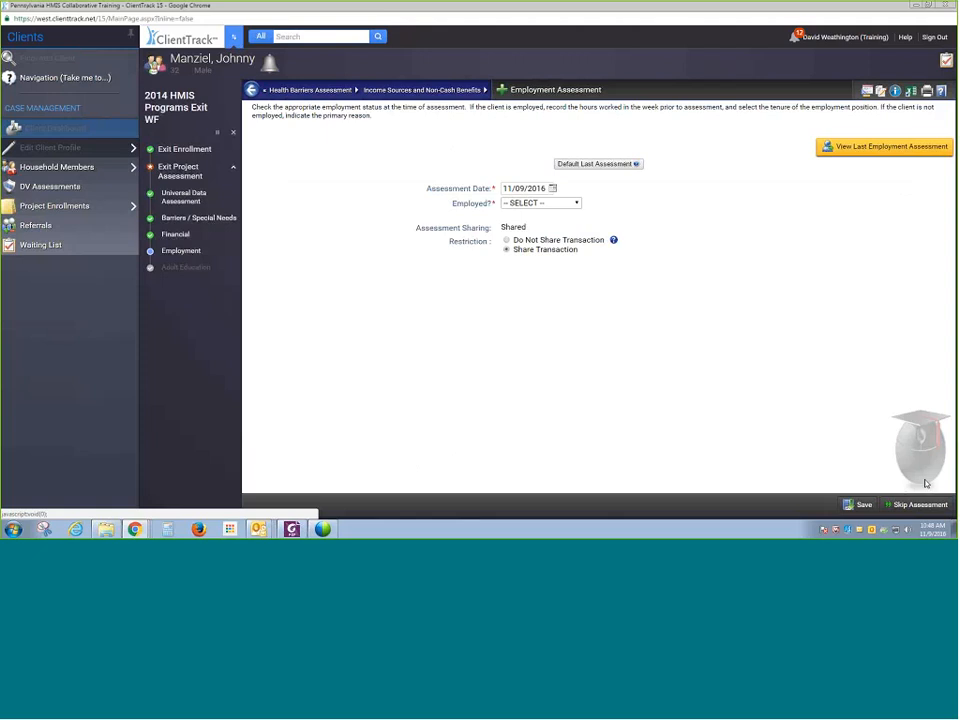
- Skip the Employment assessment and finish the exit workflow
click(918, 505)
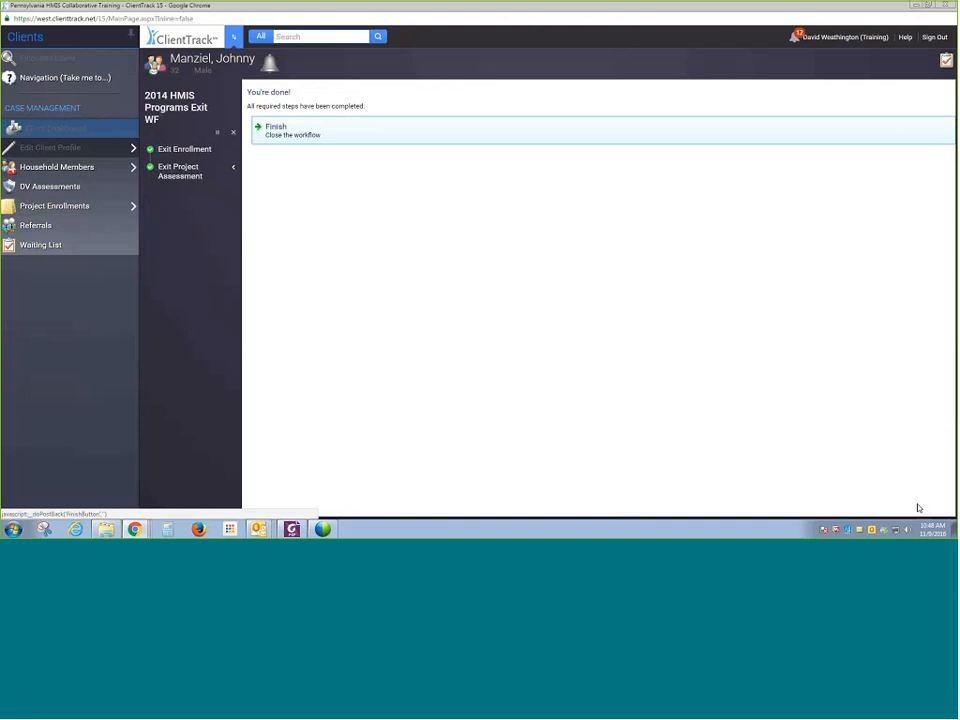
click(360, 132)
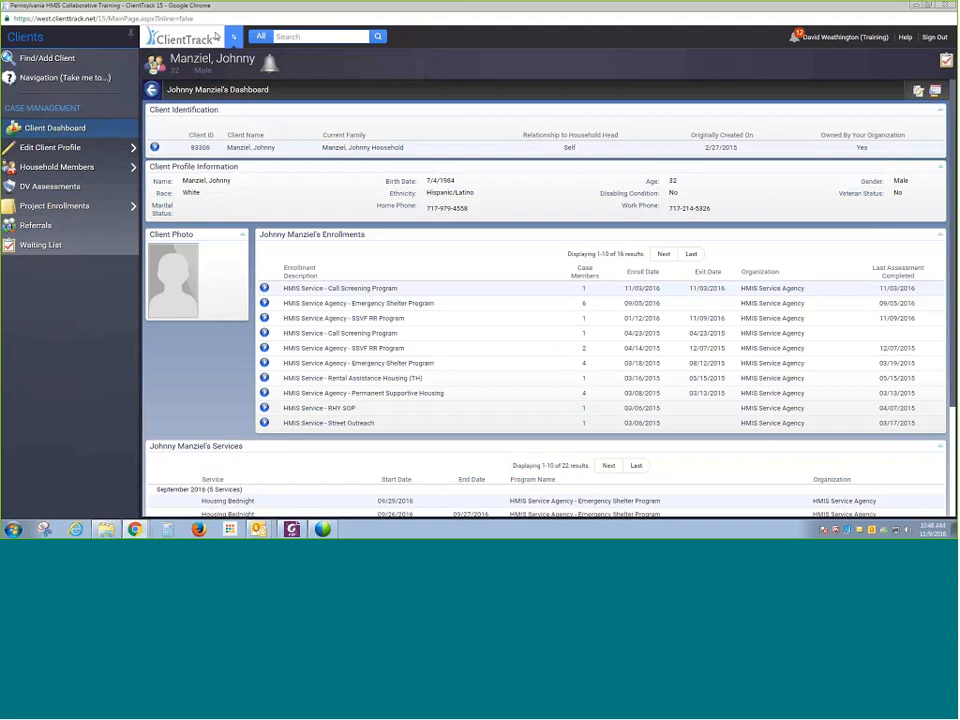
- Switch the active workspace to the PA HMIS: HMIS Programs - Case Manager workgroup
click(238, 37)
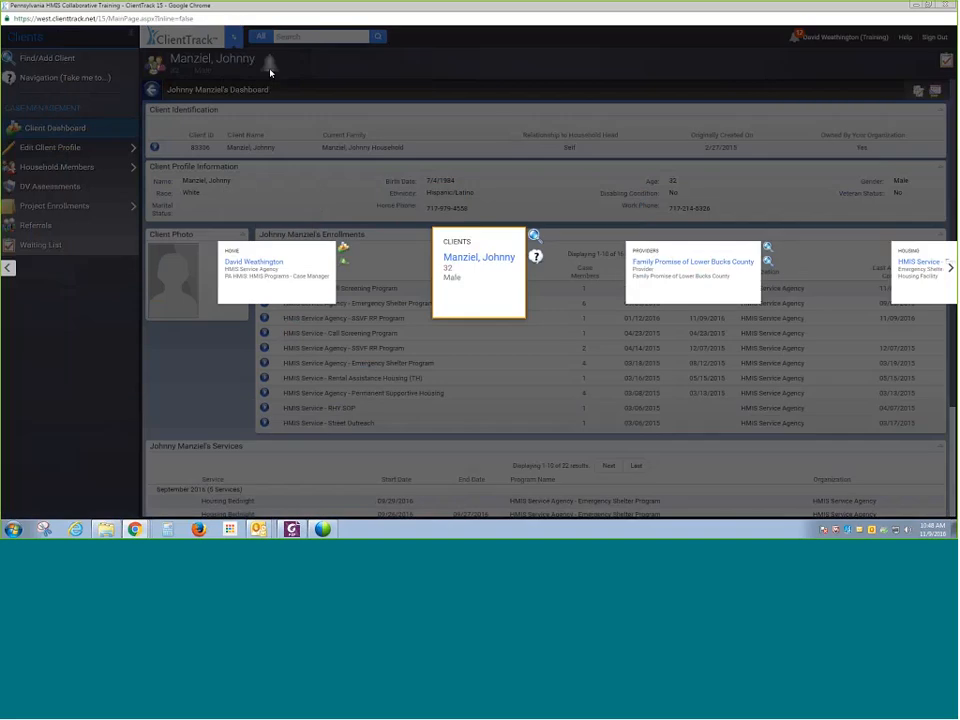
click(320, 277)
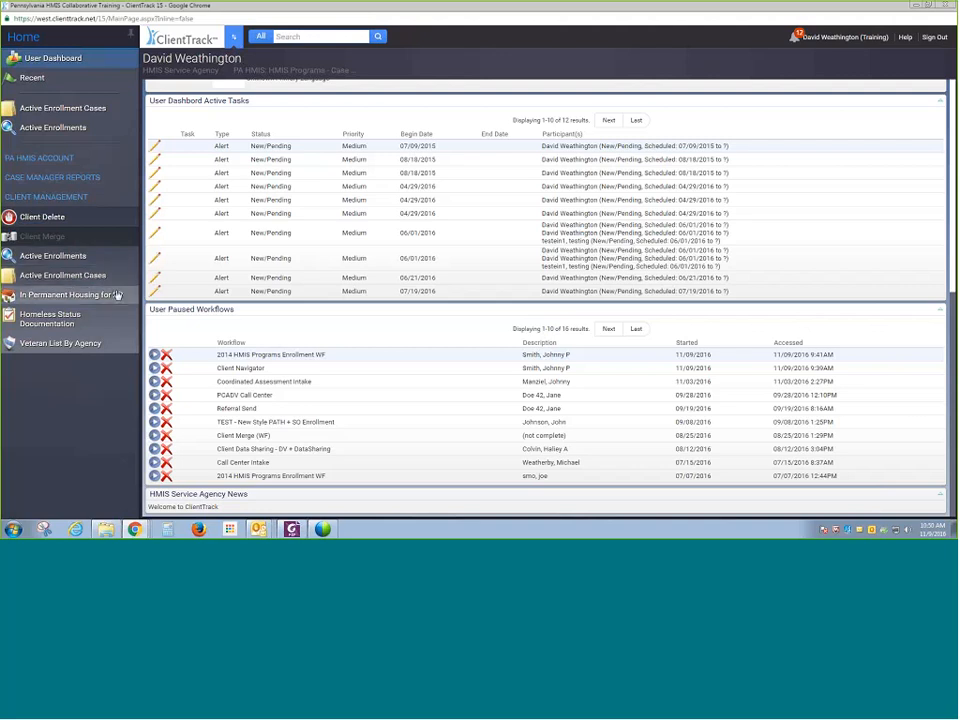
- Open Active Enrollments and list active enrollments for the HMIS Service Agency - Emergency Shelter Program
click(46, 260)
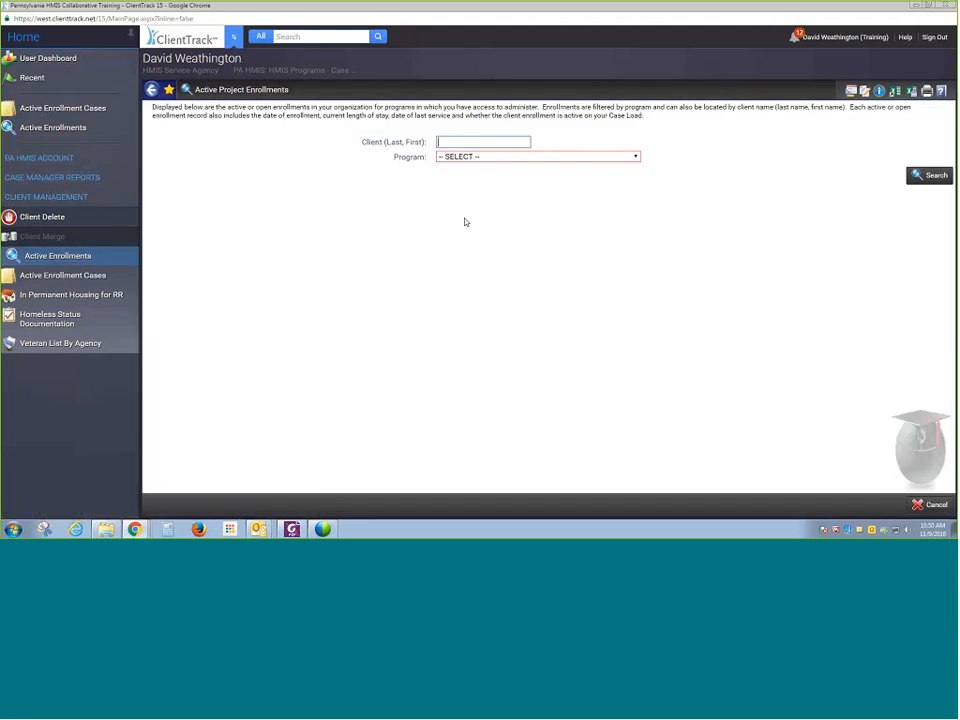
click(500, 157)
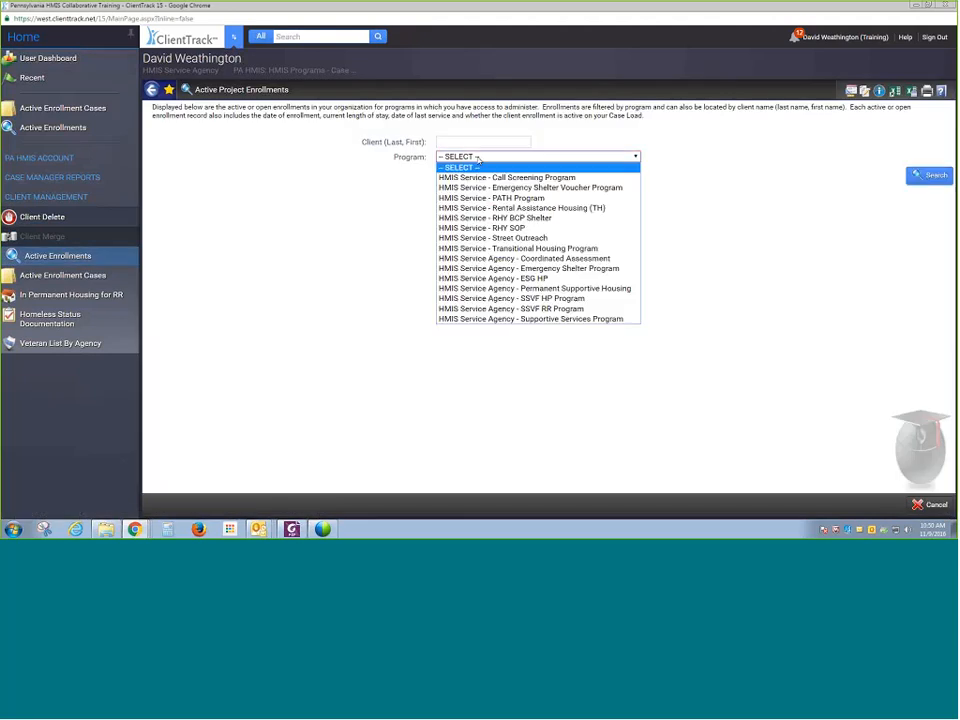
click(499, 270)
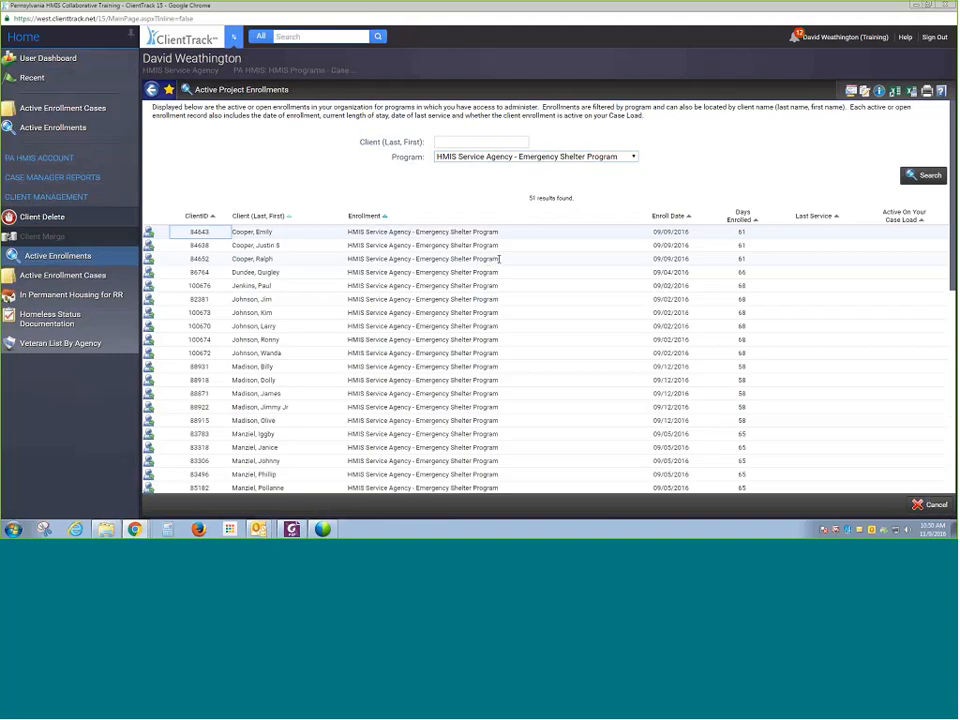
- Scroll through the Emergency Shelter active enrollments and open the first listed client's dashboard
scroll(407, 287, down, 5)
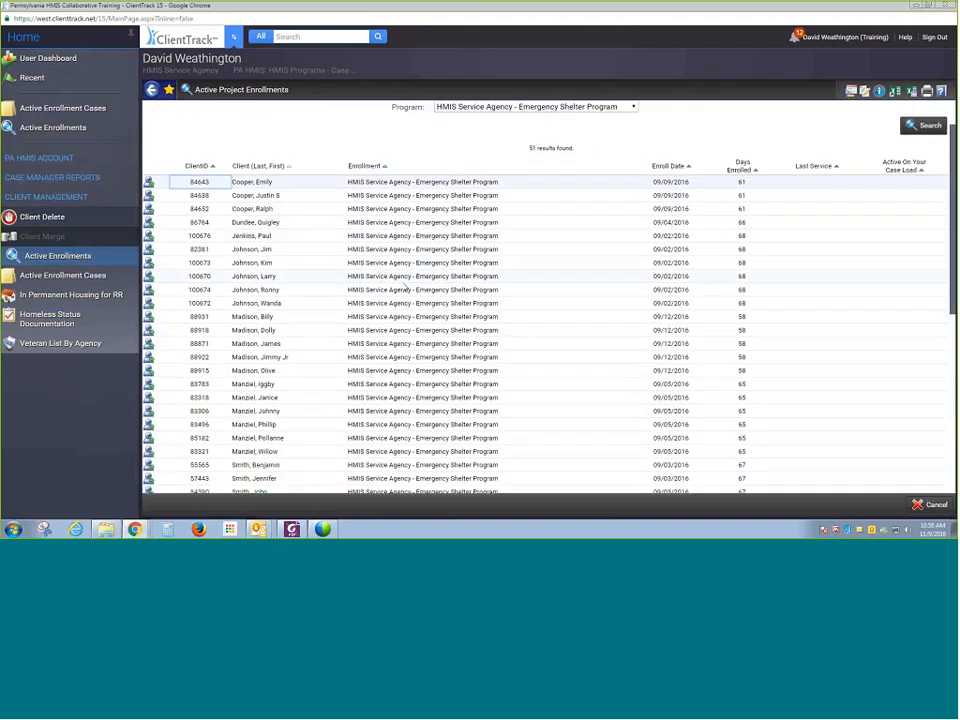
scroll(405, 283, down, 3)
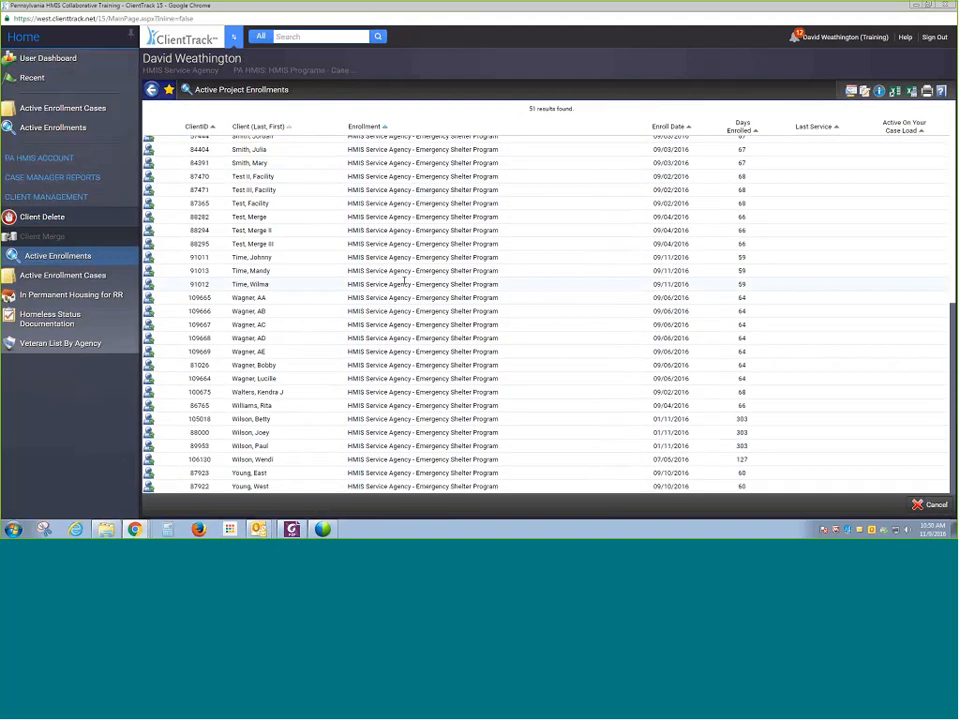
scroll(404, 281, up, 8)
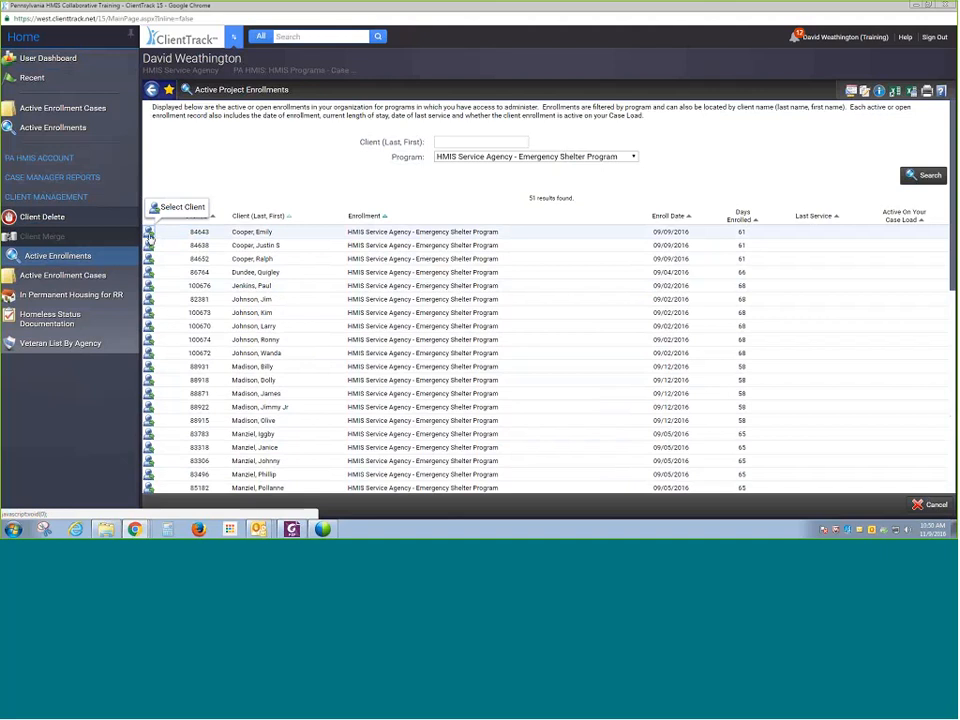
click(149, 234)
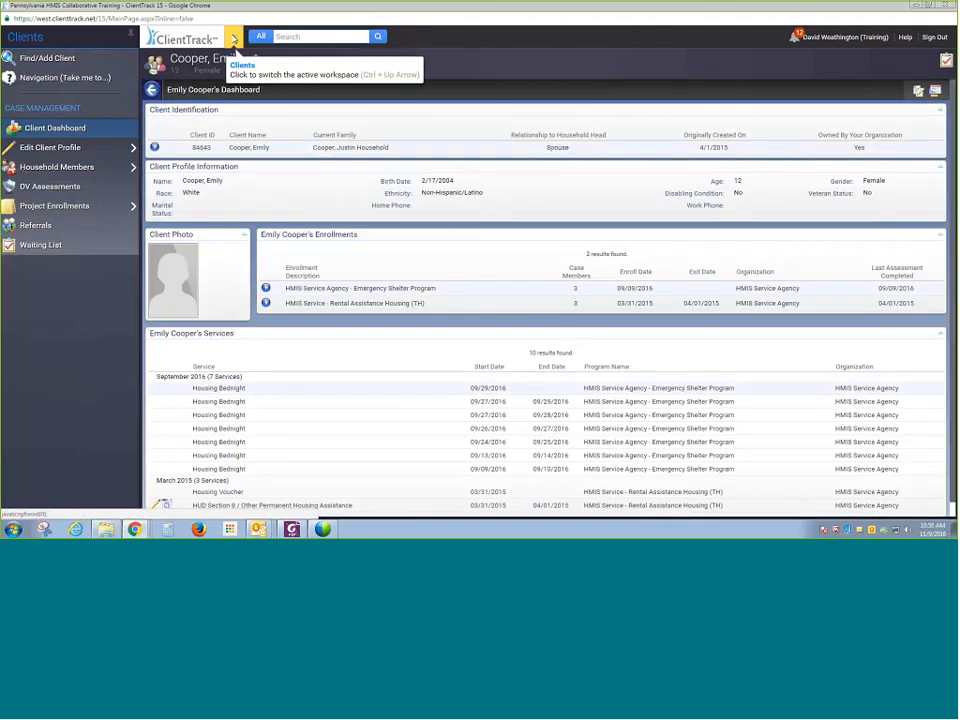
- Return to the home workspace and list active enrollment cases for the HMIS Service Agency - ESG HP program
click(234, 39)
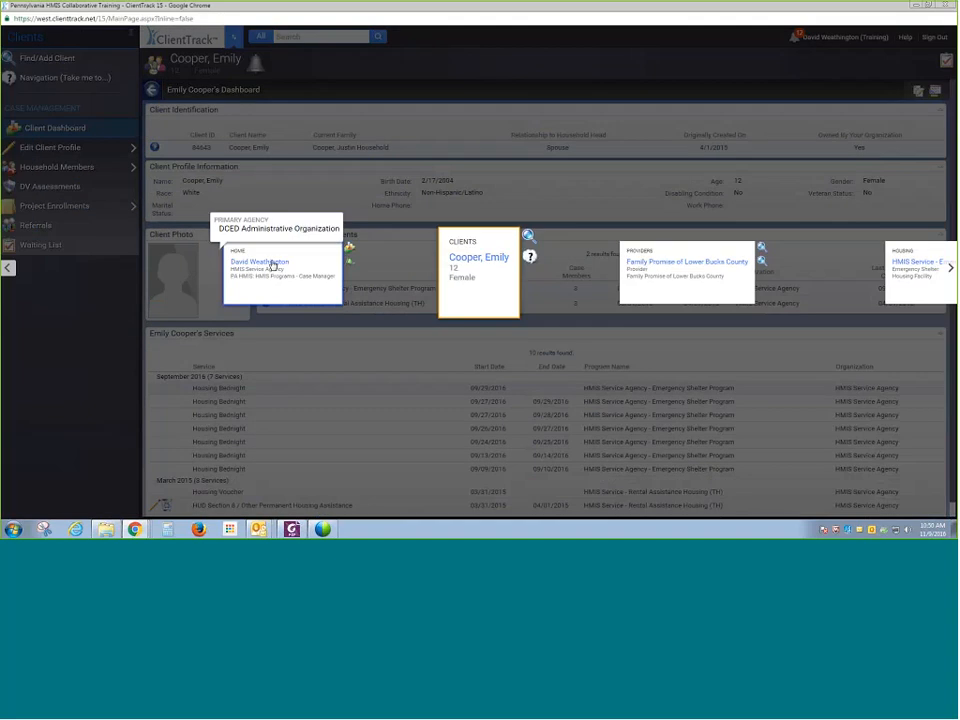
click(262, 262)
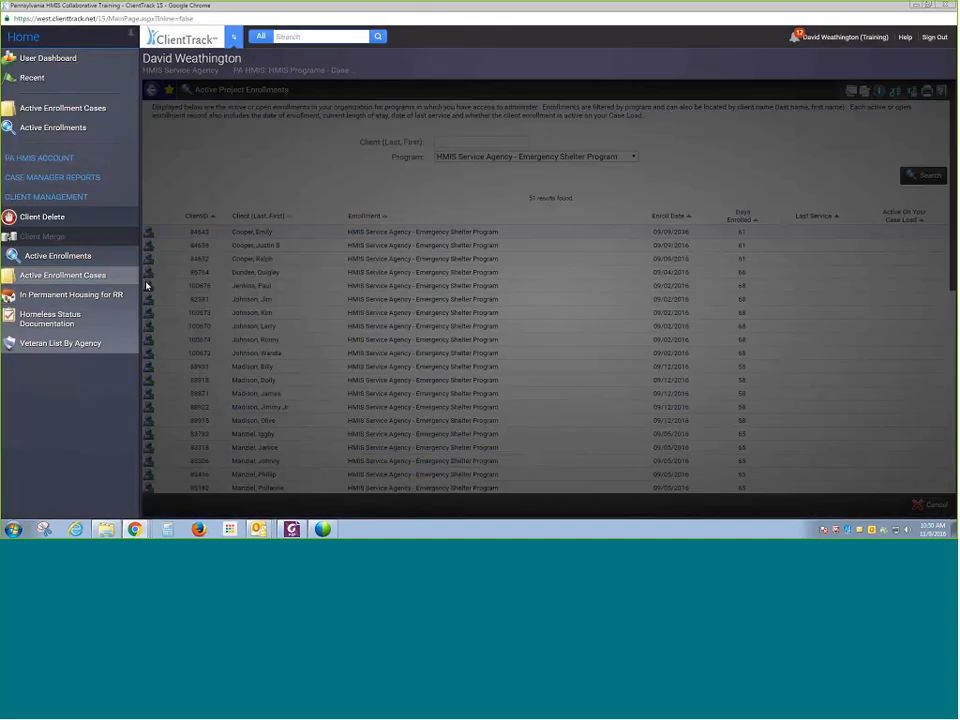
click(500, 182)
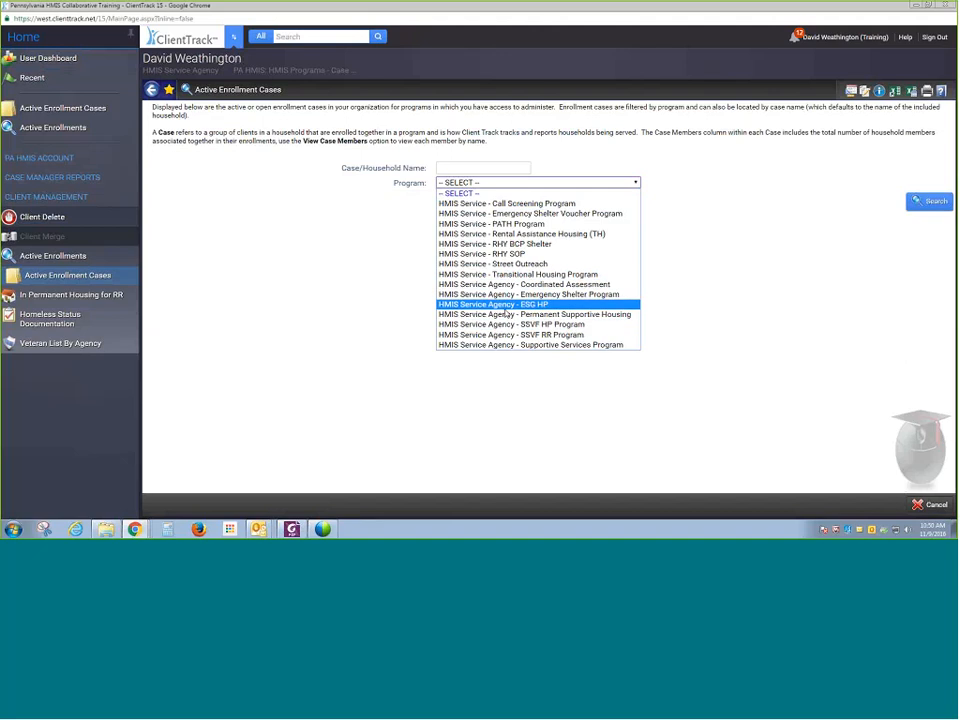
click(504, 306)
click(918, 202)
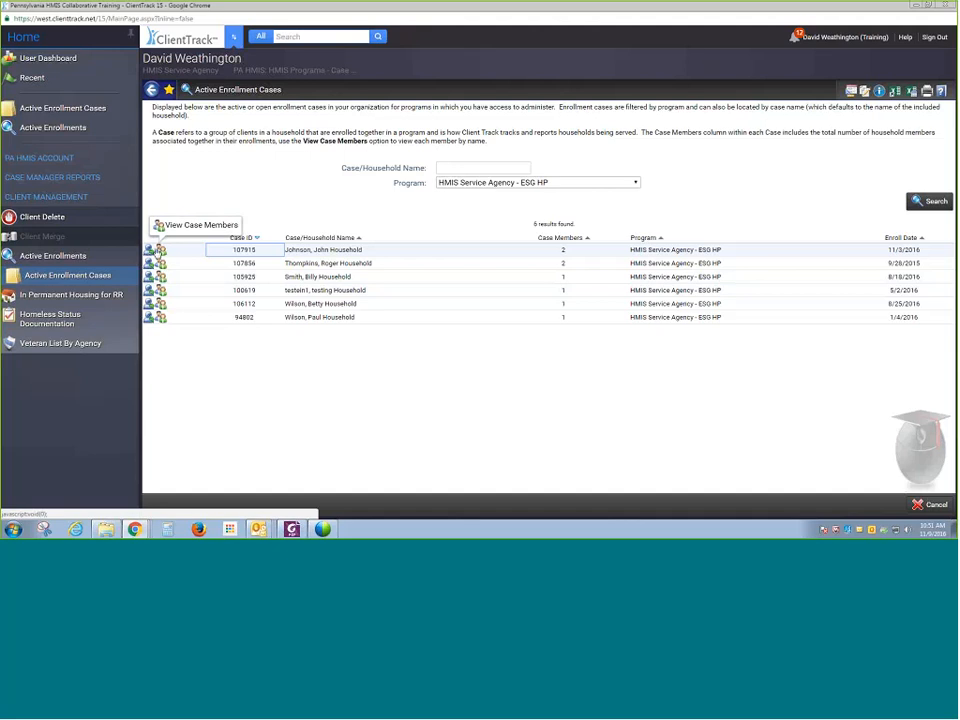
- View the case members of the first household case and return to the enrollment cases list
click(161, 252)
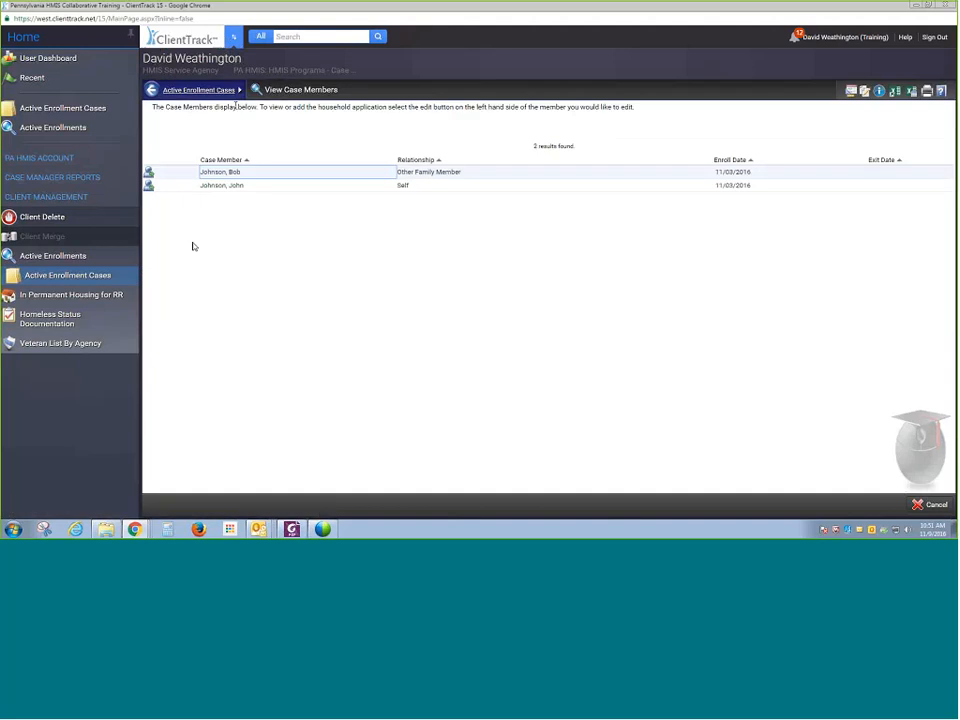
click(195, 90)
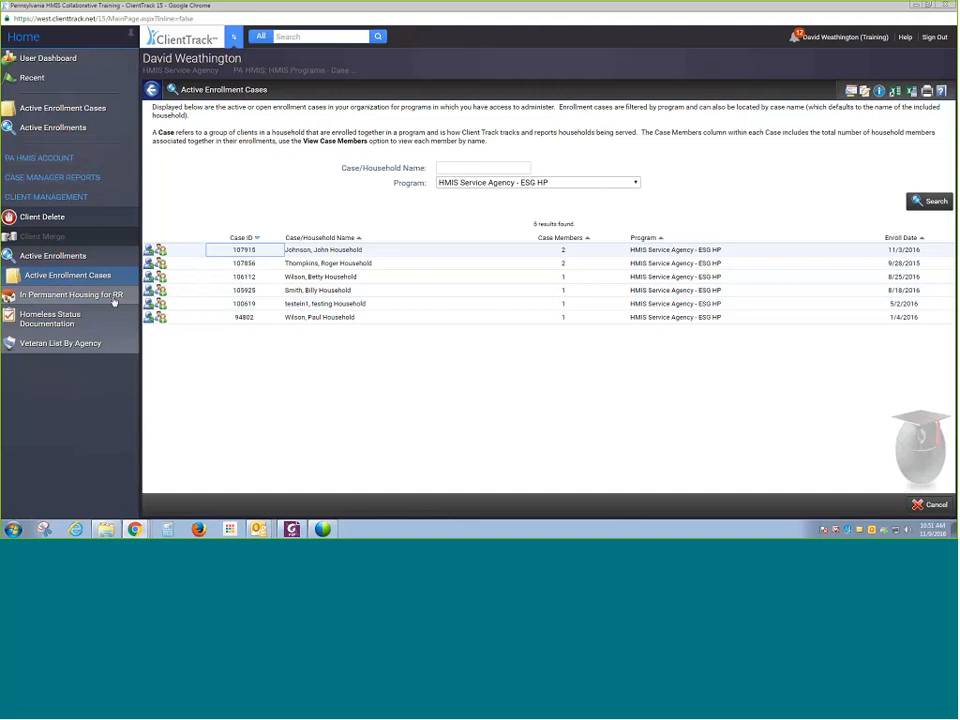
click(155, 250)
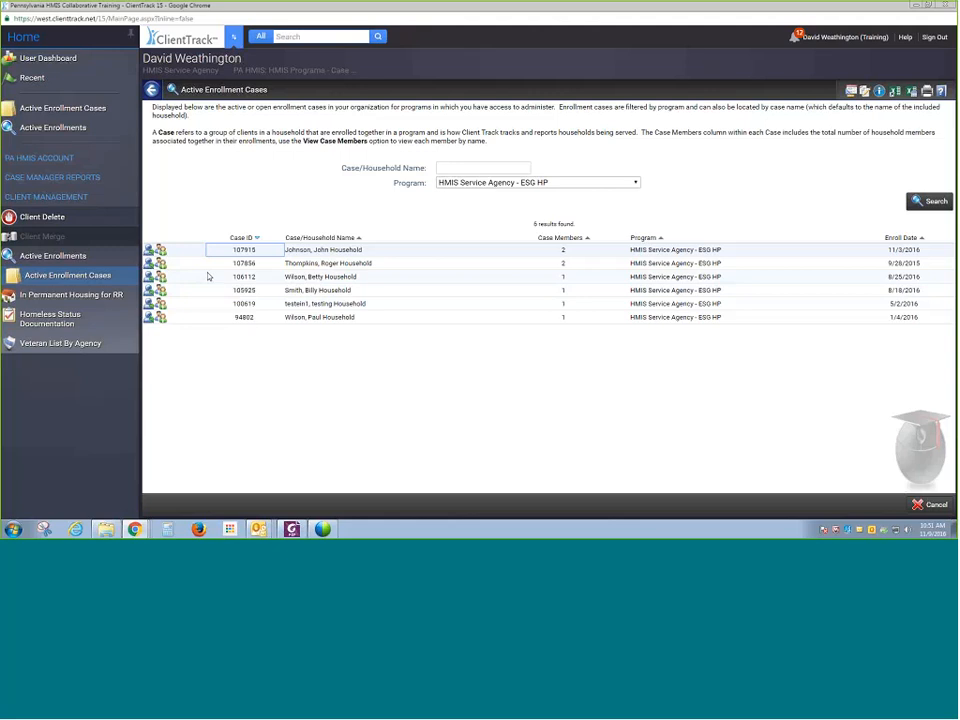
- Open the System Documents list under the PA HMIS account section
click(93, 163)
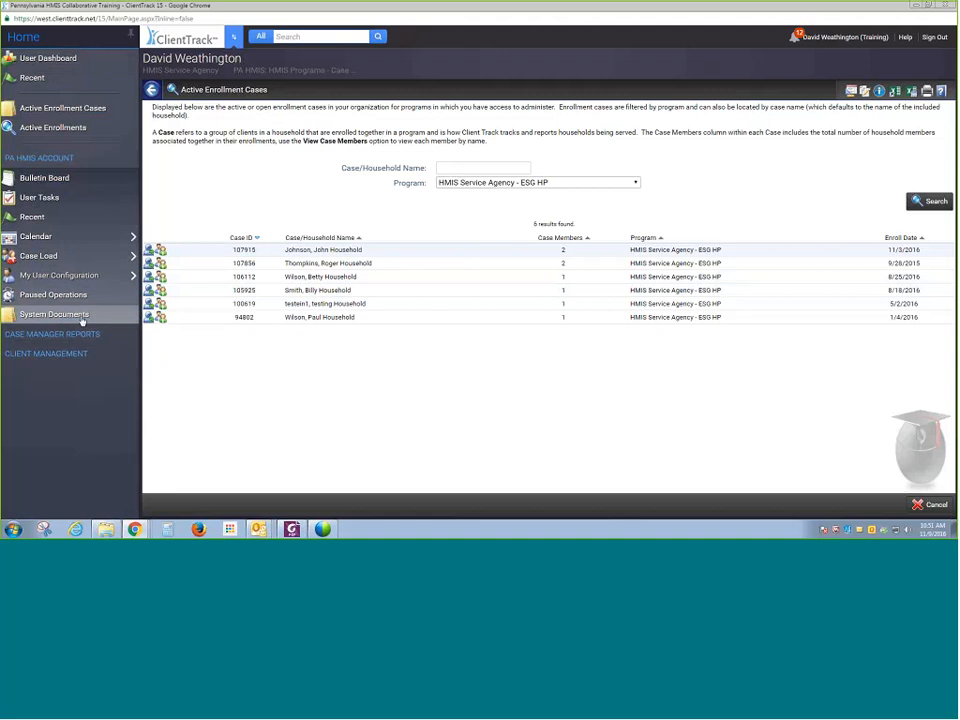
click(82, 319)
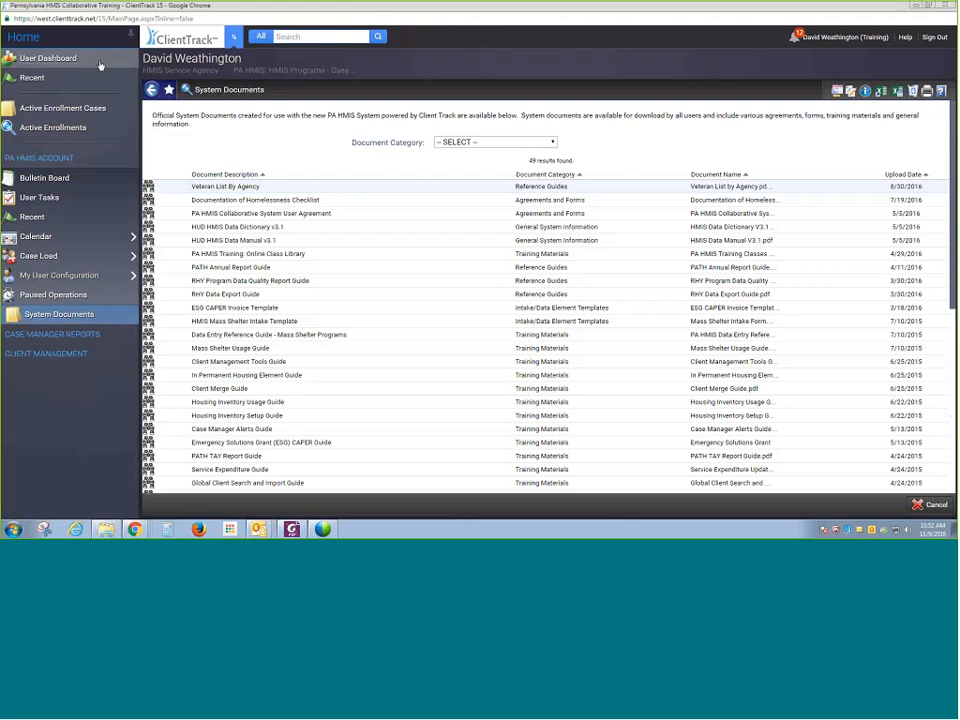
- Switch the active workspace to the current client in the Clients workspace
click(230, 41)
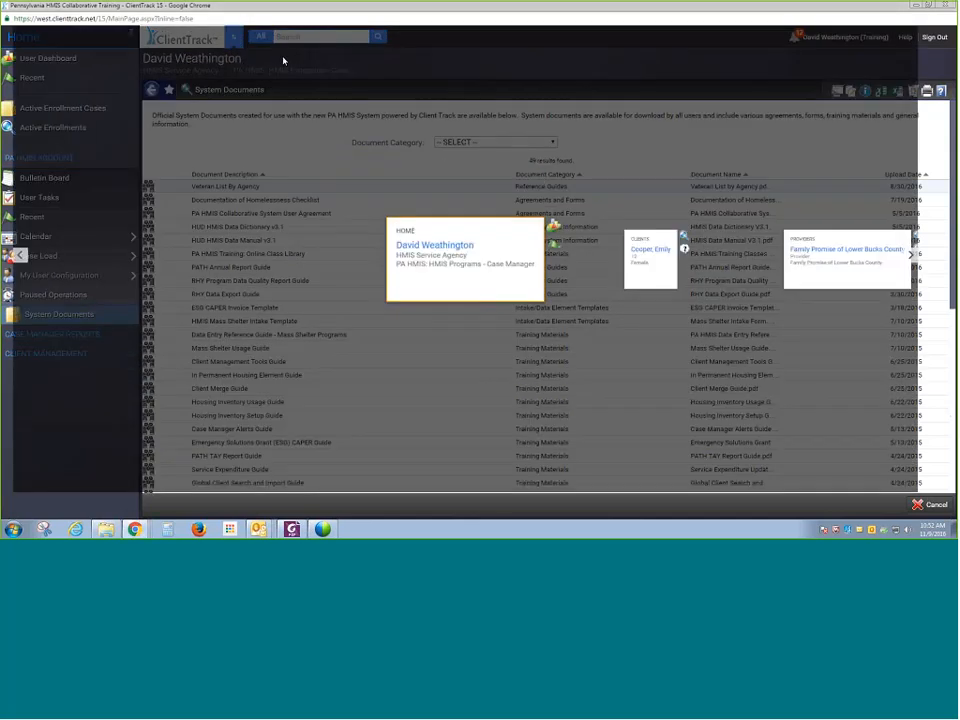
click(662, 274)
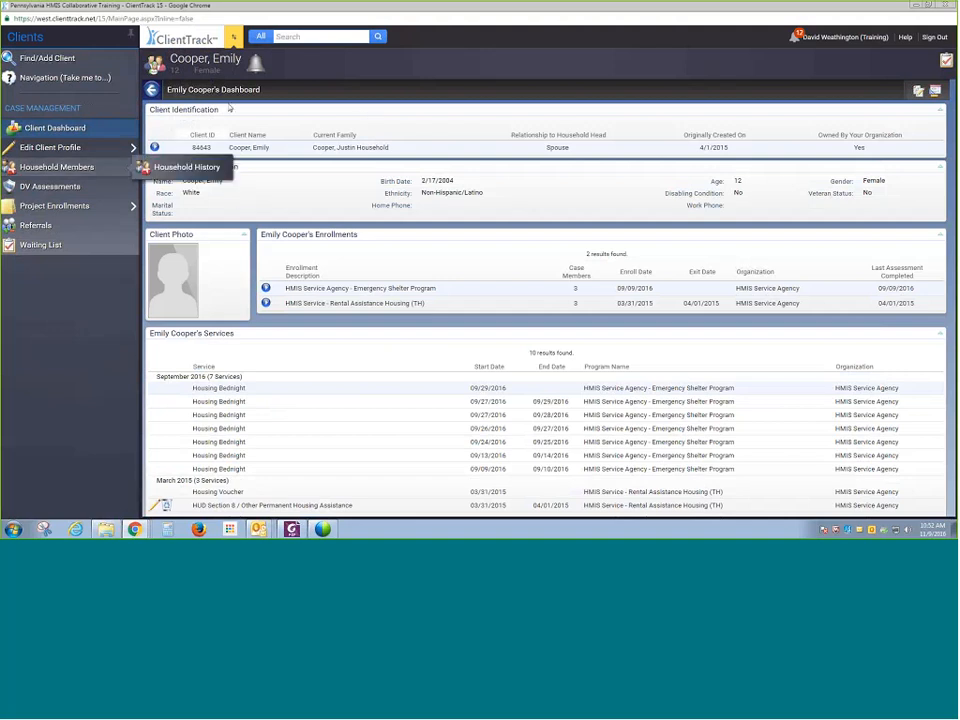
click(157, 63)
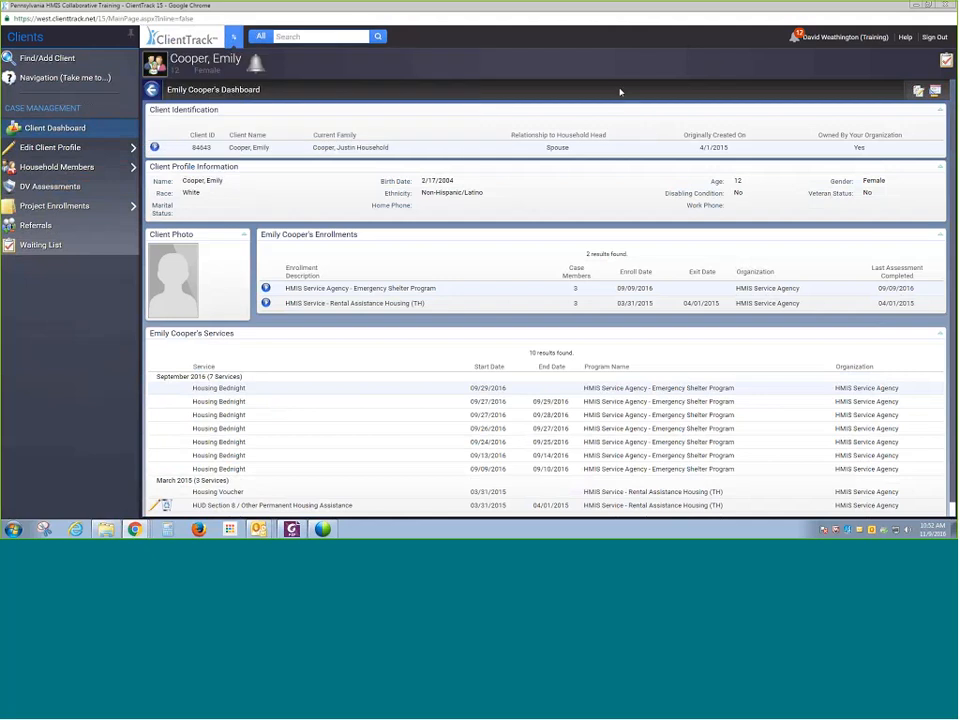
mouse_move(221, 80)
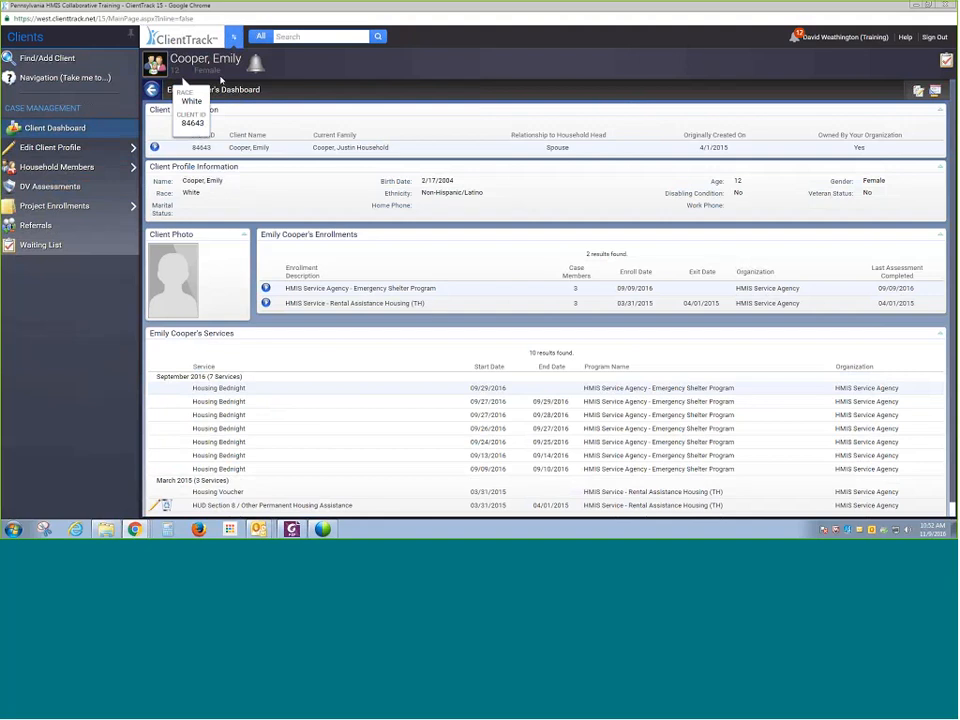
mouse_move(189, 72)
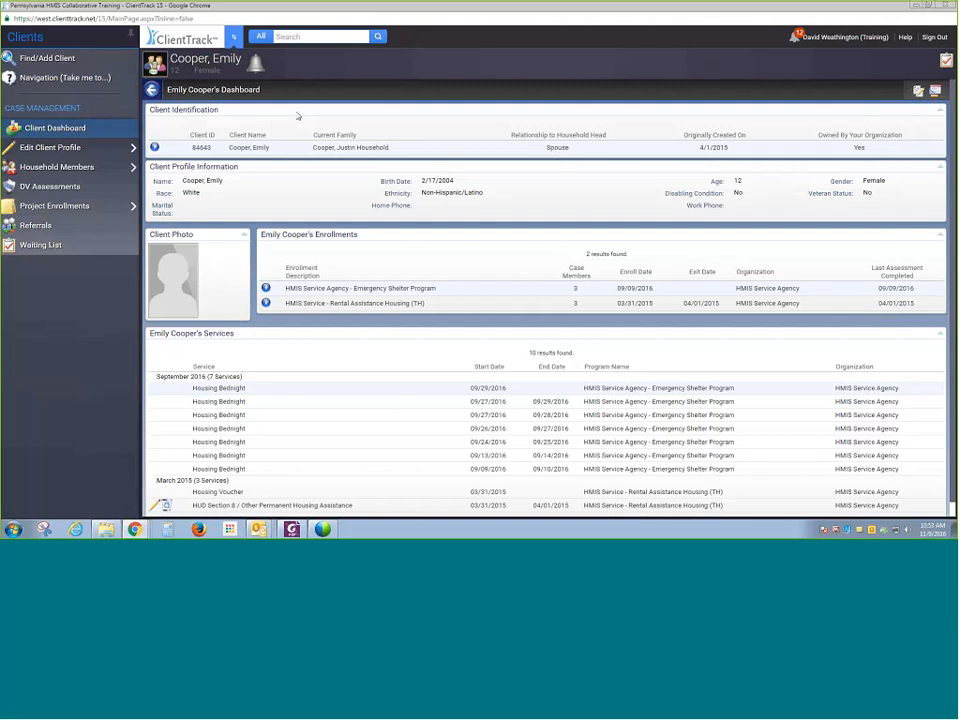
- Open the household head's dashboard from the household members panel
click(158, 66)
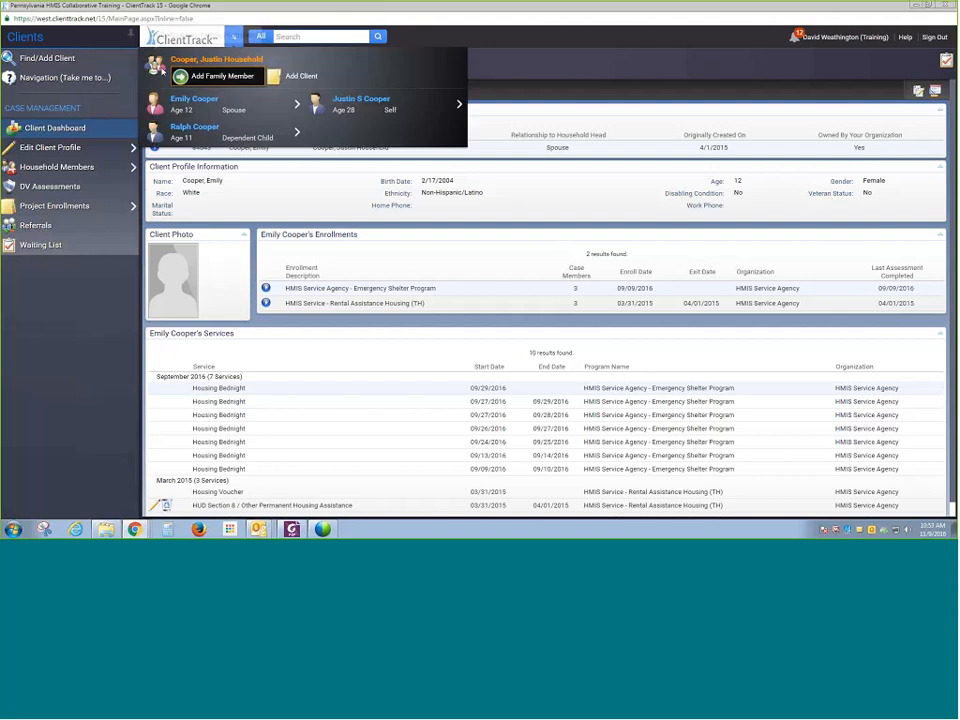
mouse_move(195, 105)
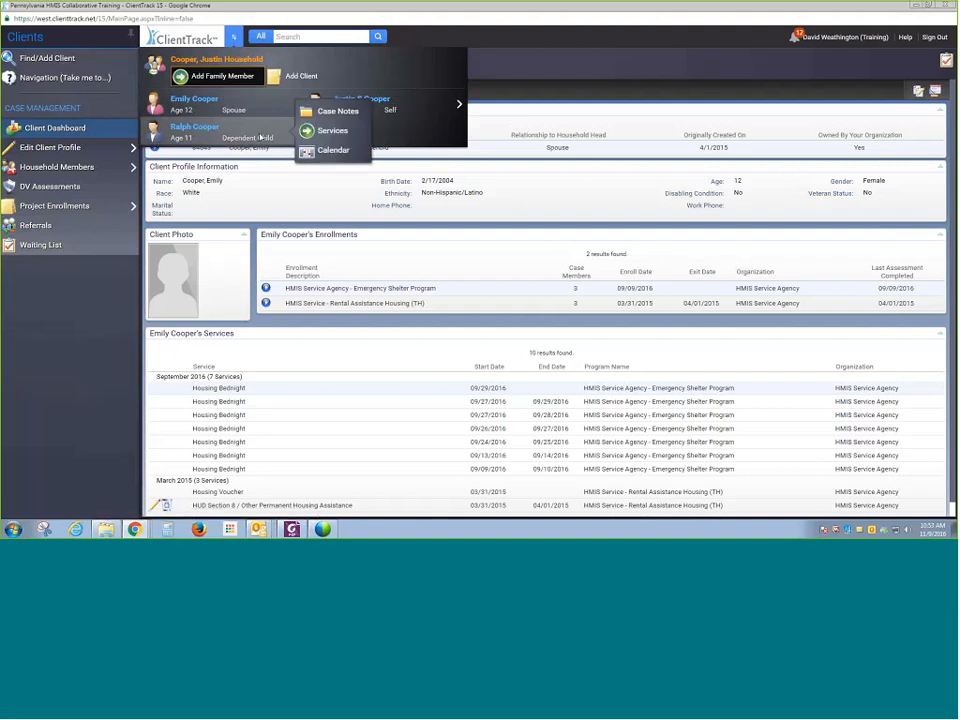
mouse_move(419, 105)
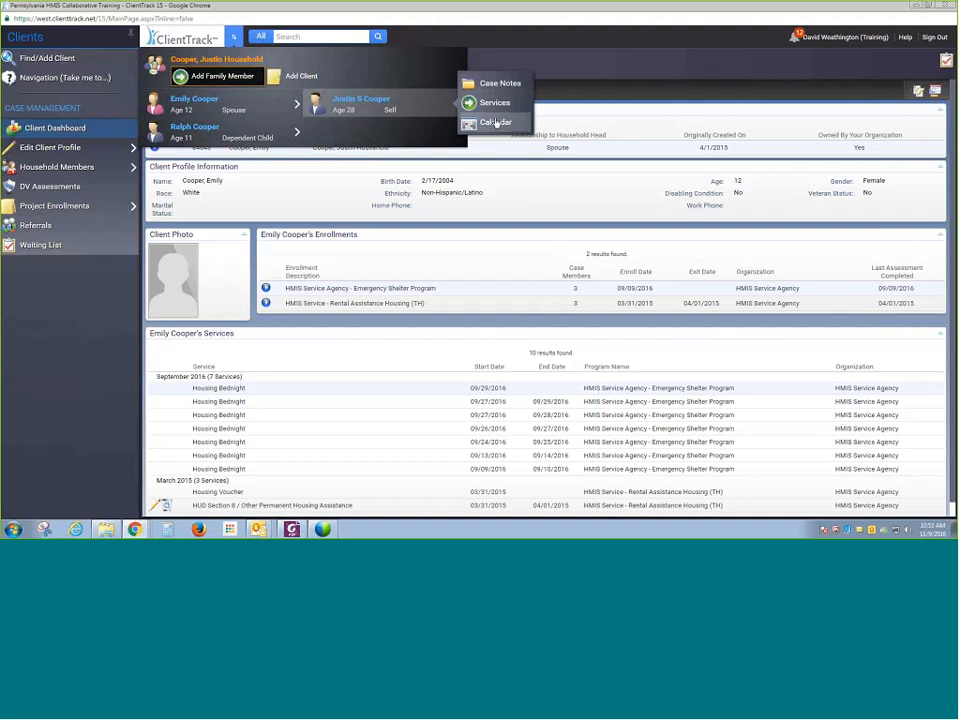
click(430, 115)
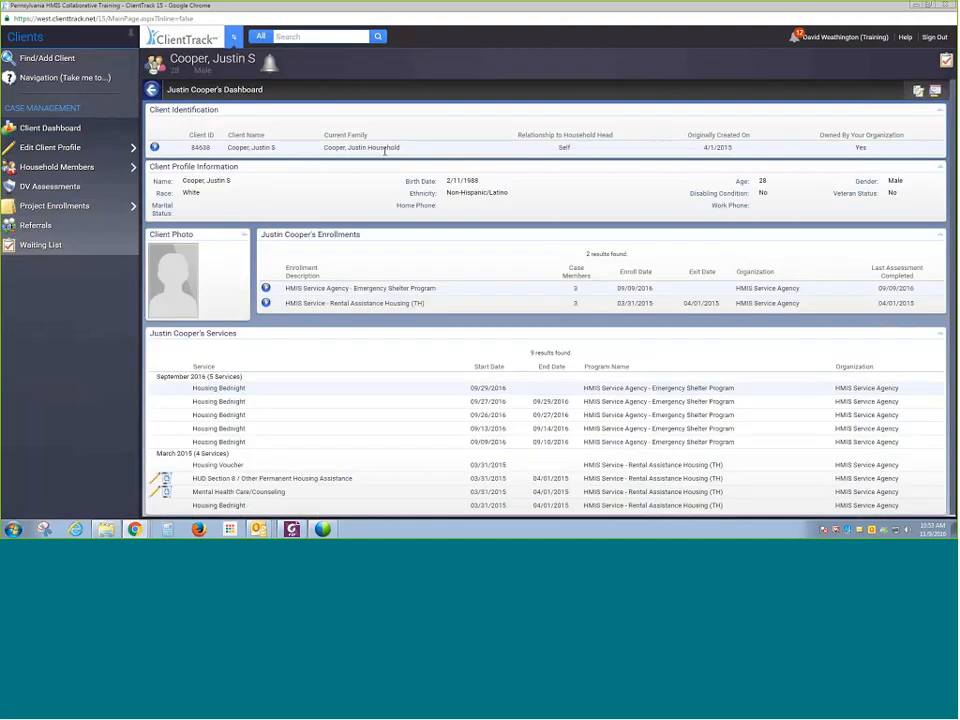
- Open the client's Document Storage and add a new document described as Client Id Photo
click(120, 148)
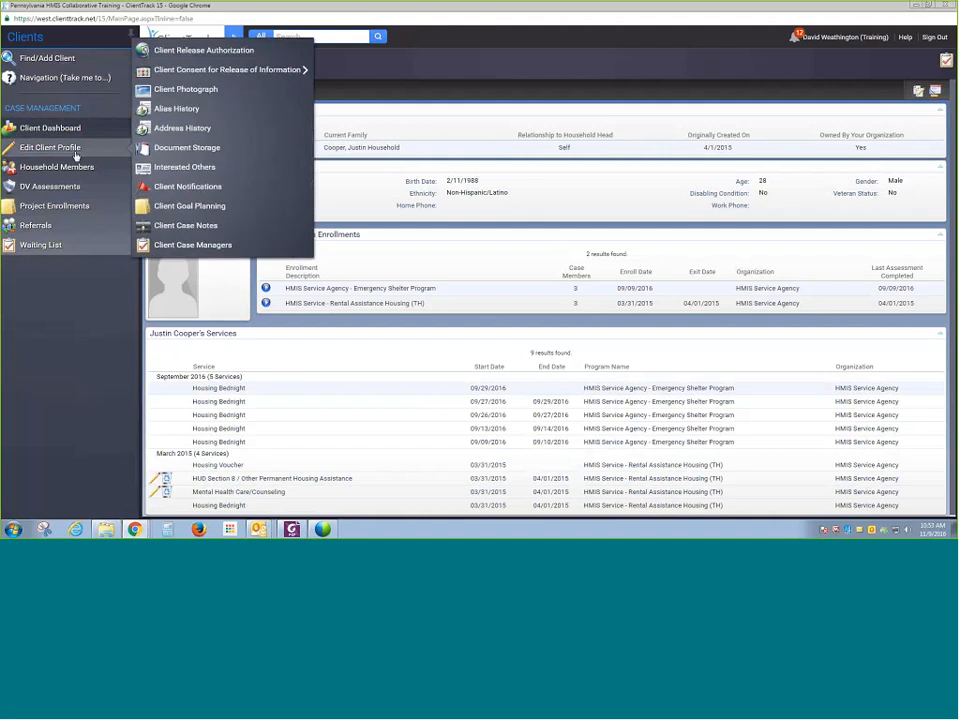
click(158, 152)
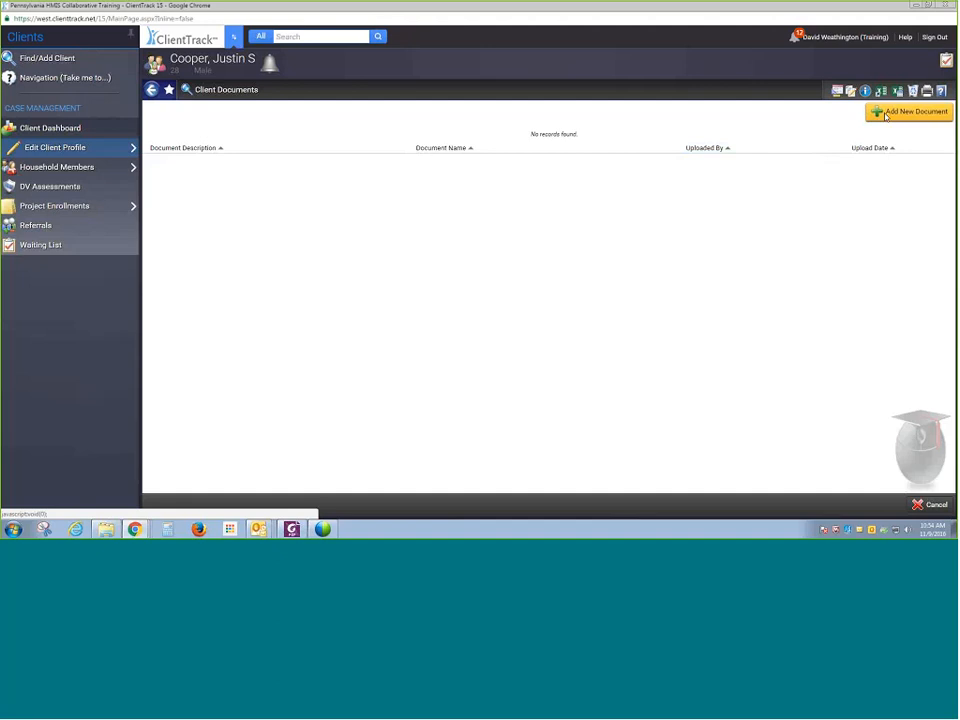
click(100, 148)
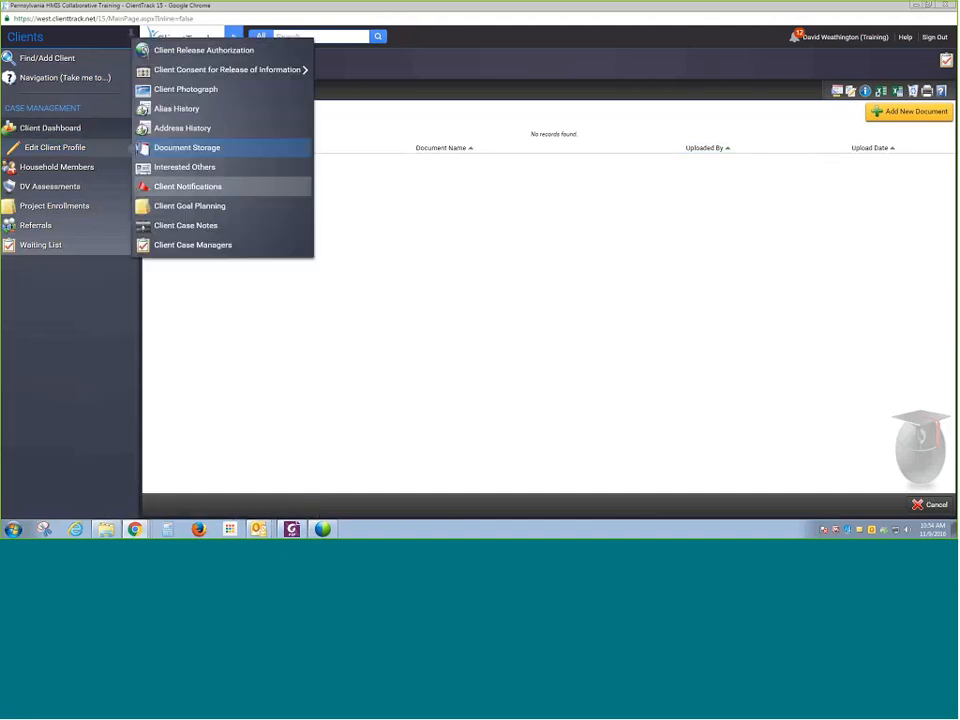
click(896, 111)
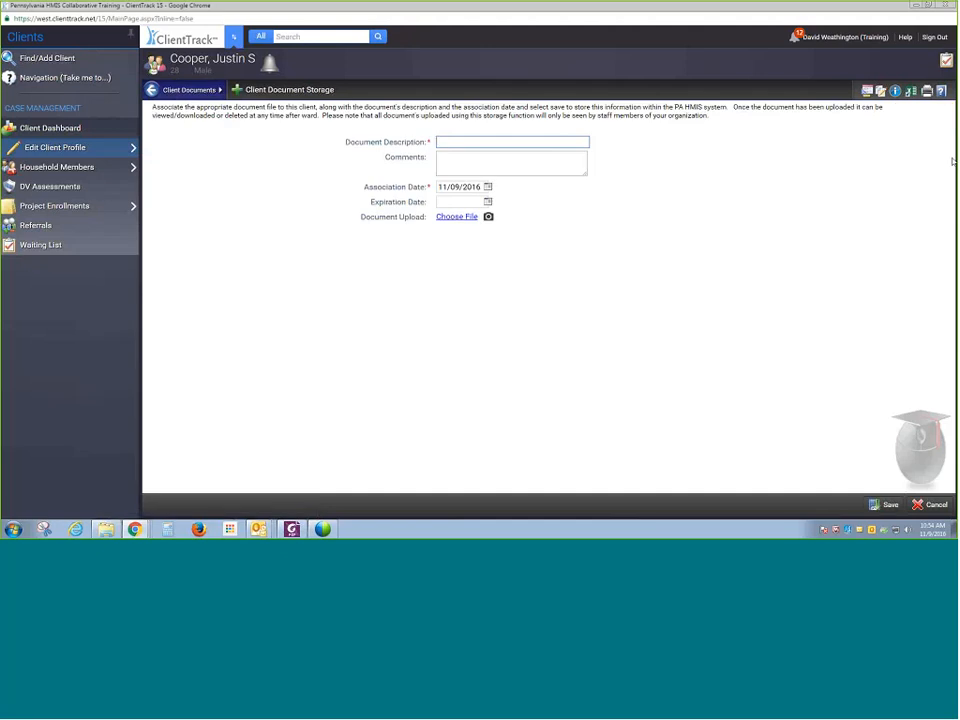
text(Client Id Photo)
- Attach the file PA HMIS - Navigation and Menu Reference.pdf to the document and save it
click(654, 151)
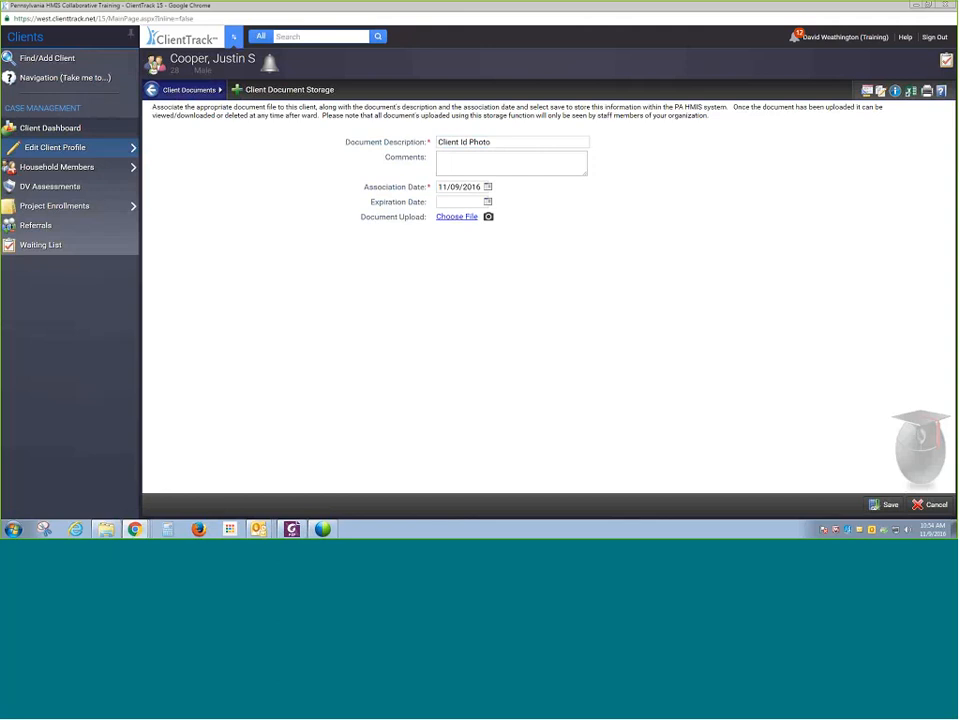
click(461, 202)
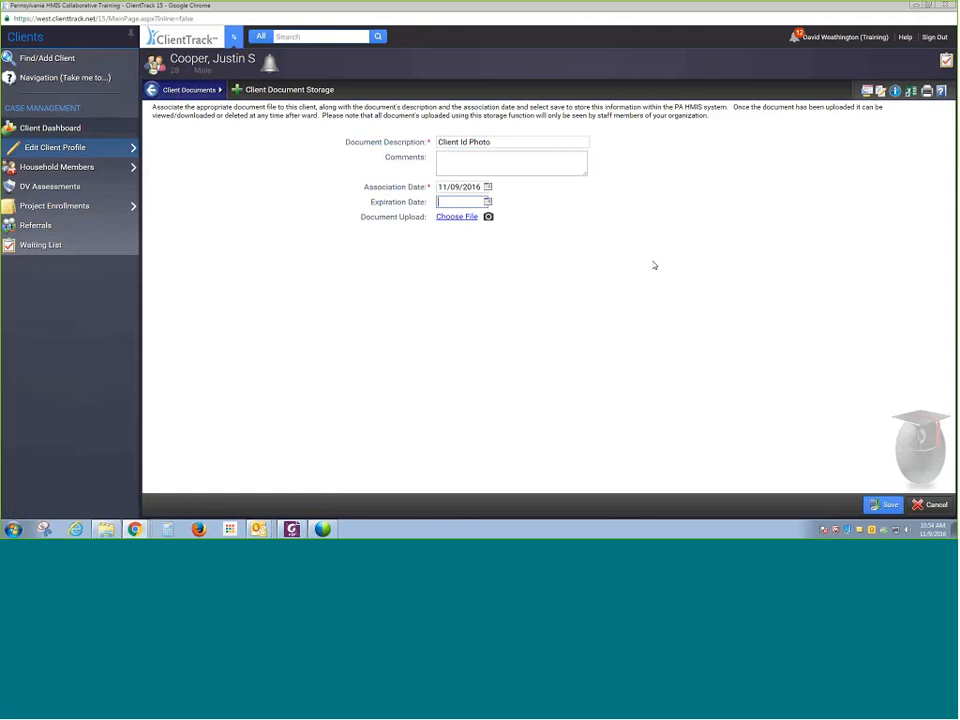
click(445, 218)
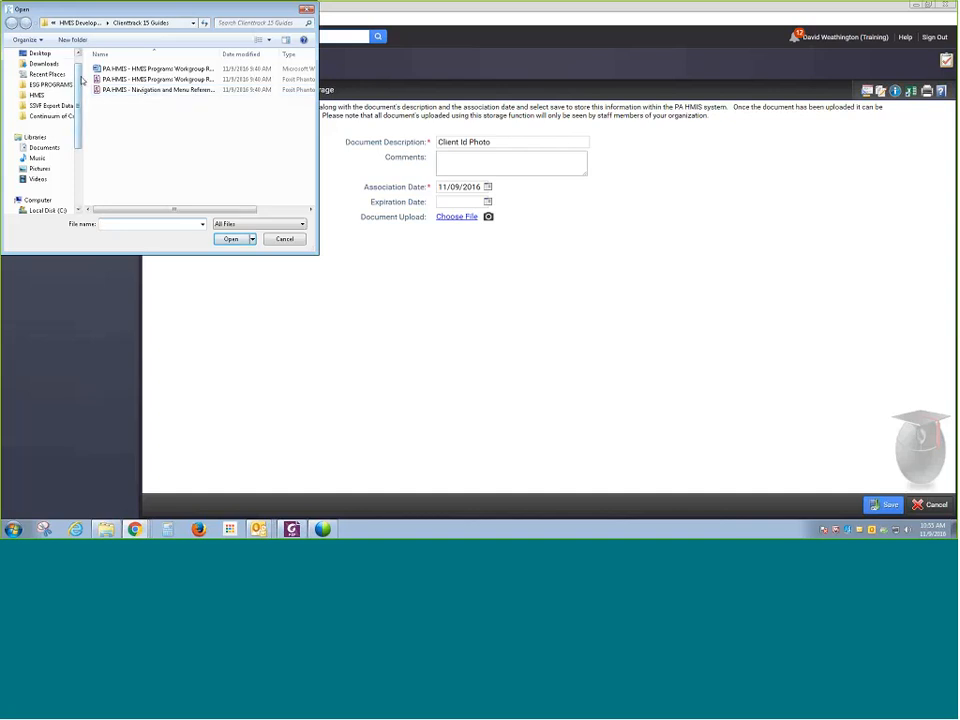
click(136, 92)
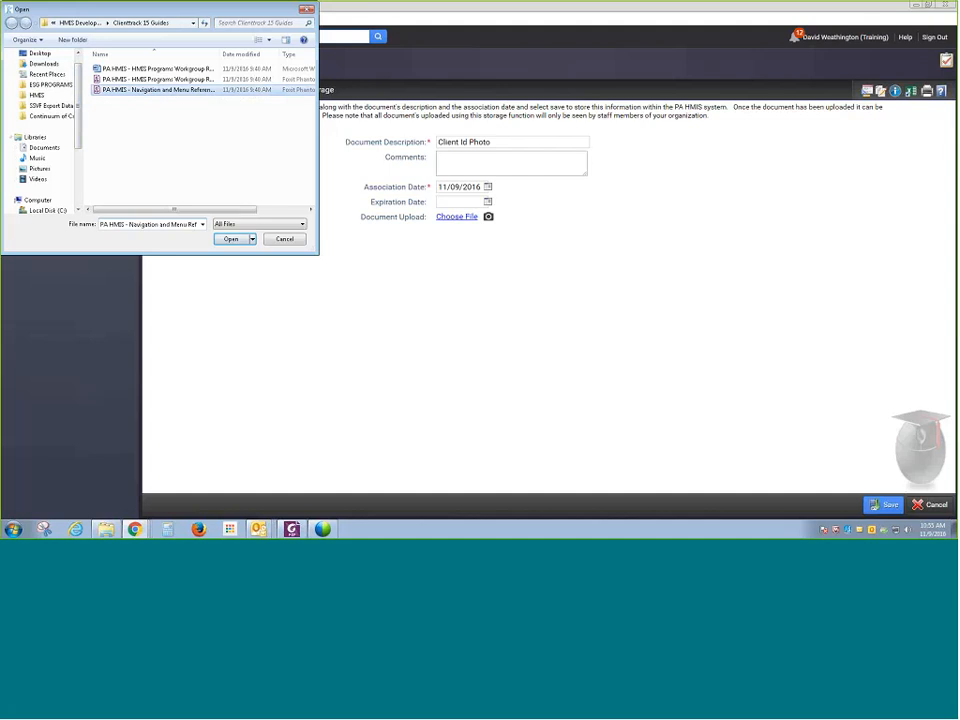
click(234, 241)
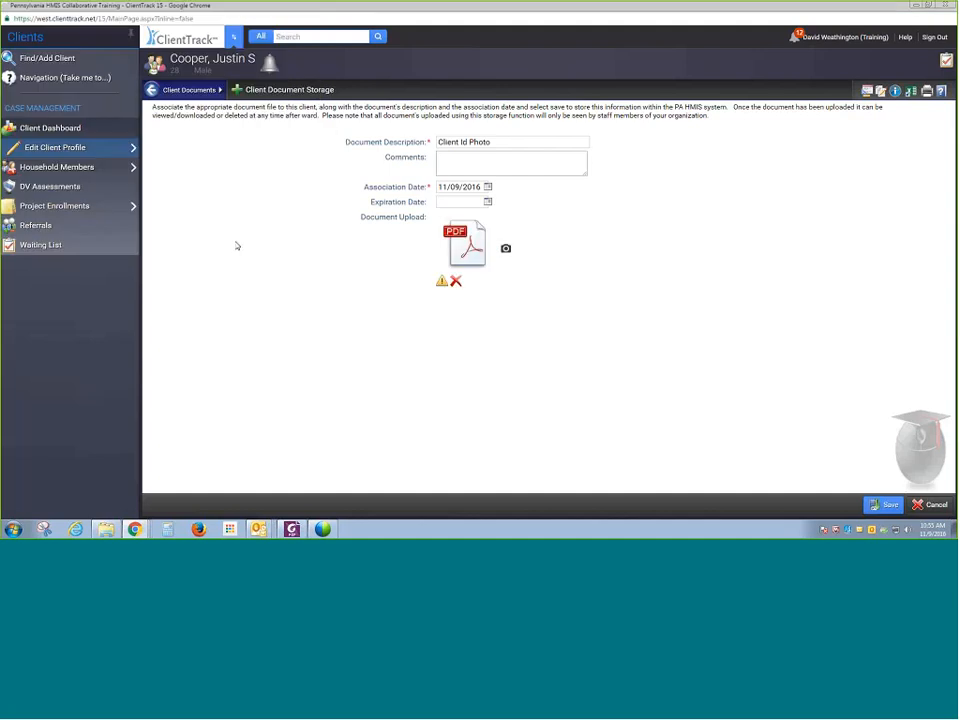
click(814, 283)
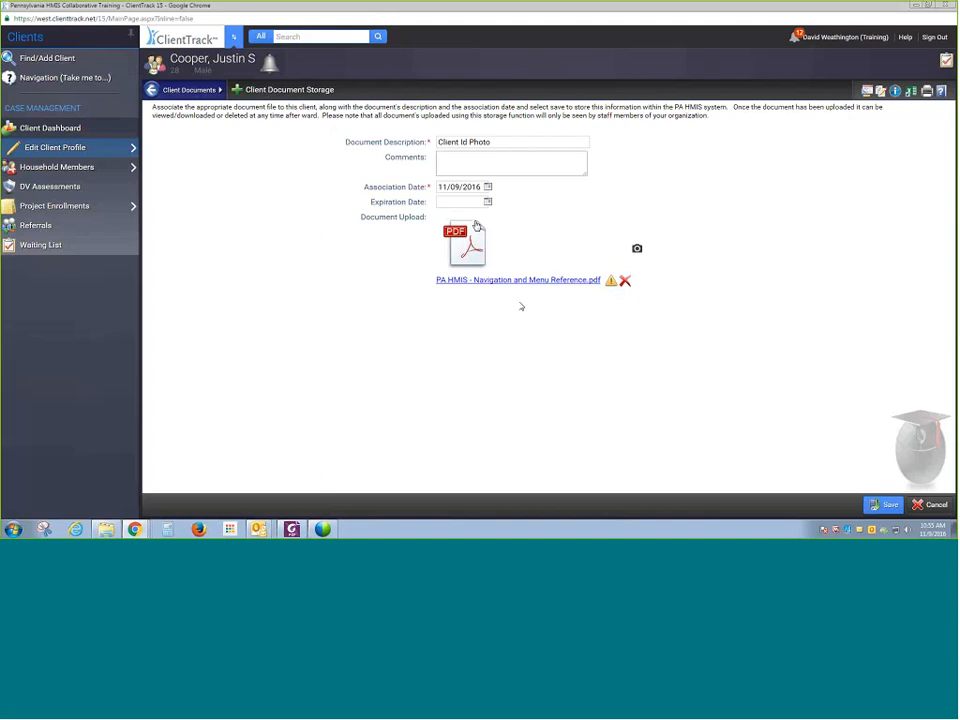
click(868, 506)
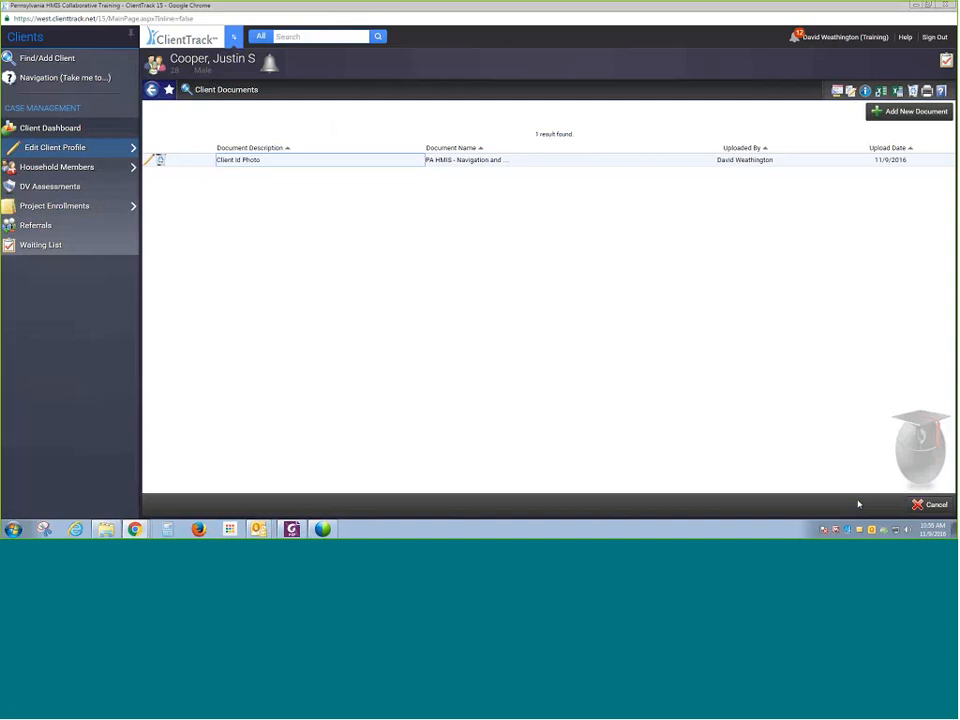
- Add a new client document and enter the description Housing Paperwork
click(908, 112)
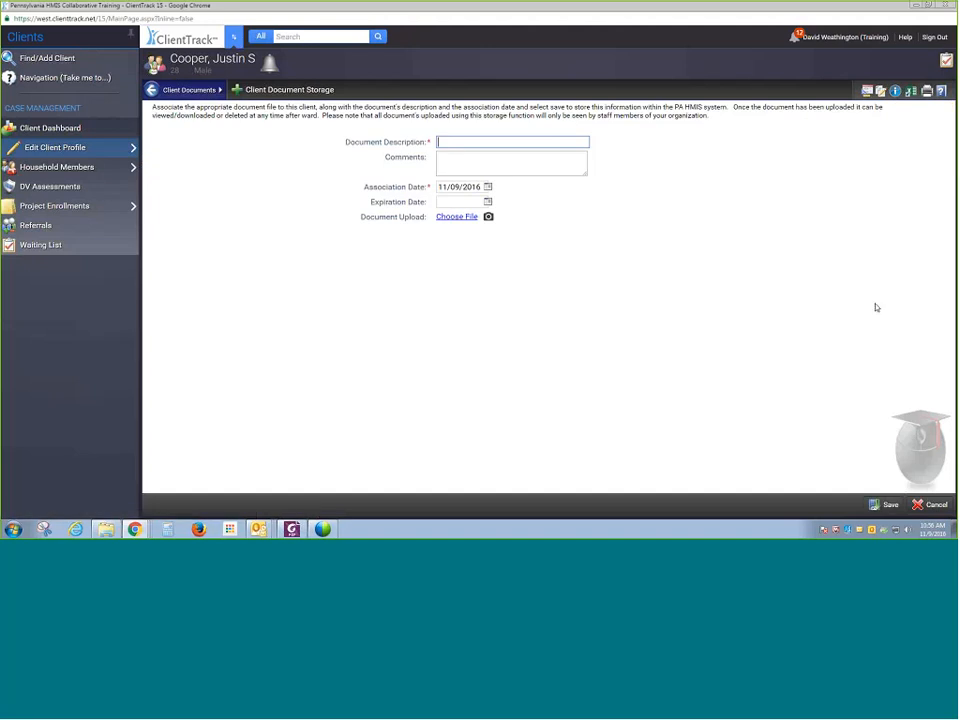
text(Housing paperwork)
click(459, 216)
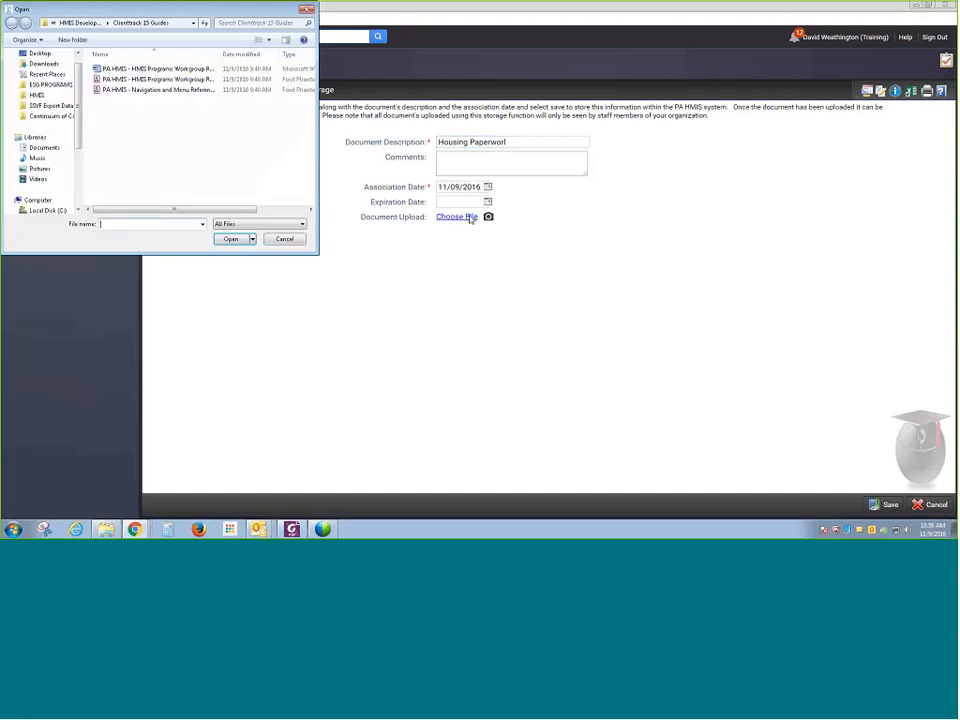
click(128, 69)
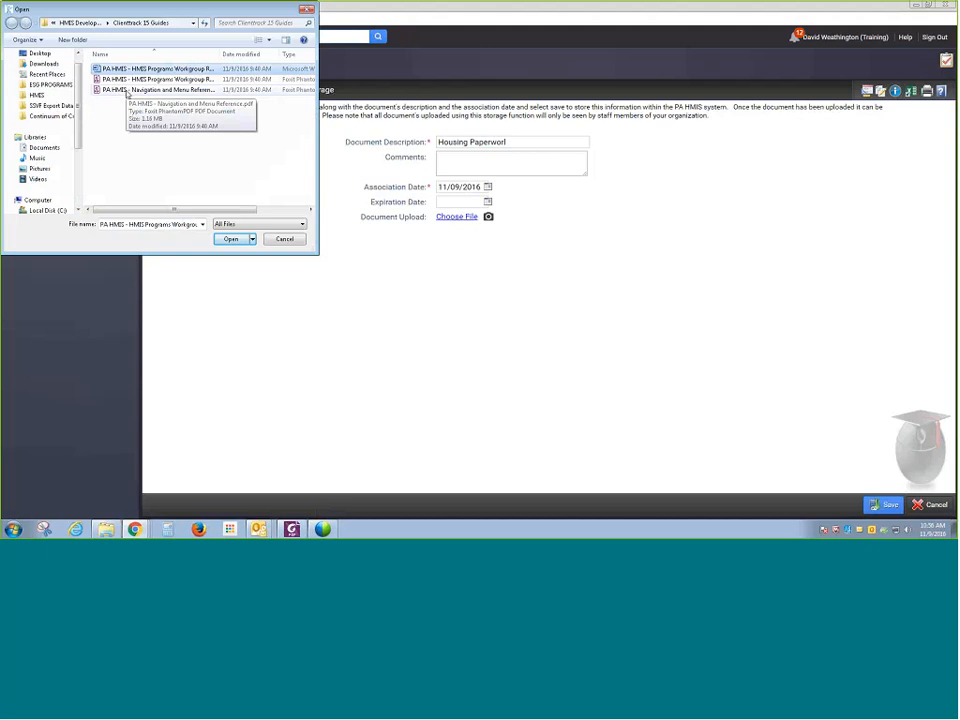
click(127, 92)
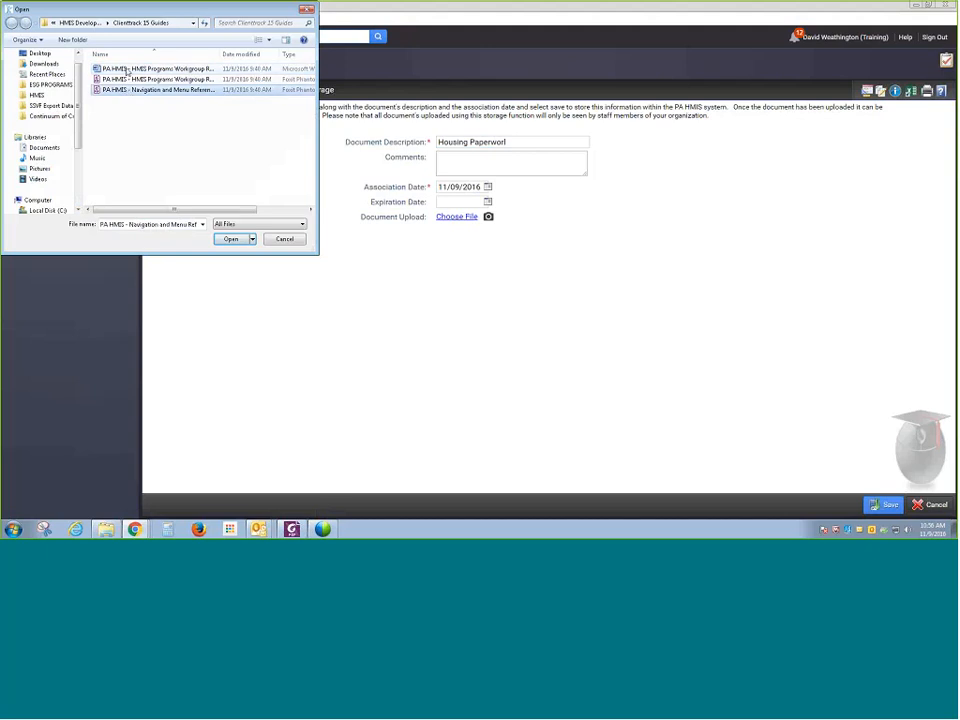
click(125, 71)
click(129, 80)
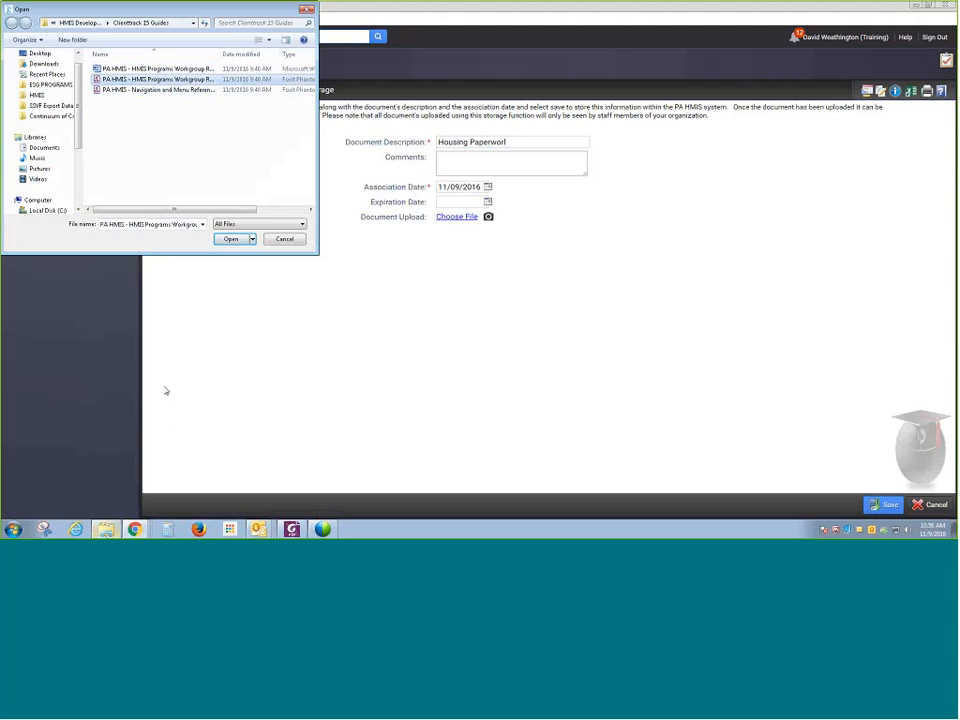
click(284, 239)
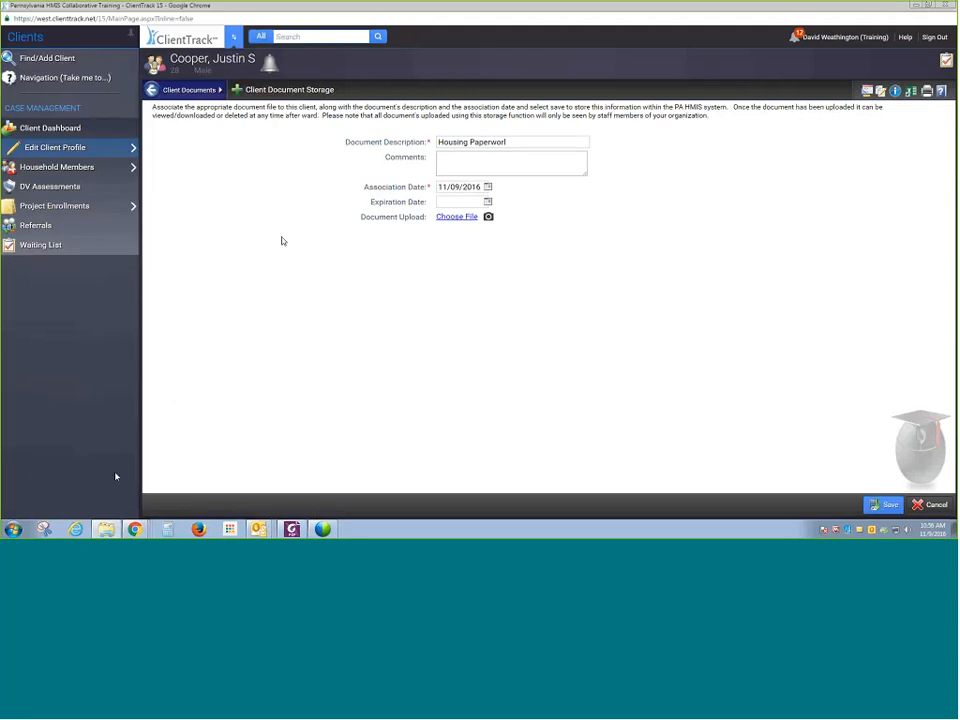
- In Windows Explorer, open the Clienttrack 15 Guides folder from Recent Places
drag(144, 2, 326, 78)
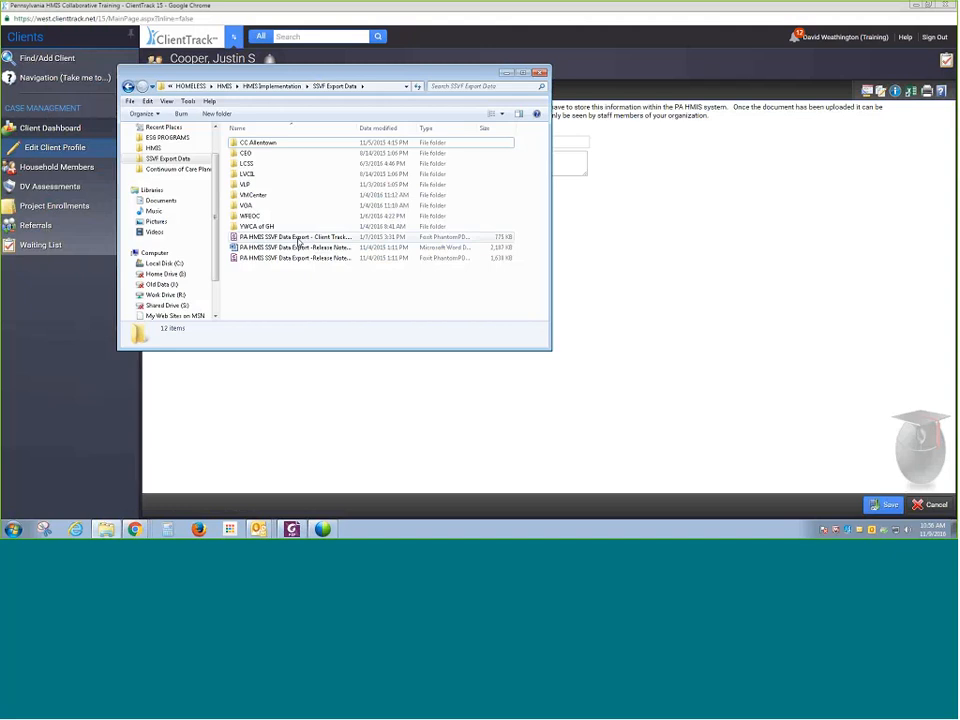
click(300, 238)
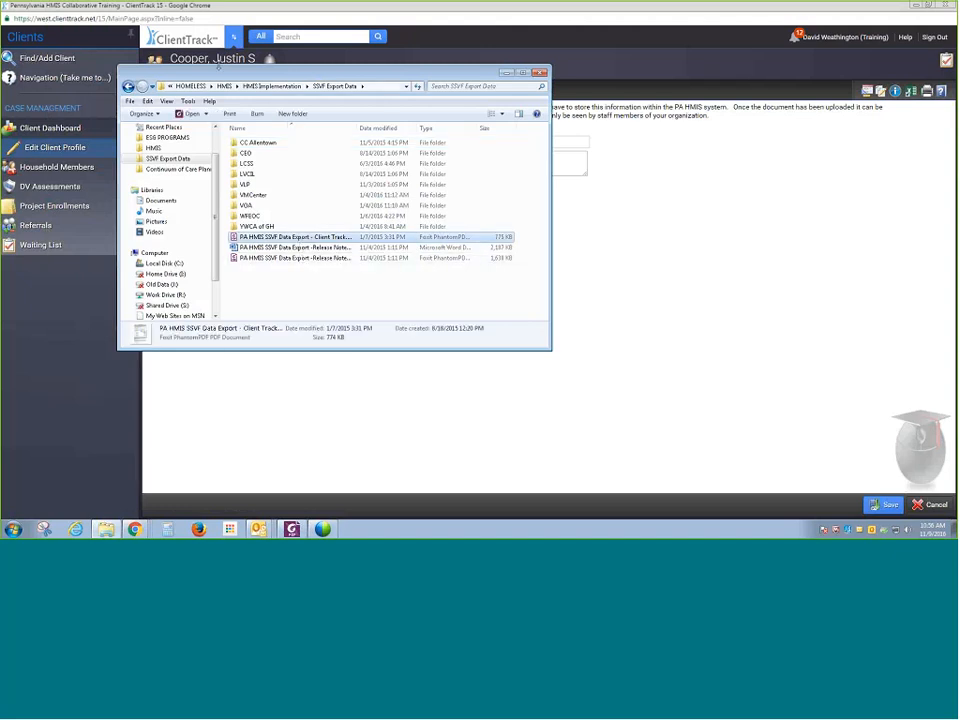
click(163, 127)
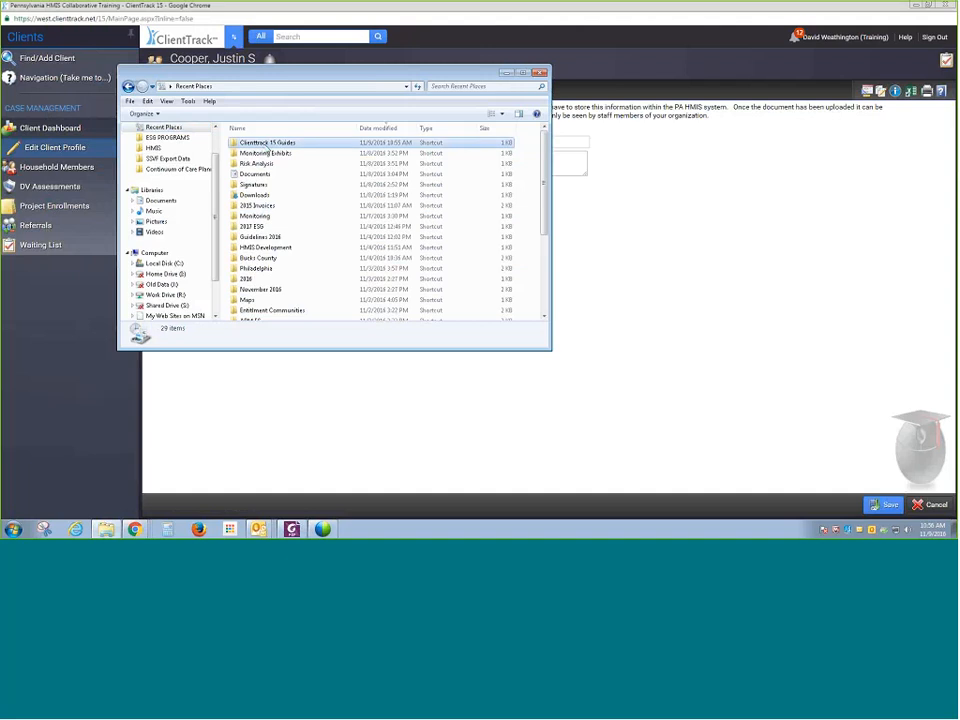
double_click(268, 144)
click(277, 144)
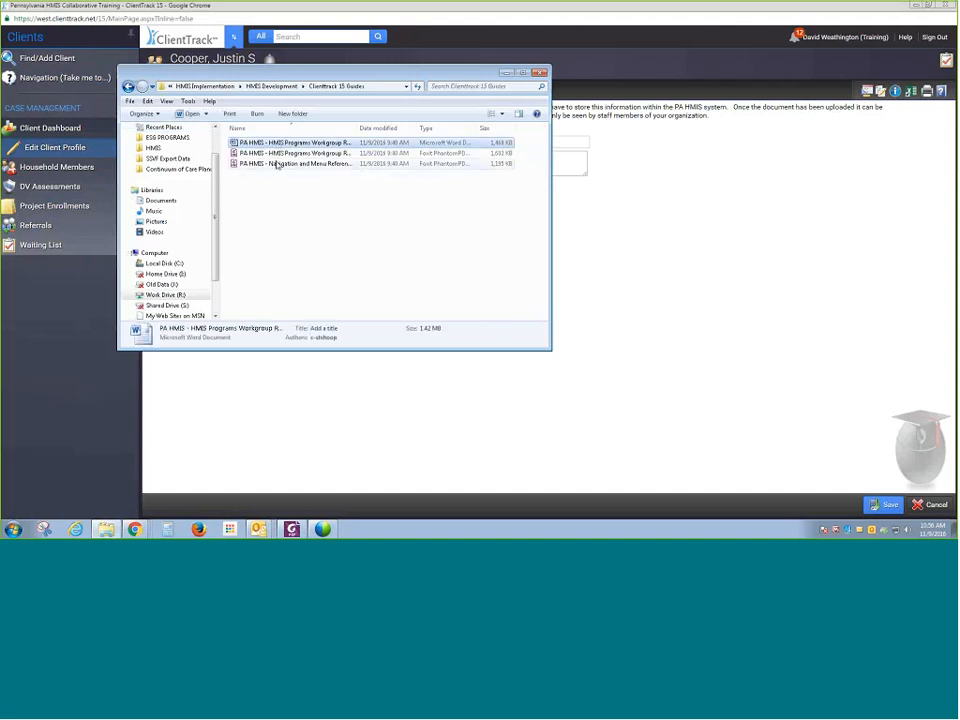
- Compress all three guide files into a zipped folder and rename it Test Documents
shift+click(274, 163)
right_click(279, 150)
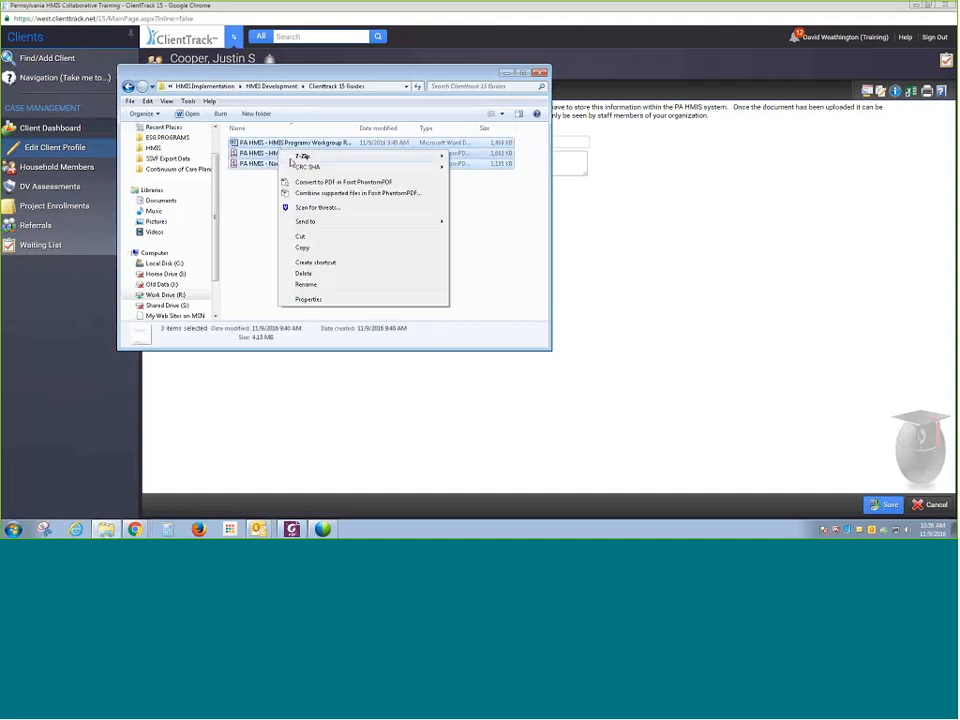
mouse_move(330, 221)
click(475, 222)
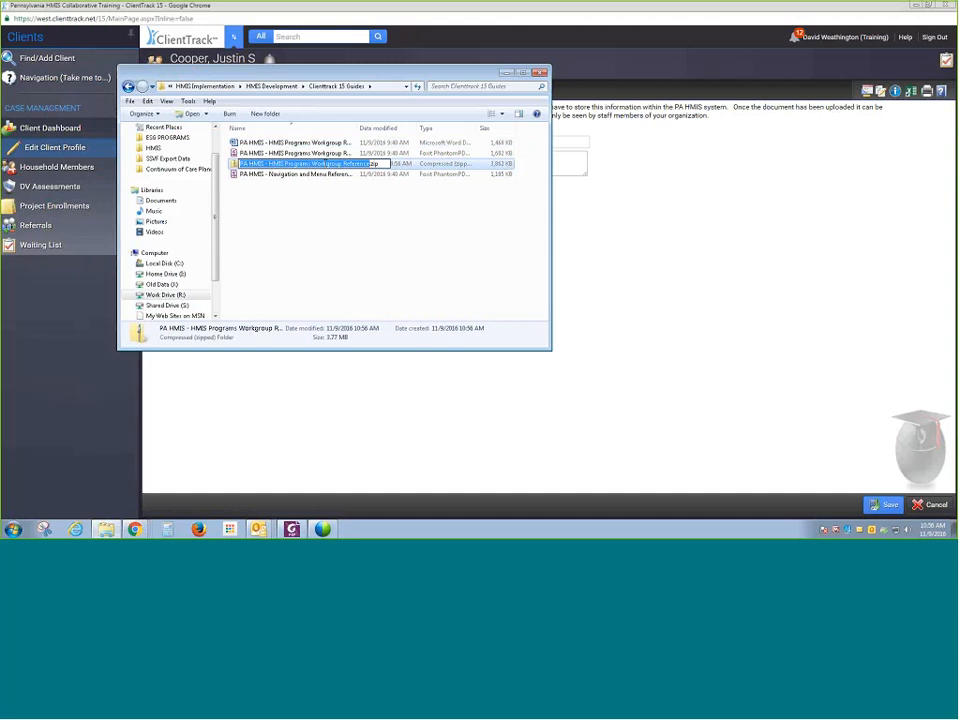
text(Test)
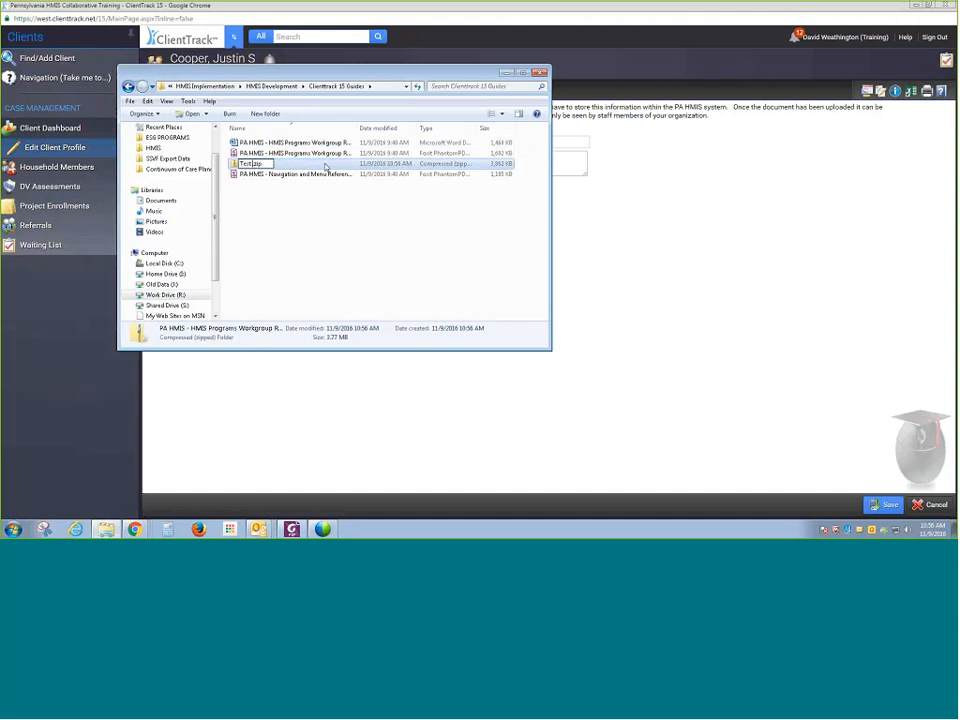
text( Documents)
key(Return)
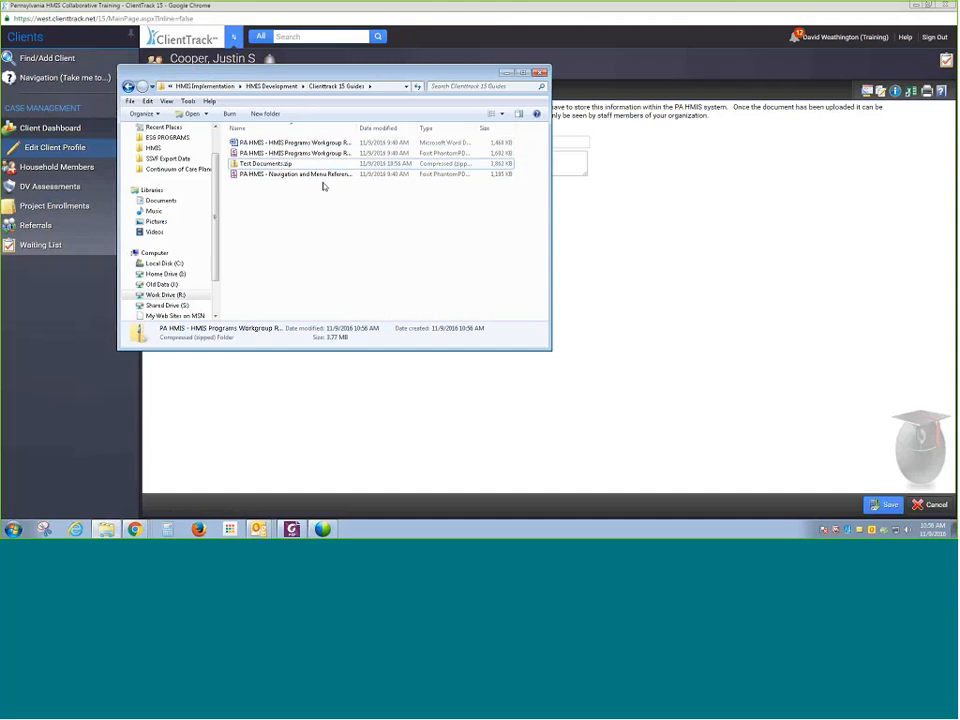
click(323, 186)
- Attach Test Documents.zip as the document's upload file
click(600, 208)
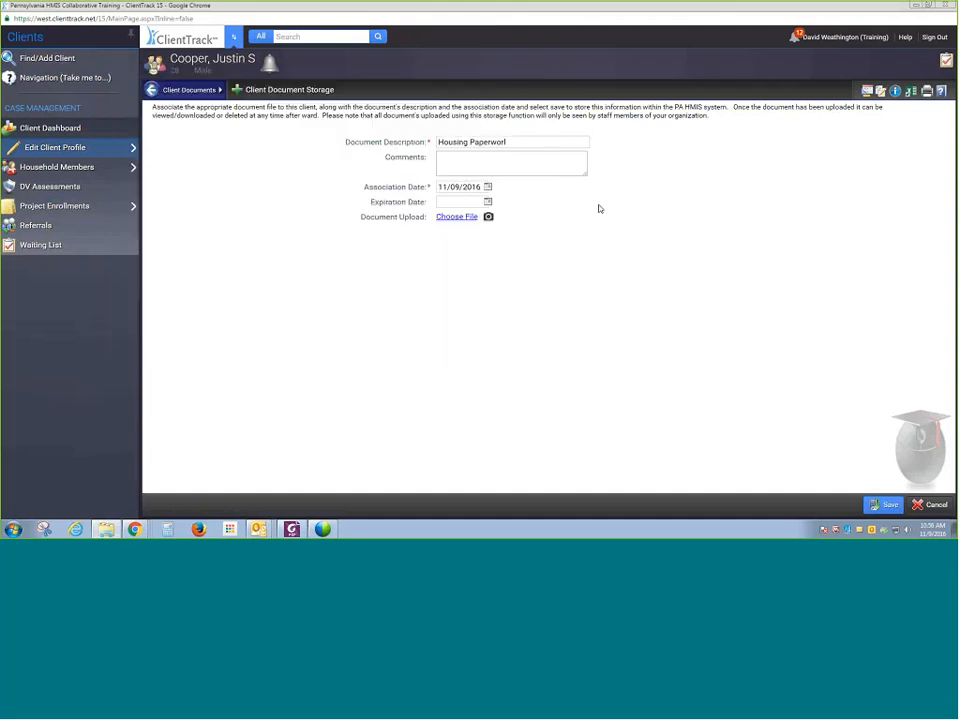
click(456, 216)
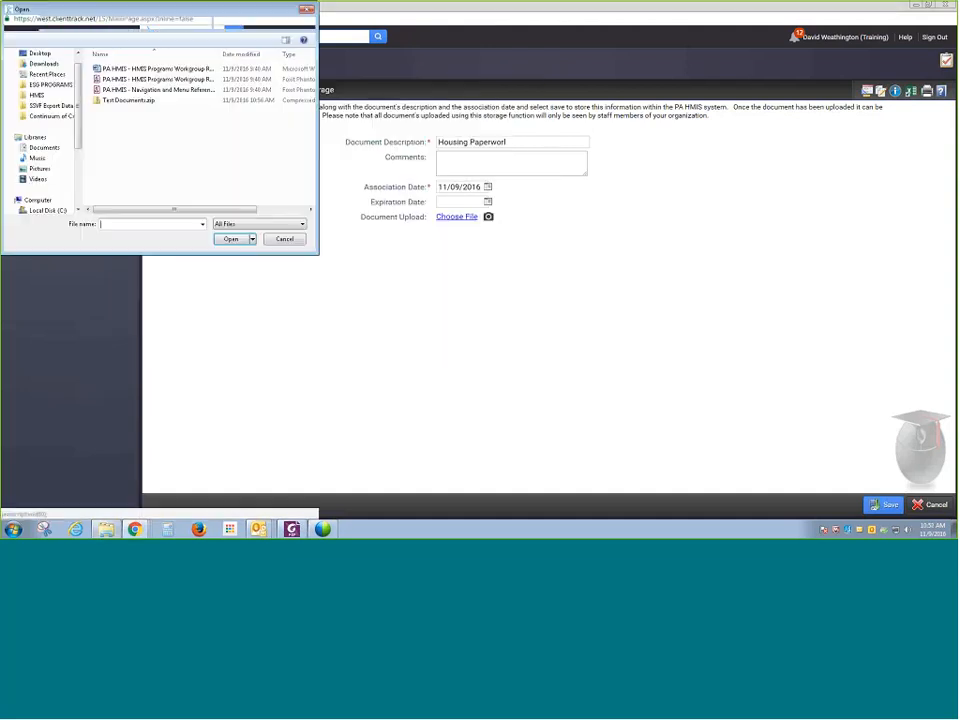
click(156, 102)
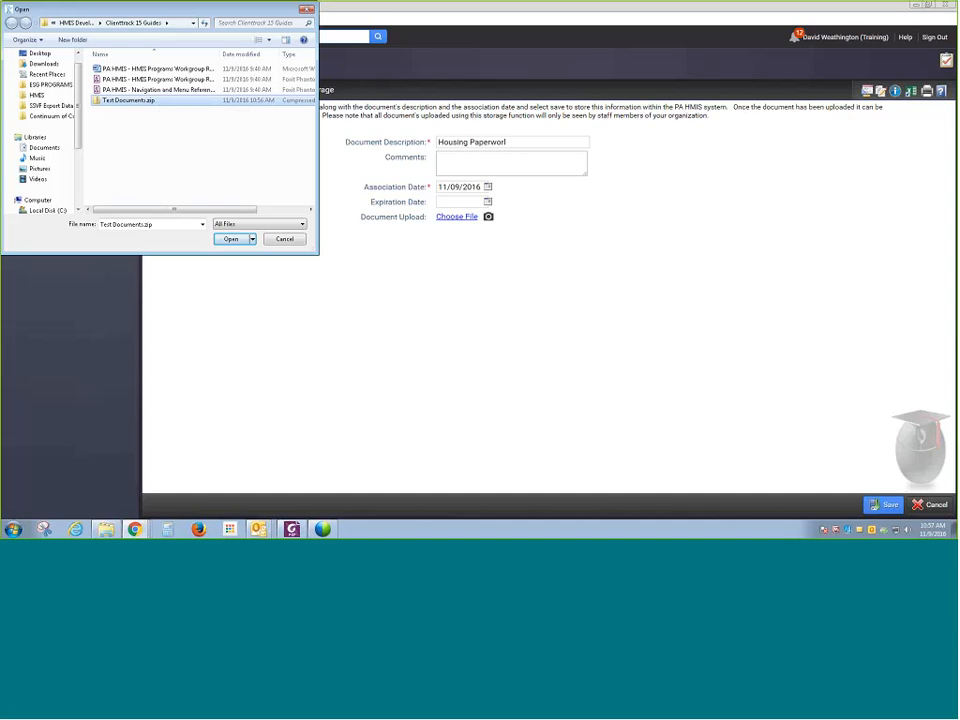
click(230, 240)
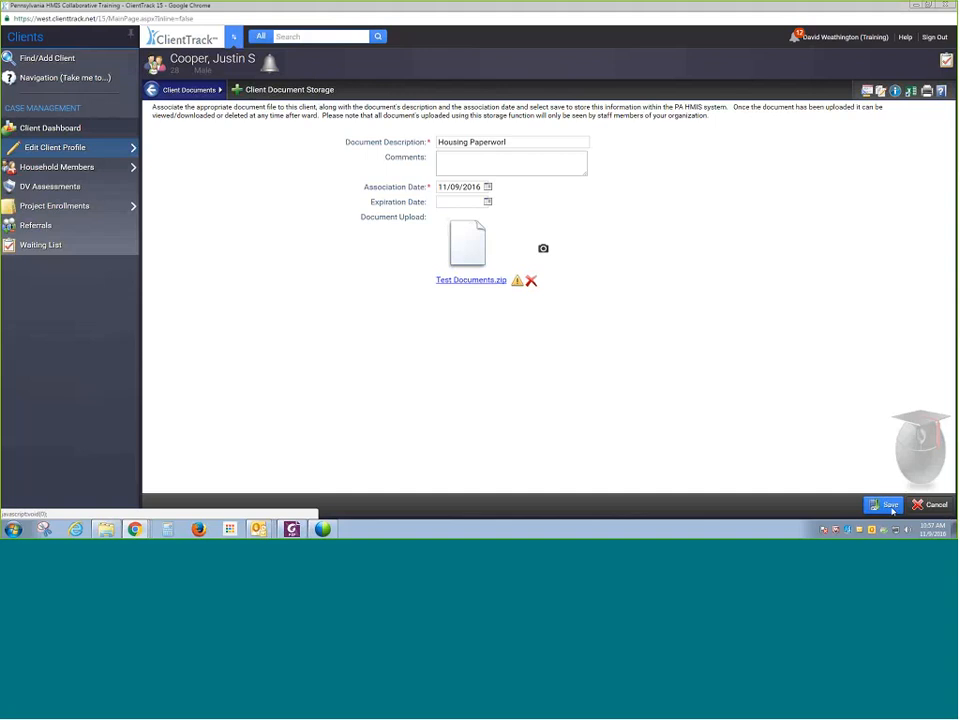
- Correct the description to Housing Paperwork and save the document
click(522, 143)
click(876, 507)
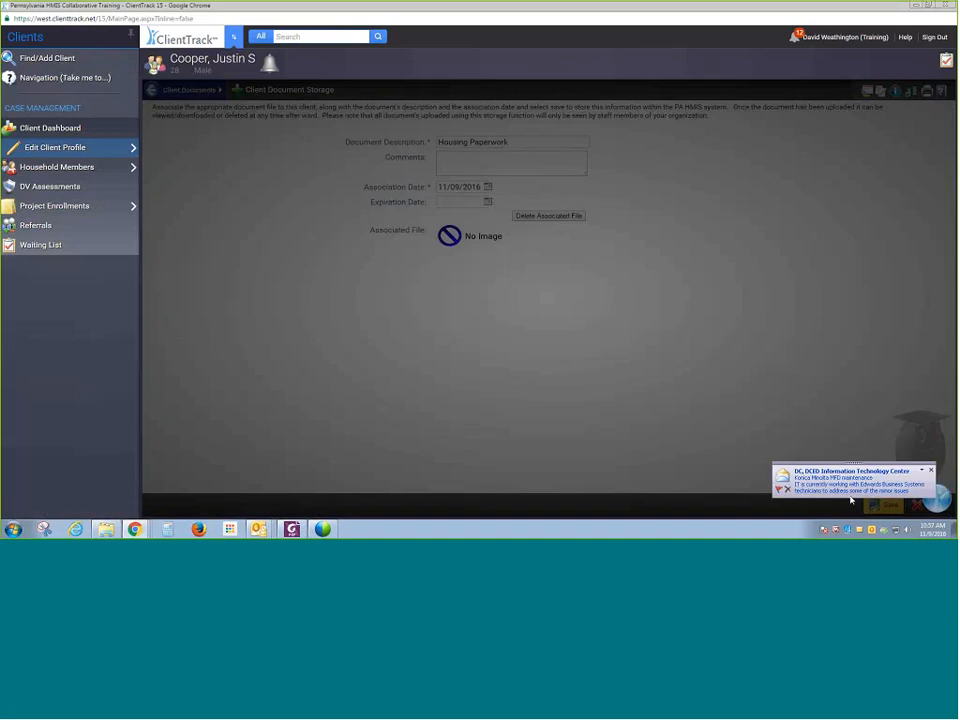
click(931, 466)
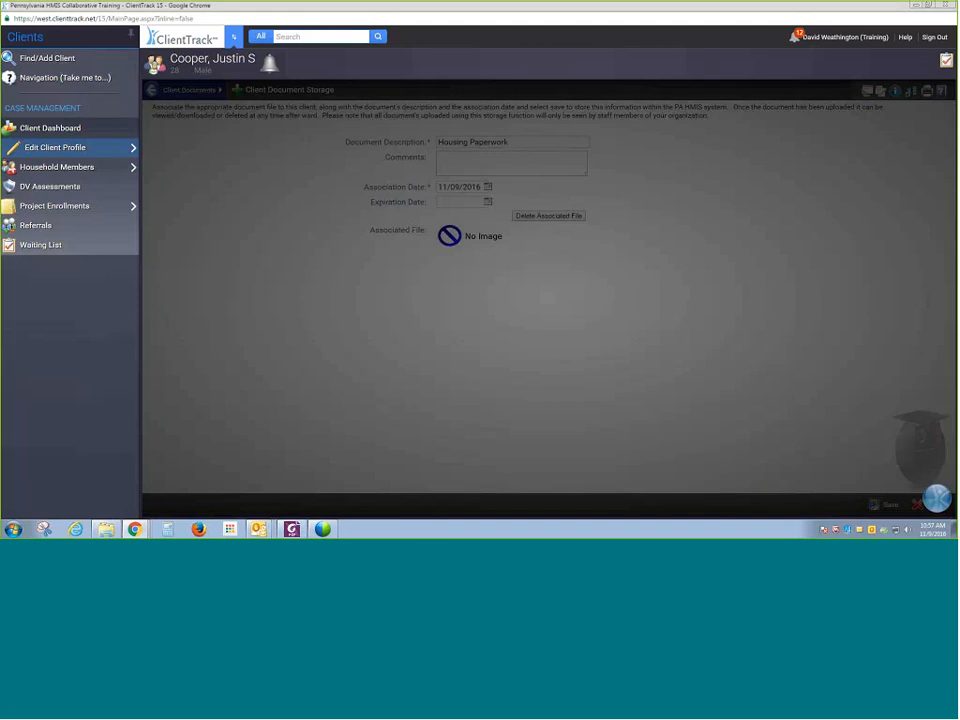
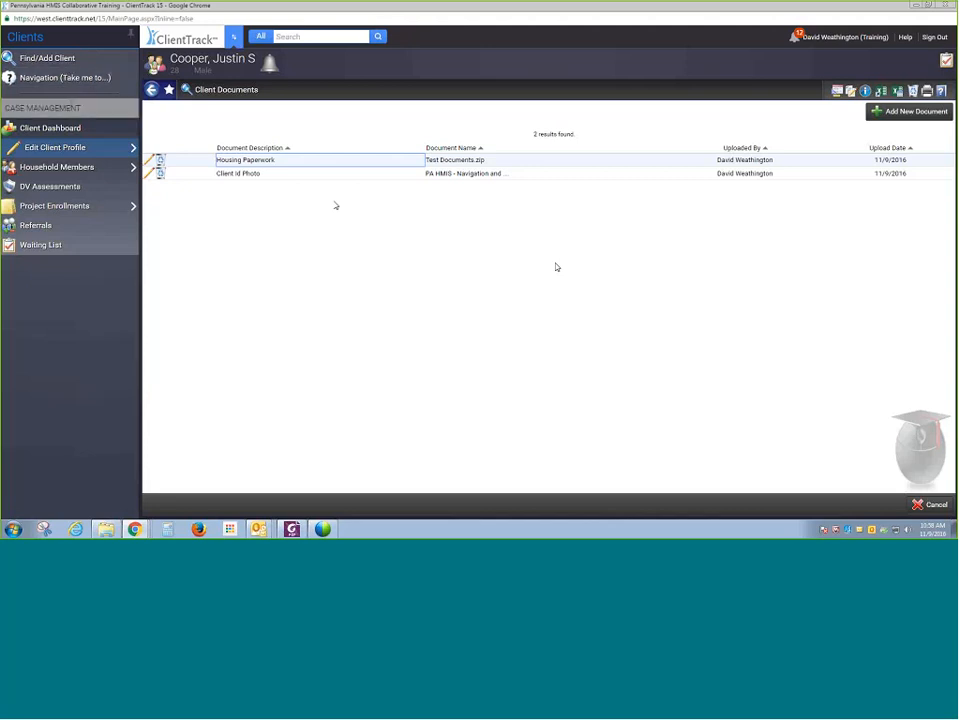
- Open the client's dashboard and go to the Client Consent History list
click(81, 131)
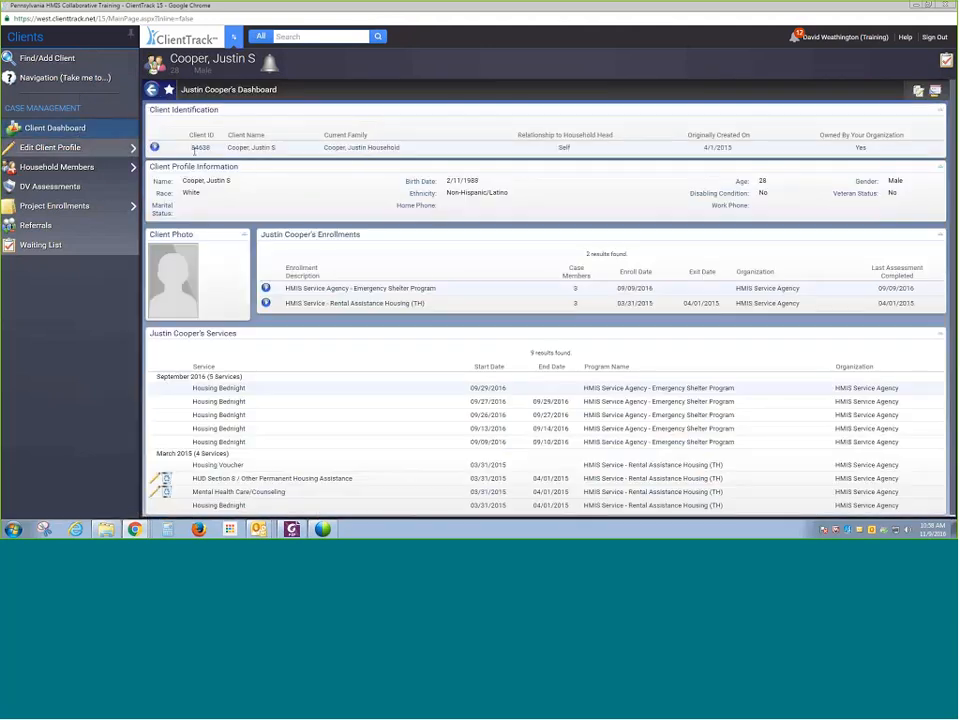
mouse_move(114, 148)
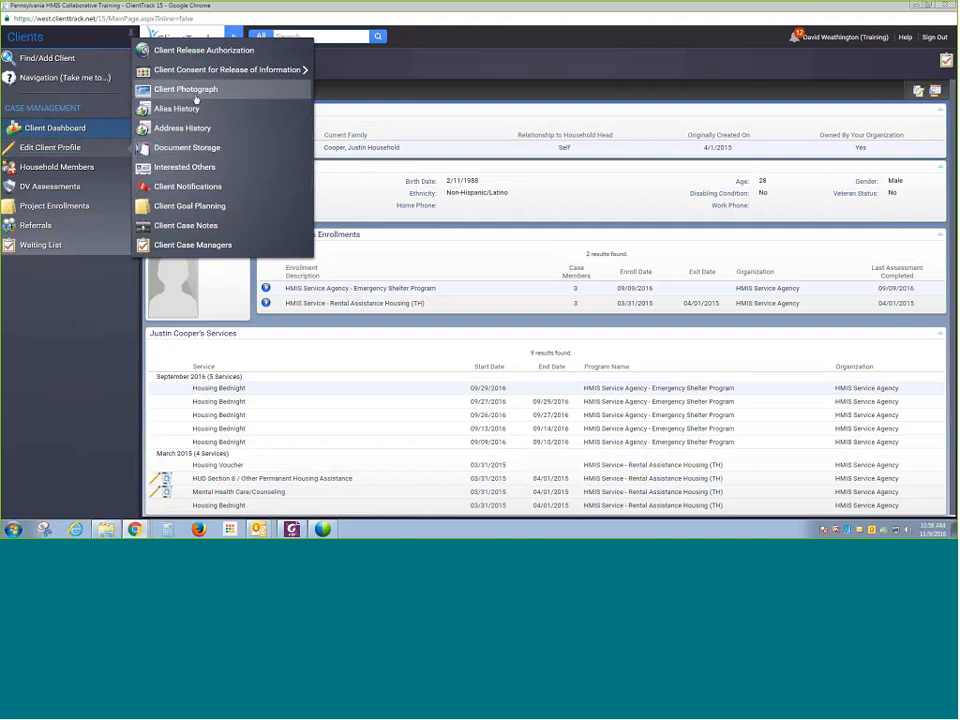
mouse_move(195, 79)
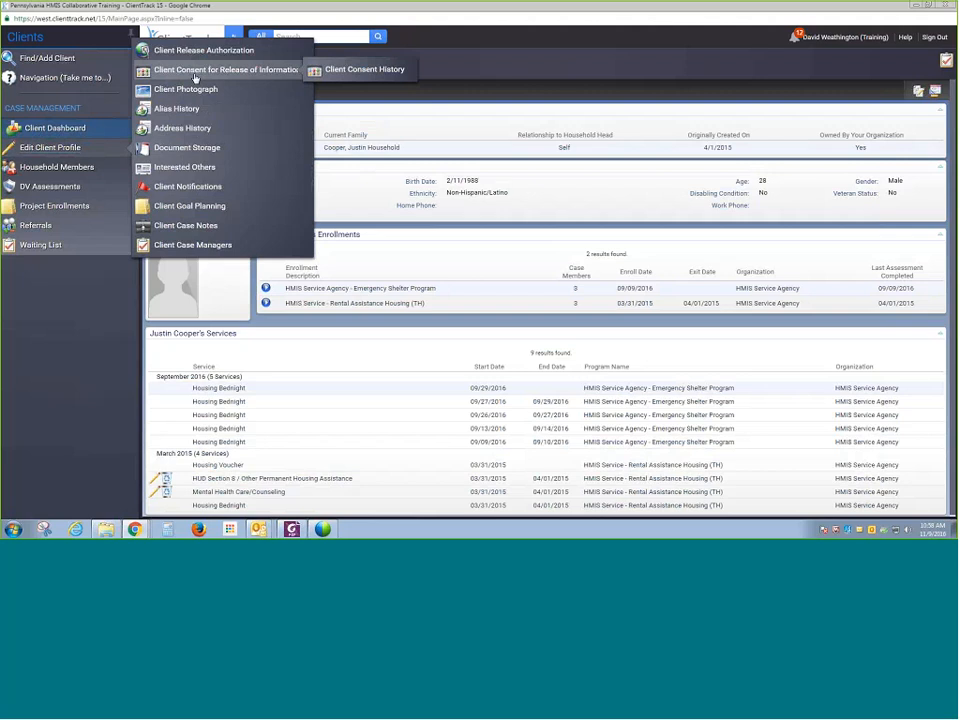
click(330, 72)
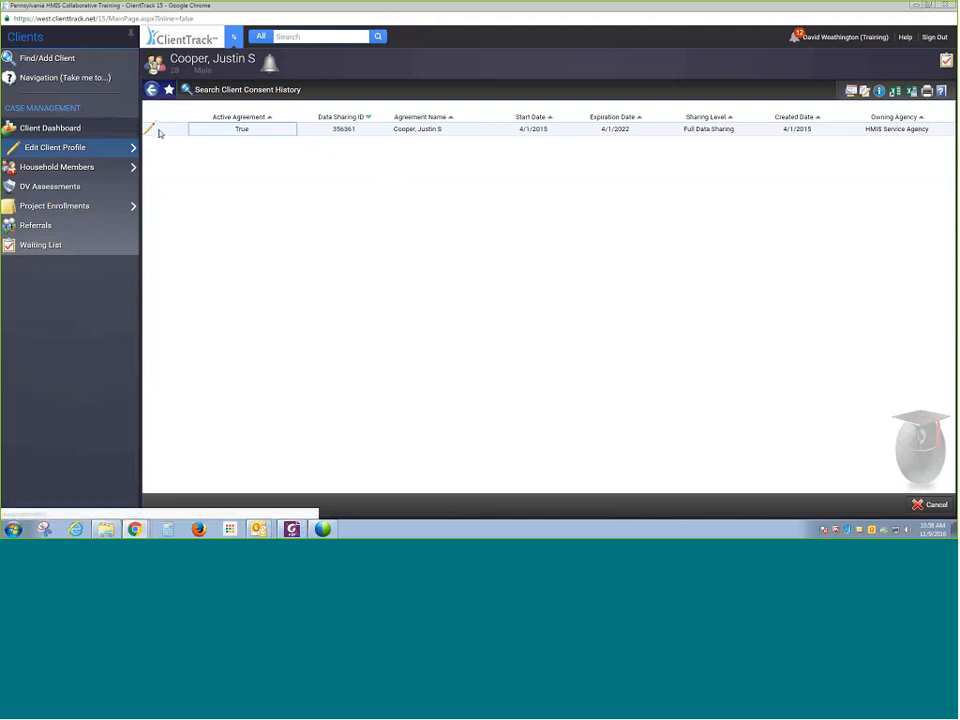
- Open the historical consent agreement, review its shared intake and transactional elements, and close it
mouse_move(153, 133)
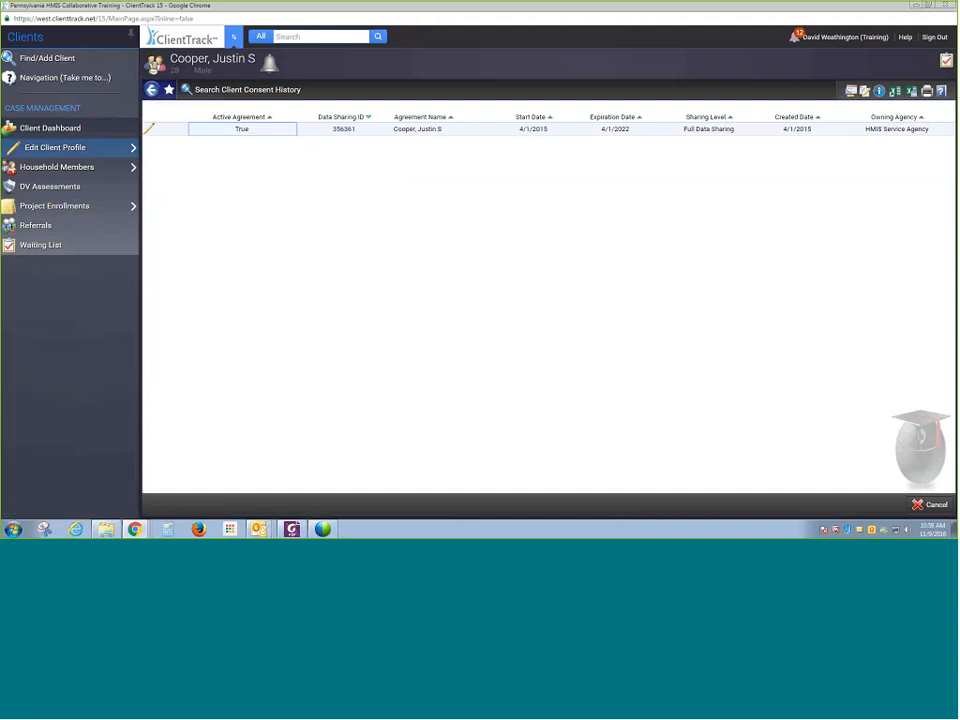
click(152, 133)
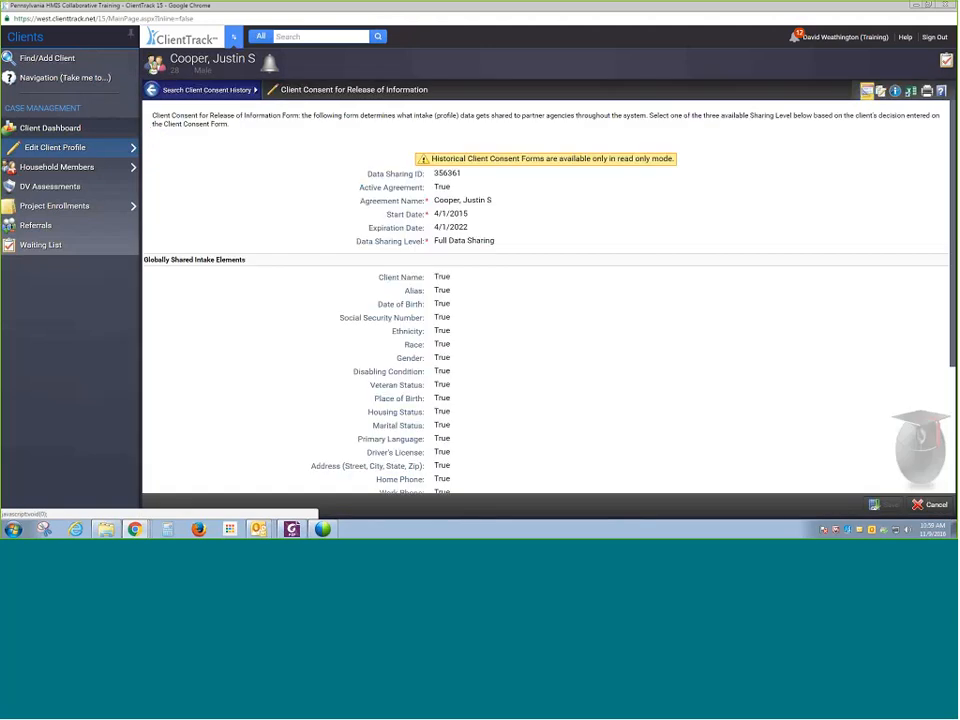
scroll(398, 232, down, 1)
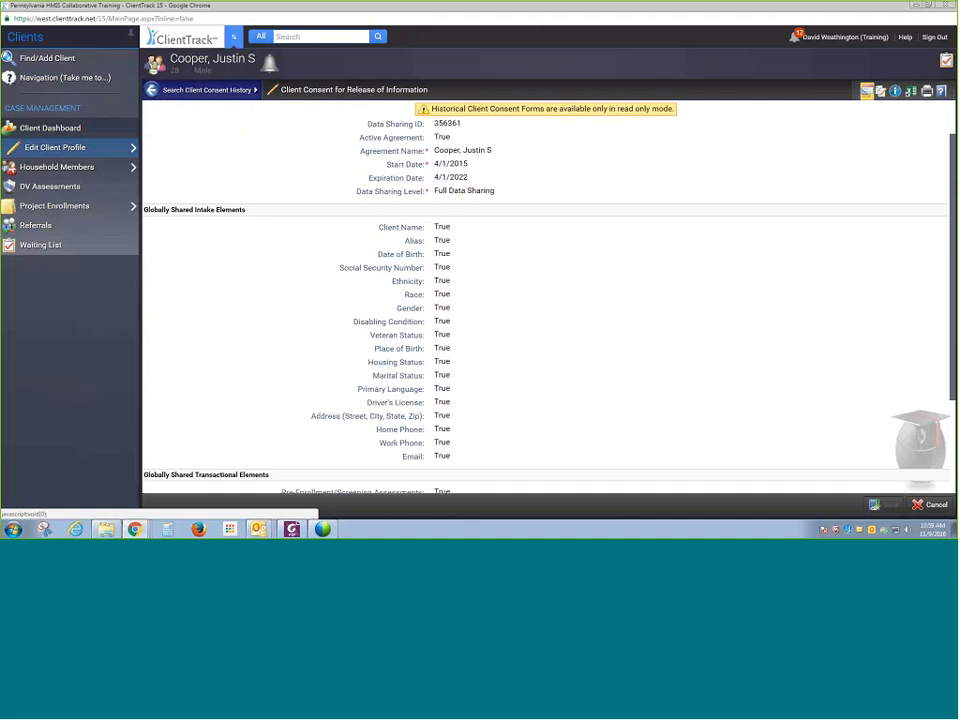
scroll(454, 201, down, 5)
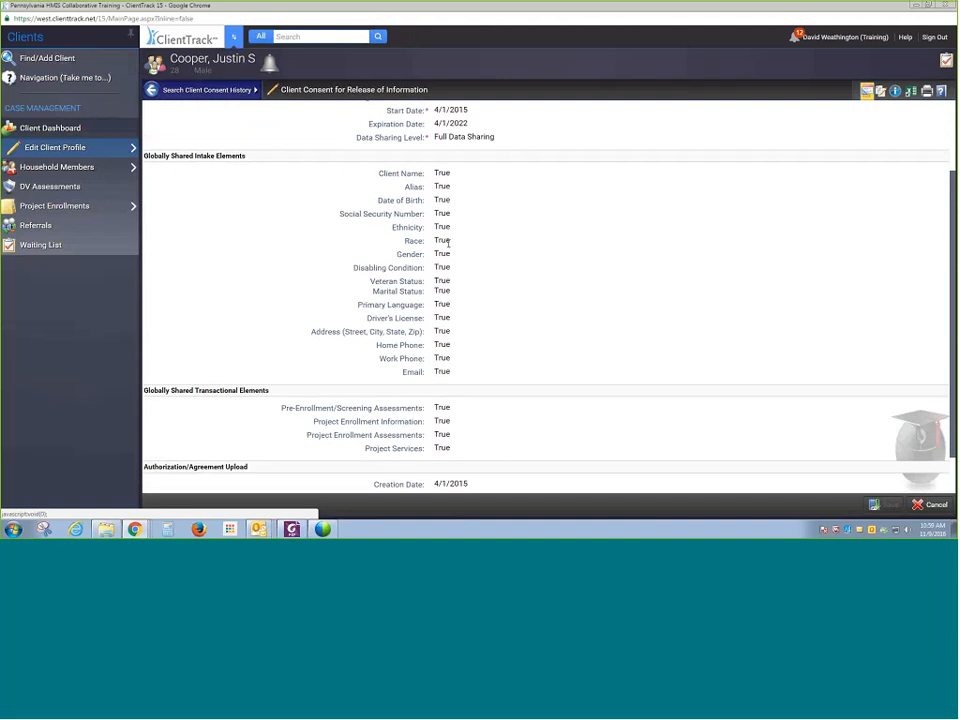
scroll(449, 242, up, 6)
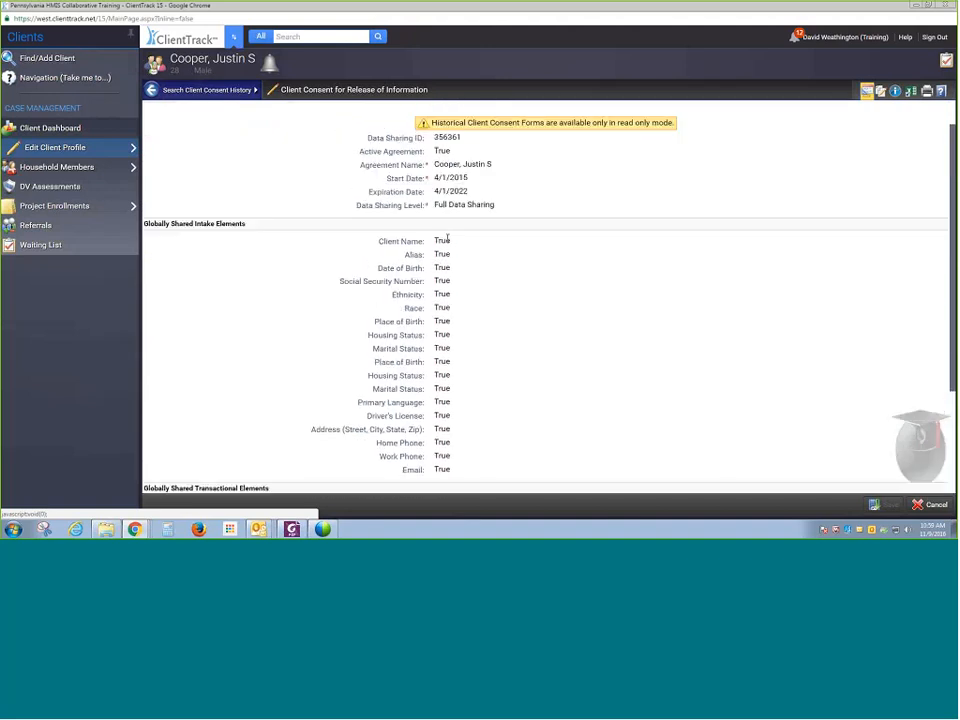
scroll(614, 259, down, 4)
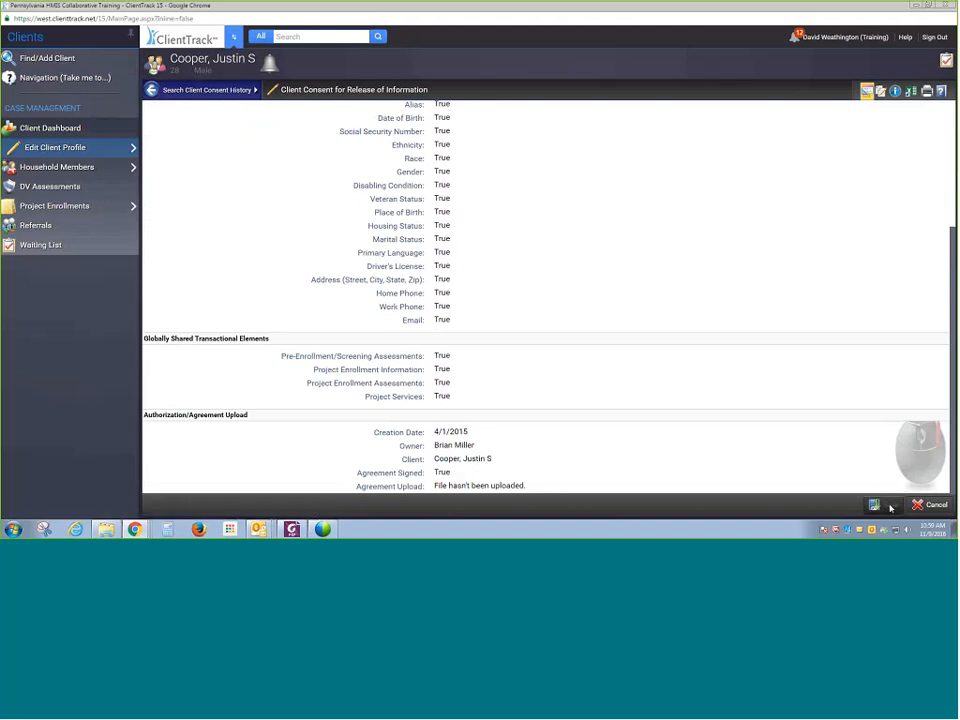
click(948, 510)
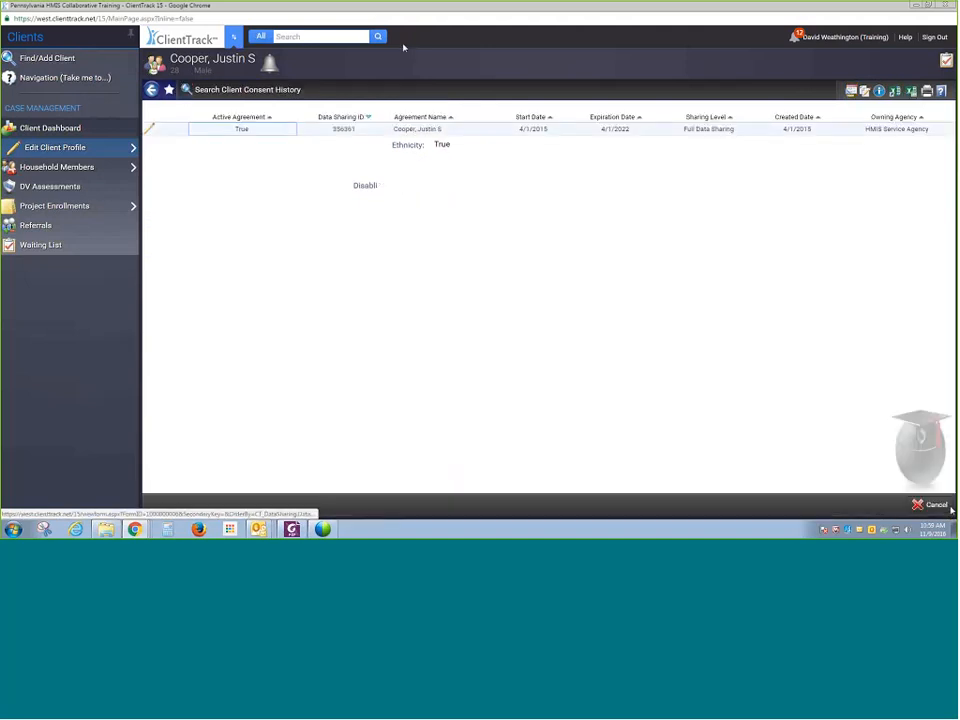
- Open the current Client Consent for Release of Information form and review its globally shared elements
mouse_move(72, 161)
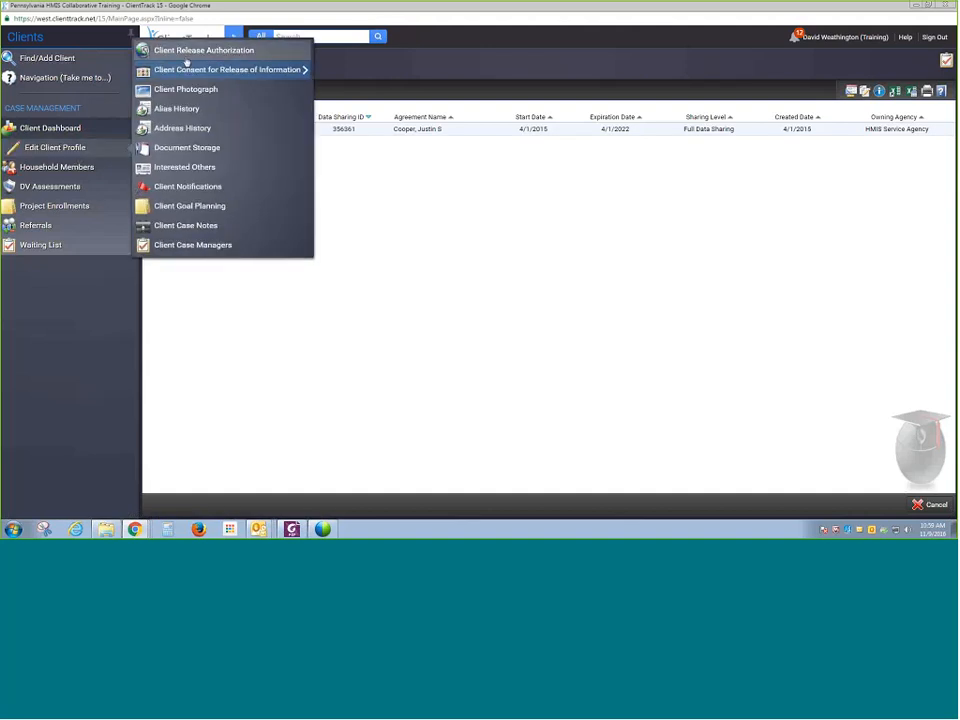
mouse_move(305, 70)
click(350, 71)
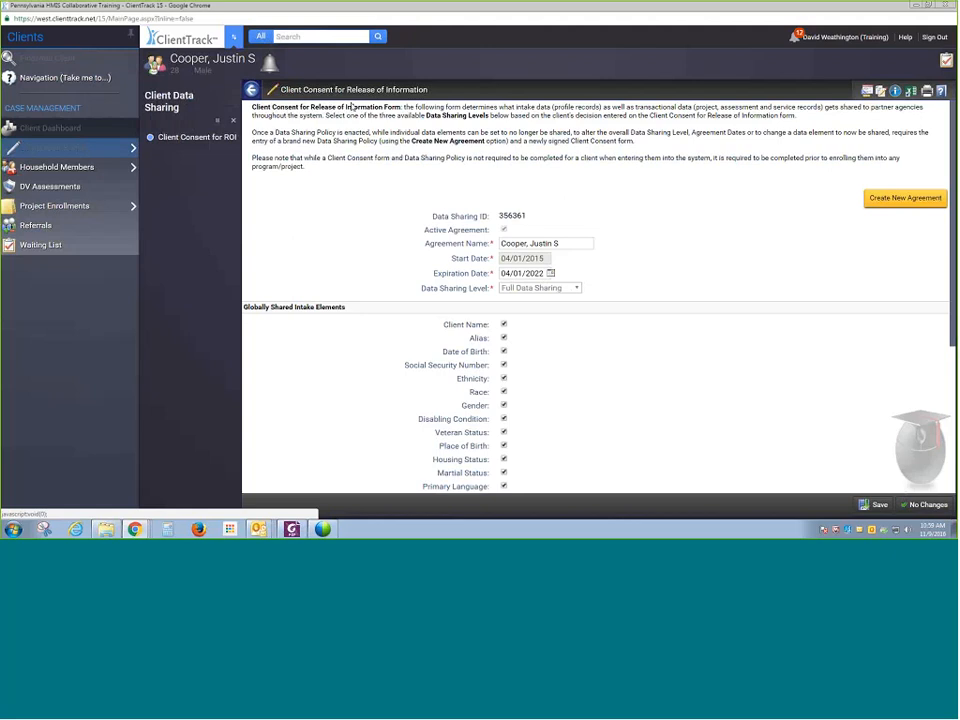
scroll(380, 160, down, 1)
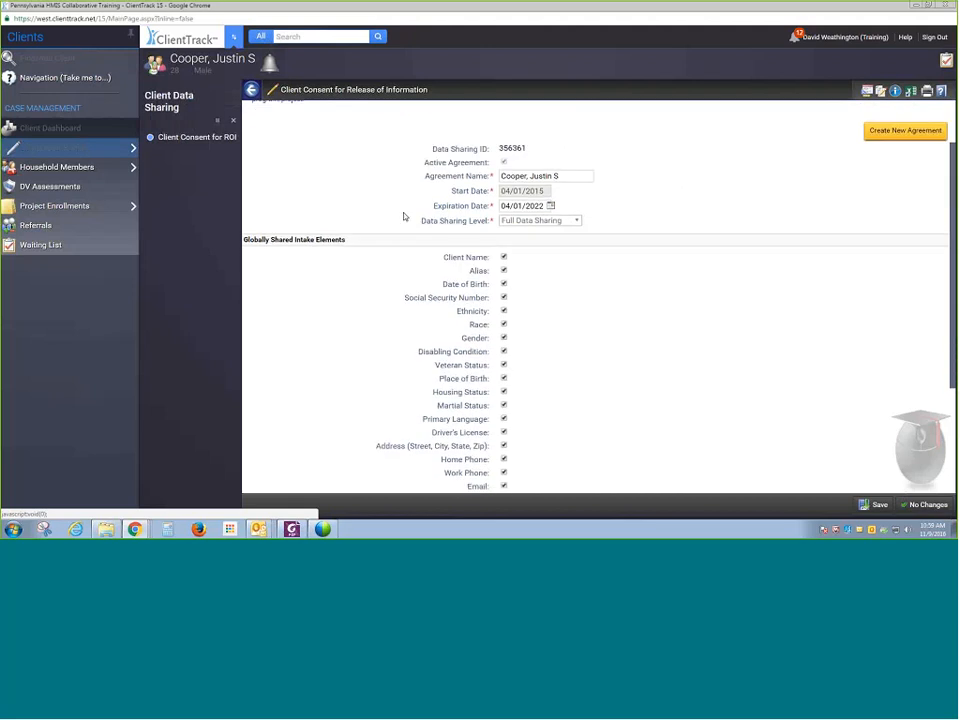
scroll(621, 315, down, 1)
scroll(621, 315, down, 1)
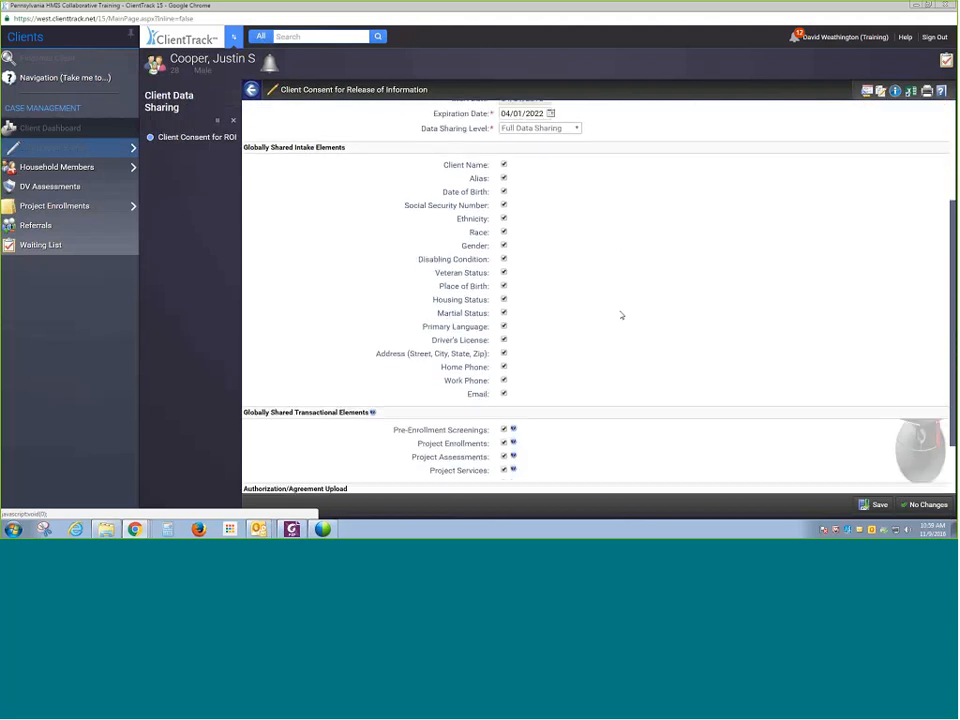
scroll(621, 315, down, 2)
scroll(598, 360, up, 3)
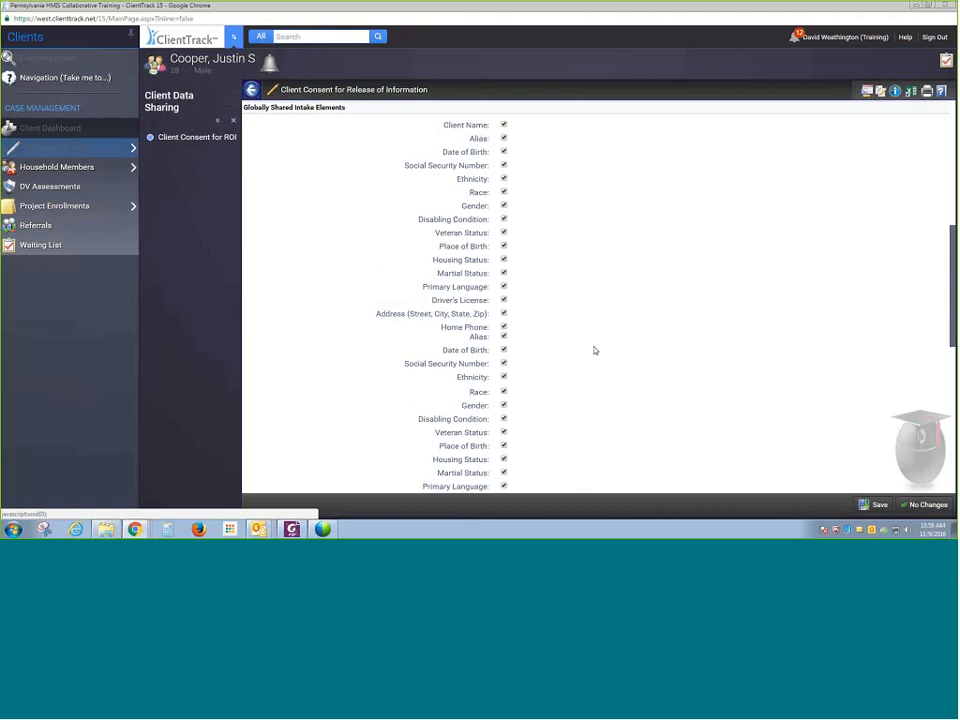
scroll(594, 390, down, 1)
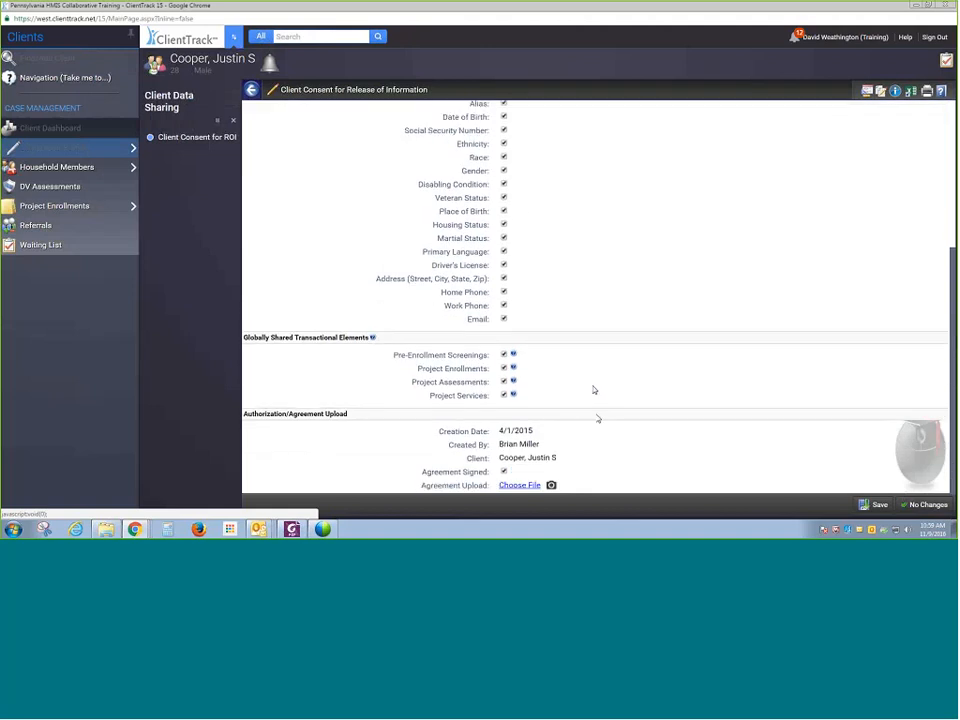
scroll(563, 467, up, 5)
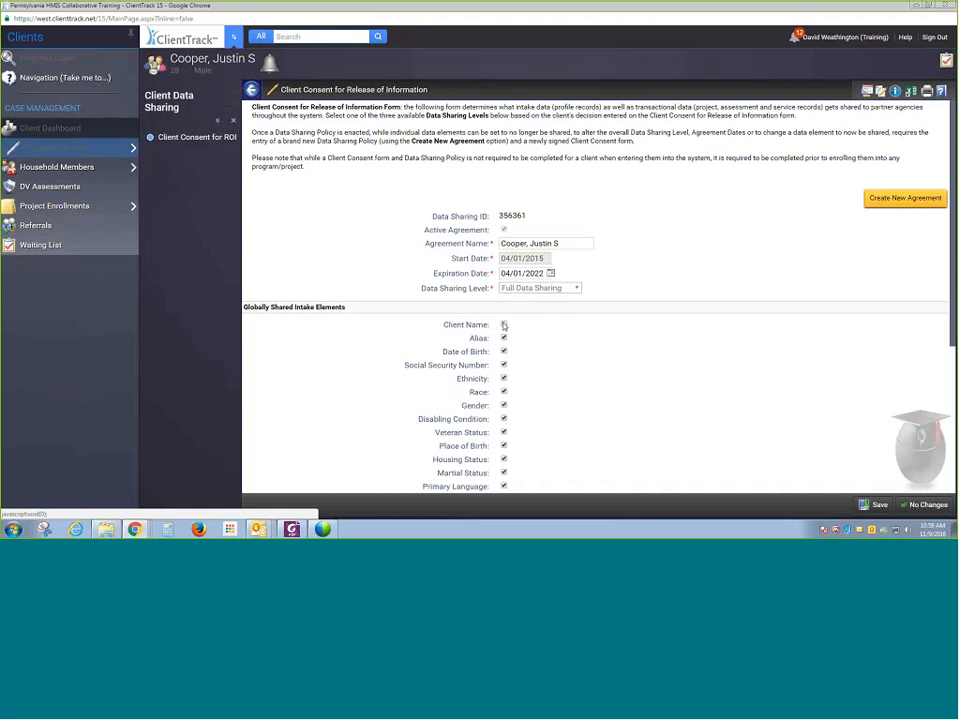
- Stop sharing Marital Status, Primary Language and Project Services in the consent form
click(504, 325)
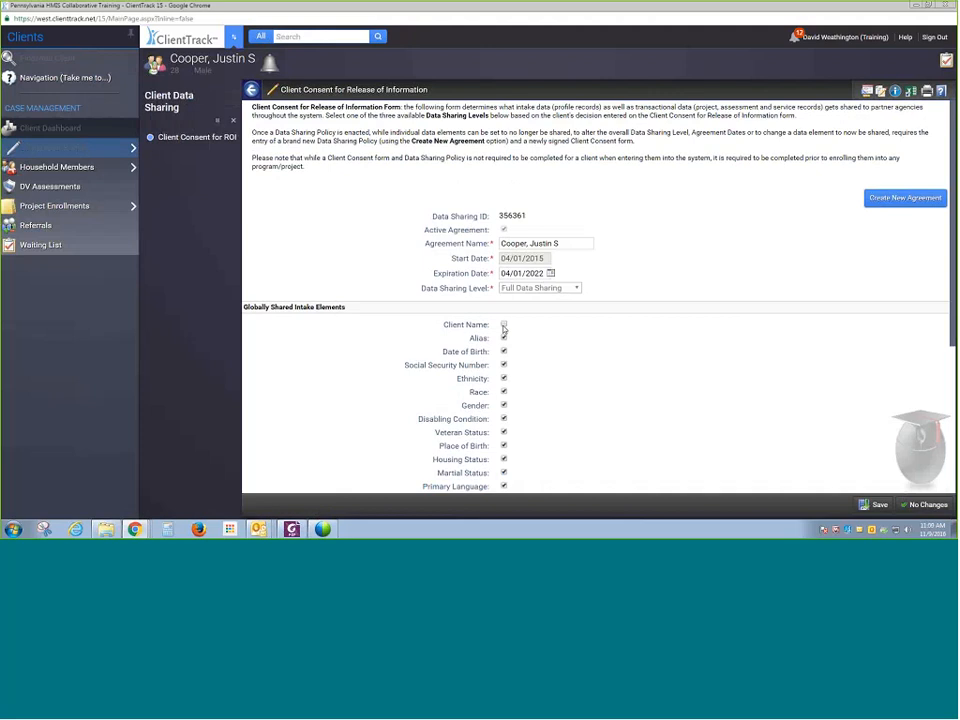
click(504, 325)
scroll(504, 330, down, 2)
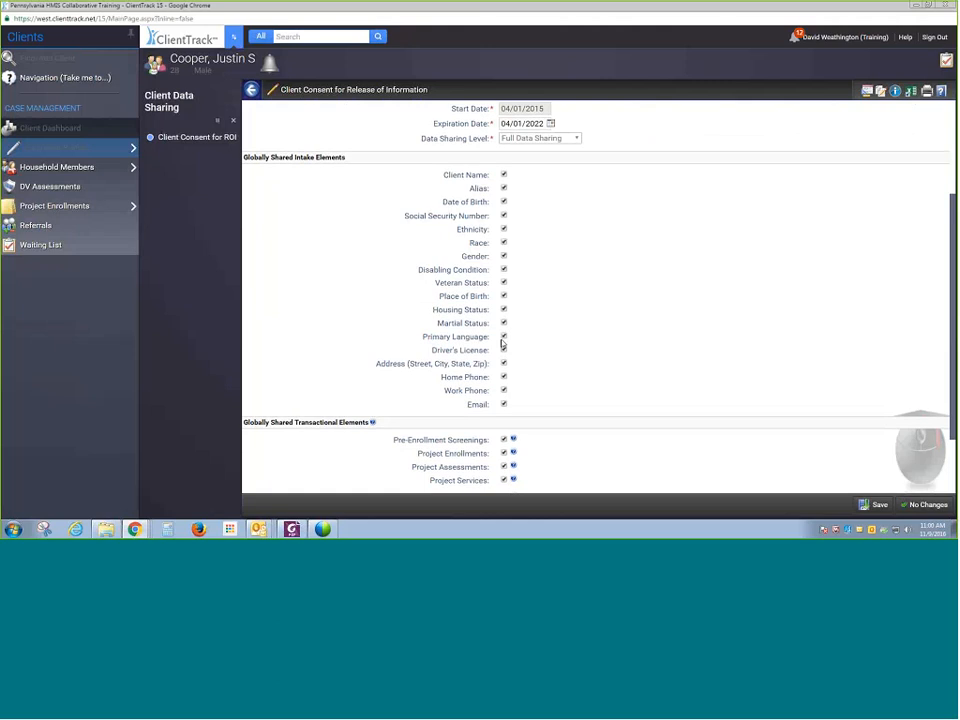
click(503, 337)
click(504, 323)
scroll(542, 371, down, 2)
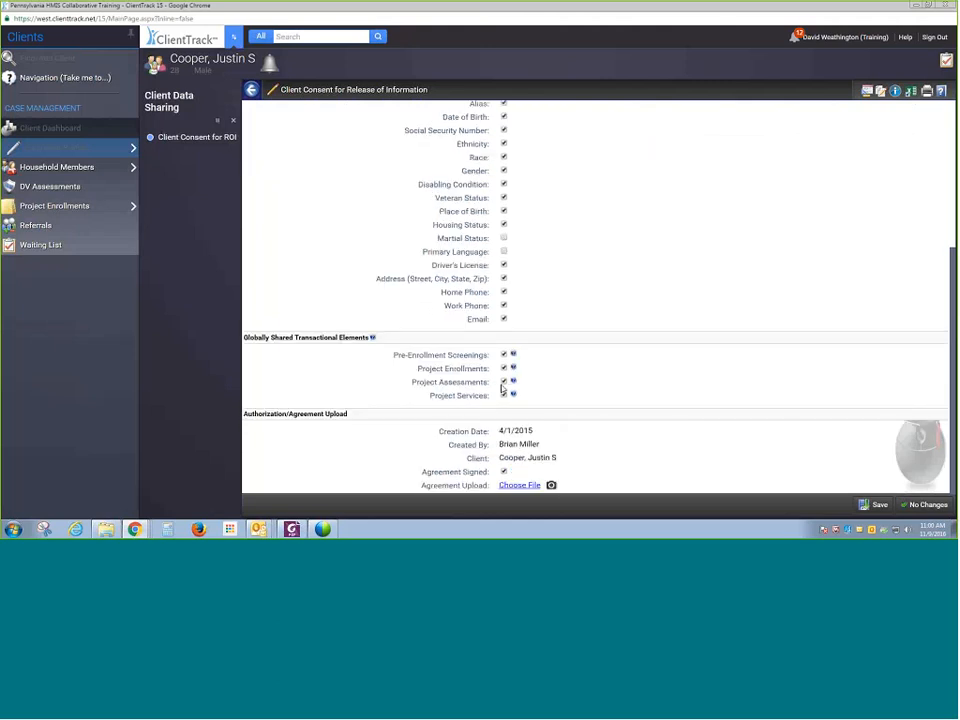
click(503, 394)
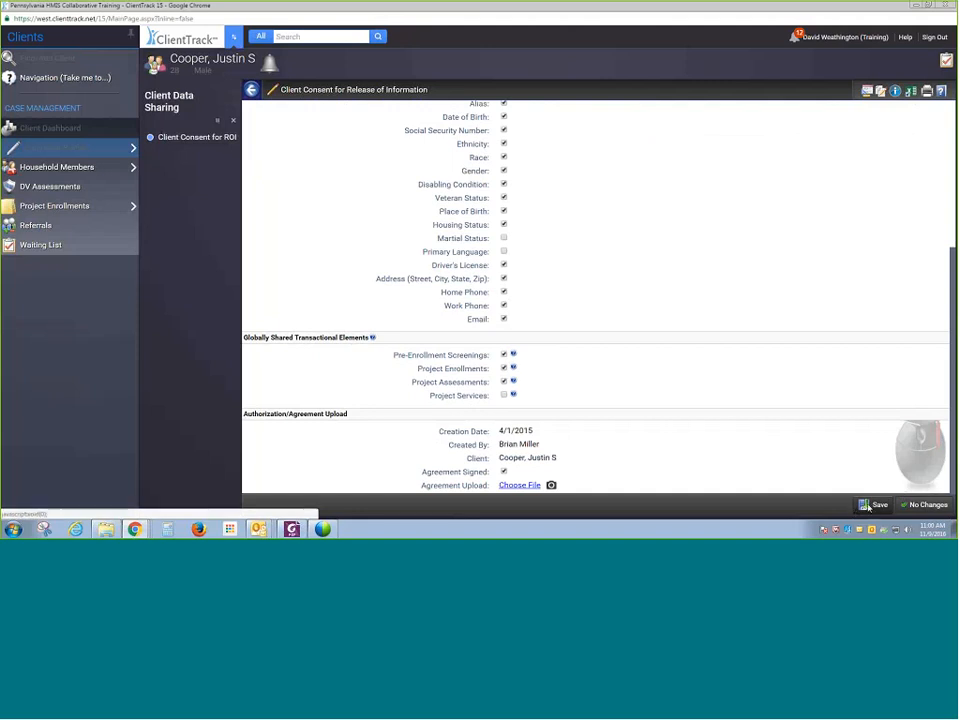
- Save the updated consent form's sharing settings
scroll(799, 443, up, 5)
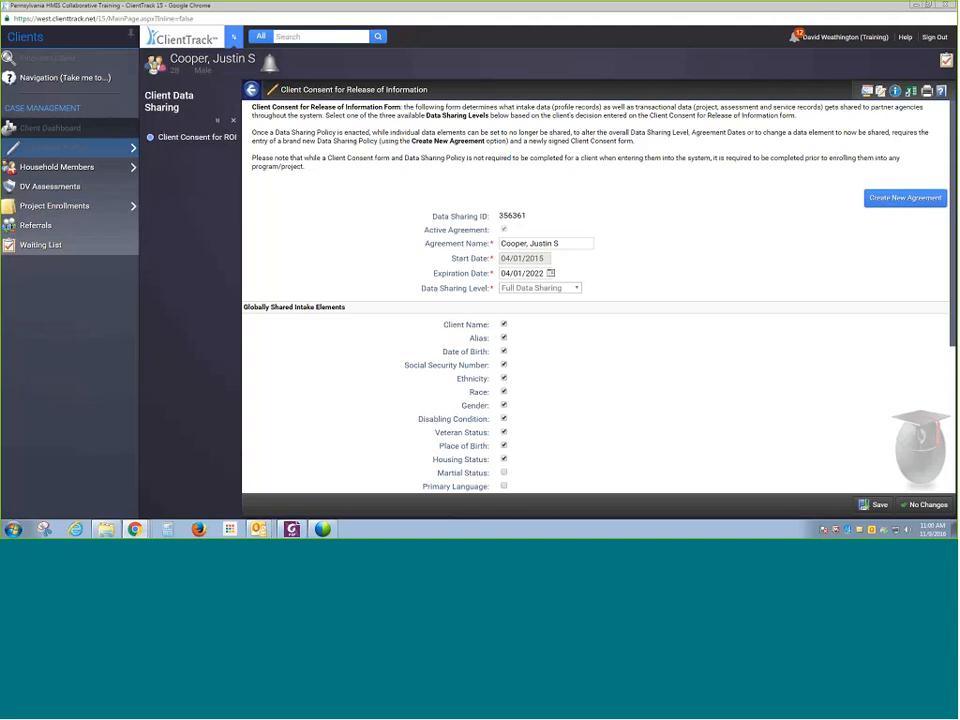
scroll(537, 295, down, 3)
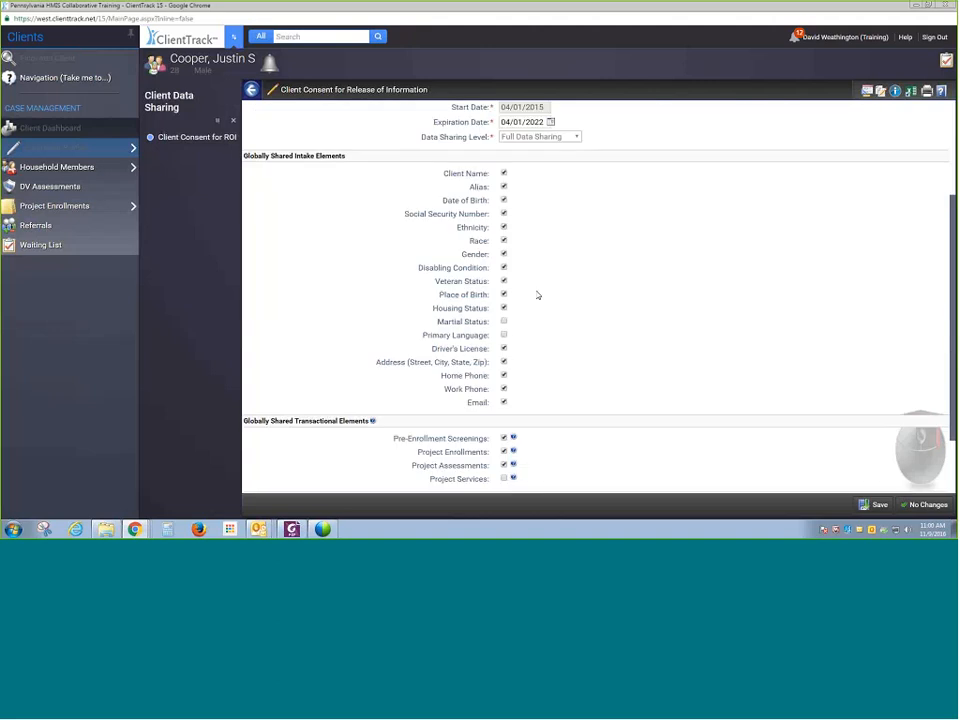
scroll(537, 298, down, 2)
scroll(553, 332, up, 5)
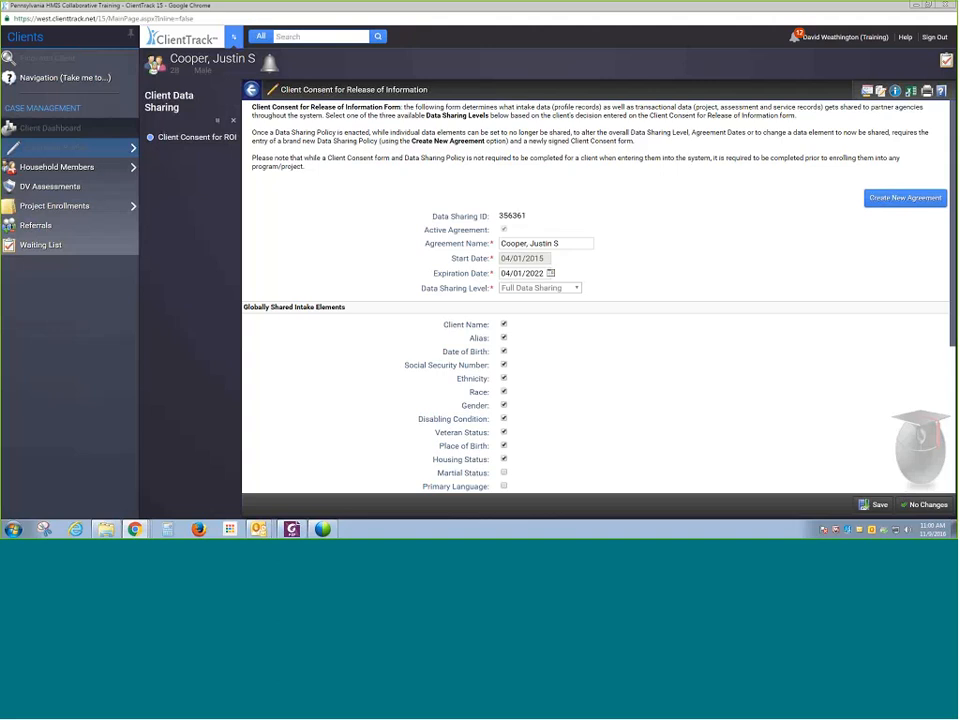
click(528, 274)
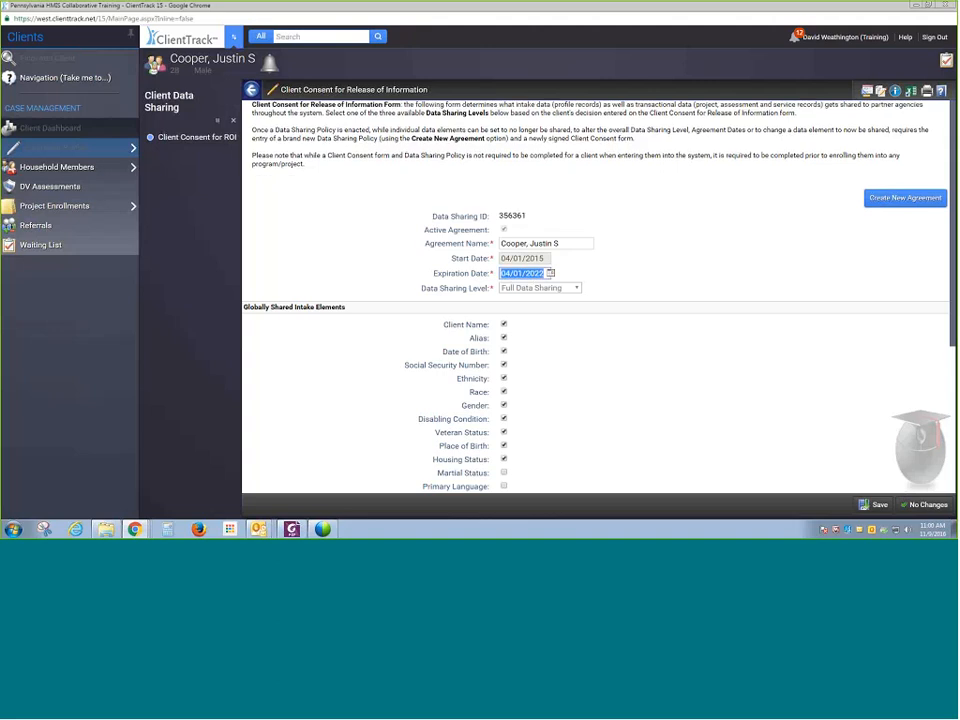
scroll(549, 273, down, 4)
click(876, 505)
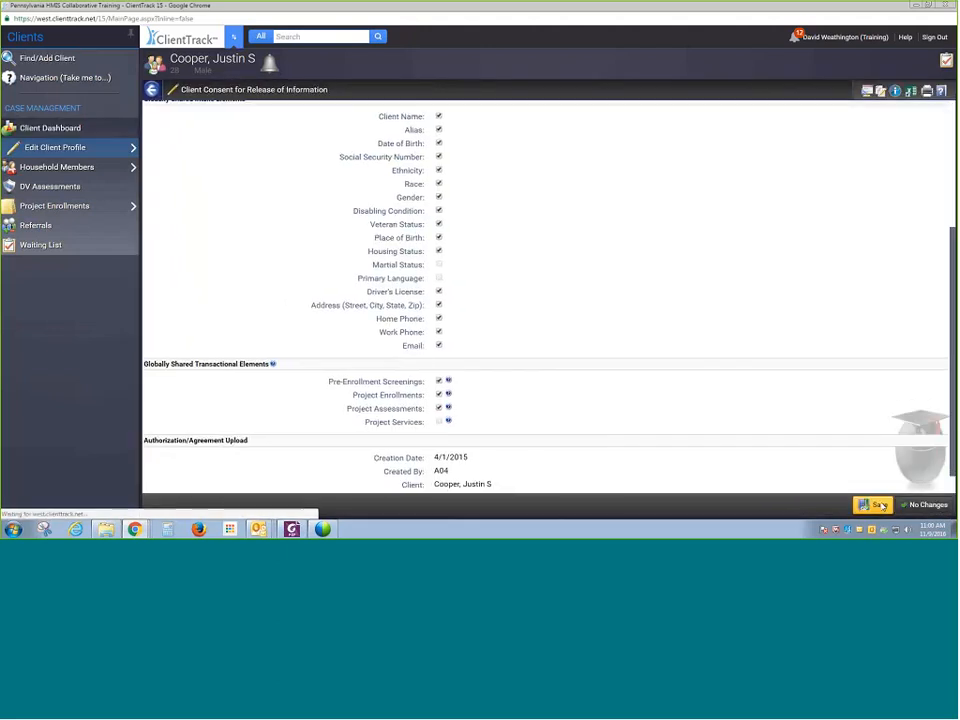
scroll(615, 348, down, 1)
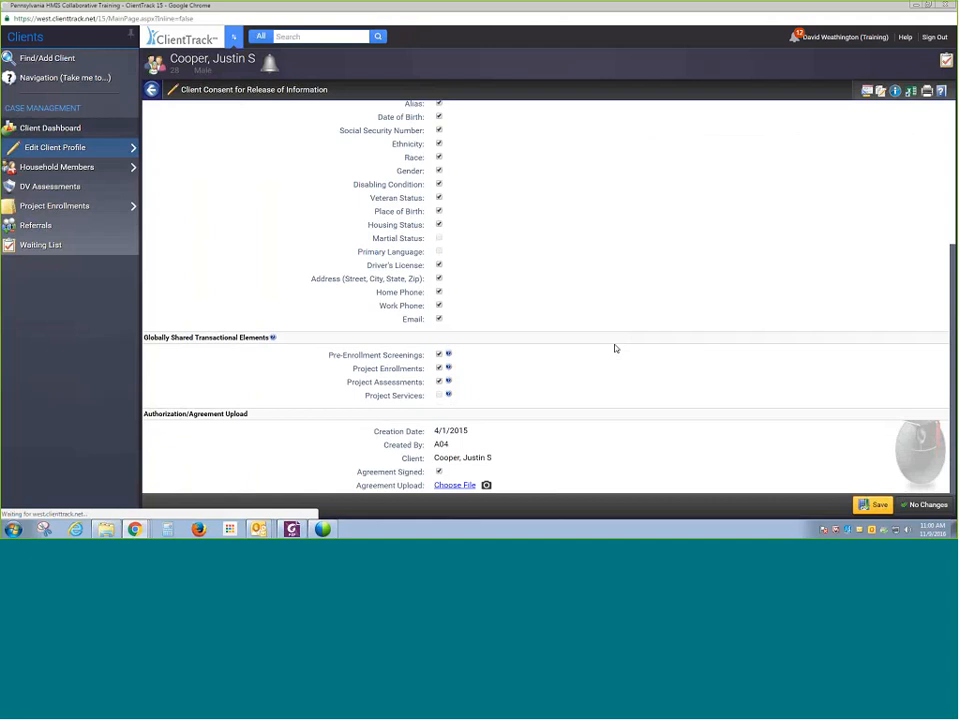
scroll(616, 348, up, 3)
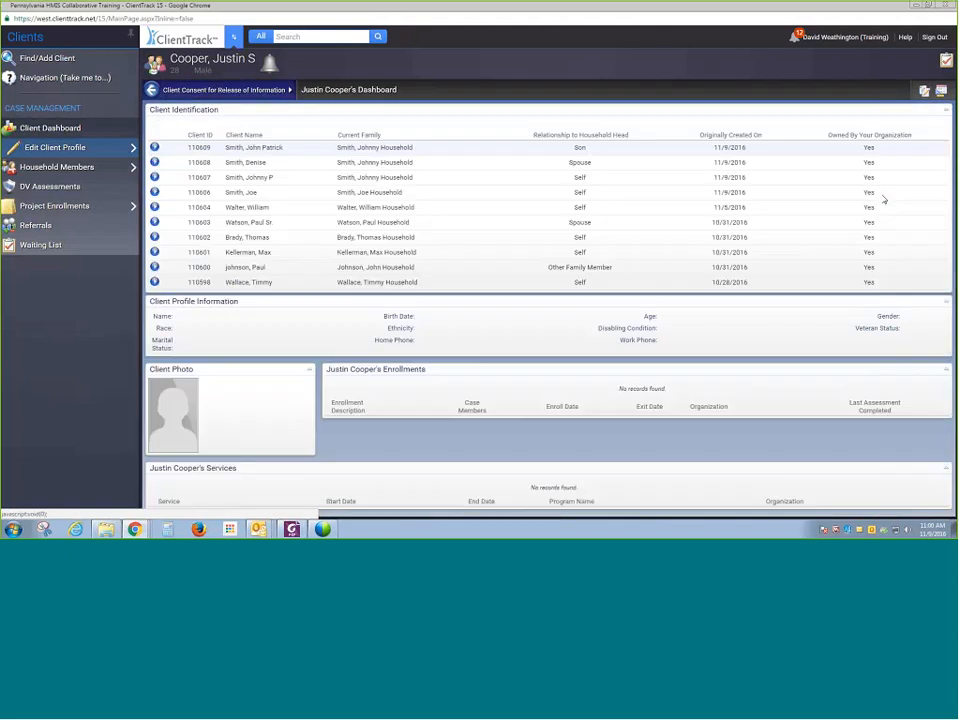
- Reopen the consent form, start a new data sharing agreement, review it, and leave it with no changes
mouse_move(87, 155)
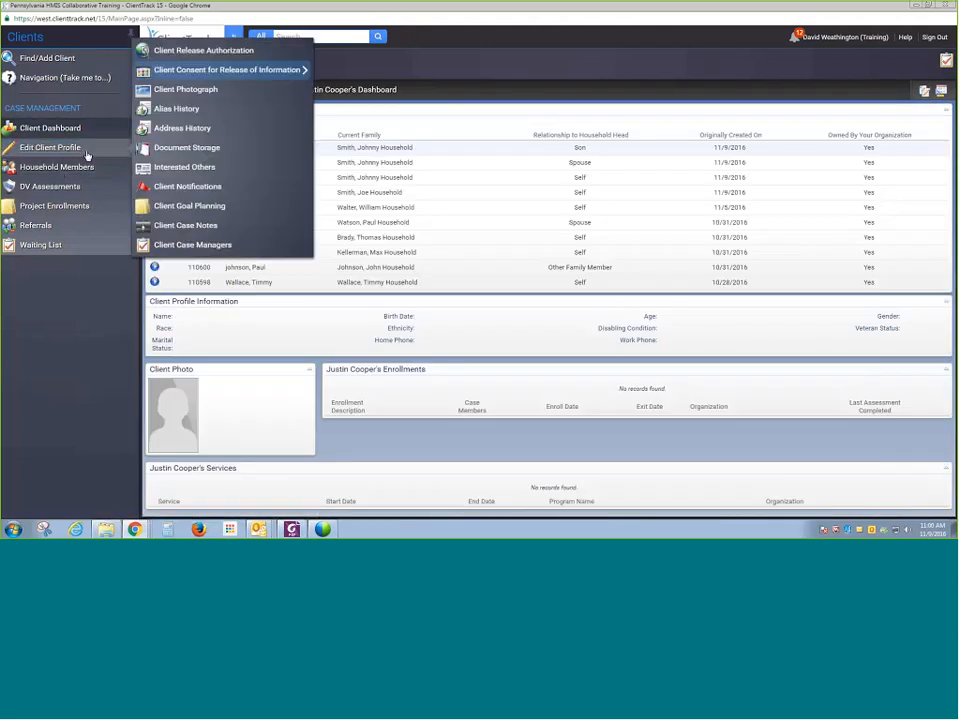
click(190, 72)
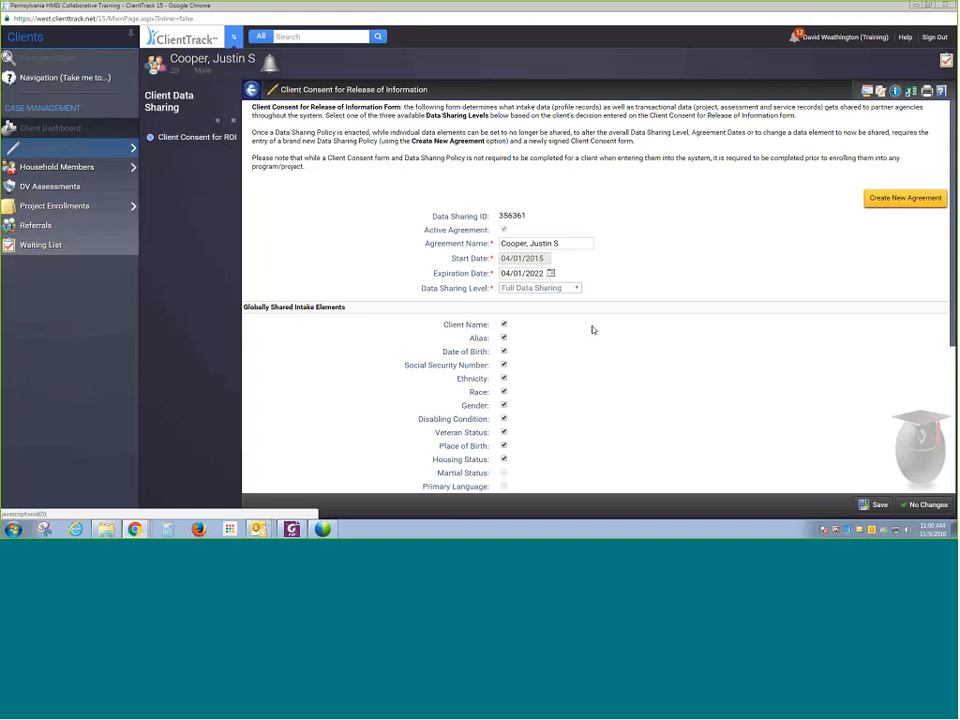
click(881, 200)
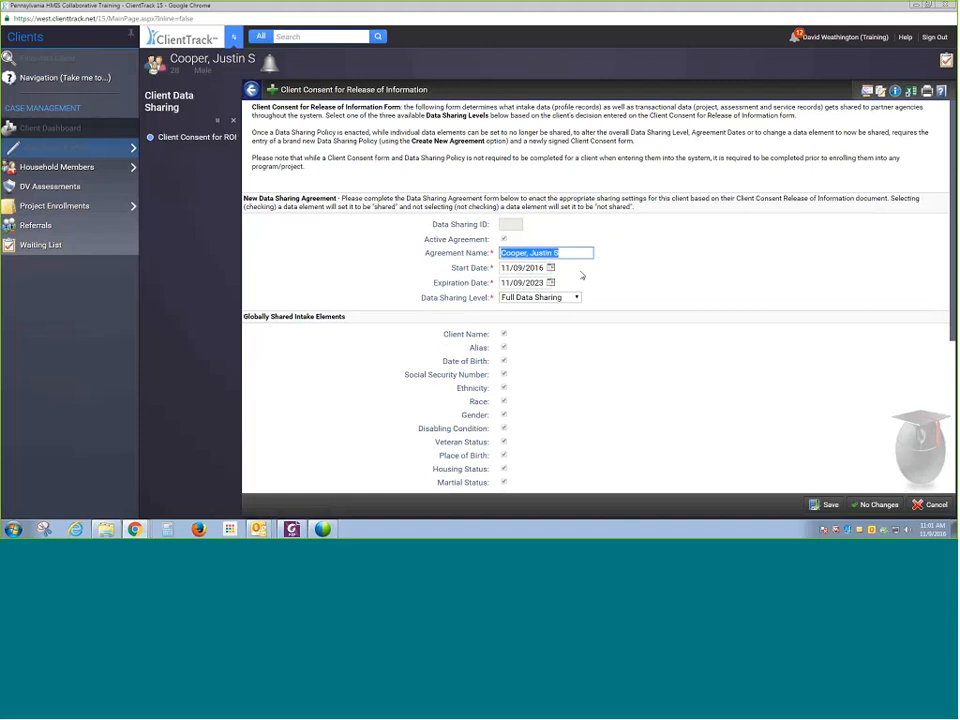
scroll(580, 298, down, 5)
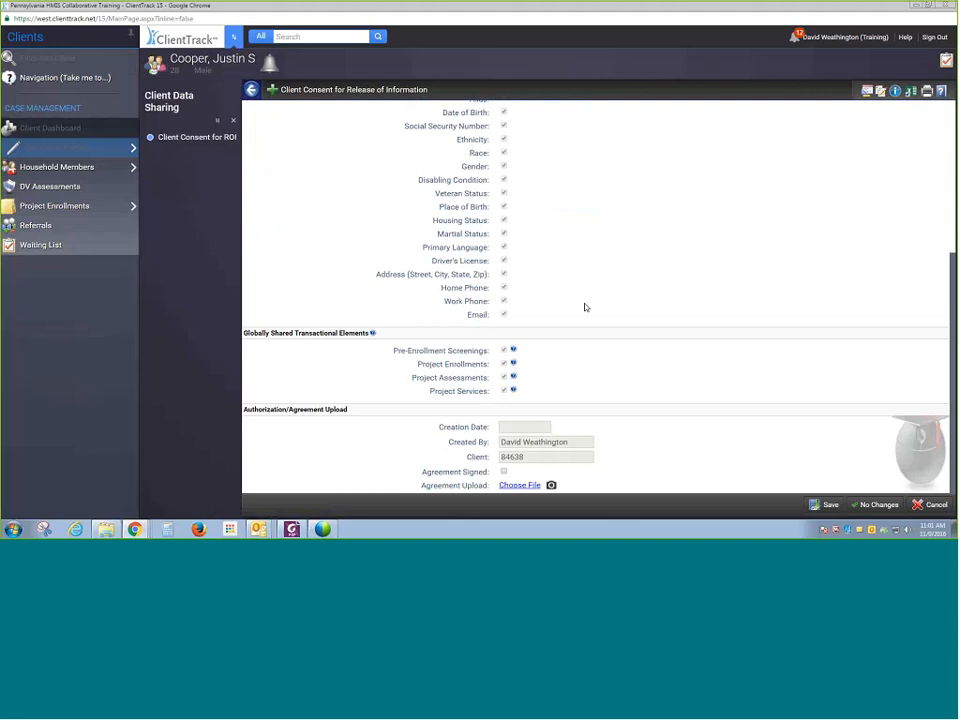
scroll(639, 303, up, 1)
scroll(639, 303, up, 5)
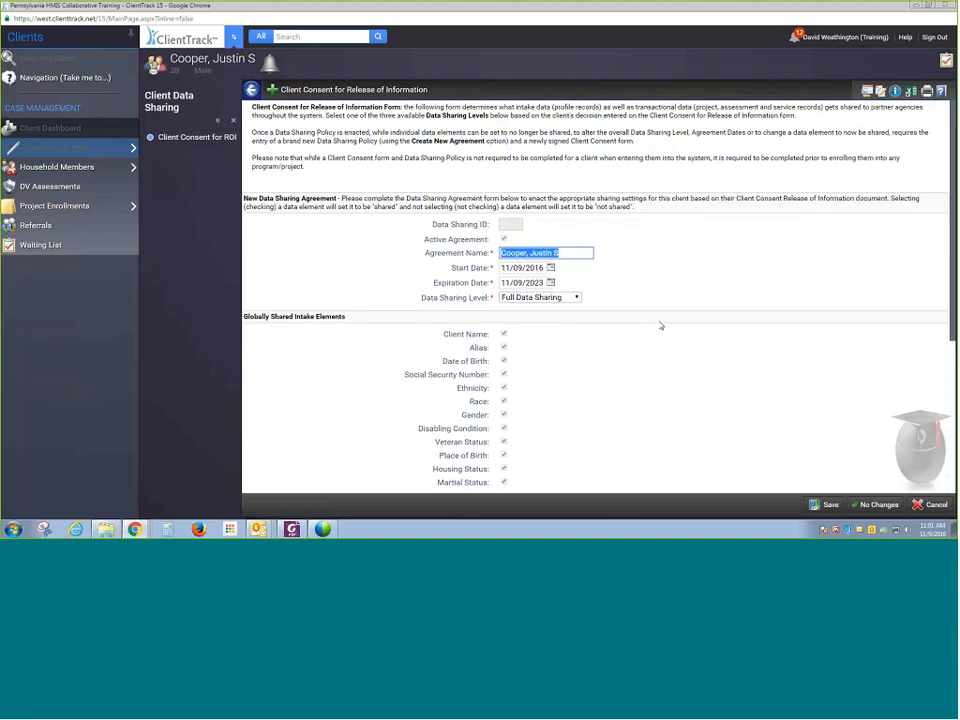
click(879, 506)
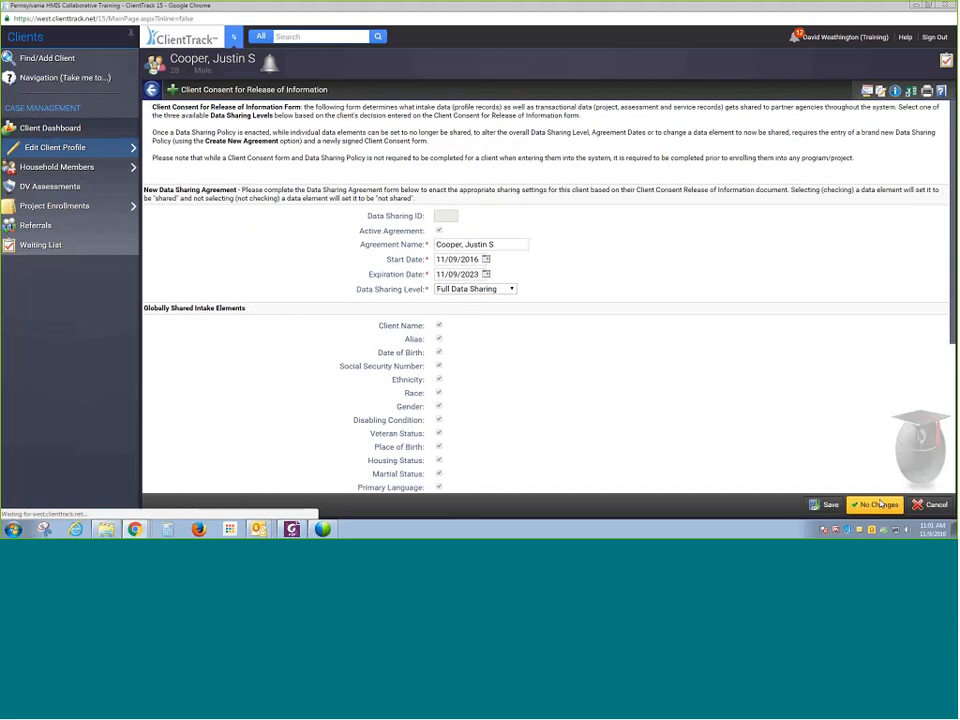
- Open the client's Project Enrollments list, view the Client Dashboard, and return to Project Enrollments
scroll(499, 326, down, 5)
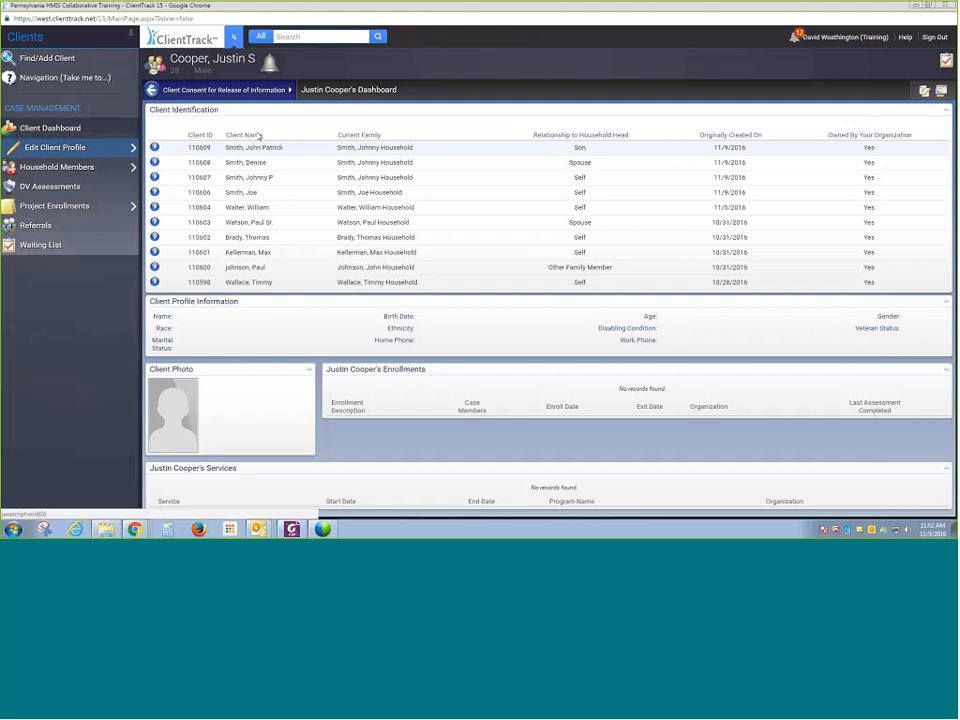
click(110, 205)
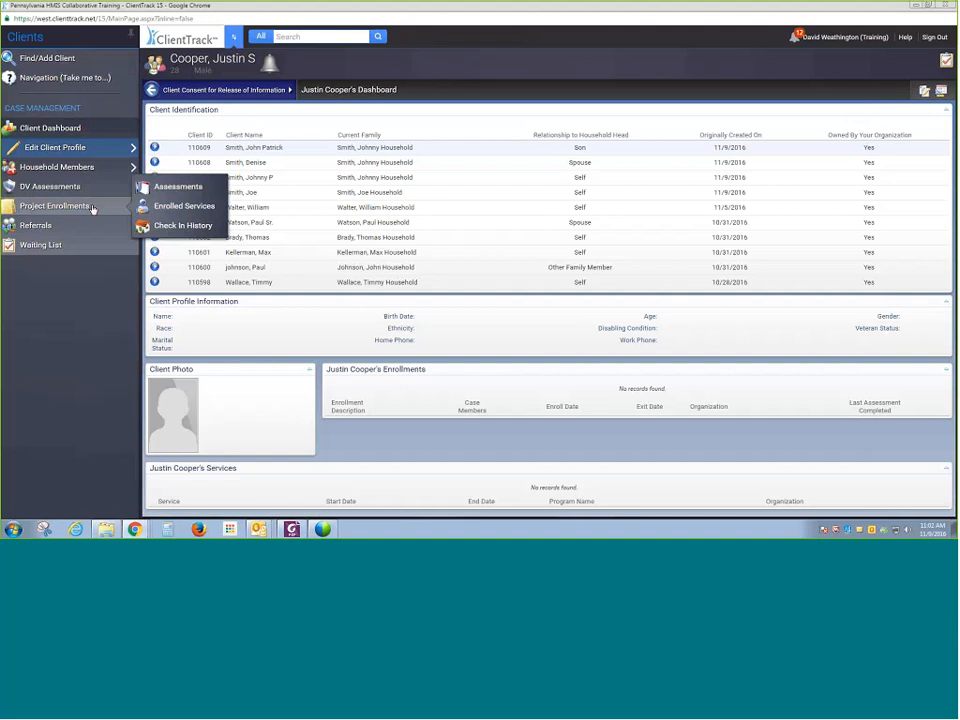
click(92, 207)
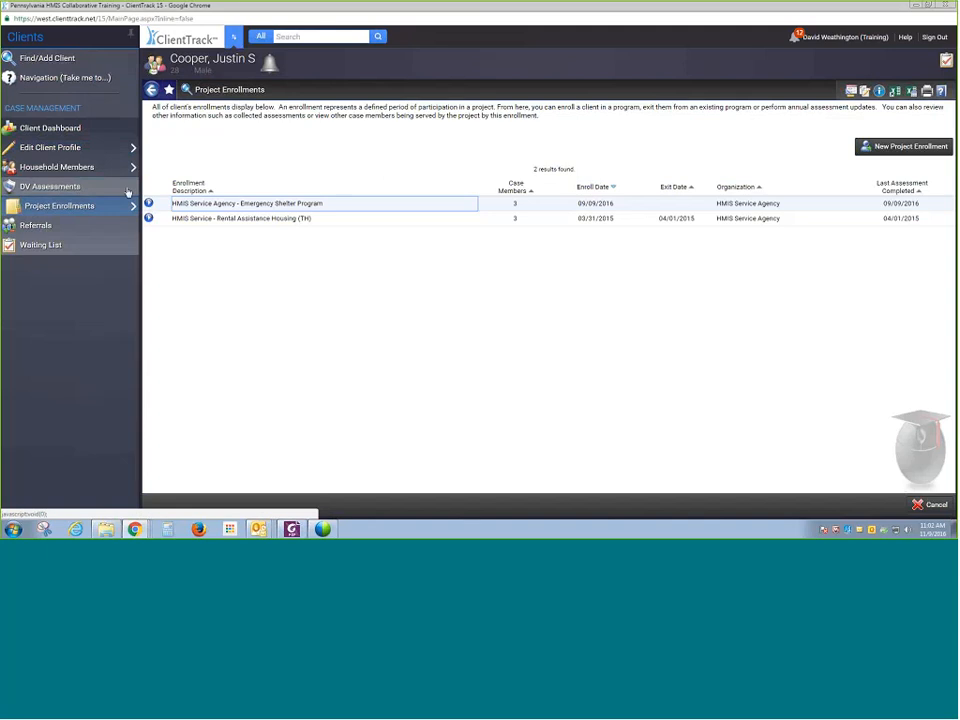
click(78, 130)
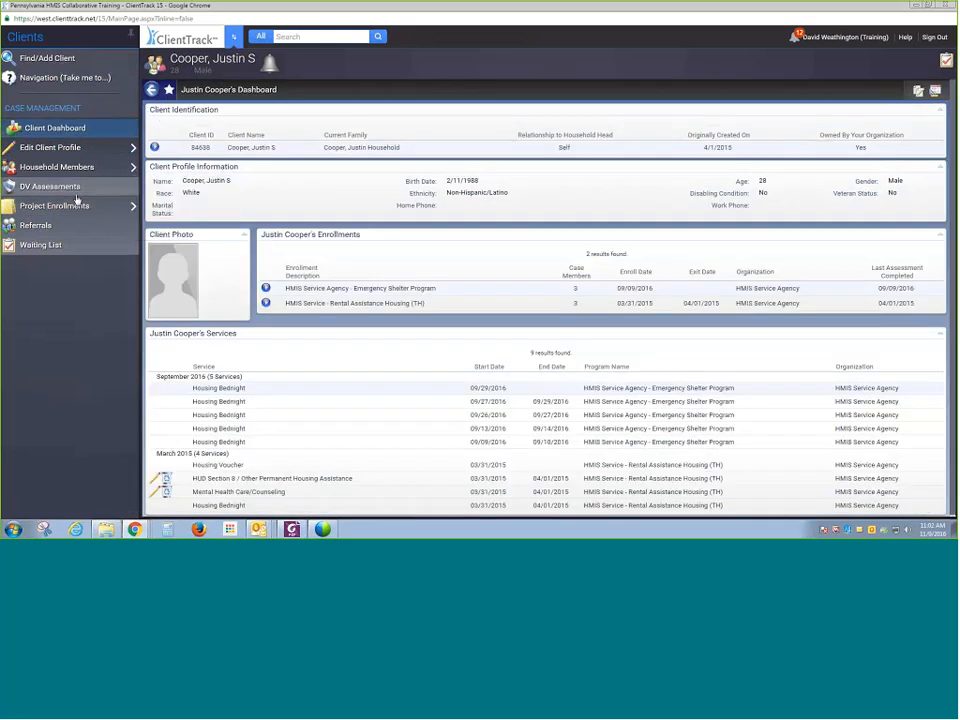
mouse_move(77, 208)
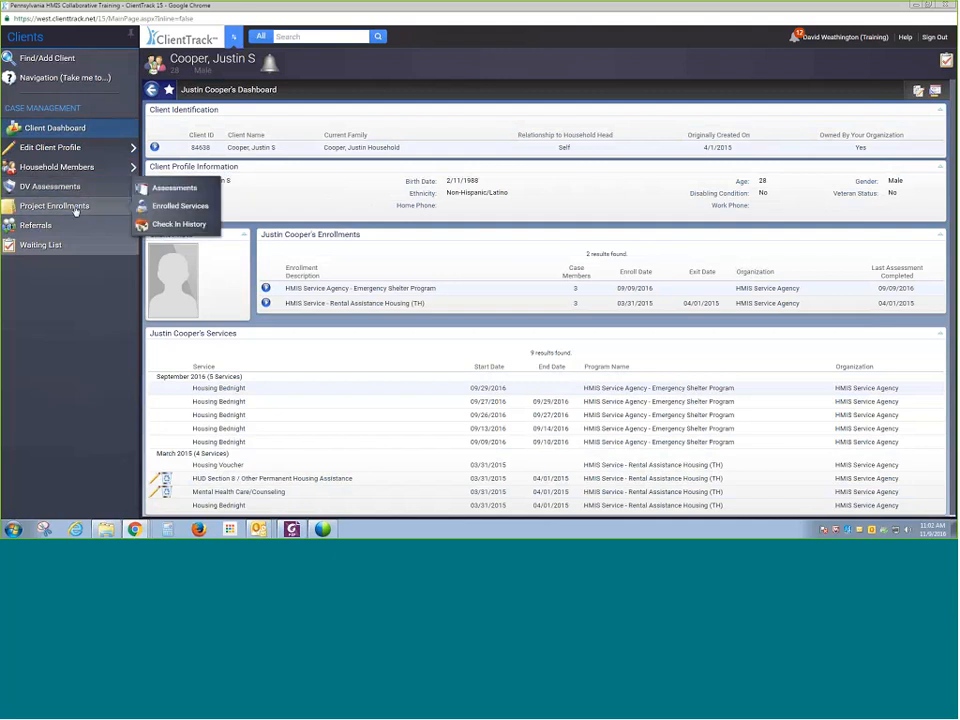
click(75, 208)
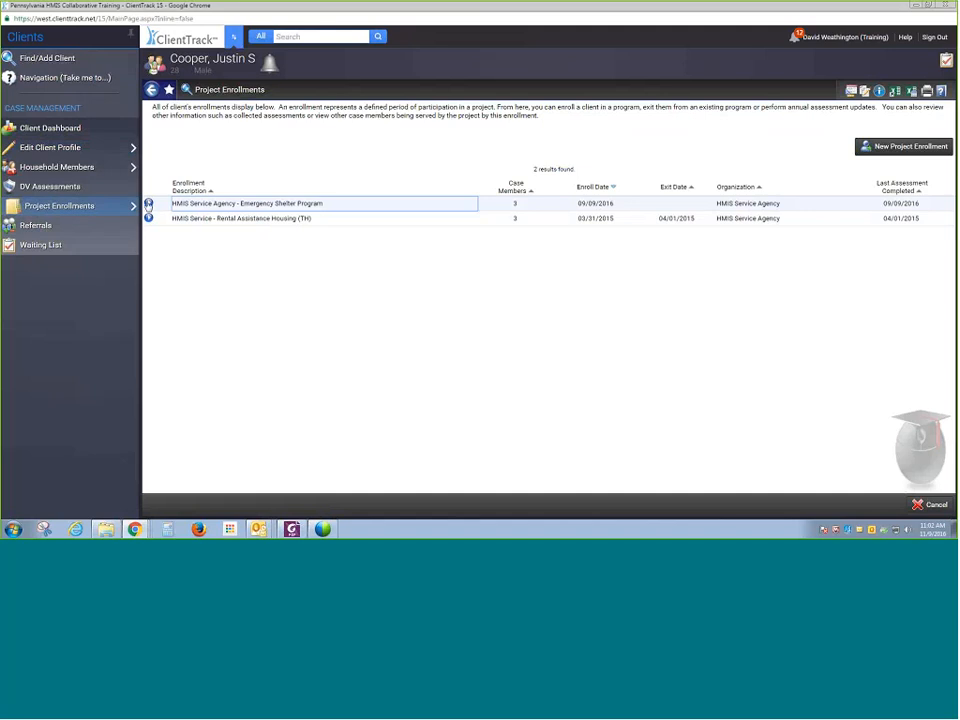
- Edit the Emergency Shelter Program enrollment, setting all three household members' enrollment dates to 09/01/2016, and confirm
click(148, 204)
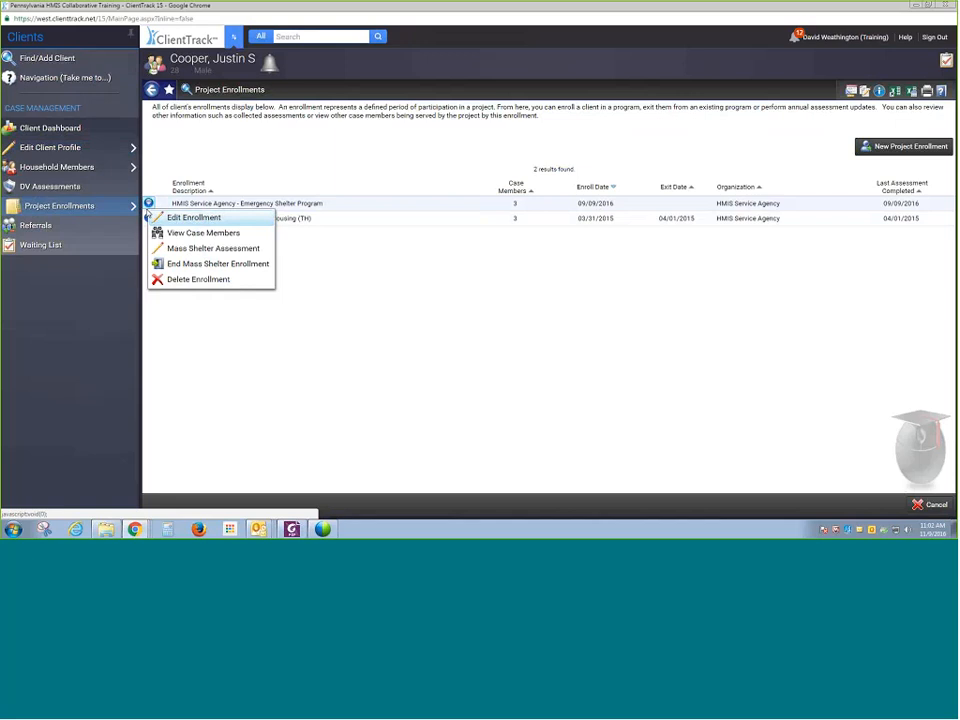
click(194, 217)
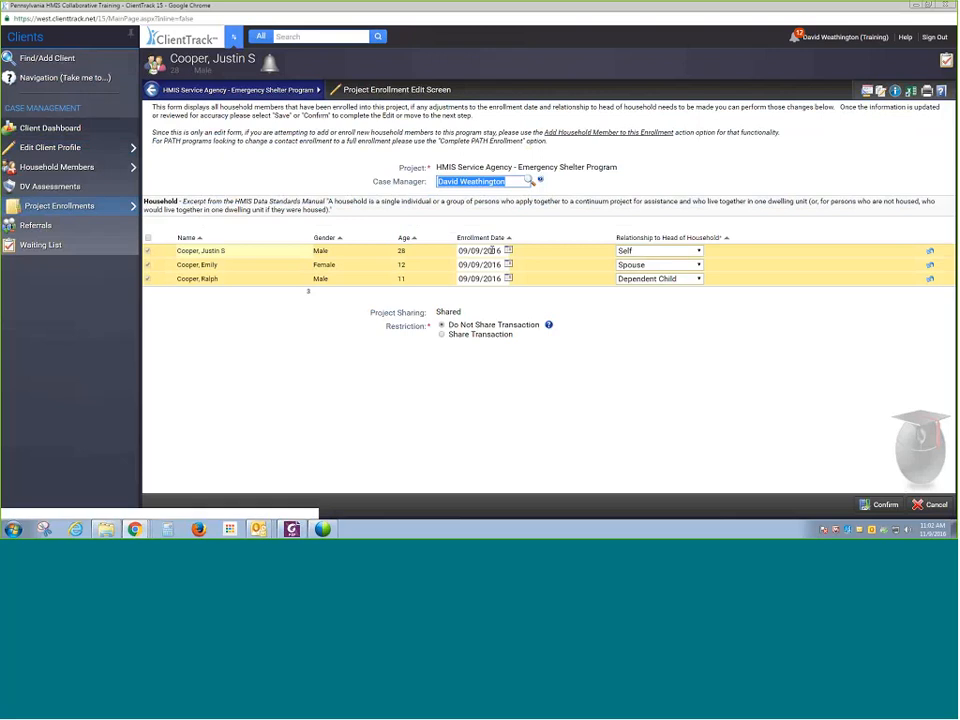
click(508, 250)
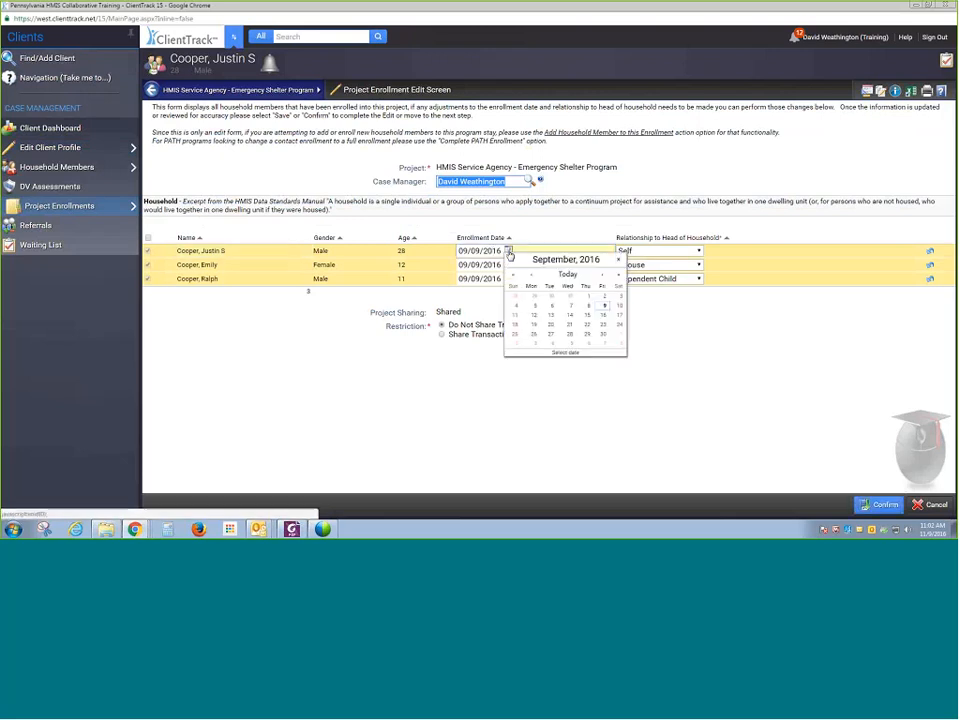
click(586, 297)
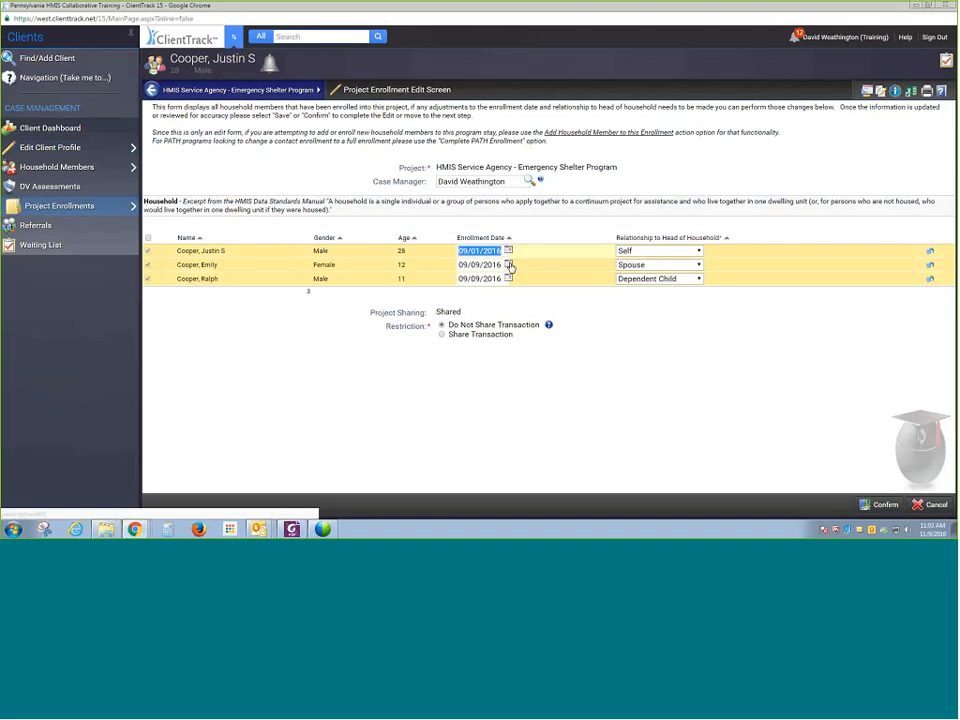
click(508, 264)
click(586, 311)
click(509, 280)
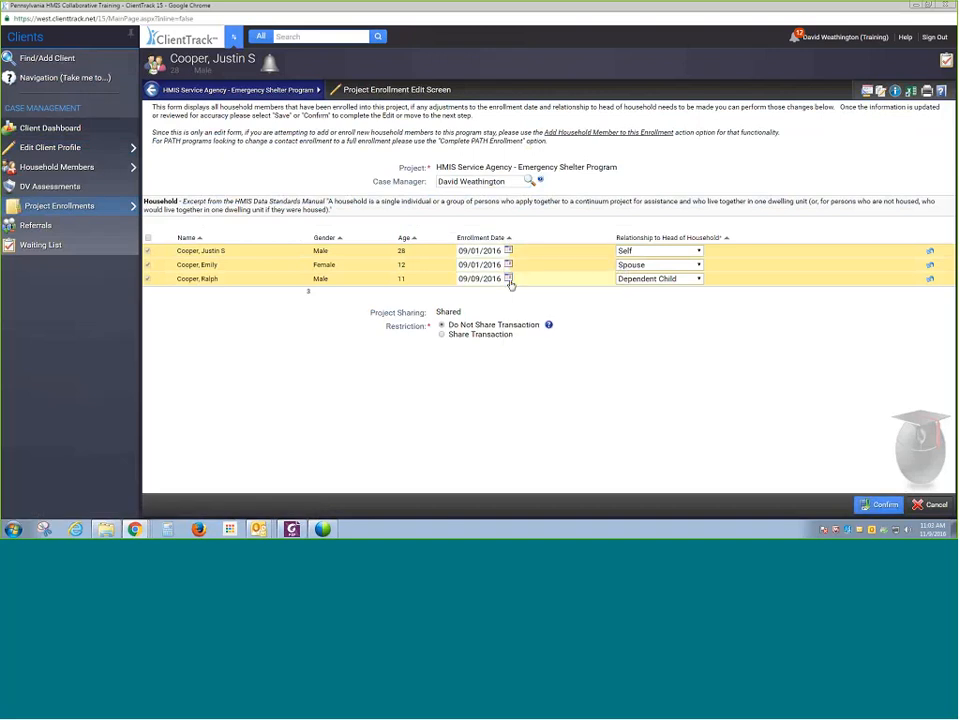
click(589, 325)
click(880, 505)
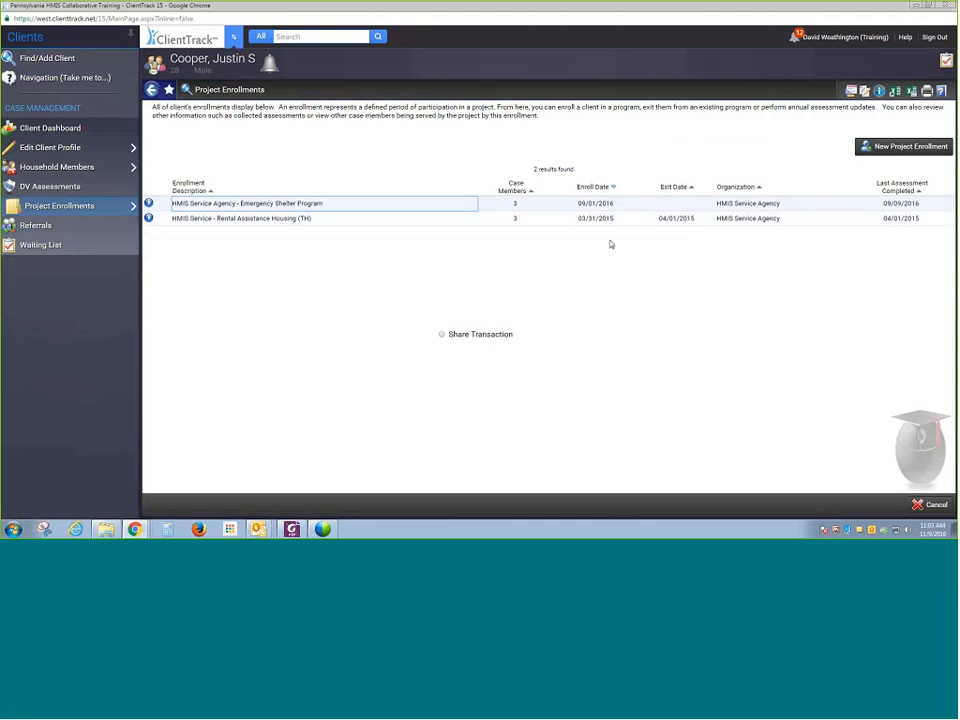
- Set the Emergency Shelter entry master assessment date to 09/01/2016 and save it
mouse_move(130, 205)
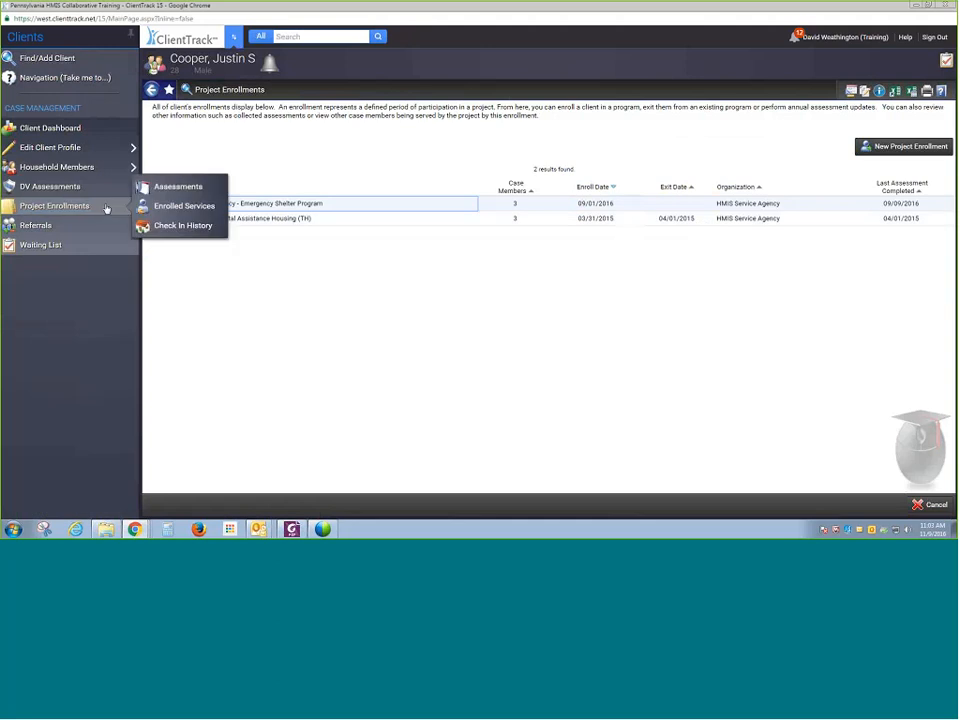
click(156, 193)
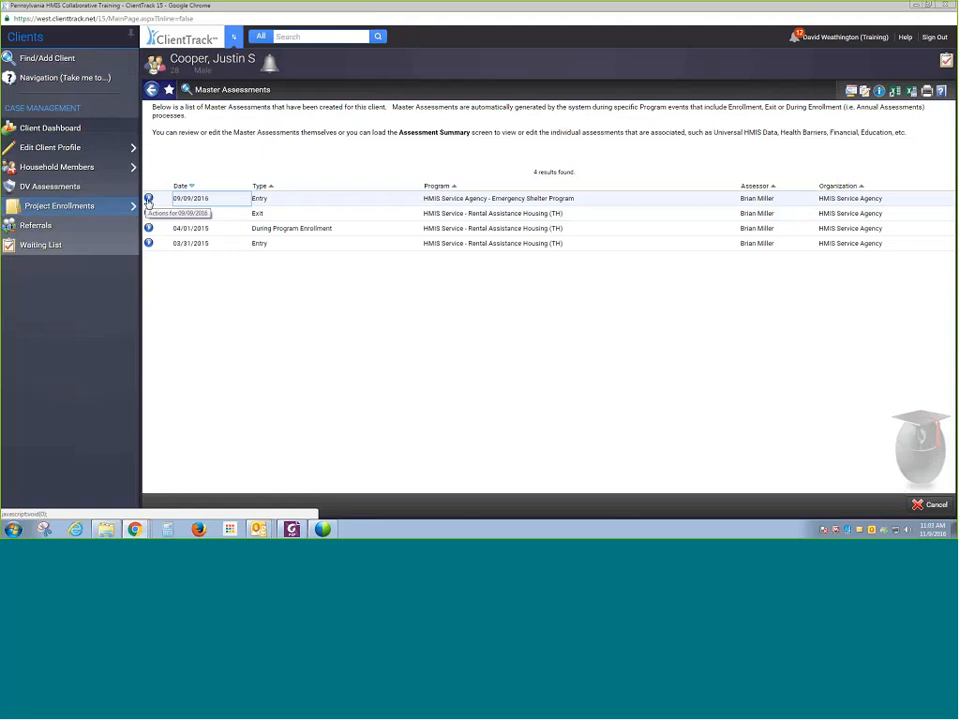
click(101, 207)
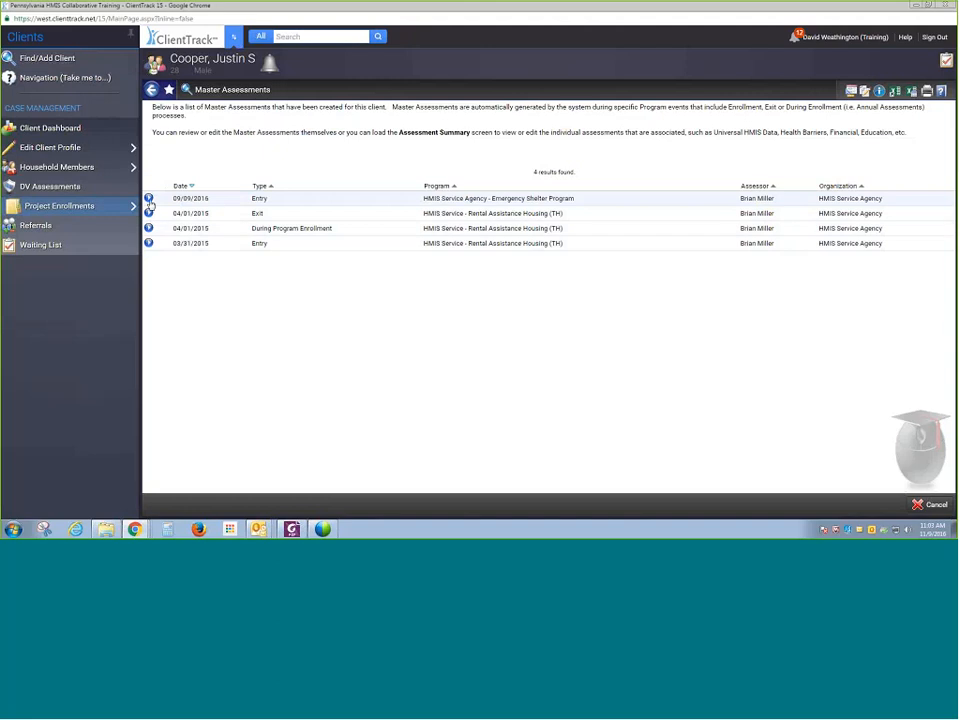
click(149, 200)
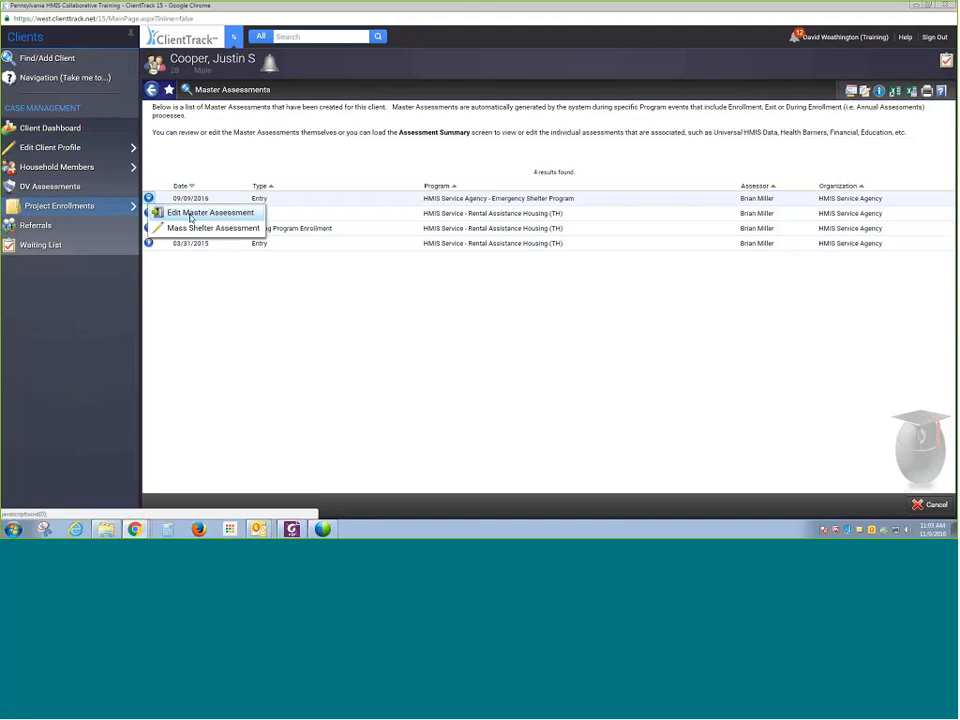
click(191, 214)
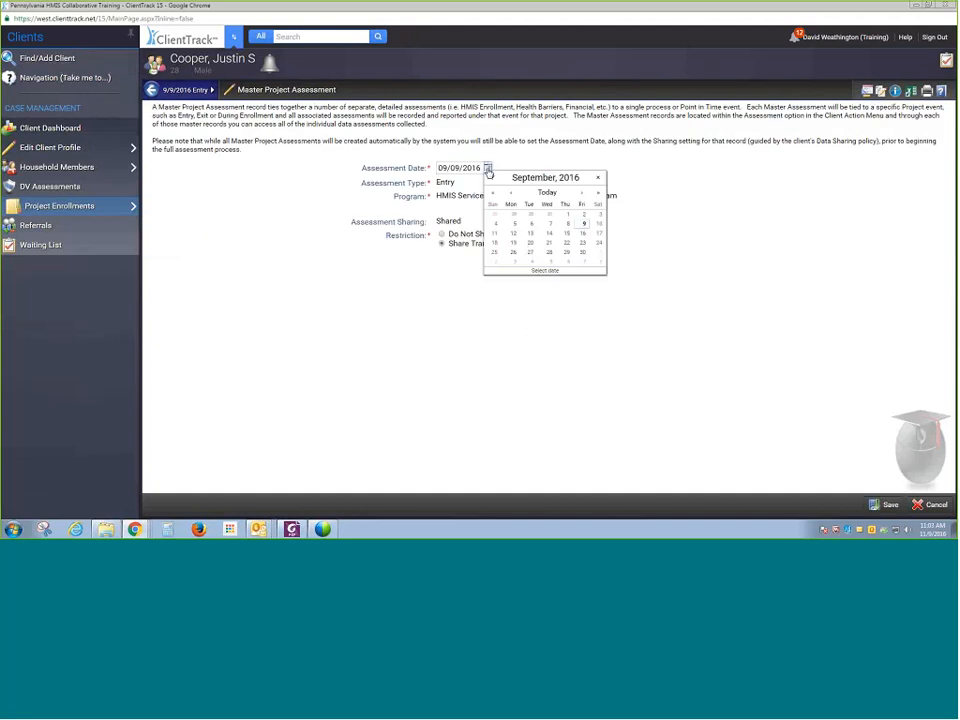
click(568, 218)
click(884, 505)
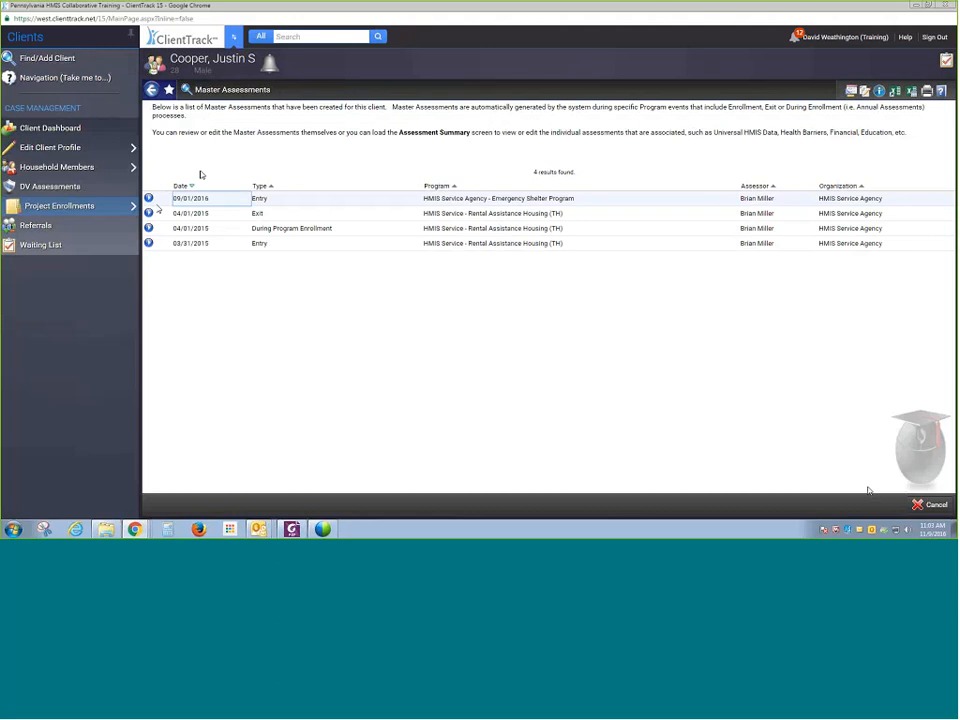
- Open the Mass Shelter Assessment for the shelter entry, review its fields, and cancel without saving
click(148, 199)
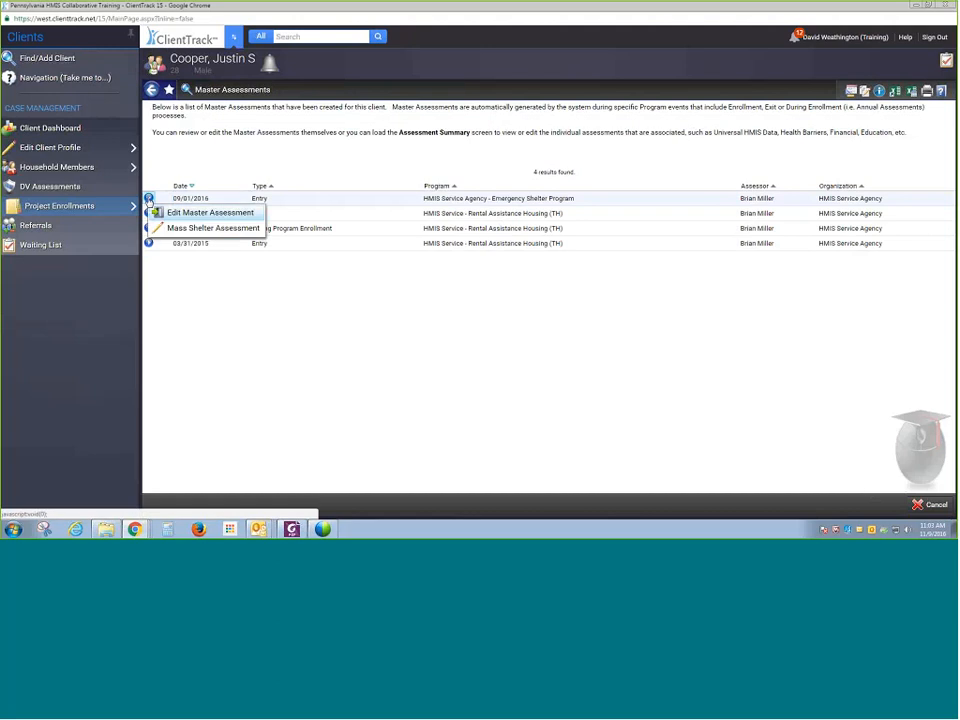
click(188, 227)
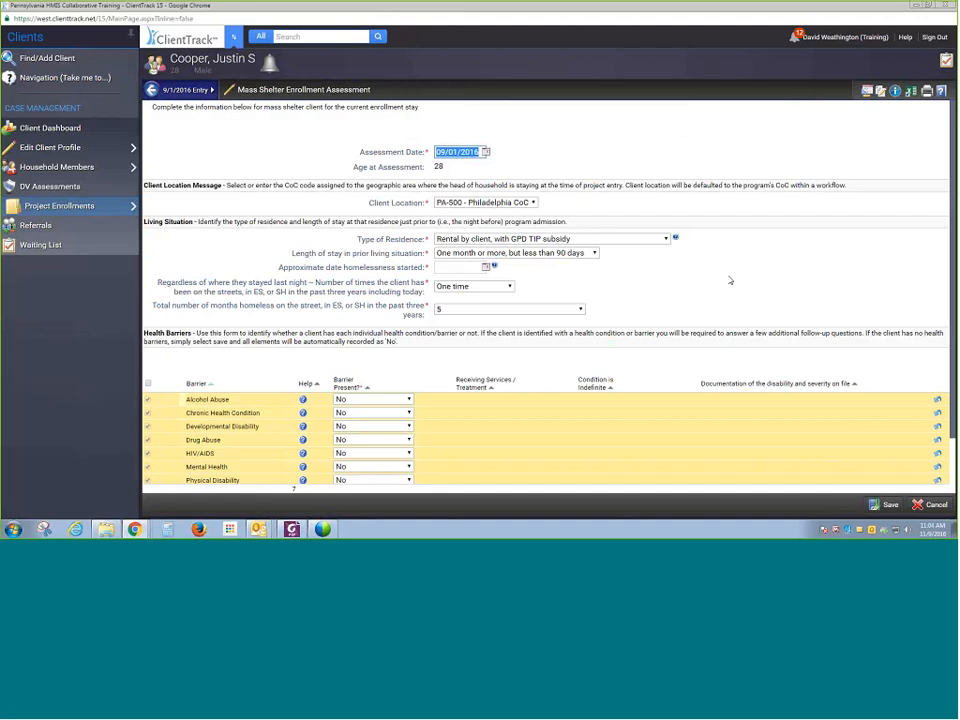
click(726, 283)
scroll(724, 290, down, 1)
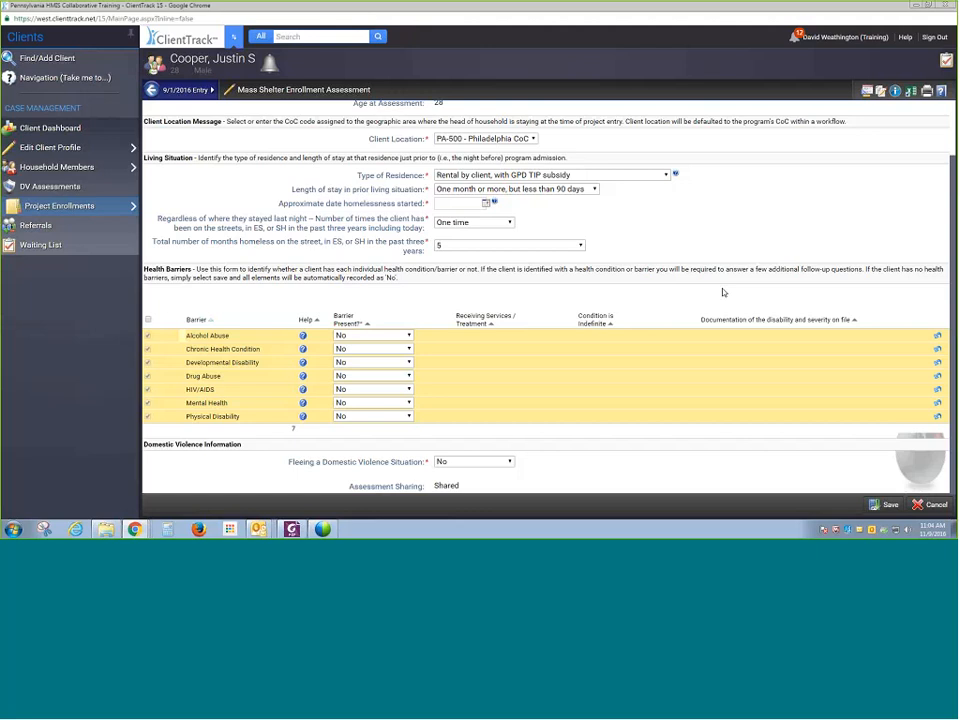
scroll(723, 292, up, 1)
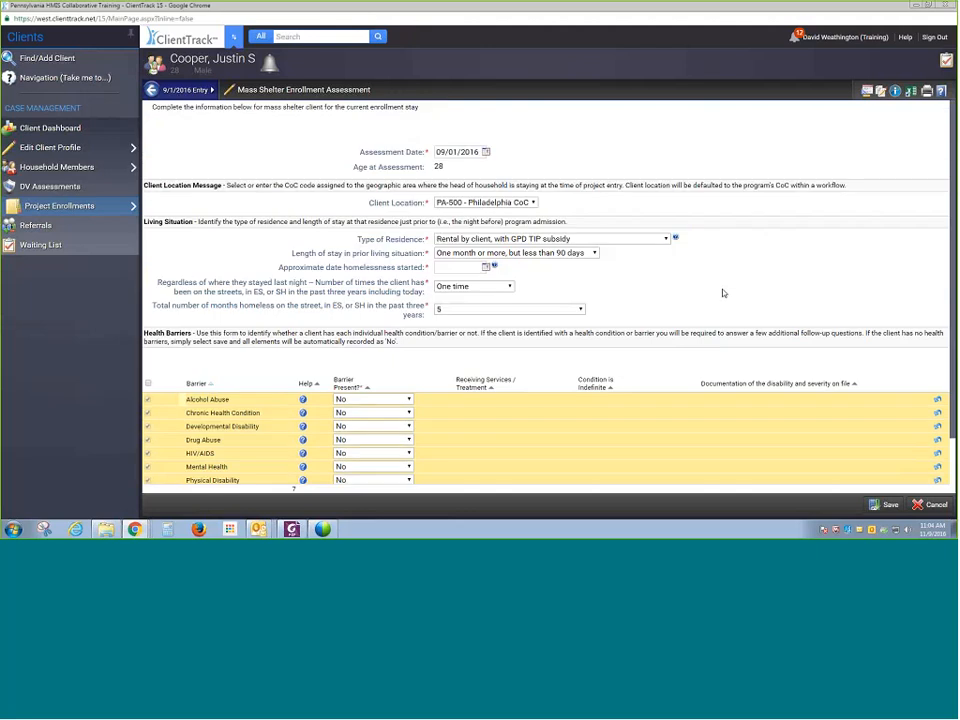
click(930, 506)
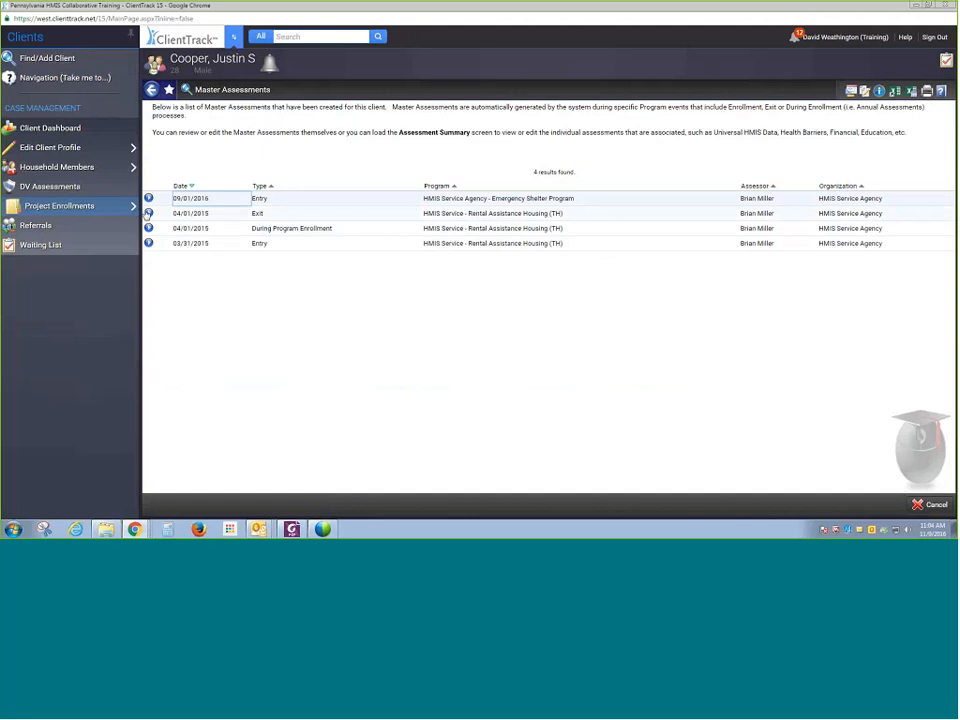
- Change the Rental Assistance Housing (TH) enrollment's exit date to 04/02/2015 and save the exit
click(148, 213)
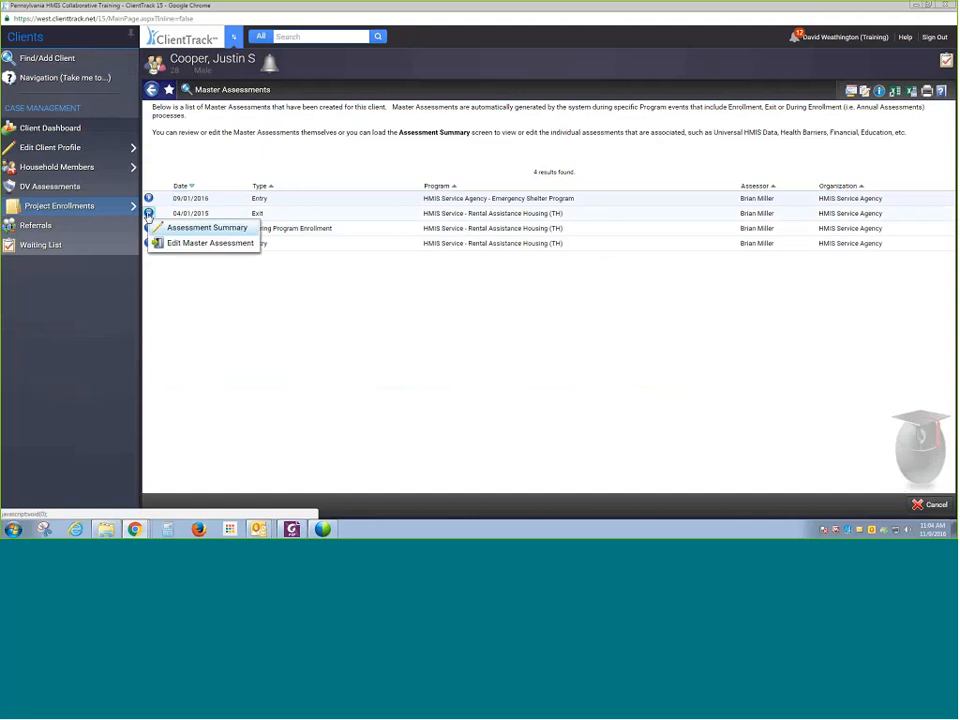
click(64, 206)
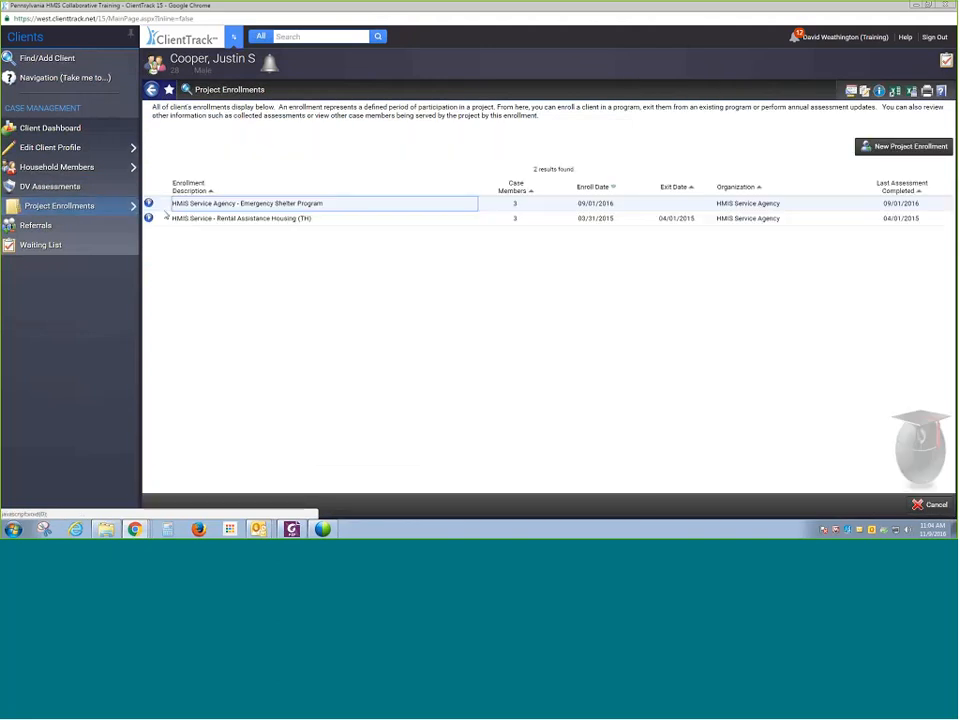
click(148, 218)
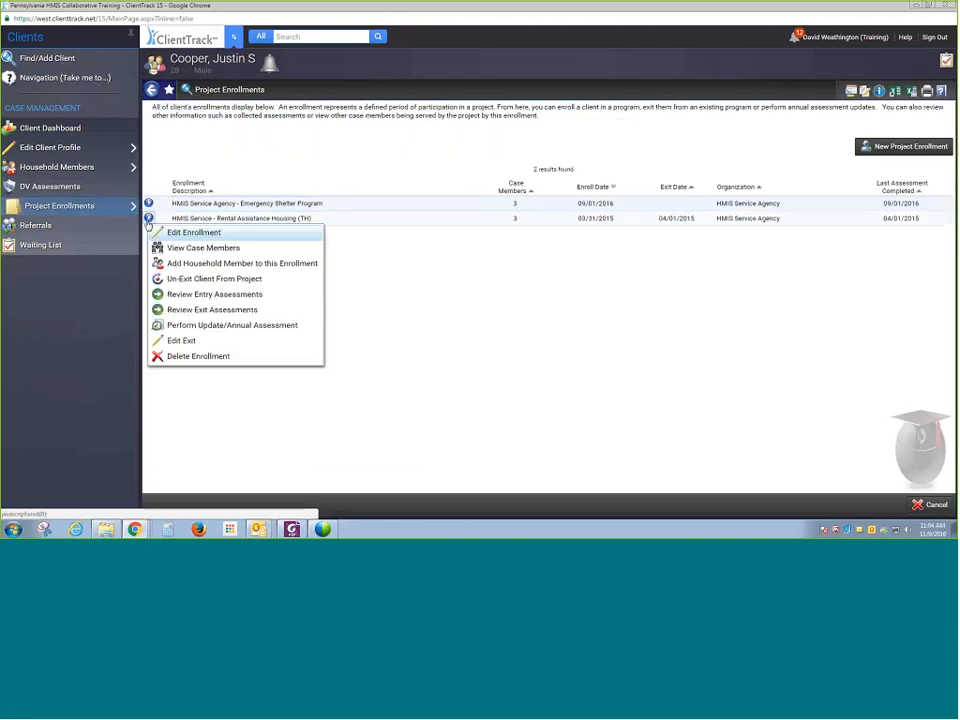
click(182, 341)
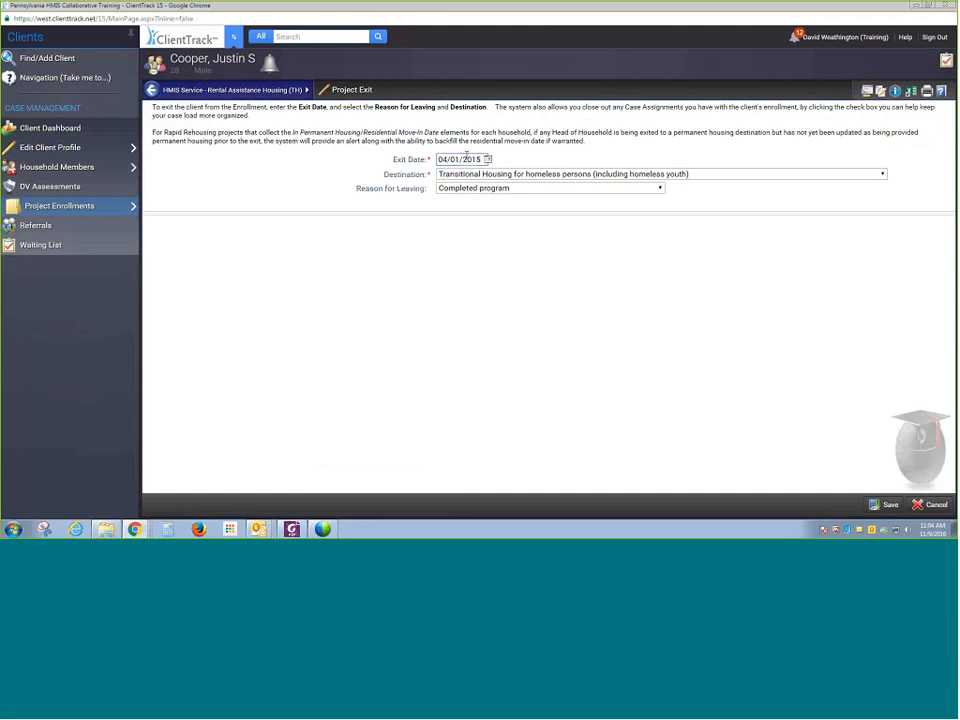
key(BackSpace)
text(2)
click(882, 504)
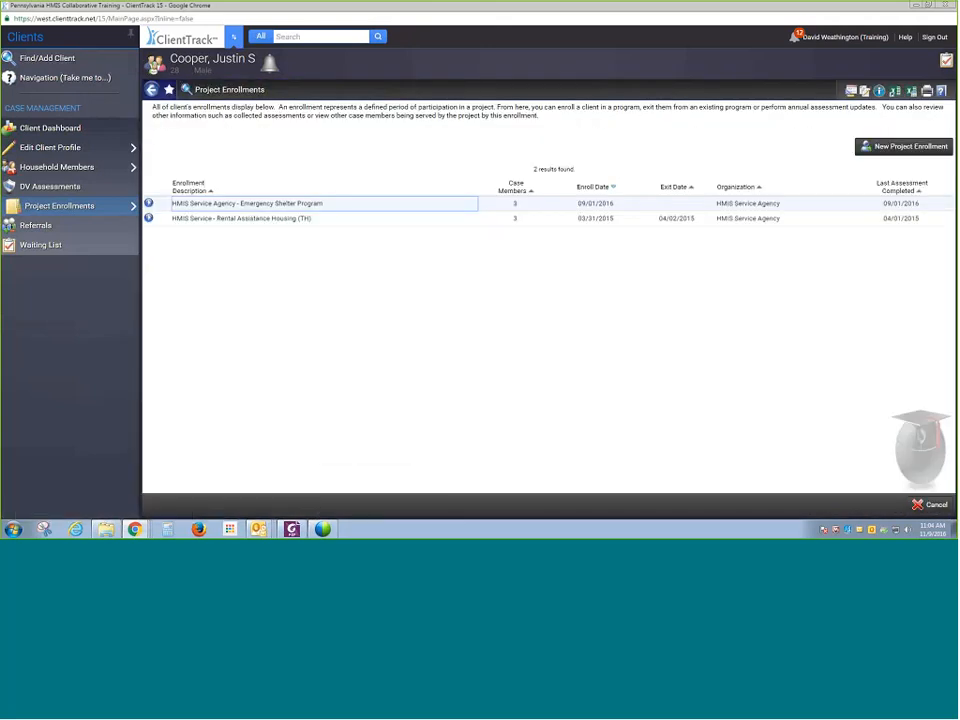
- Go to the logged-in case manager's home page through the quick navigation map
mouse_move(42, 214)
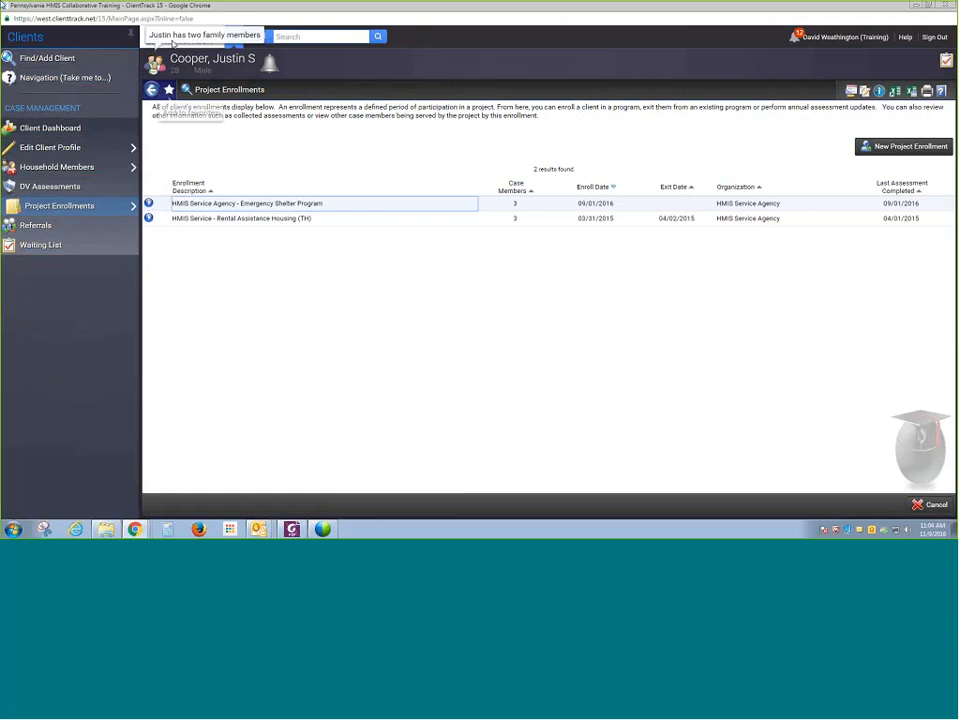
click(236, 40)
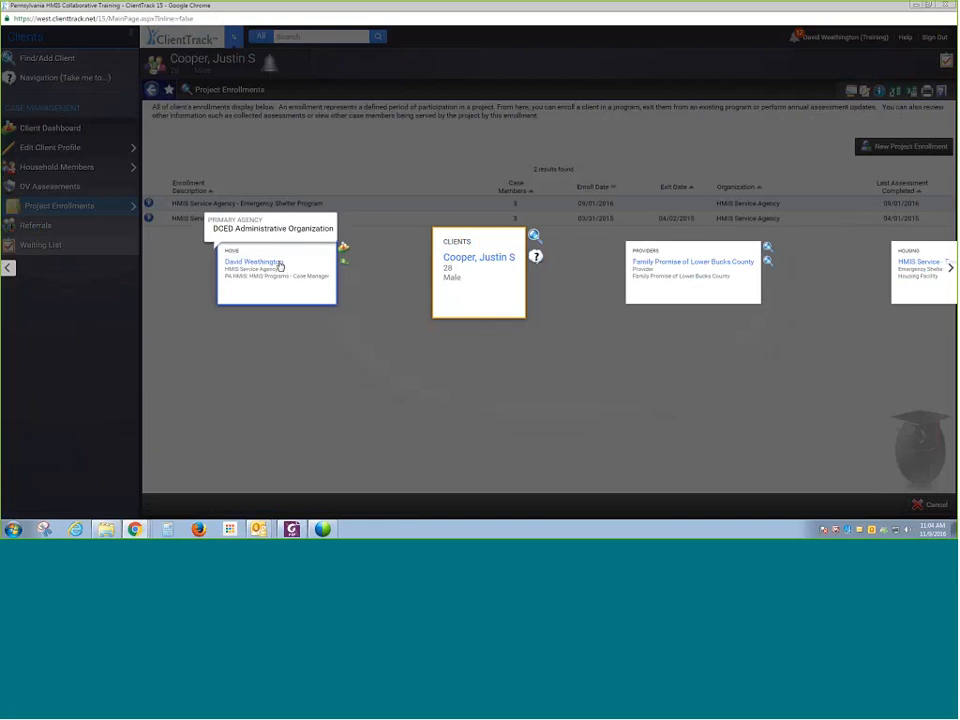
click(296, 274)
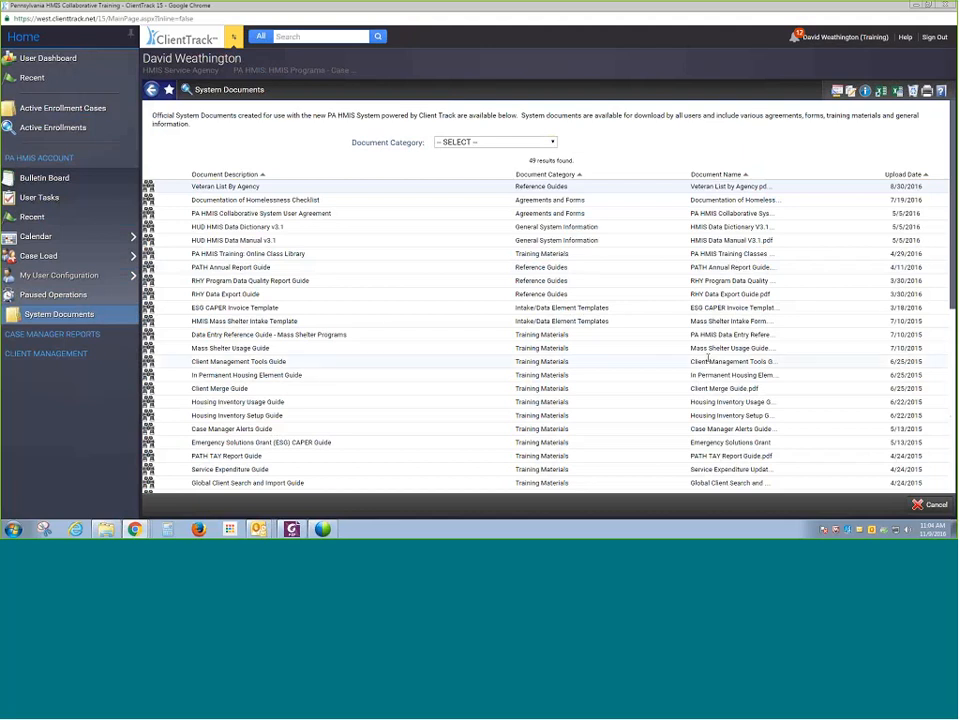
- Open the AHAR By Program Type report from the HUD / HMIS Reports under Case Manager Reports
click(114, 279)
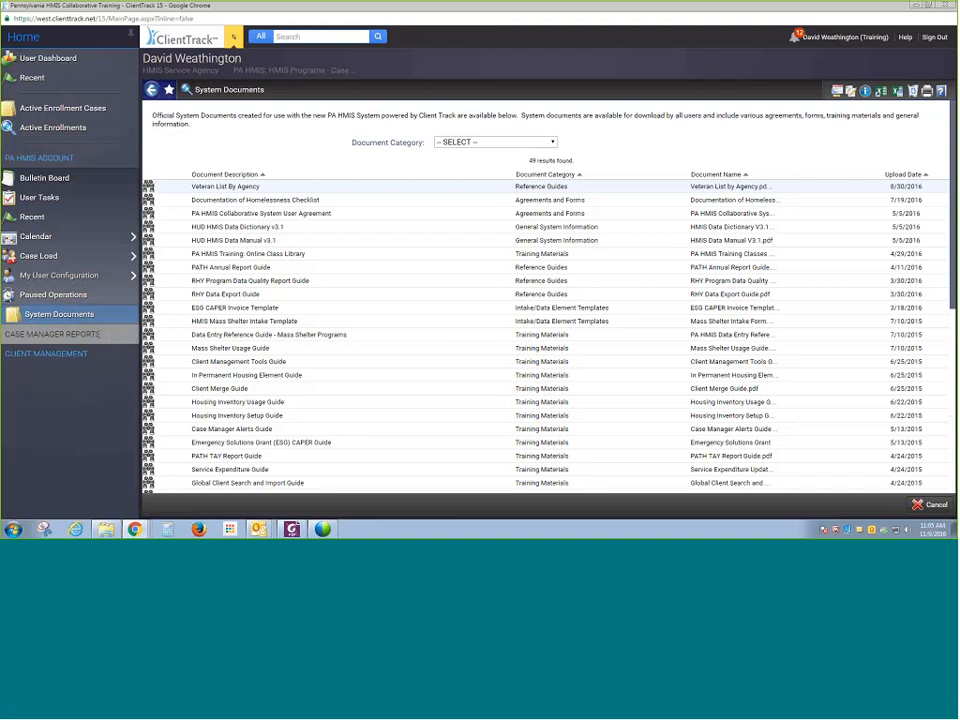
click(104, 335)
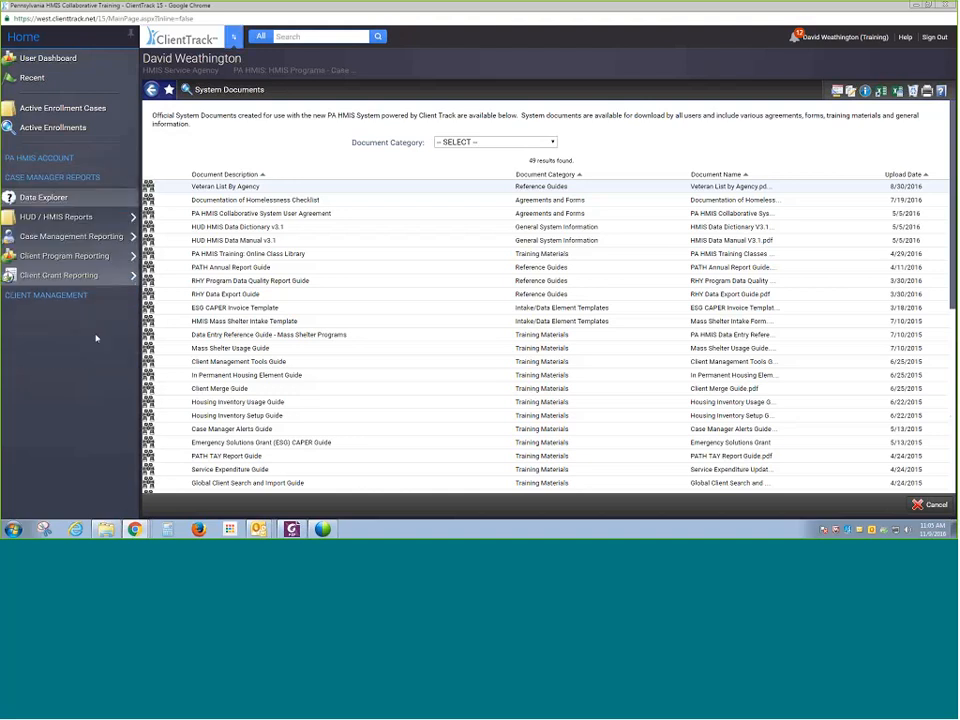
mouse_move(72, 217)
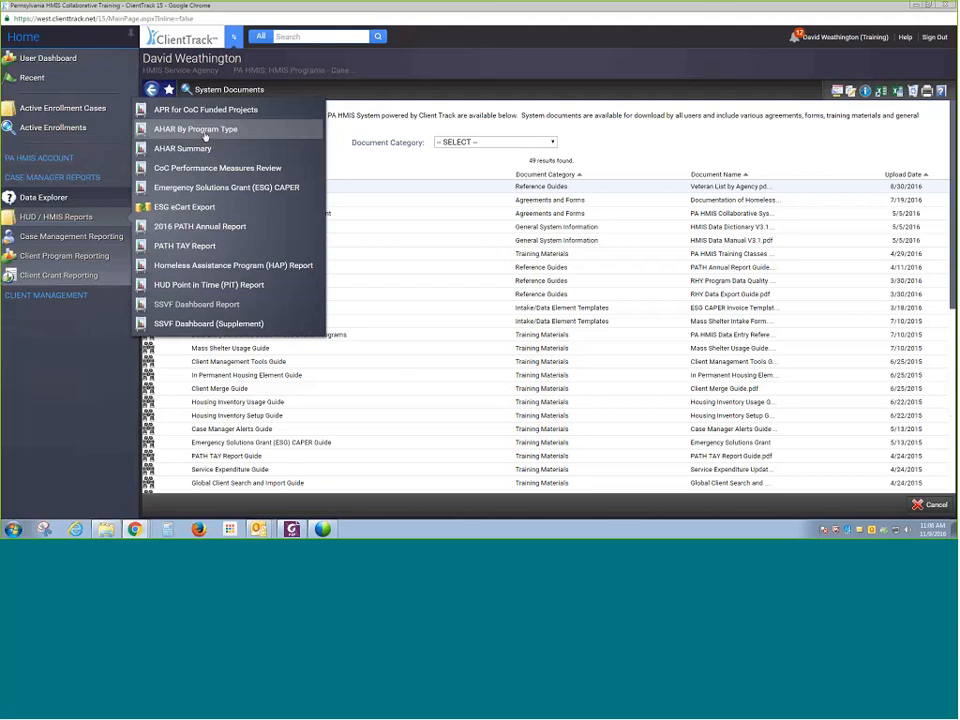
click(205, 132)
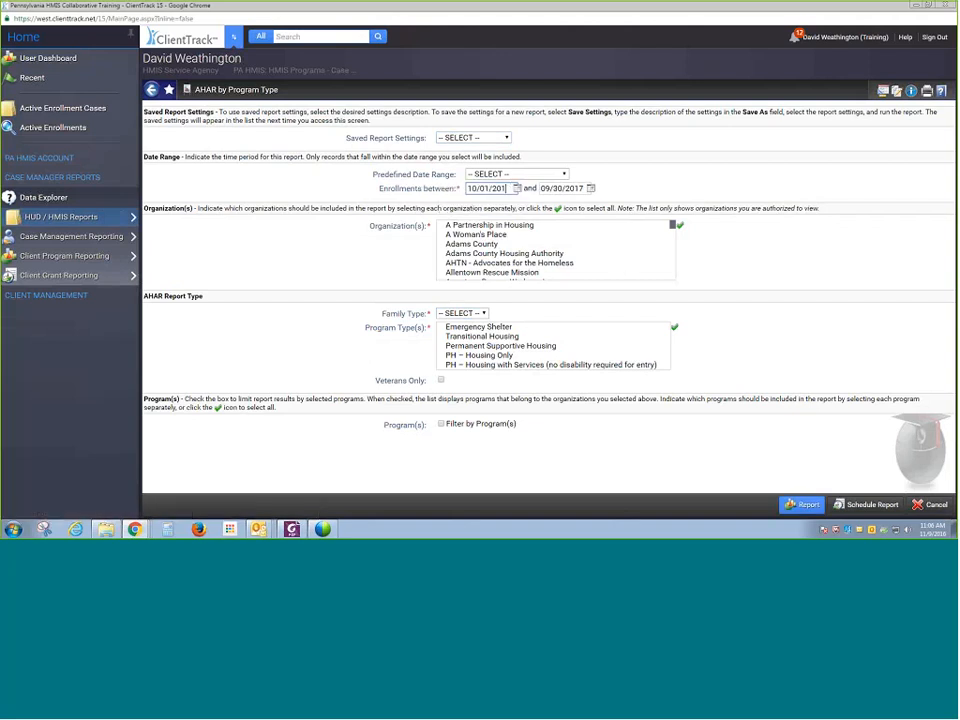
- Set the report's enrollment date range to 10/01/2015 through 09/30/2016
text(5)
key(Tab)
key(BackSpace)
text(6)
click(808, 299)
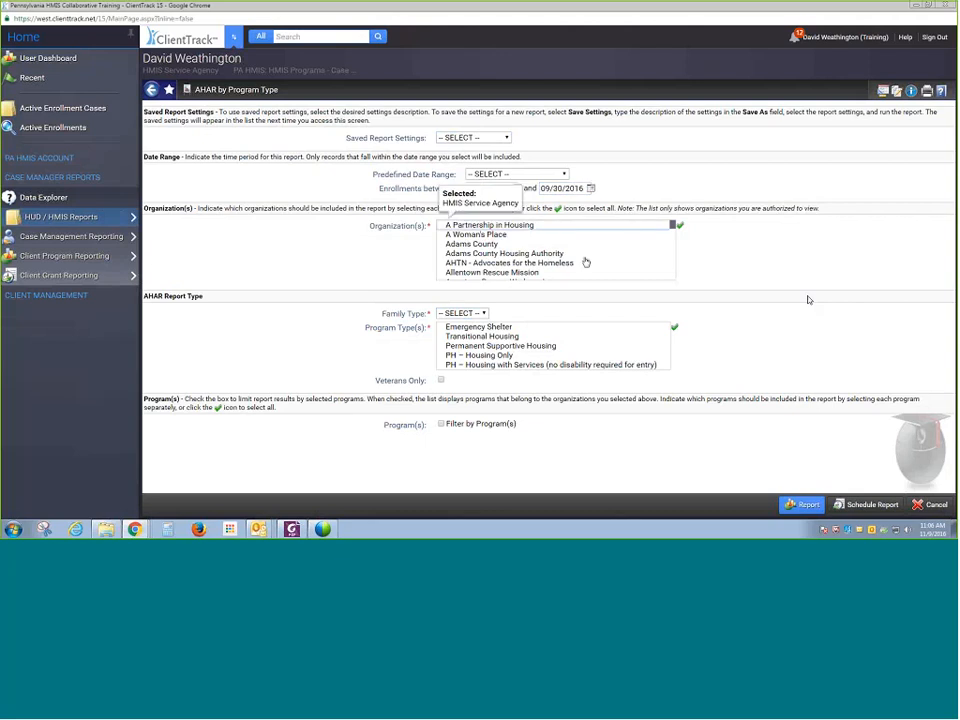
- Set the AHAR family type to Individual and the program type to Emergency Shelter
scroll(578, 254, down, 1)
scroll(578, 254, down, 8)
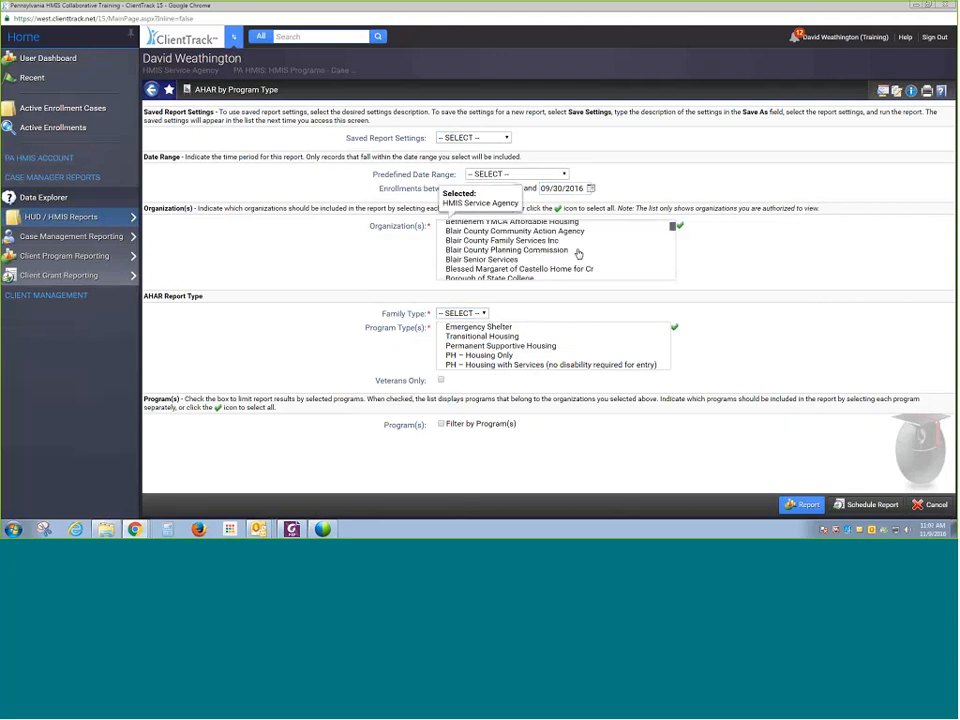
scroll(578, 254, up, 2)
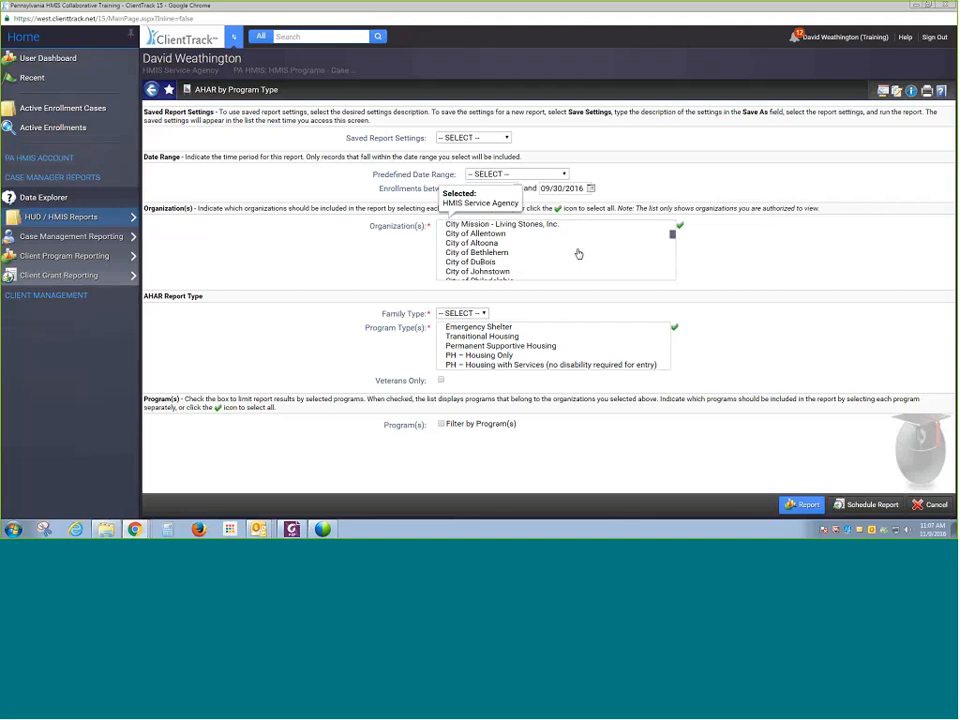
scroll(578, 254, down, 10)
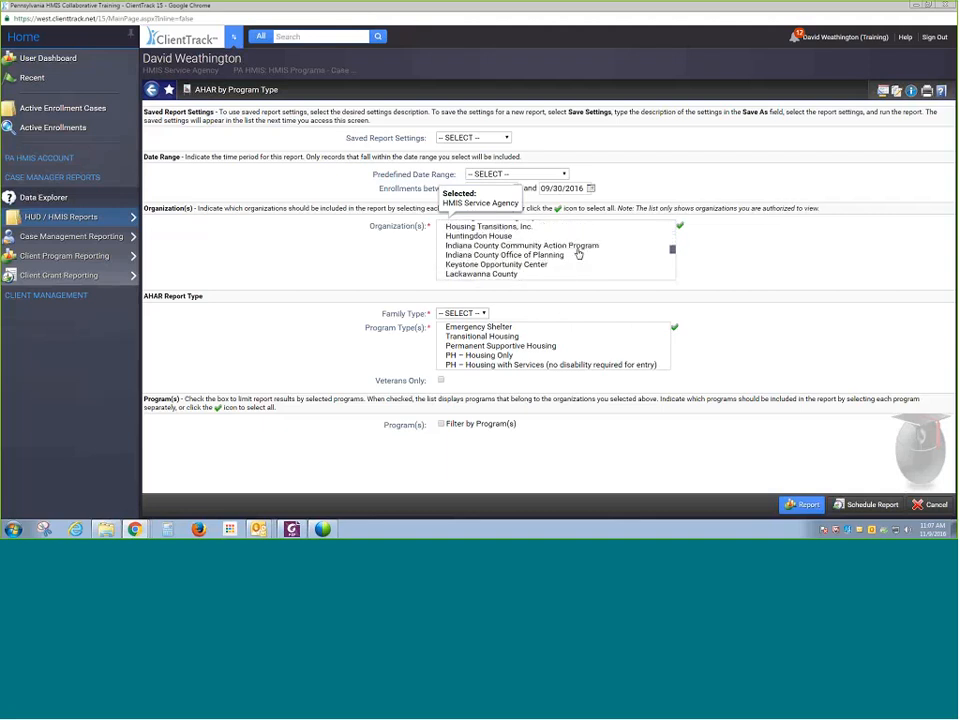
scroll(578, 254, up, 1)
scroll(578, 254, up, 1)
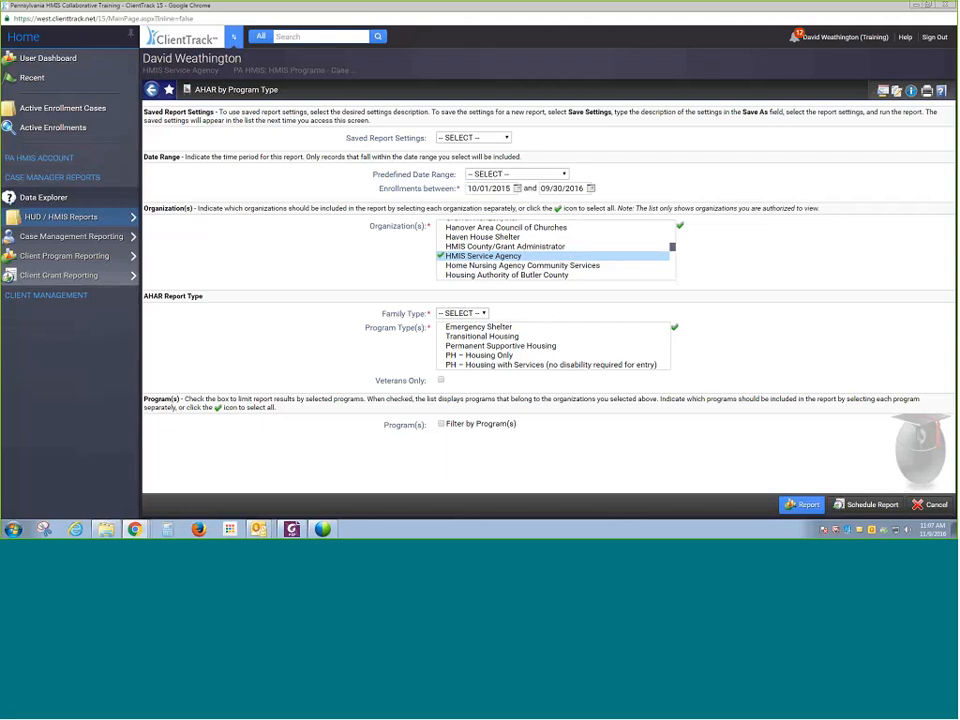
click(461, 313)
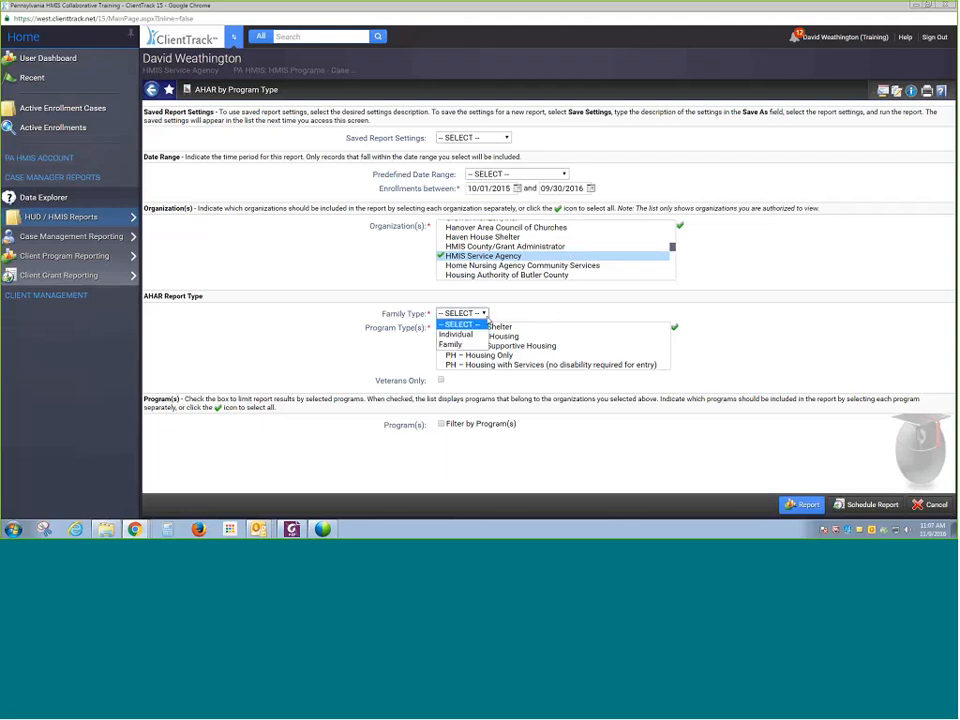
click(479, 336)
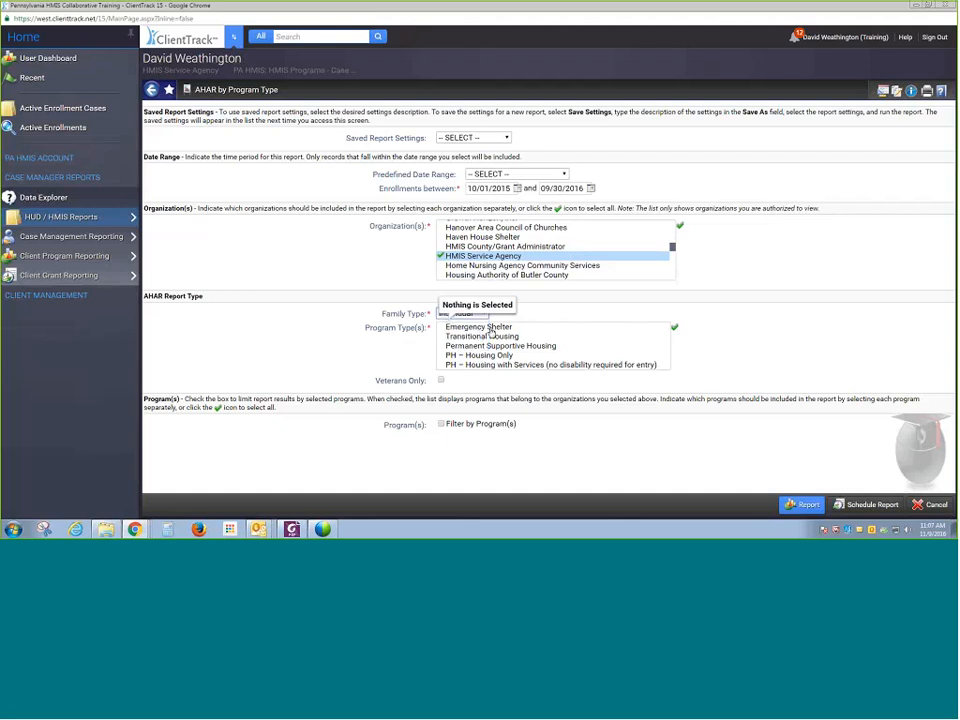
click(495, 330)
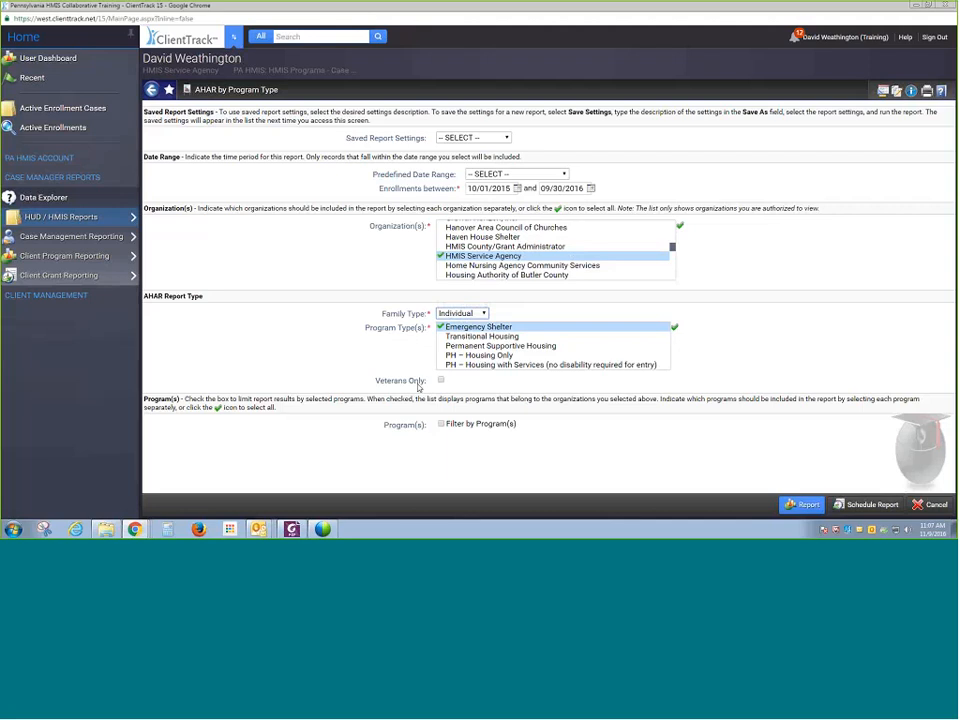
- Filter the report to the HMIS Service Agency - Emergency Shelter Program and run it
click(463, 427)
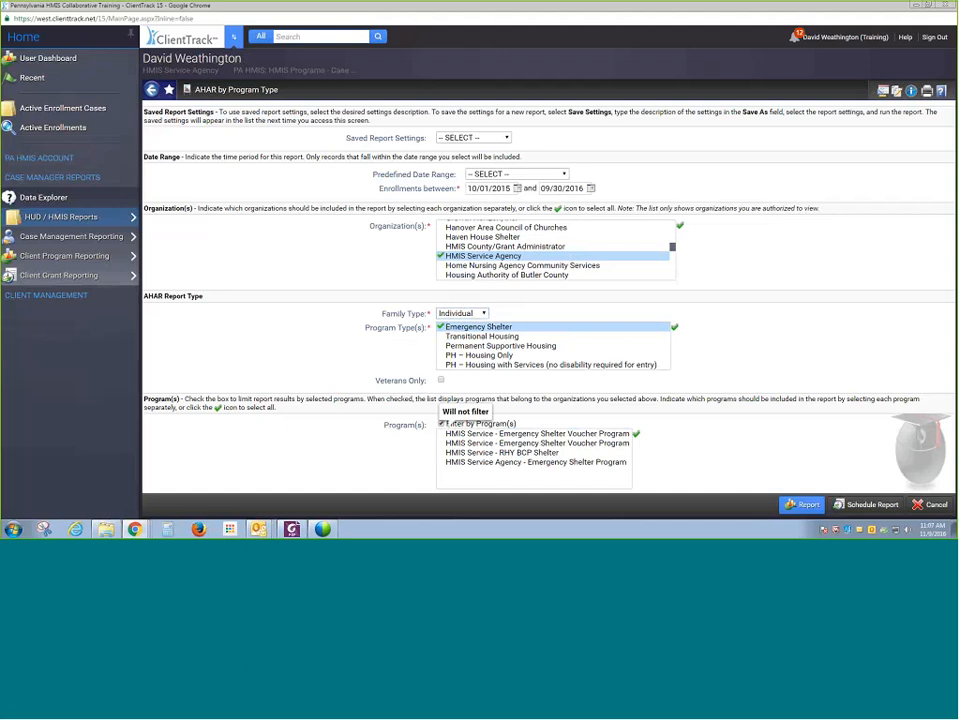
click(530, 462)
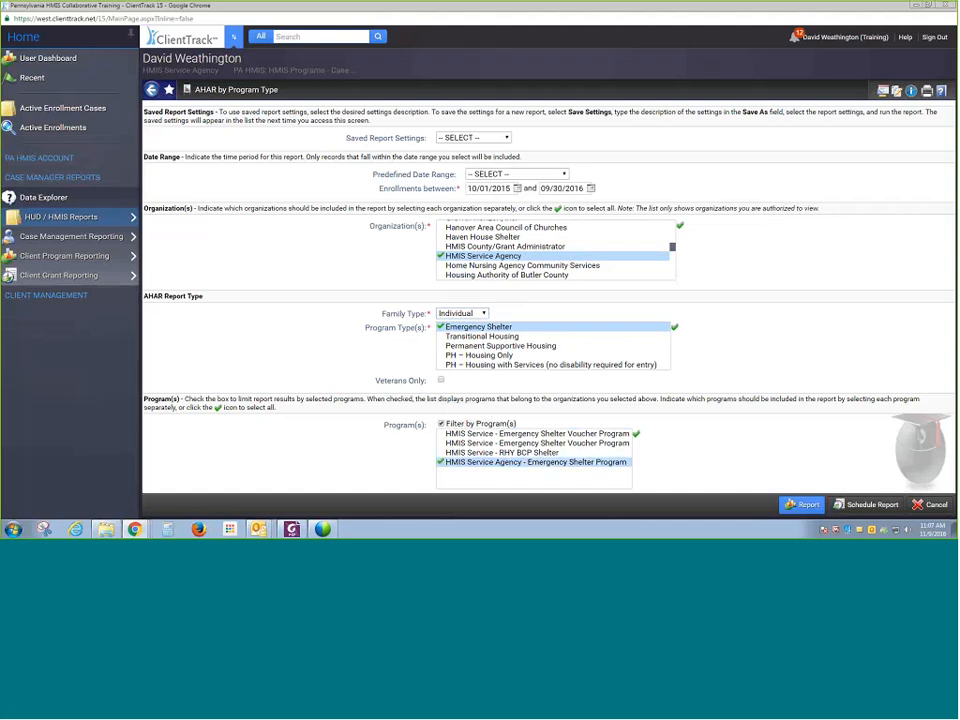
click(805, 505)
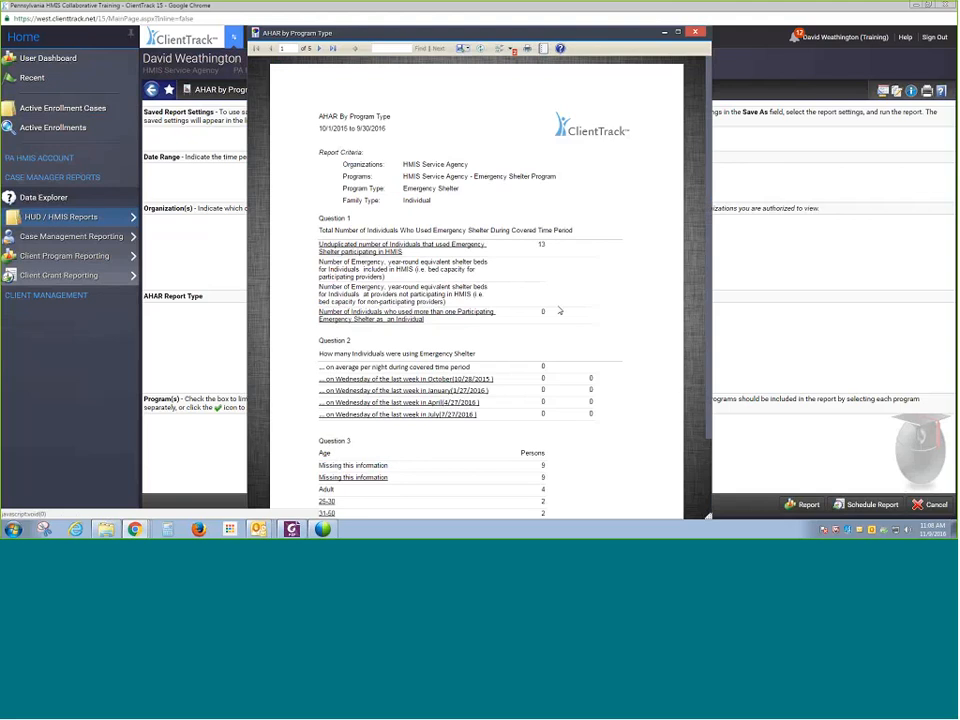
- Open the detail list behind the age row 'Missing this information', review the clients, and close it
scroll(580, 277, down, 1)
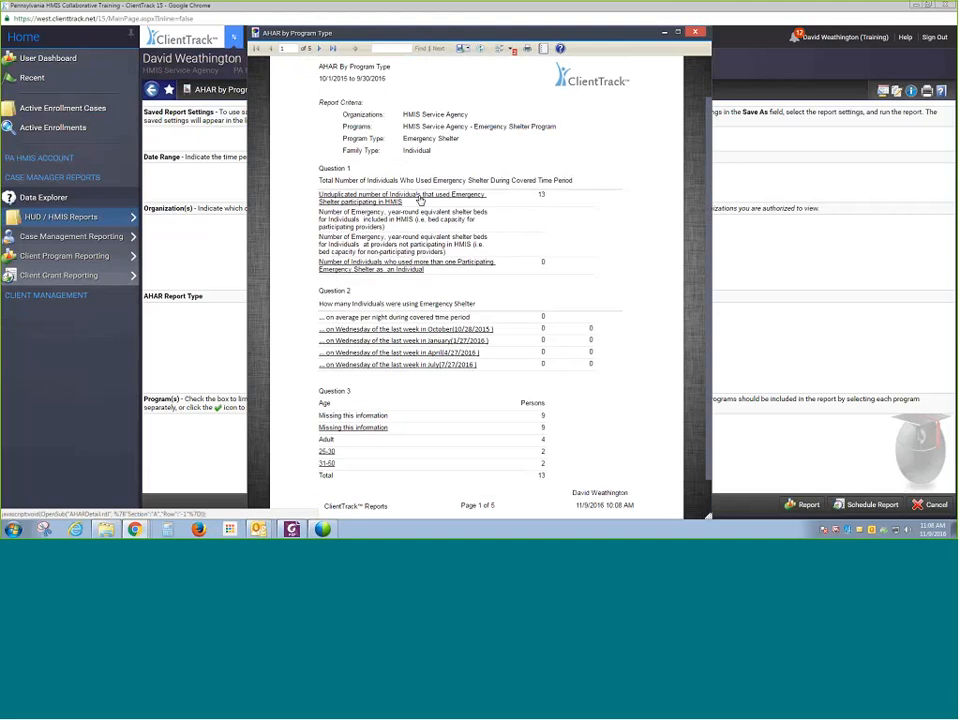
click(362, 428)
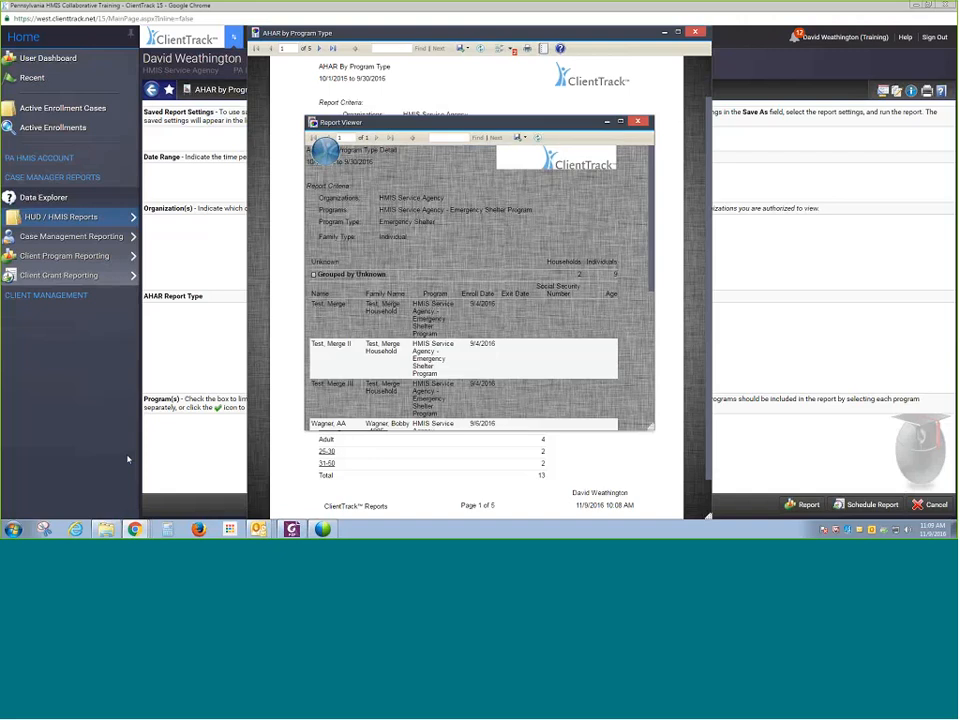
scroll(336, 404, down, 4)
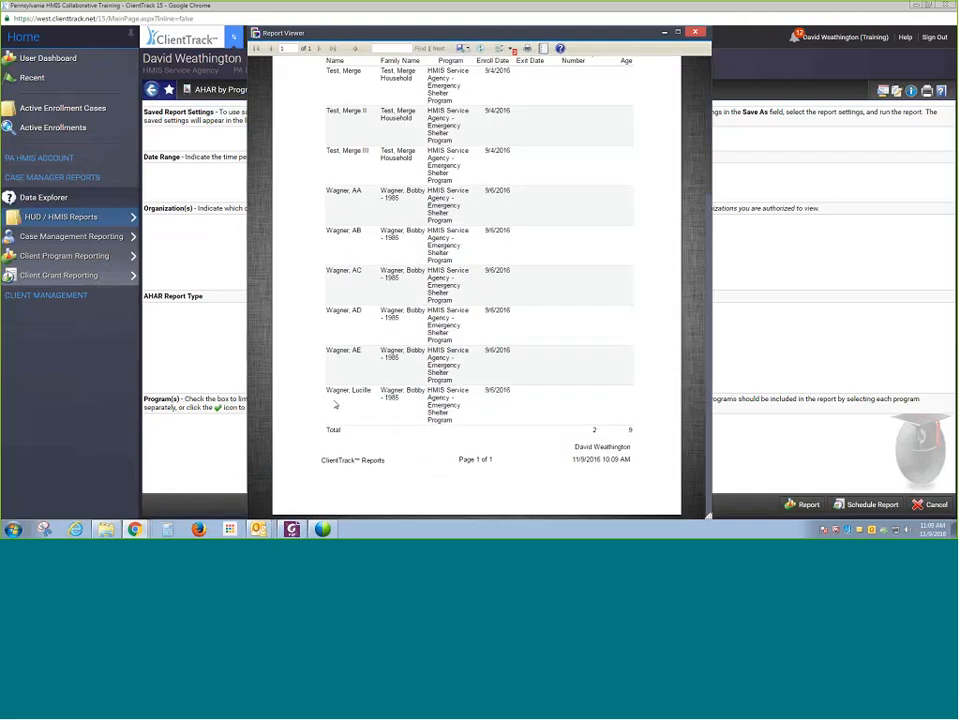
scroll(336, 404, up, 2)
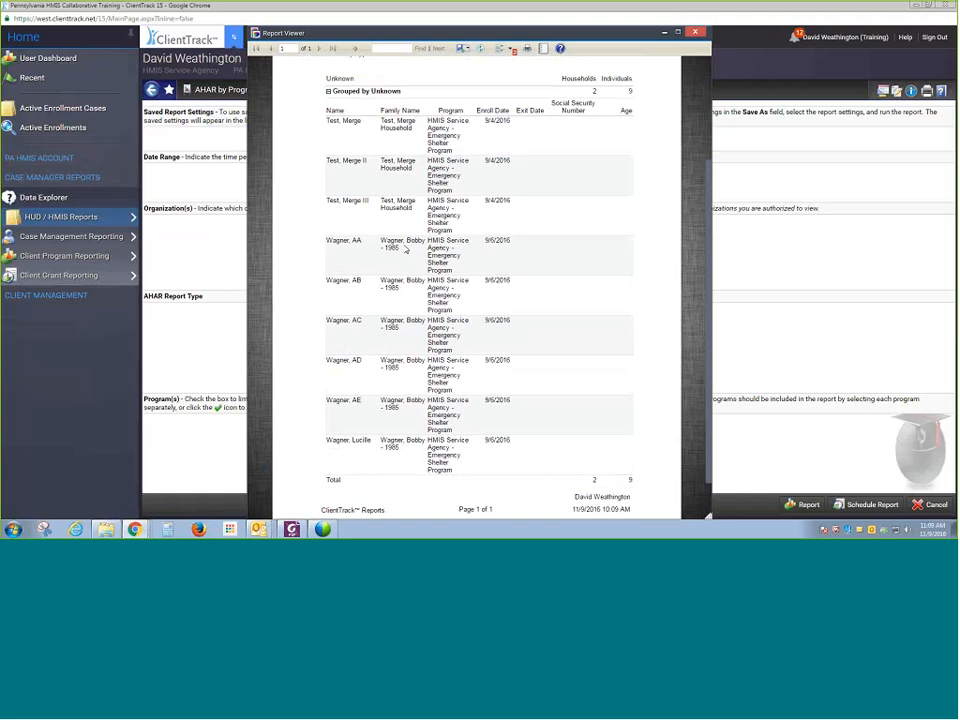
click(697, 33)
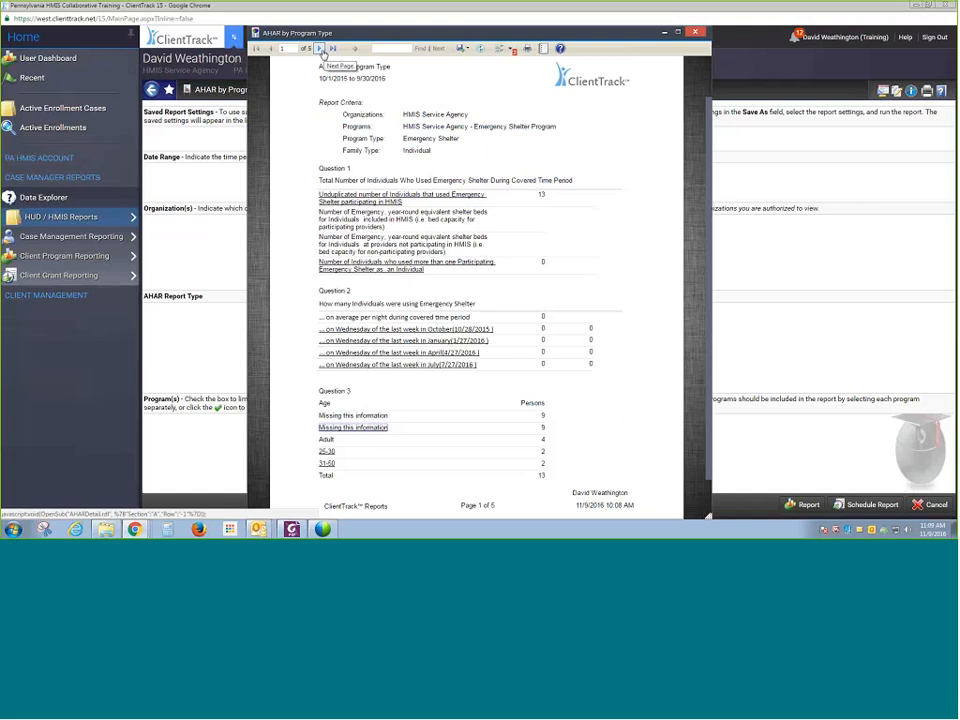
- Page forward and back through the AHAR report, then close the report viewer
click(320, 48)
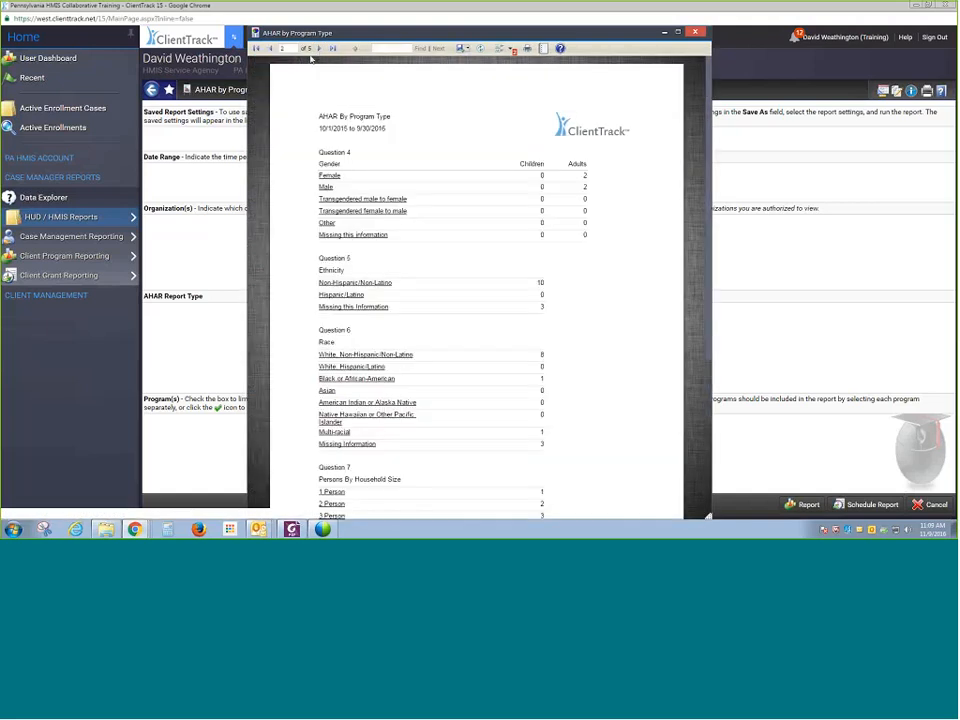
click(269, 50)
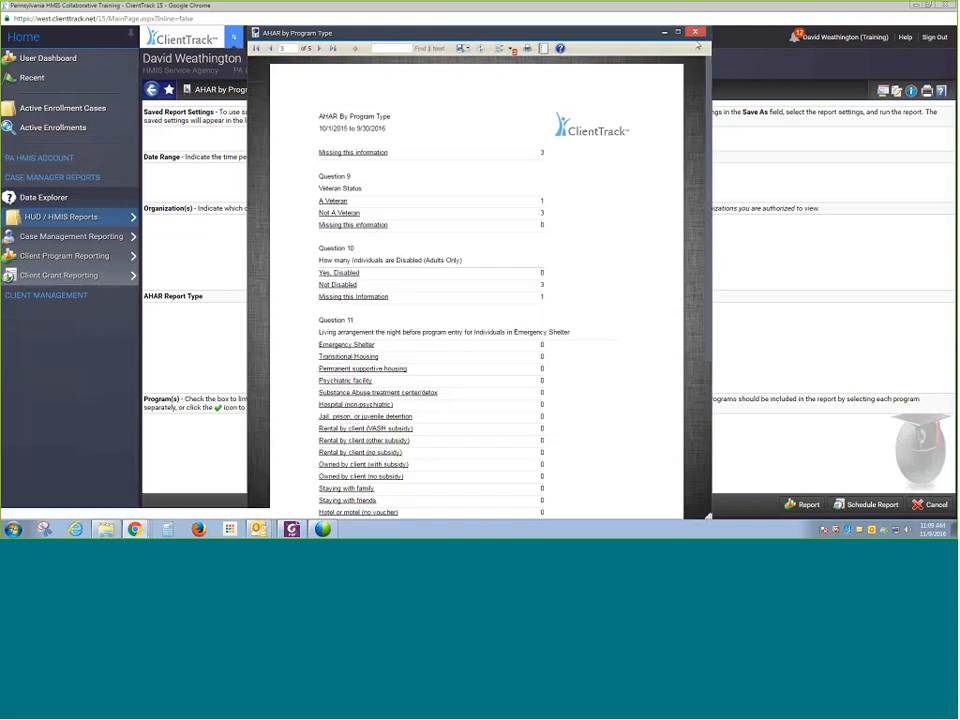
click(695, 33)
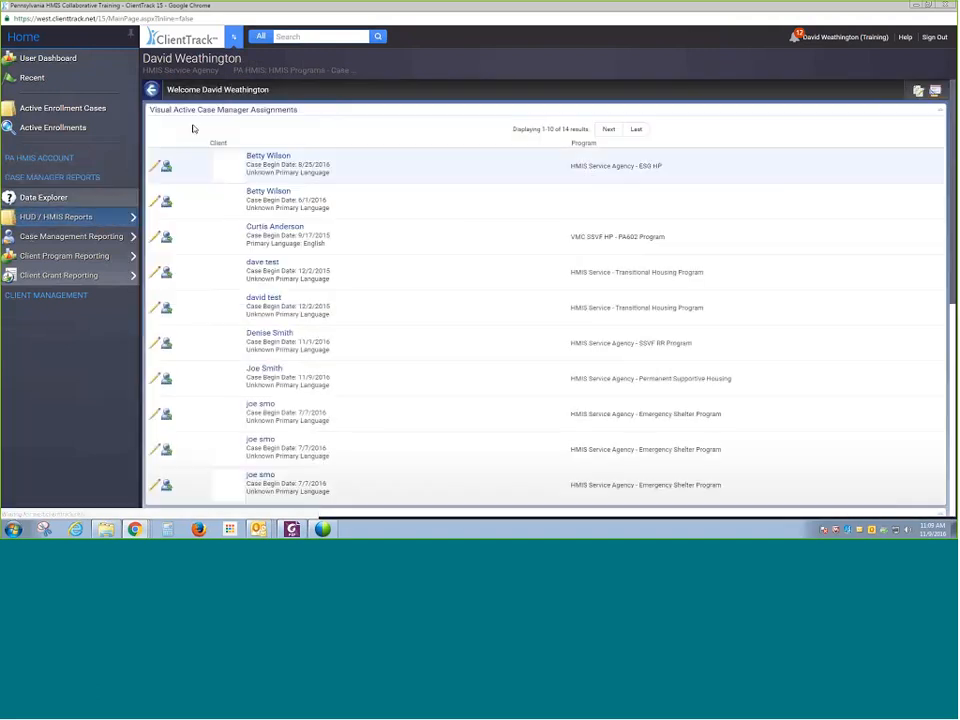
- Open the APR for CoC Funded Projects report and set its date range to 11/01/2015 through 10/31/2016
mouse_move(90, 216)
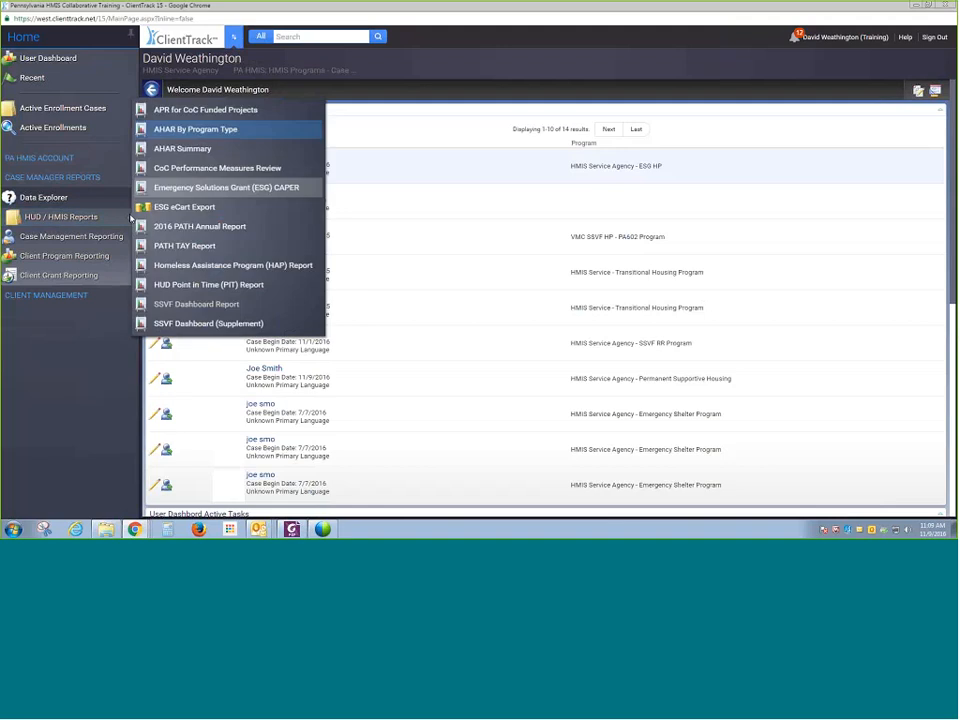
click(213, 110)
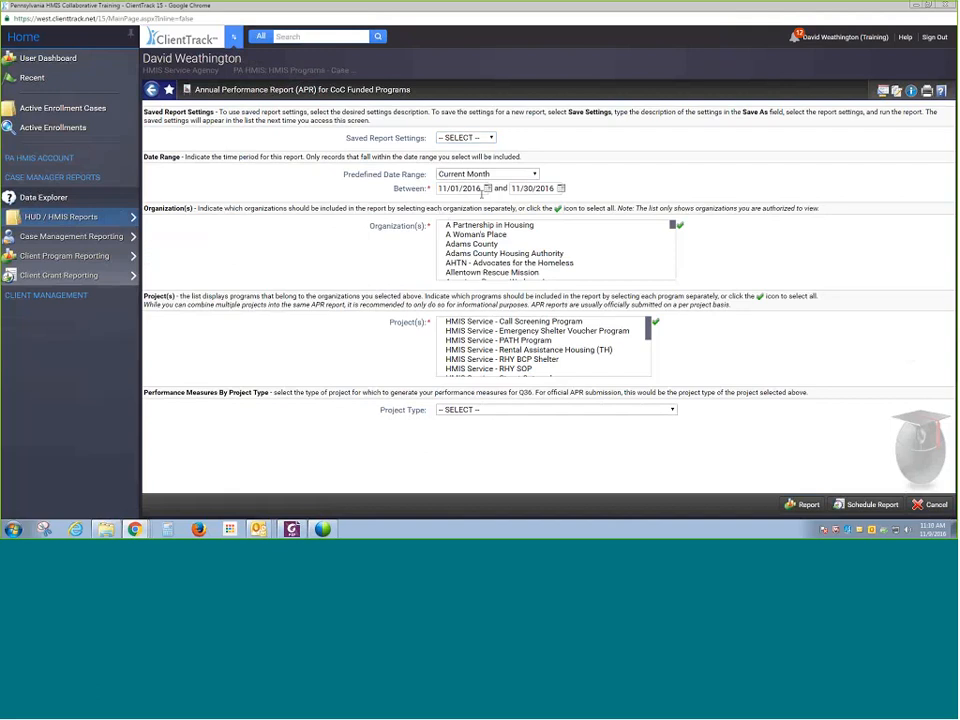
click(484, 188)
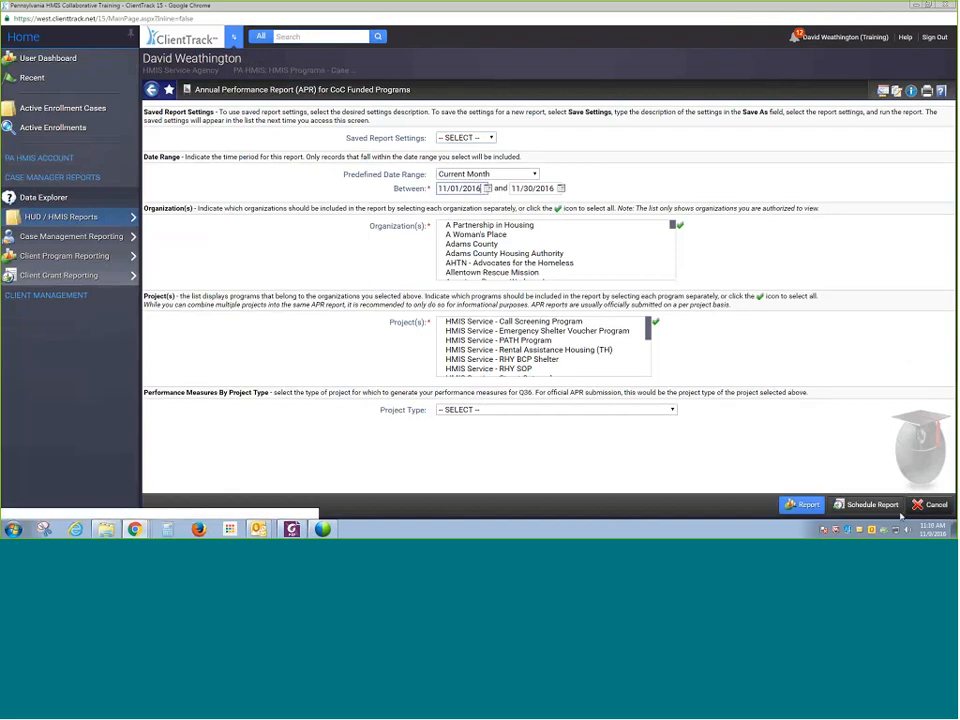
key(BackSpace)
text(5)
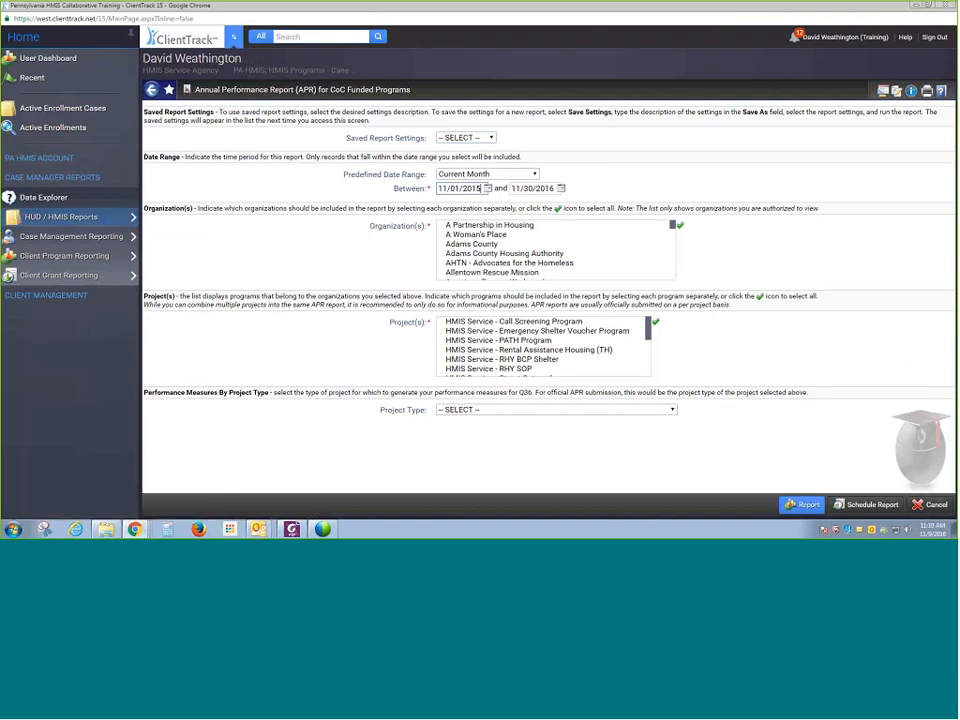
click(561, 188)
click(565, 198)
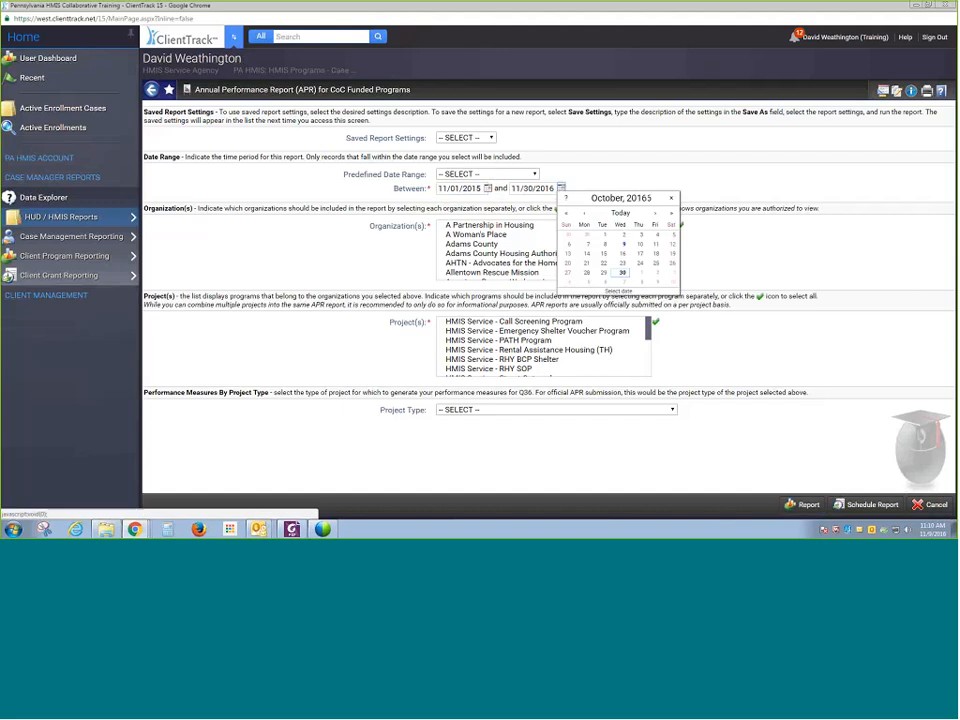
click(586, 282)
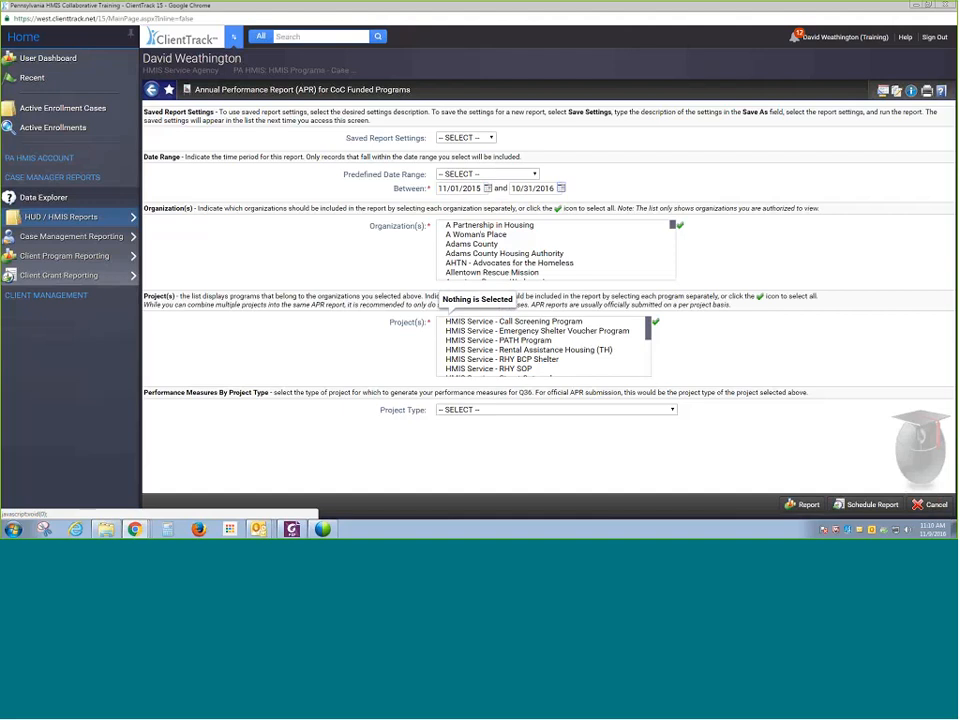
- Select the HMIS Service Agency - Permanent Supportive Housing project and project type PH - Permanent Supportive Housing (disability required for entry)
drag(650, 333, 643, 370)
click(606, 334)
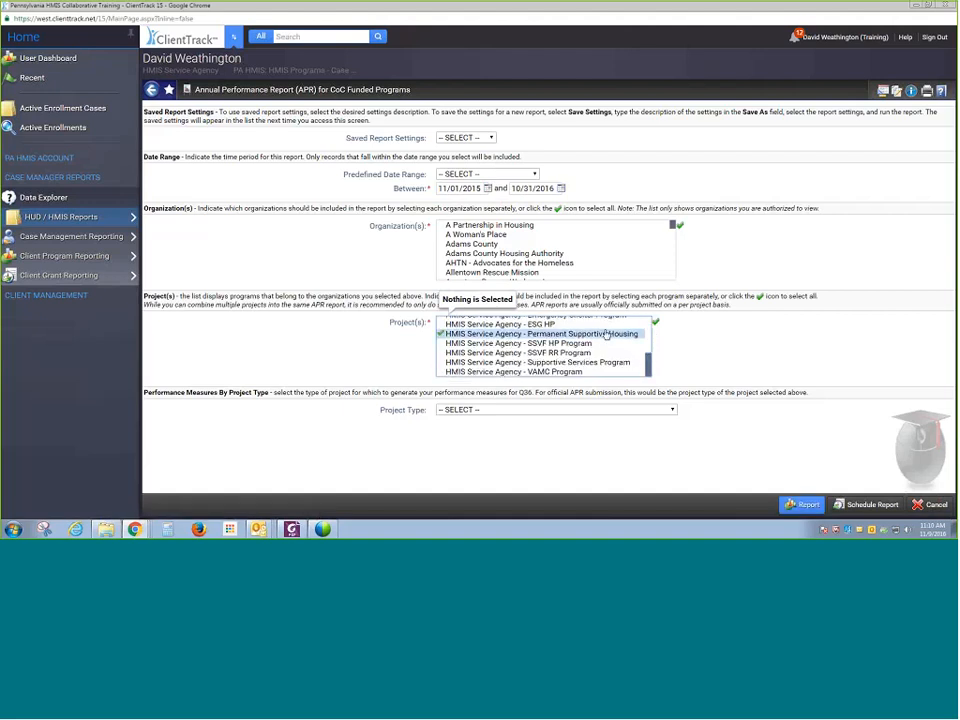
click(607, 412)
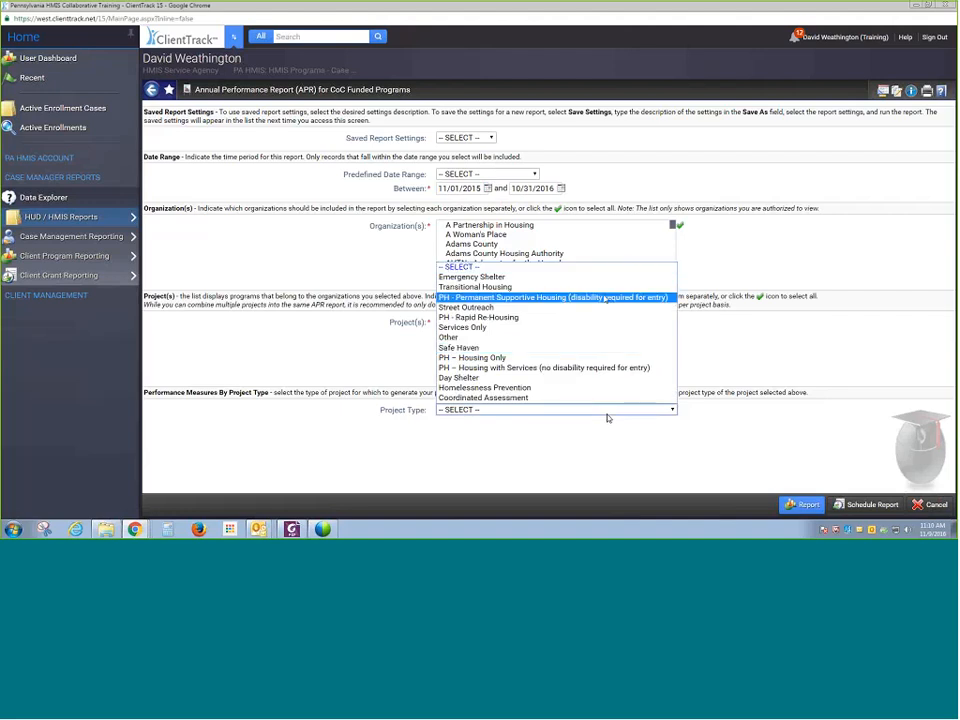
click(604, 298)
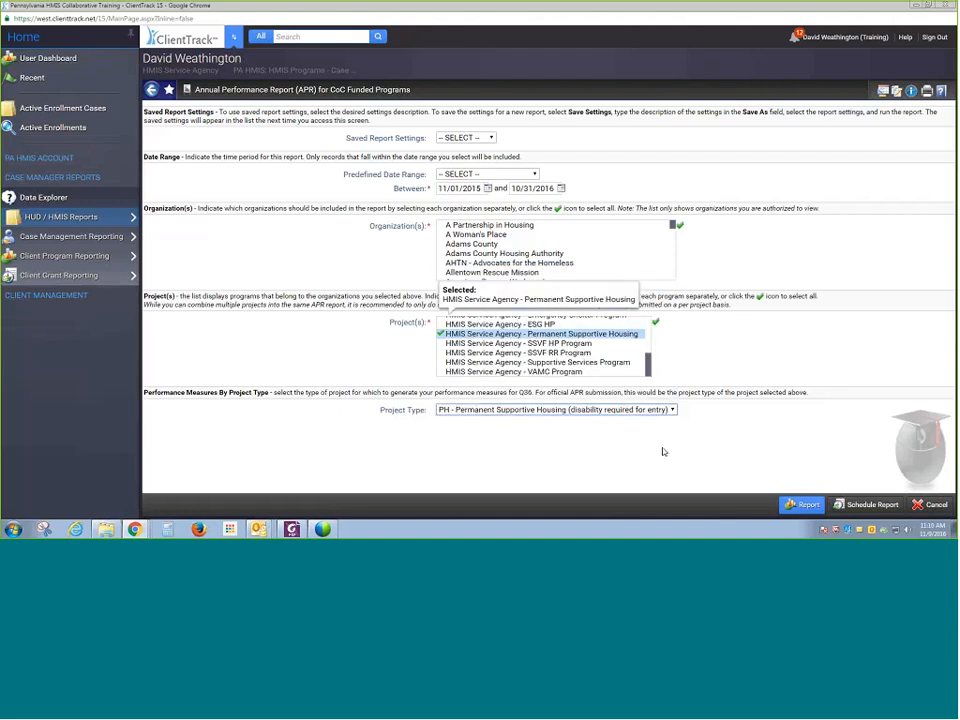
- Run the APR report and advance to its data quality page
click(801, 505)
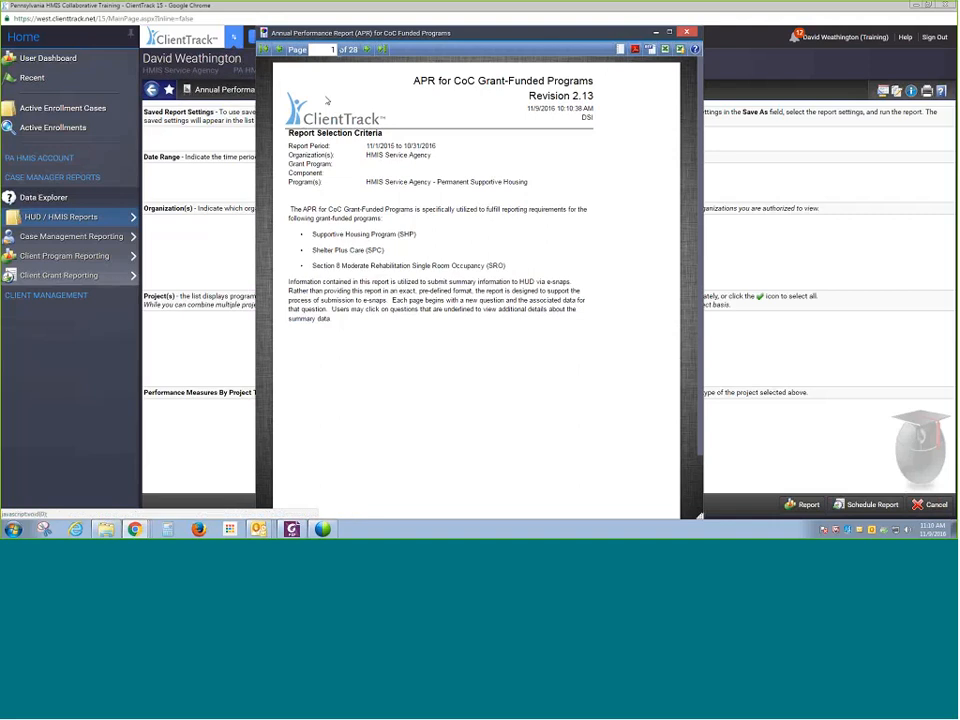
click(368, 50)
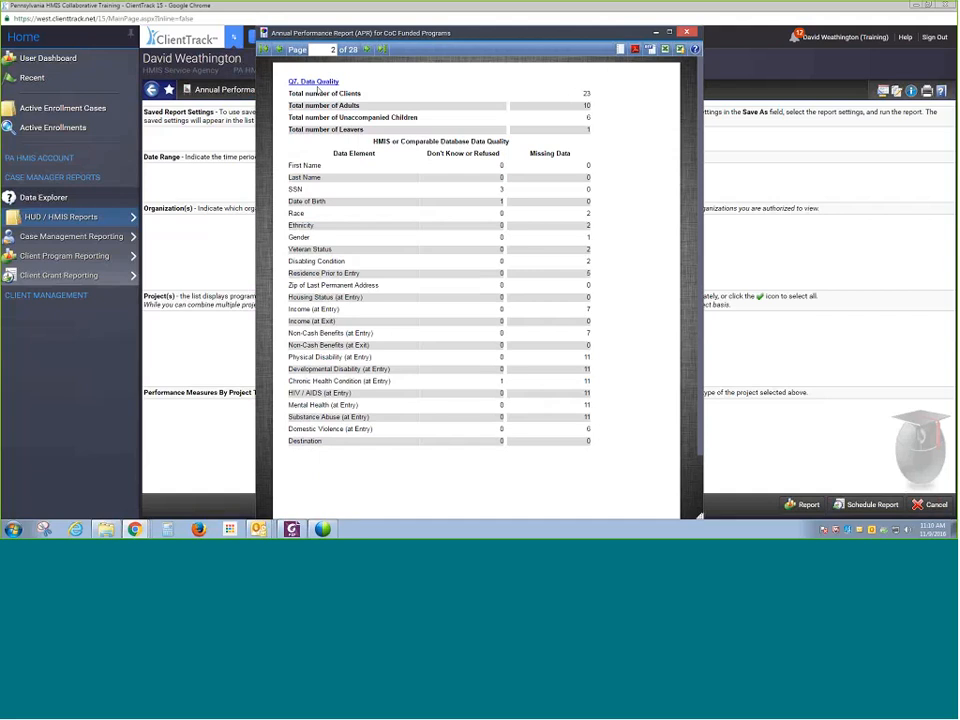
- Open the client detail list behind Total number of Clients, page through it, then close it and the APR report viewer
click(318, 91)
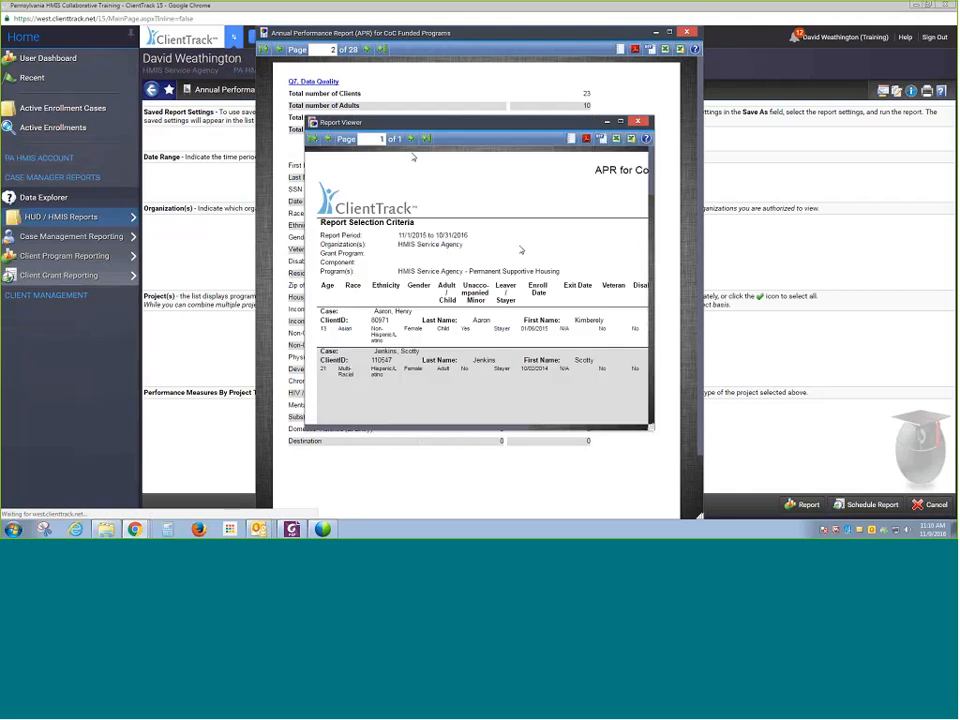
click(724, 57)
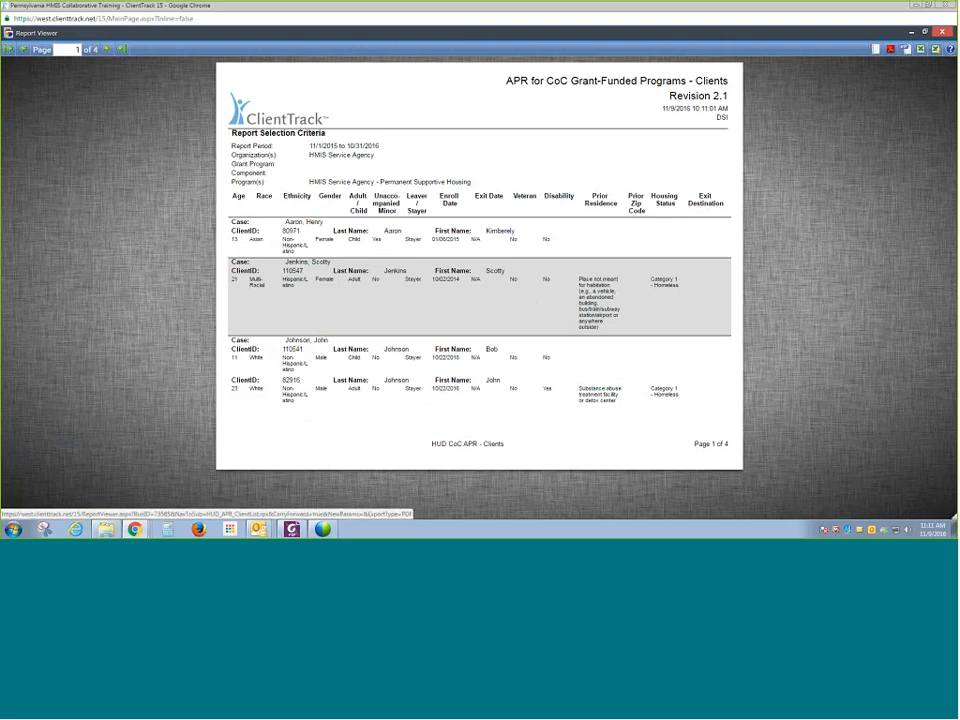
click(107, 50)
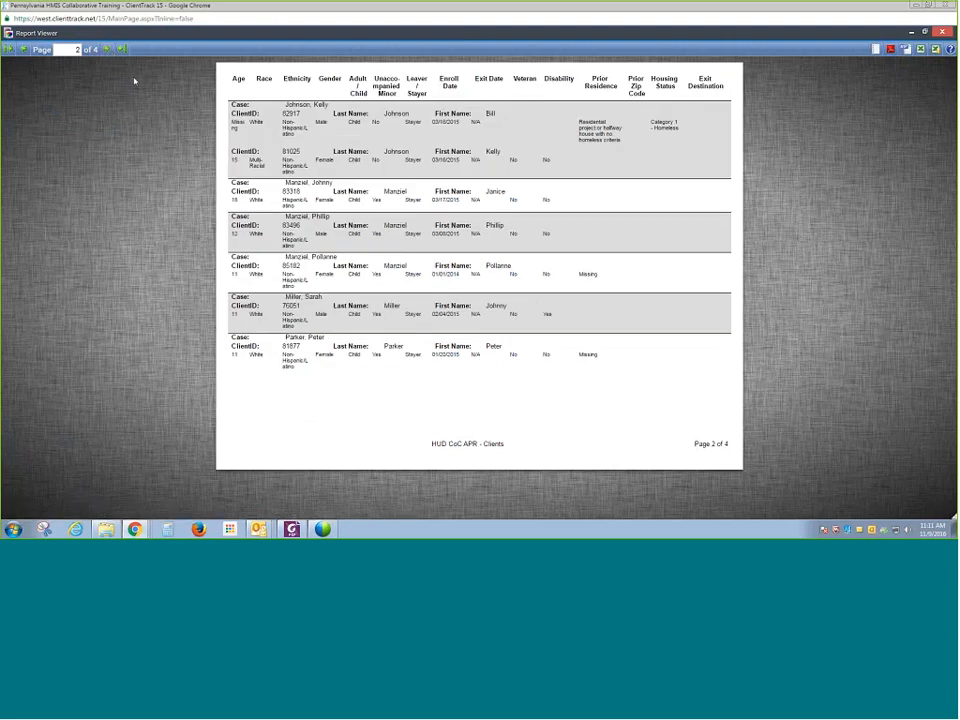
click(107, 50)
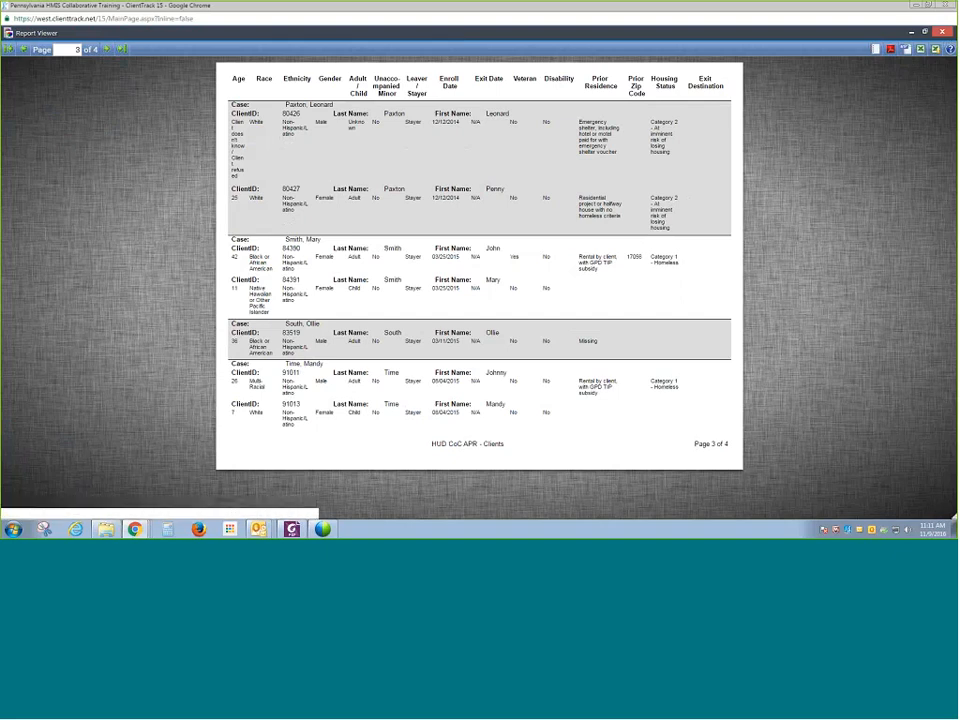
click(942, 32)
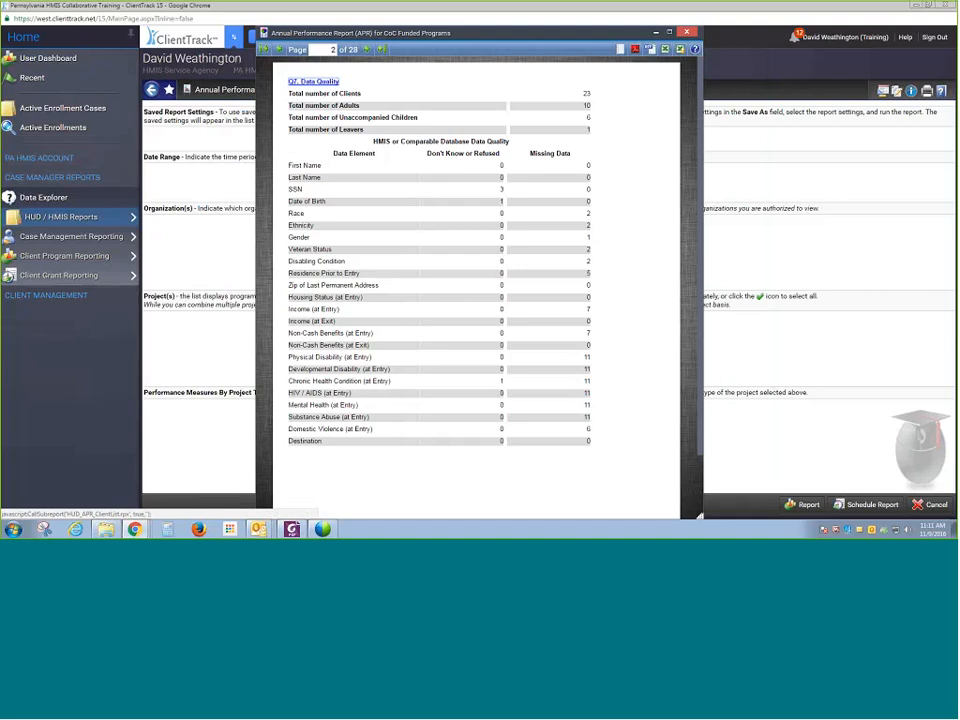
click(687, 38)
mouse_move(100, 216)
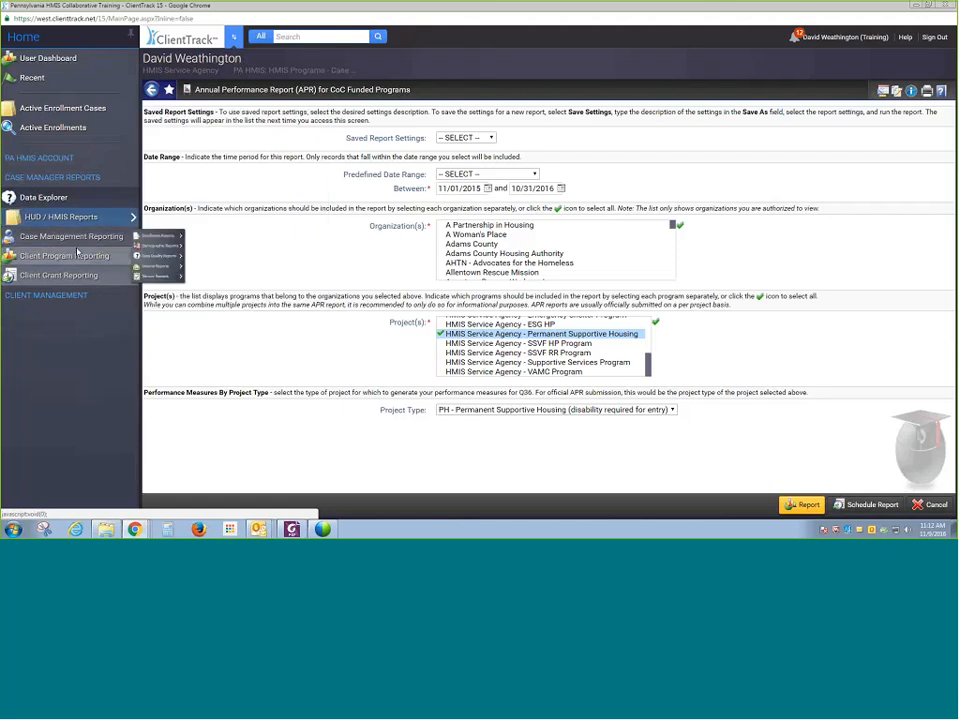
mouse_move(80, 238)
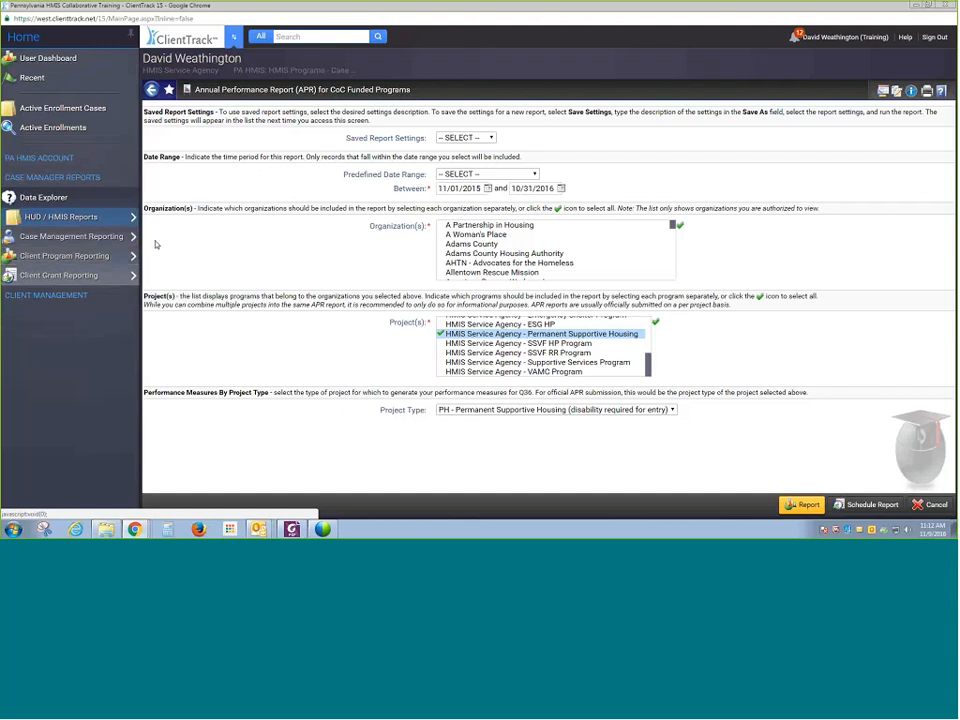
mouse_move(130, 242)
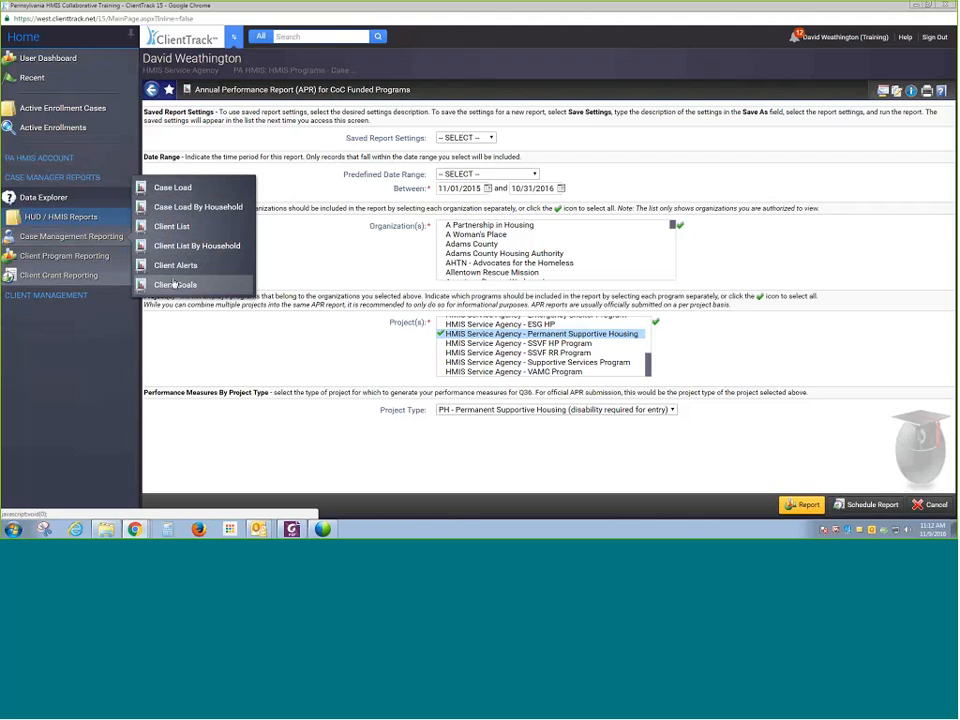
mouse_move(114, 262)
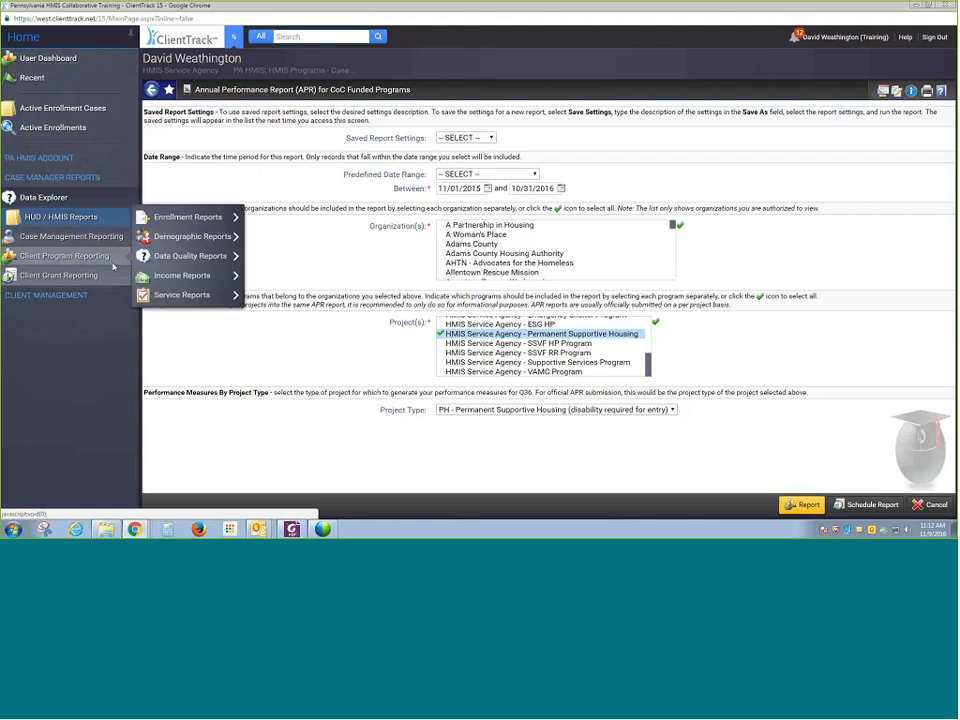
mouse_move(169, 228)
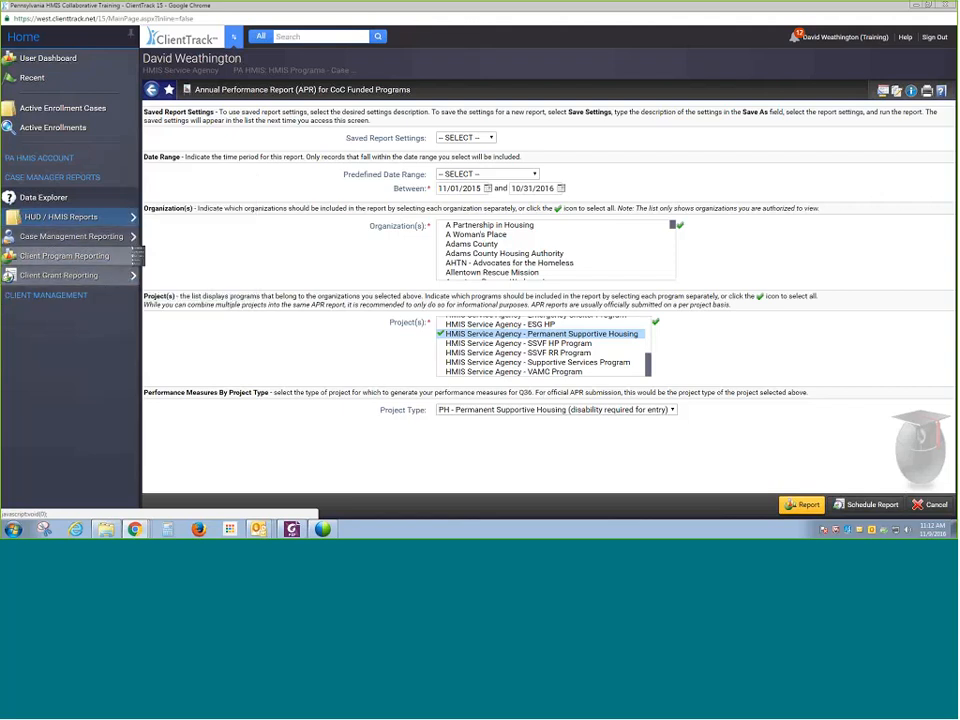
mouse_move(190, 256)
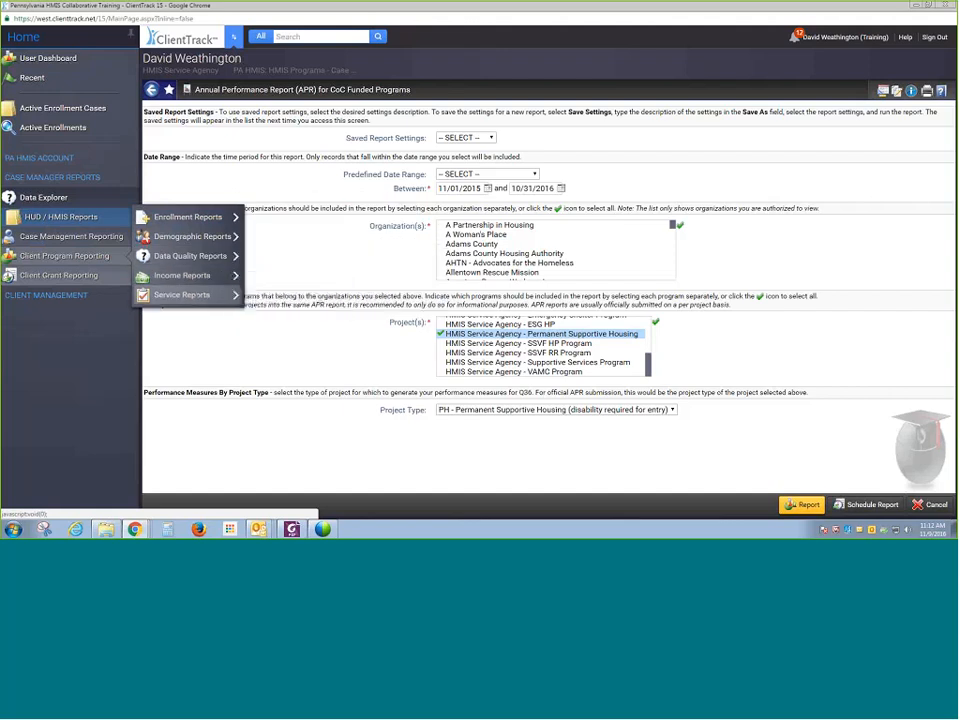
mouse_move(195, 295)
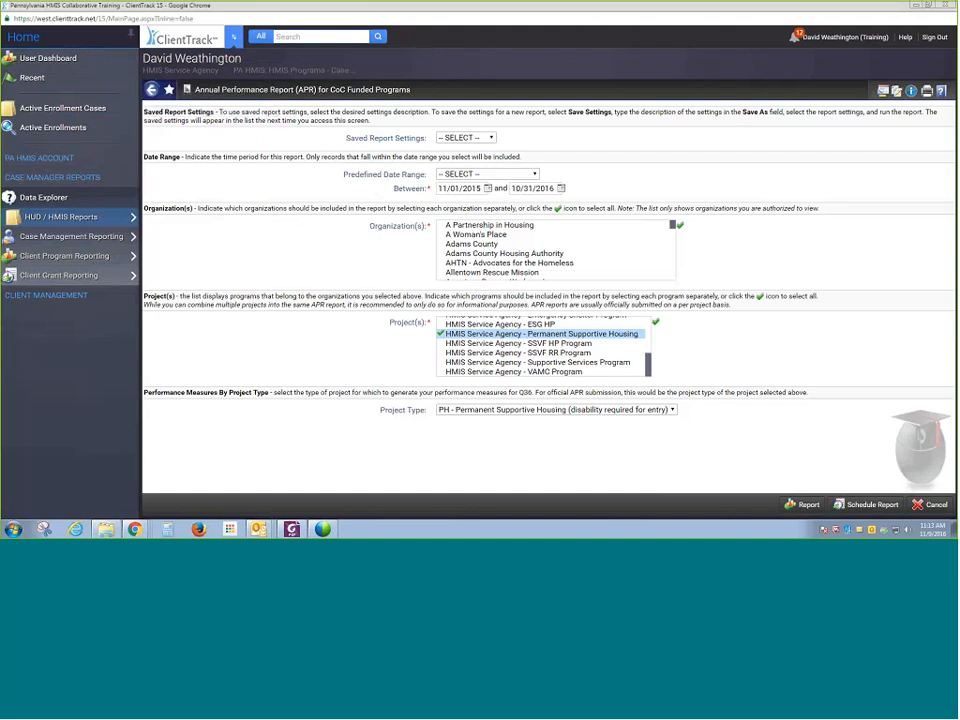
- Open System Documents under the PA HMIS account and filter the list to the Agreements and Forms category
click(40, 158)
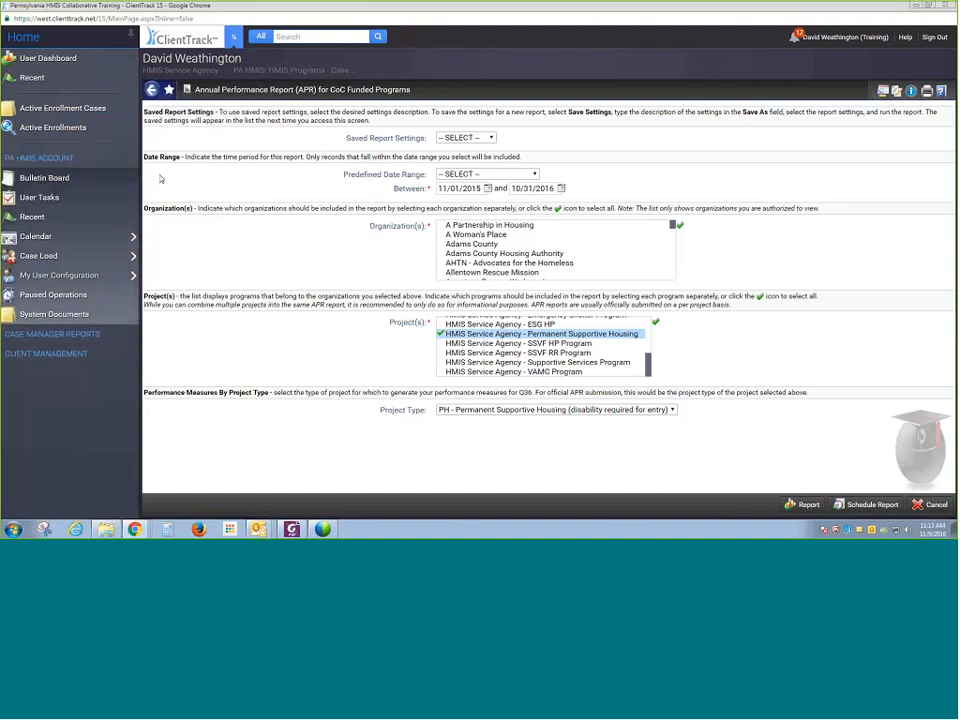
click(70, 315)
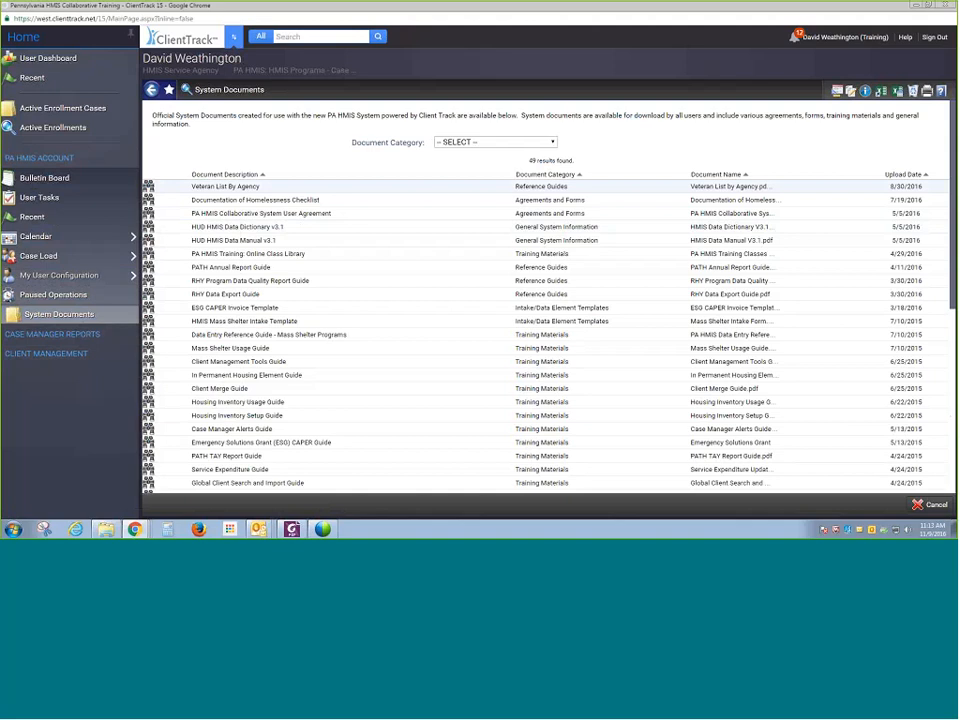
click(524, 144)
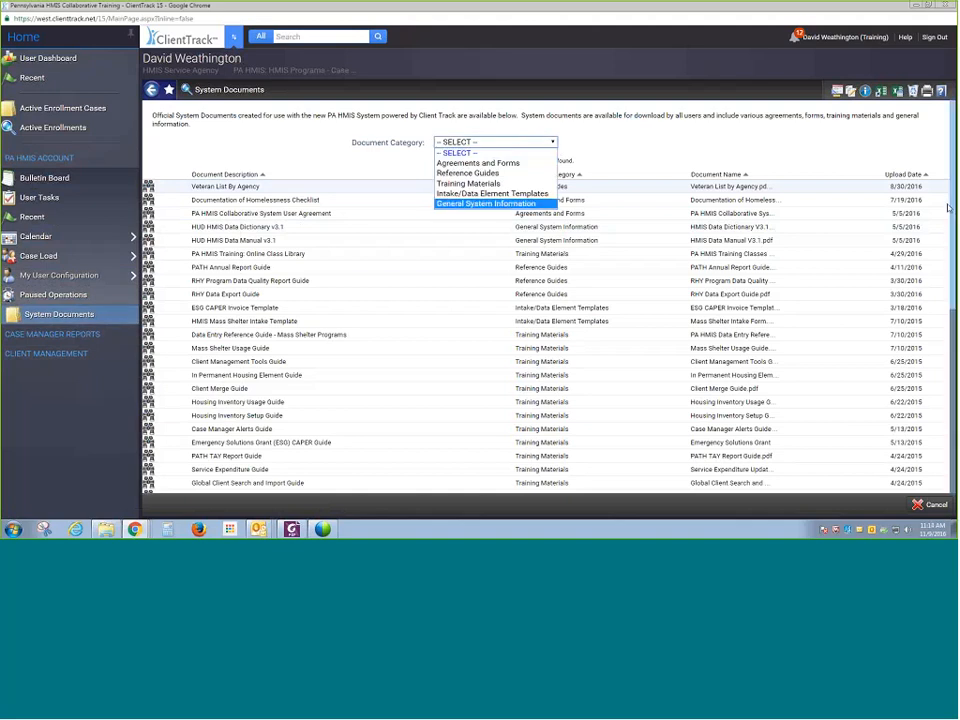
click(517, 164)
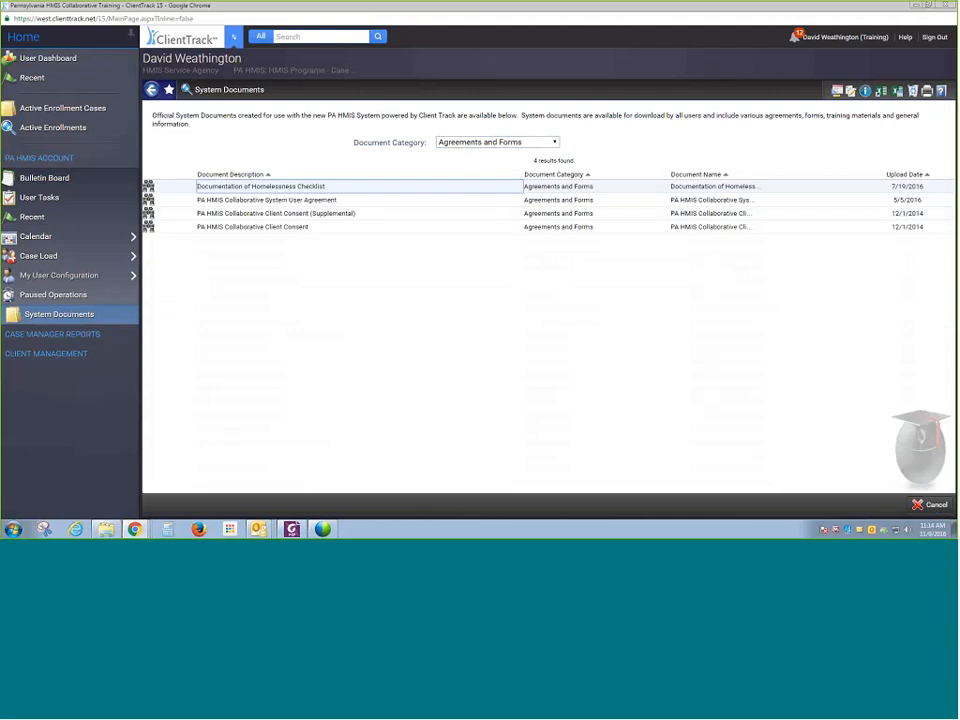
- Switch the document category filter to Reference Guides, then to Intake/Data Element Templates
click(528, 146)
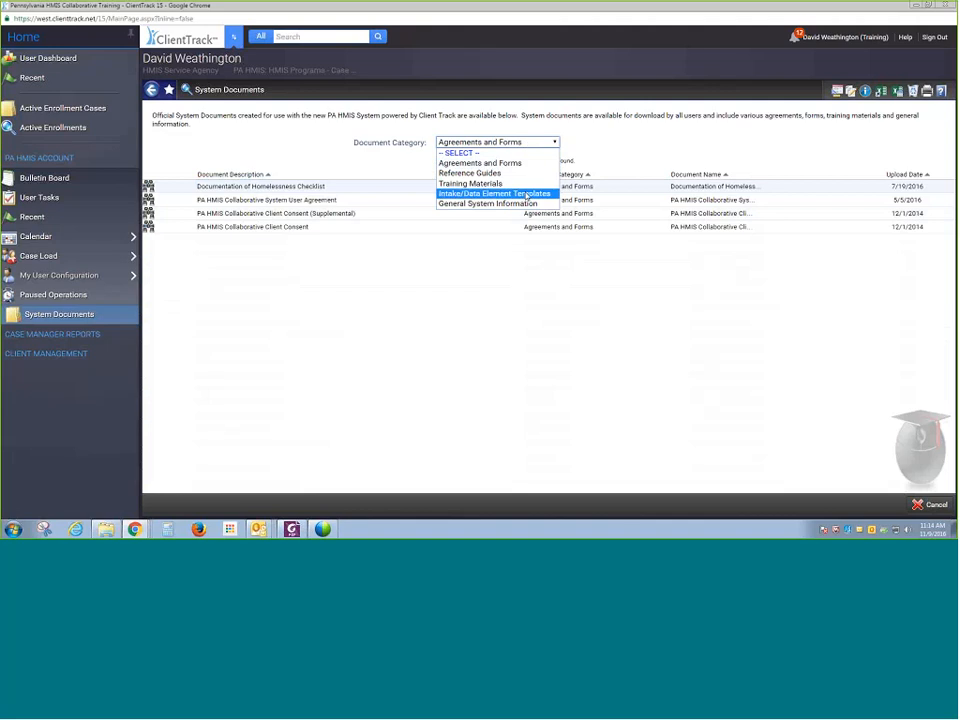
click(527, 173)
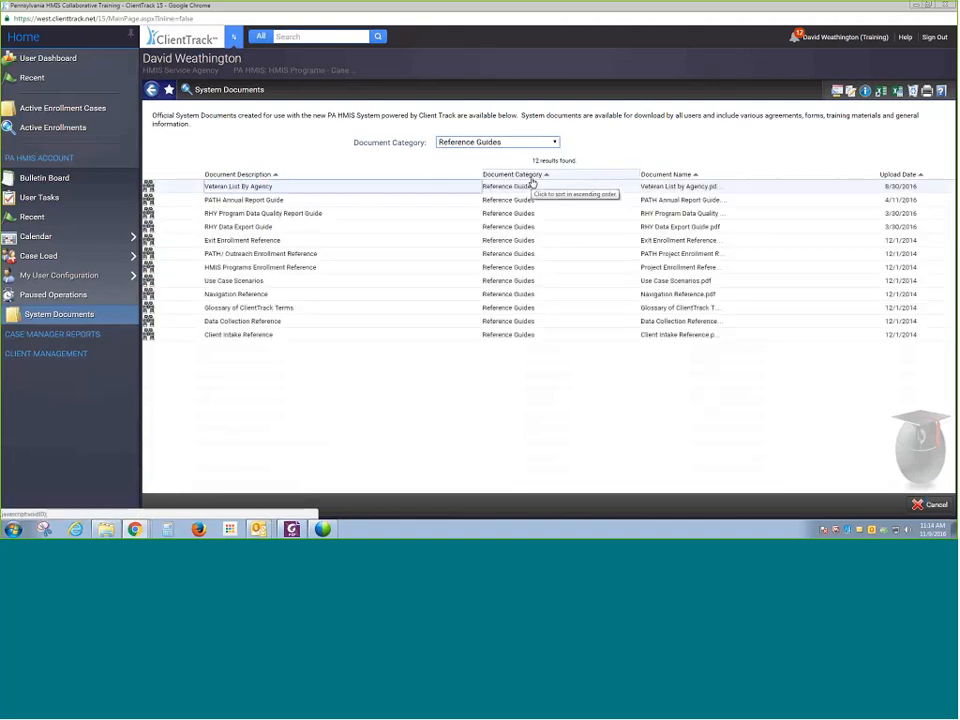
click(535, 143)
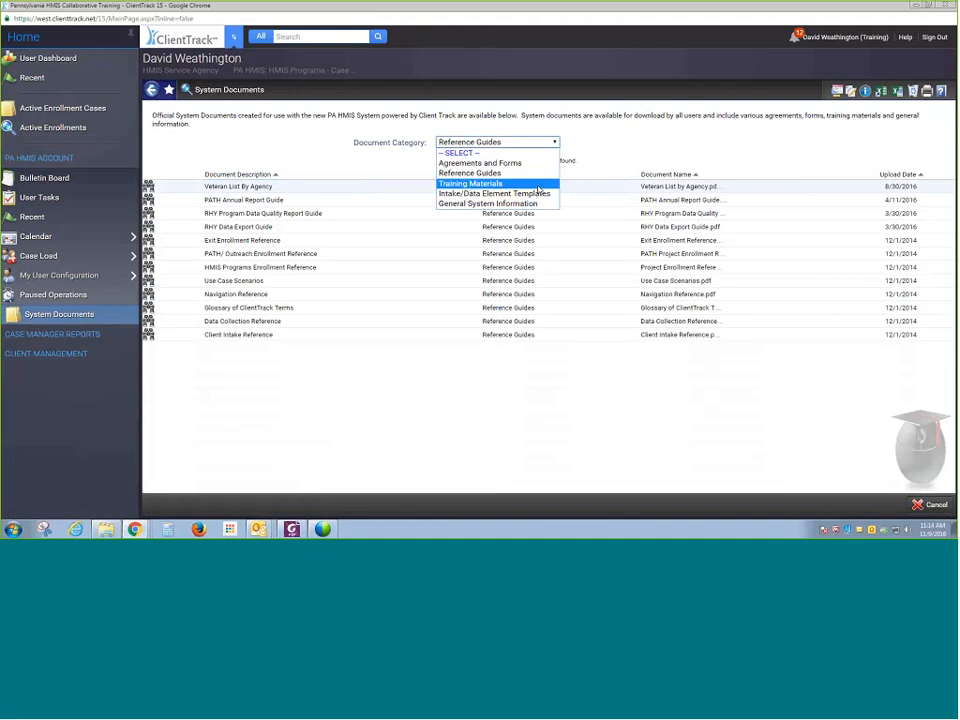
click(538, 193)
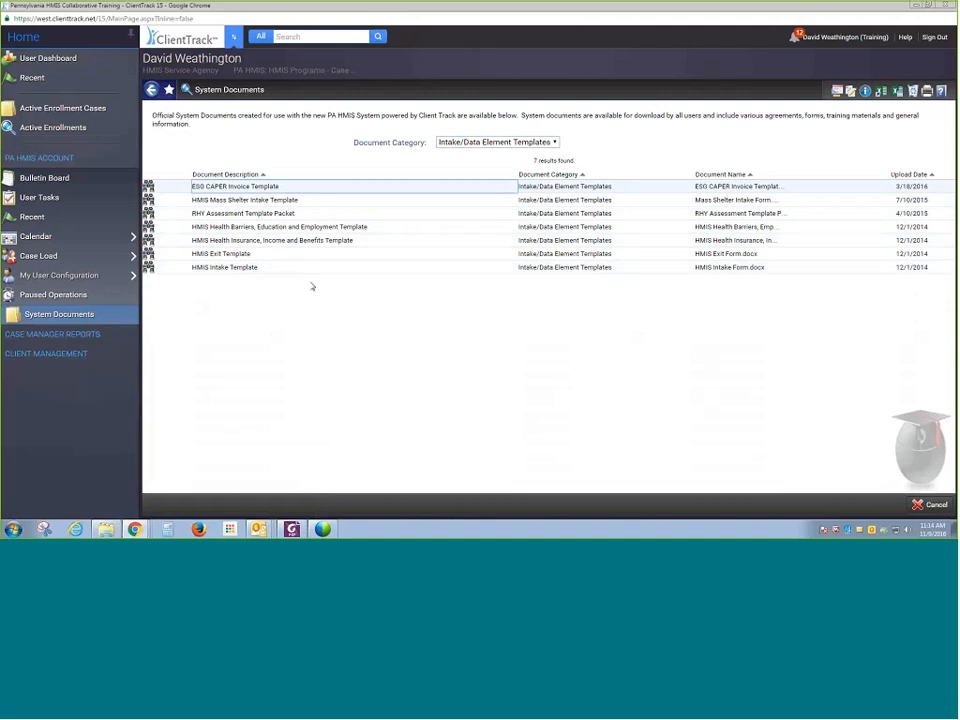
- Open the HMIS Intake Template document and download and open its associated file
click(148, 268)
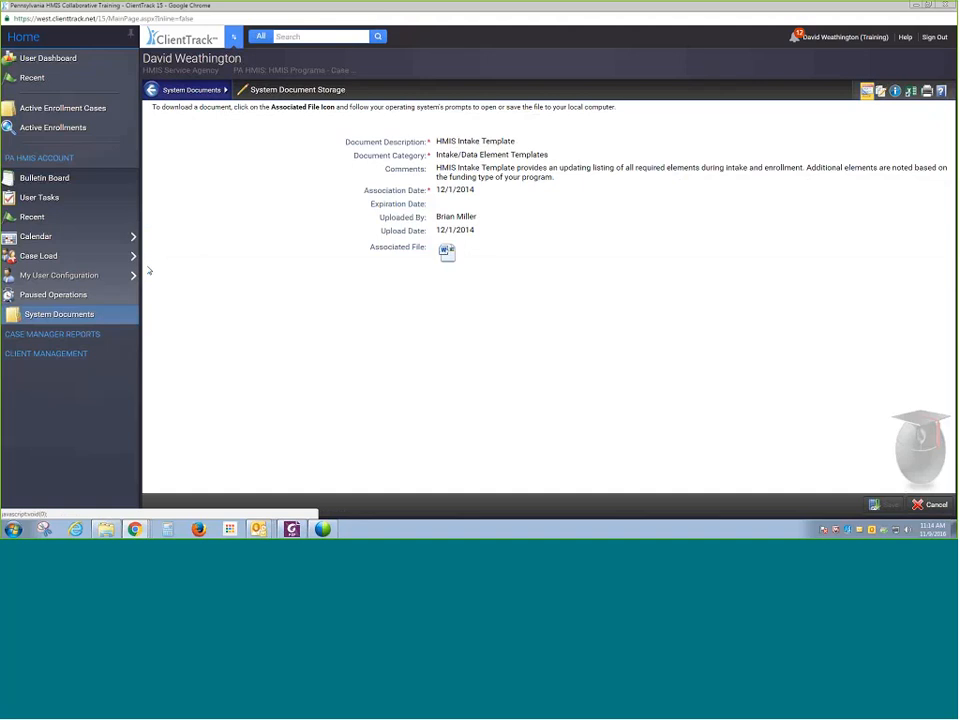
click(449, 262)
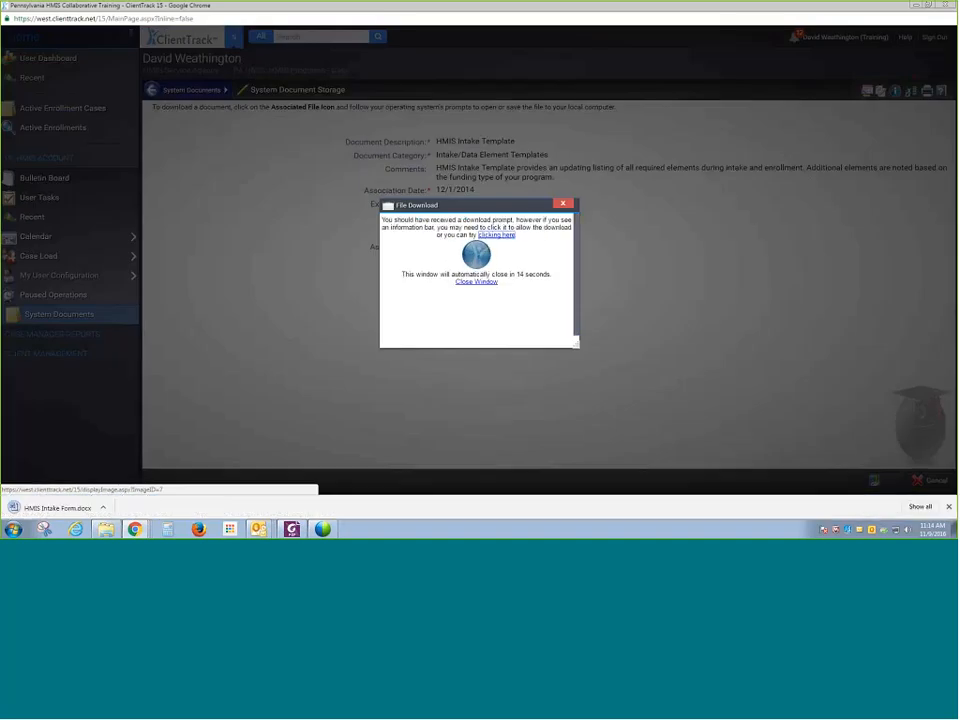
click(80, 508)
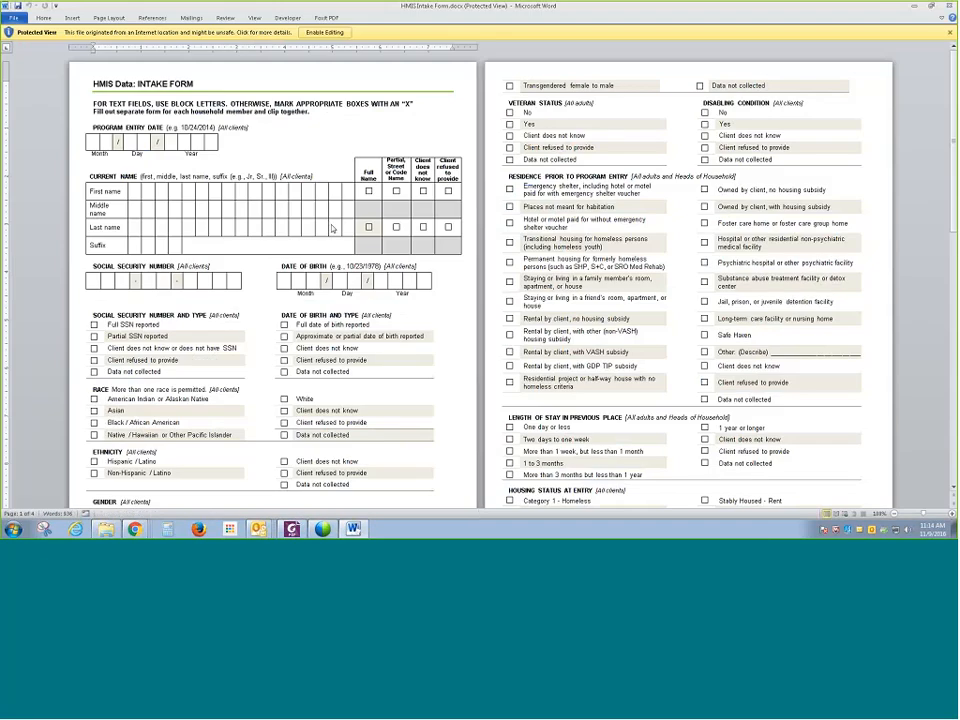
- Enable editing in the downloaded intake form and scroll through its pages
click(324, 32)
scroll(424, 420, down, 8)
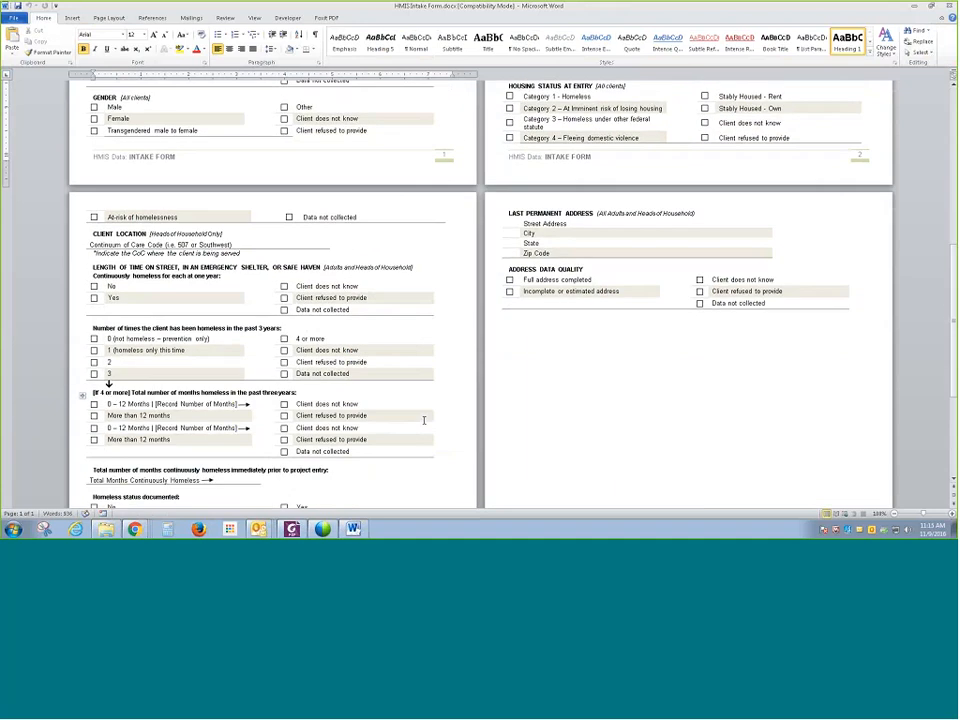
scroll(424, 420, down, 5)
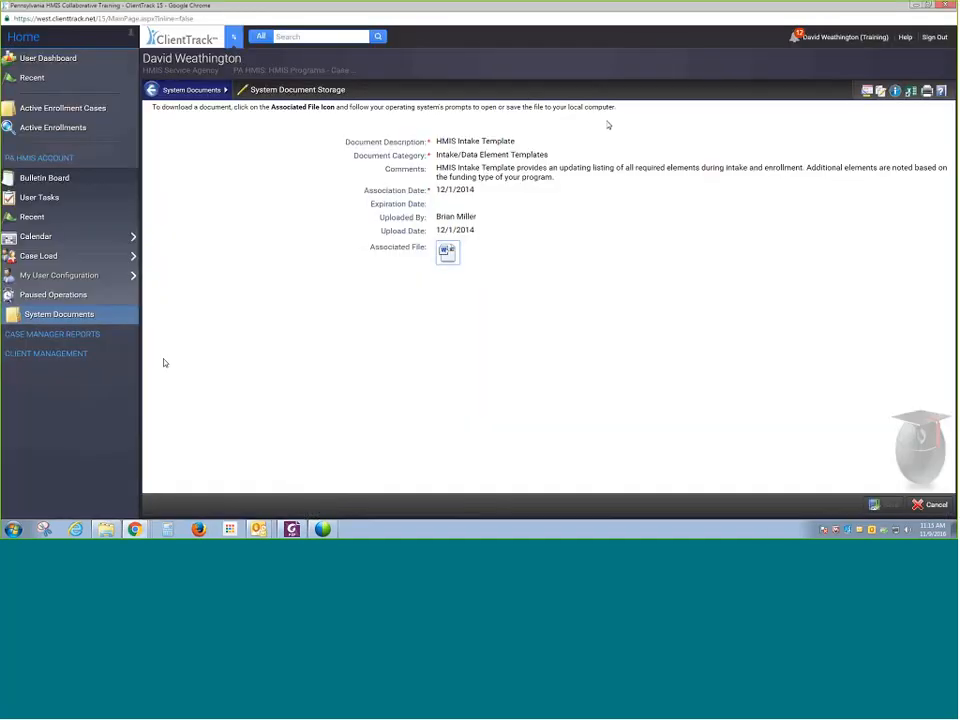
- Return to the System Documents list, then open the PA HMIS Notice: Update to Version 15 email in Outlook
click(155, 90)
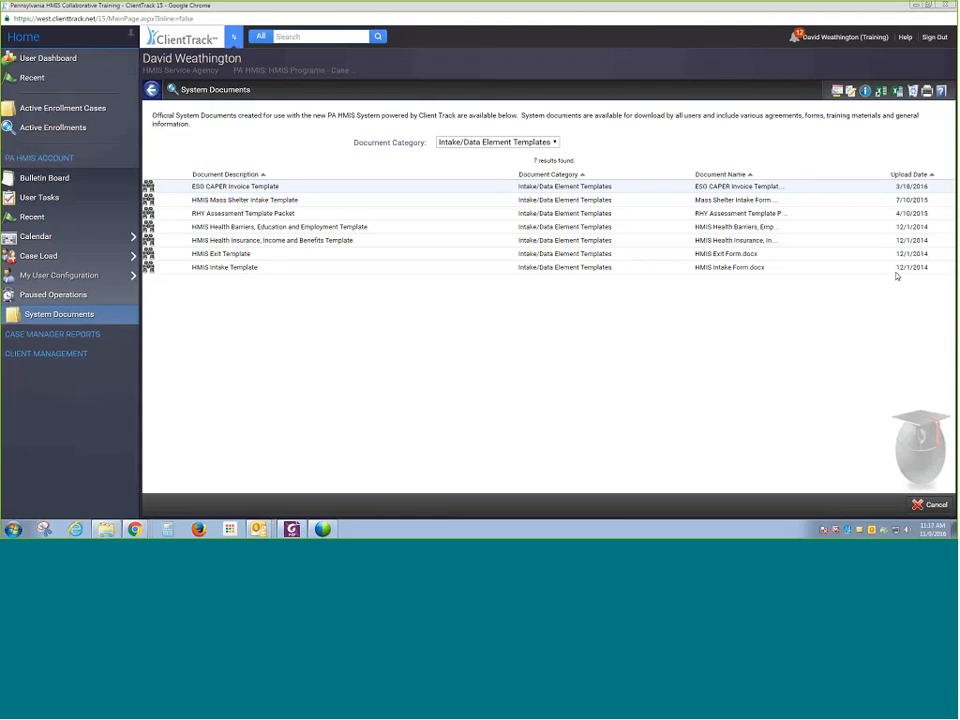
mouse_move(258, 528)
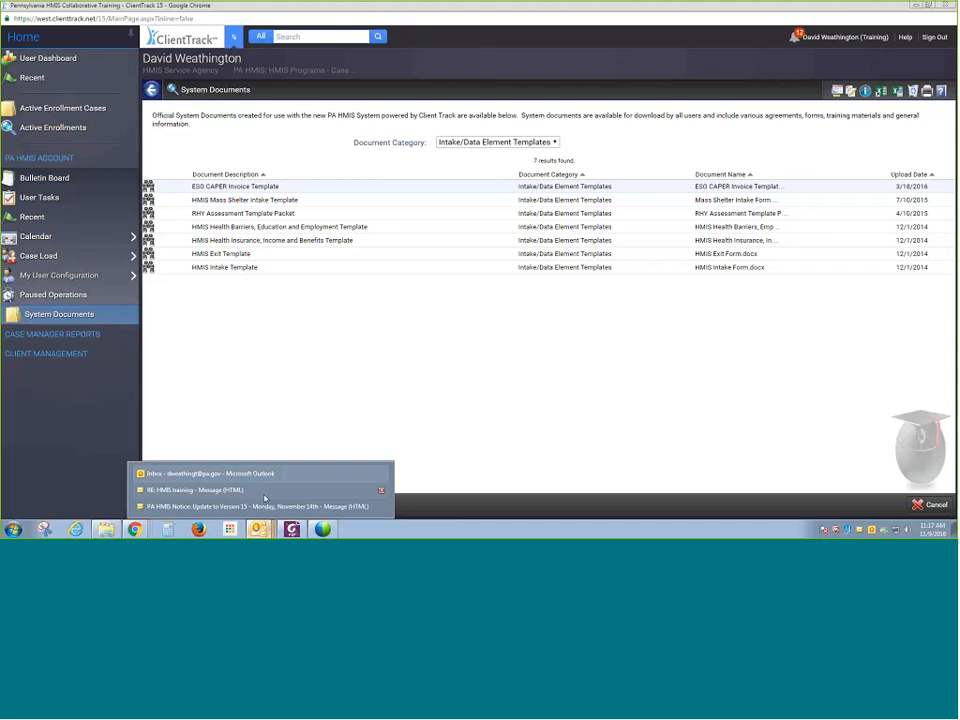
click(264, 490)
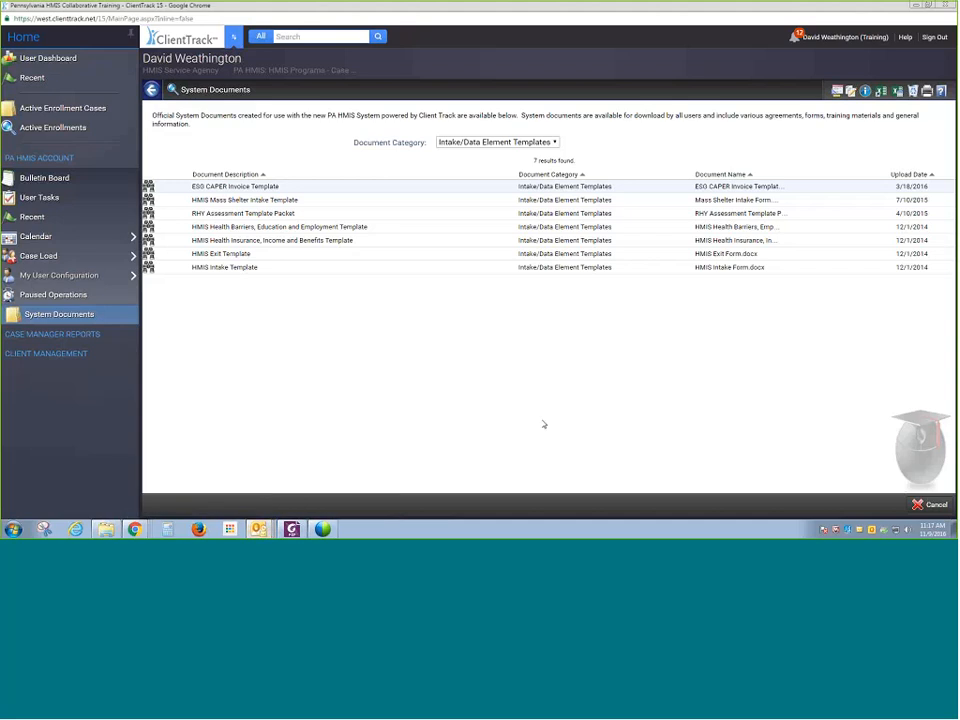
mouse_move(258, 528)
click(323, 506)
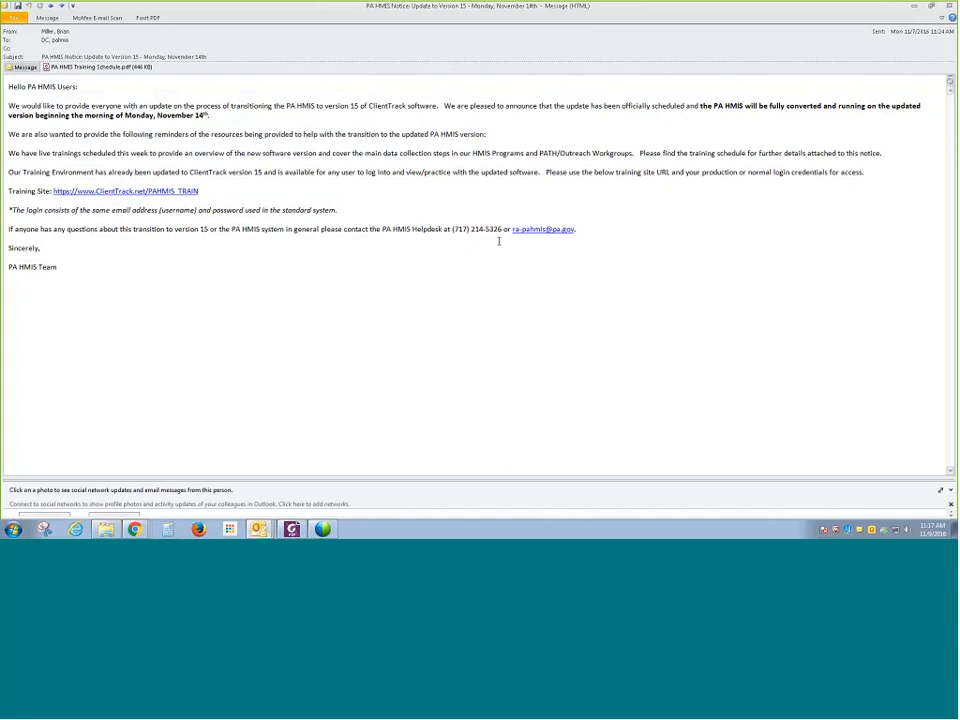
- Highlight the helpdesk contact details and the training site link in the email
drag(586, 231, 407, 229)
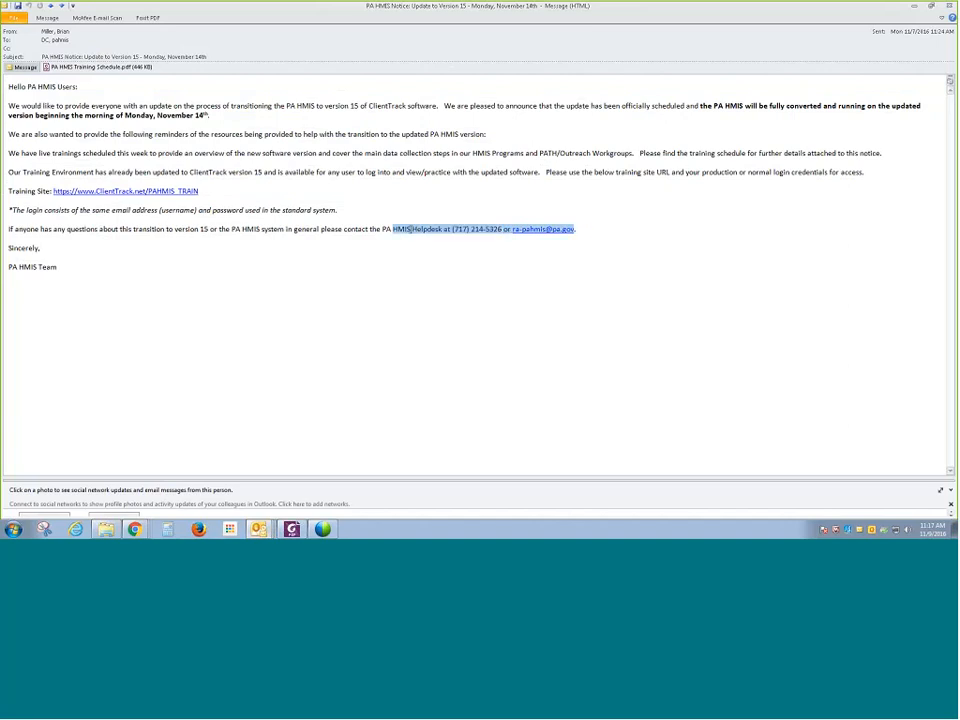
click(264, 212)
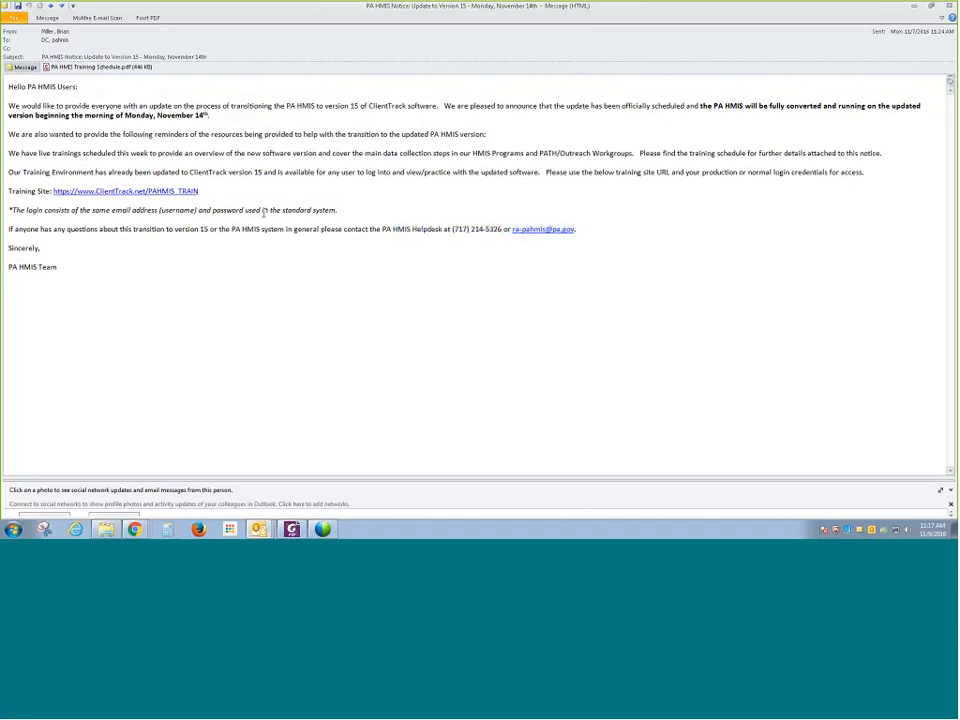
drag(274, 204, 279, 196)
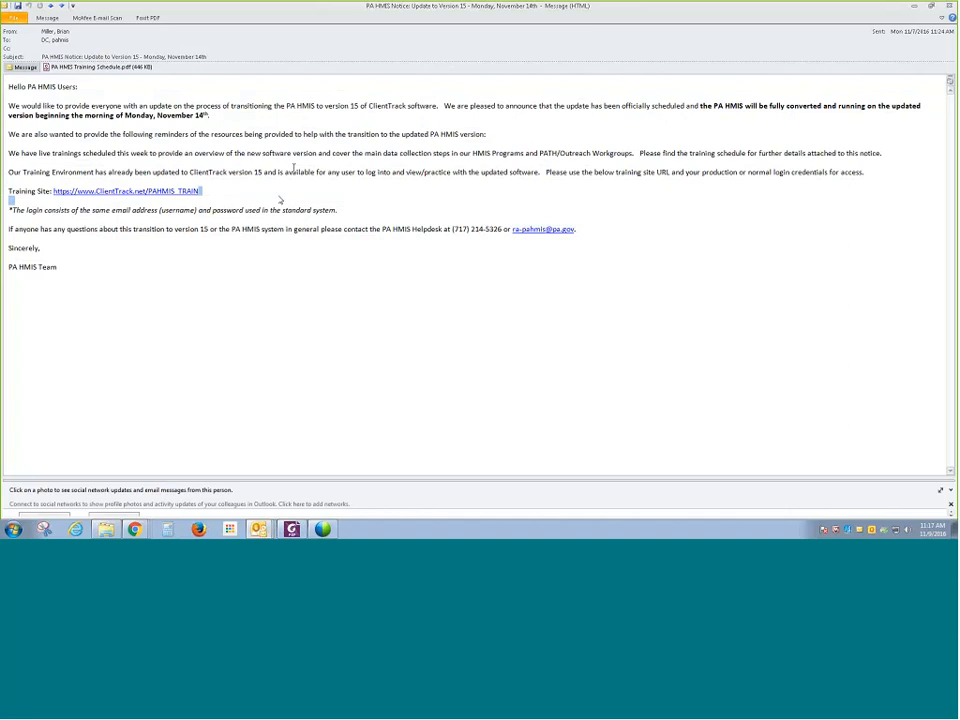